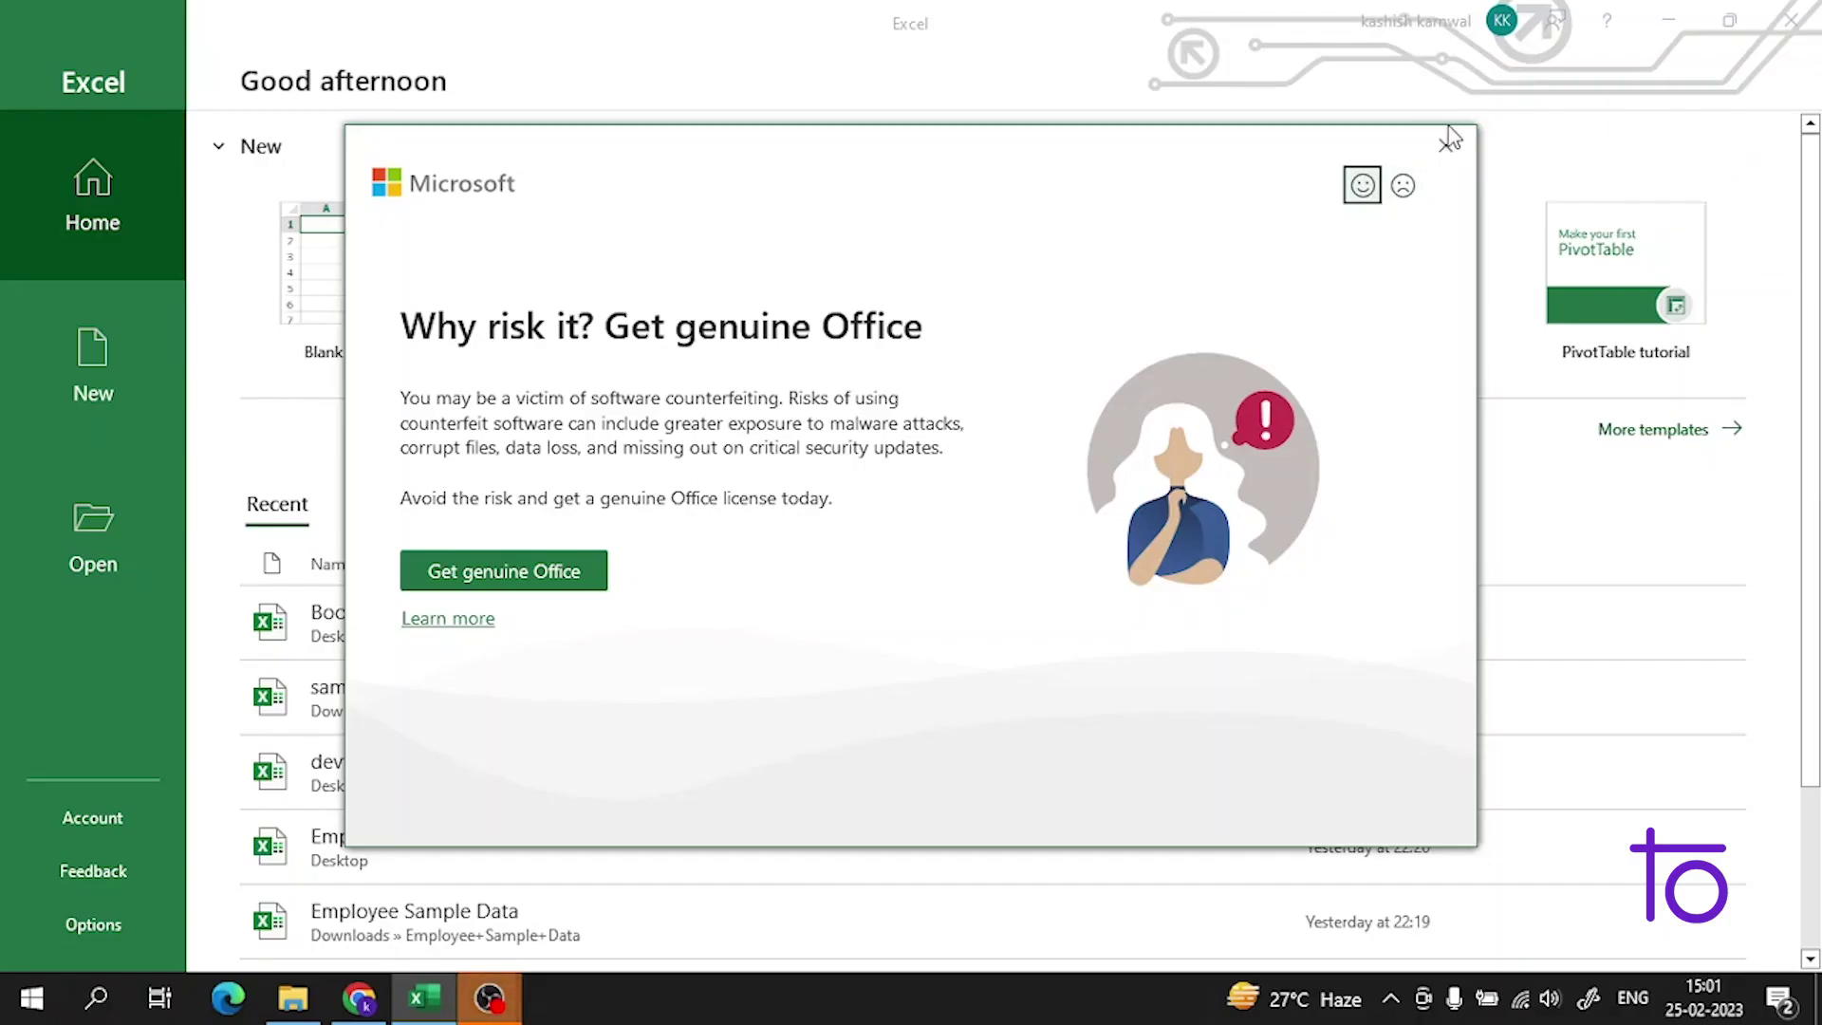
# Step: Close the 'Get genuine Office' warning dialog
pyautogui.click(1445, 145)
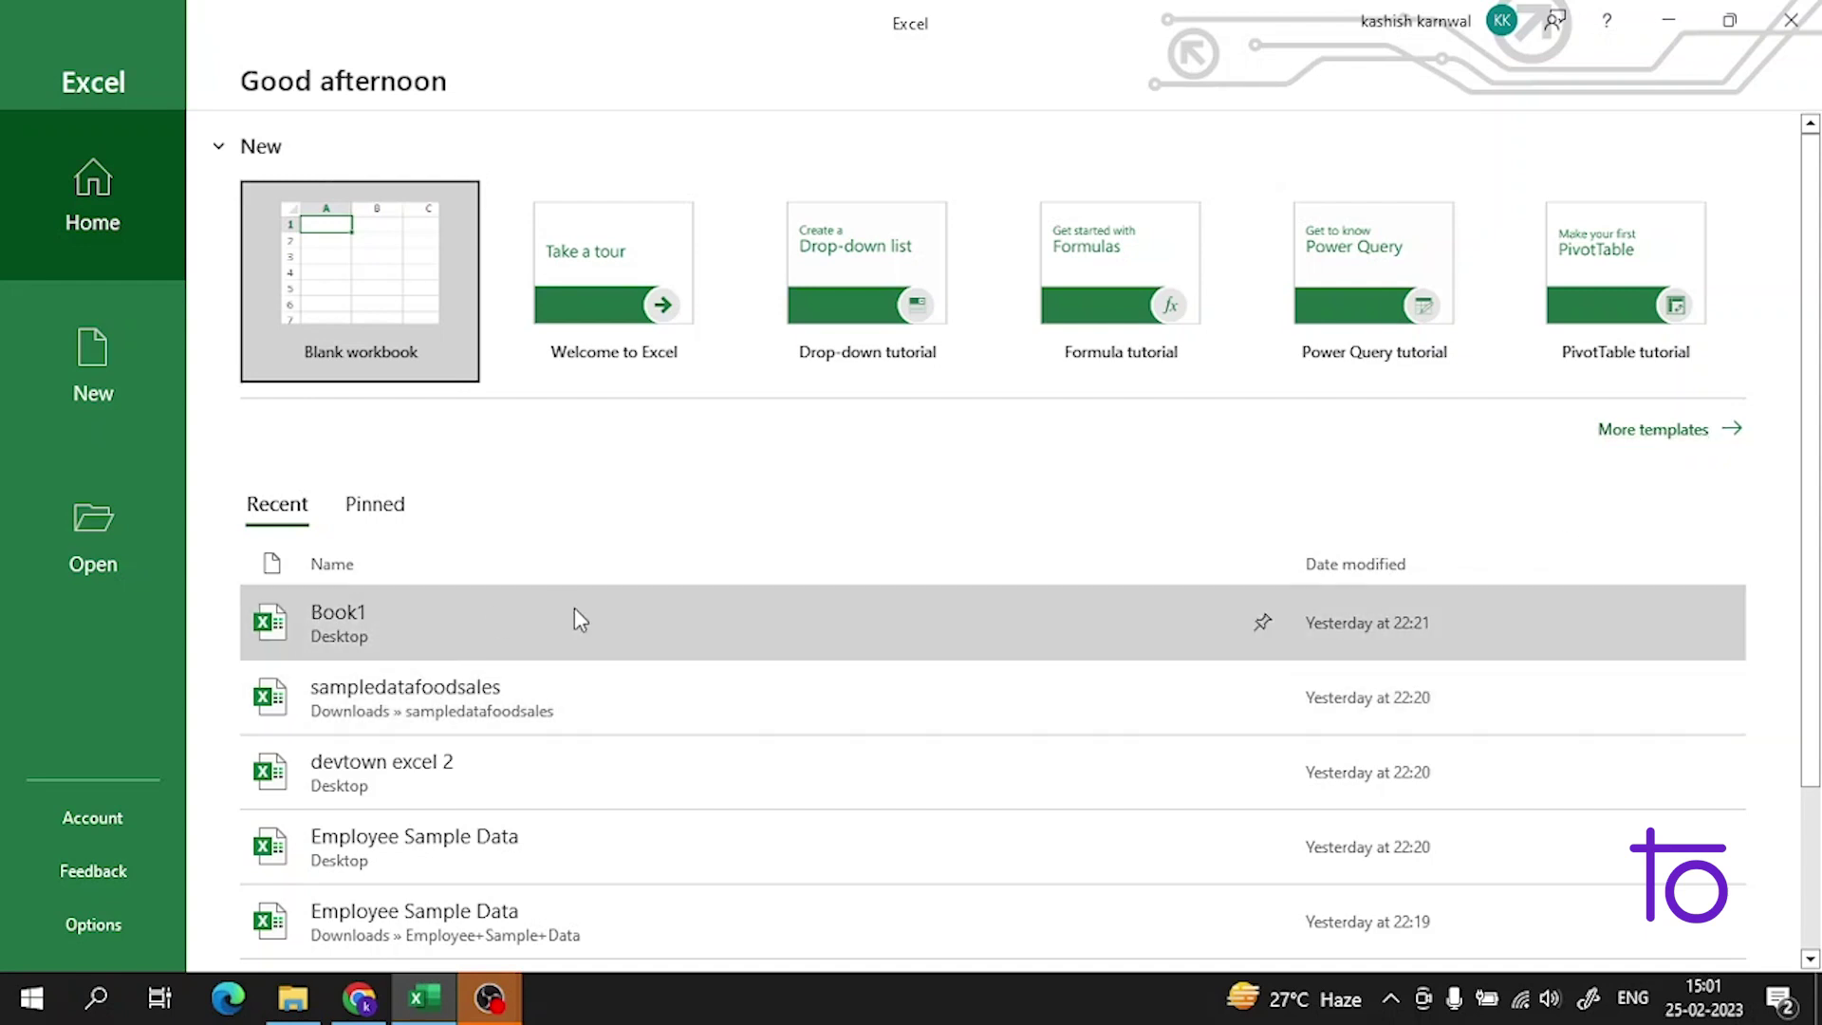
# Step: Reopen the full template gallery and scroll down to the budget and invoice templates
pyautogui.click(1642, 433)
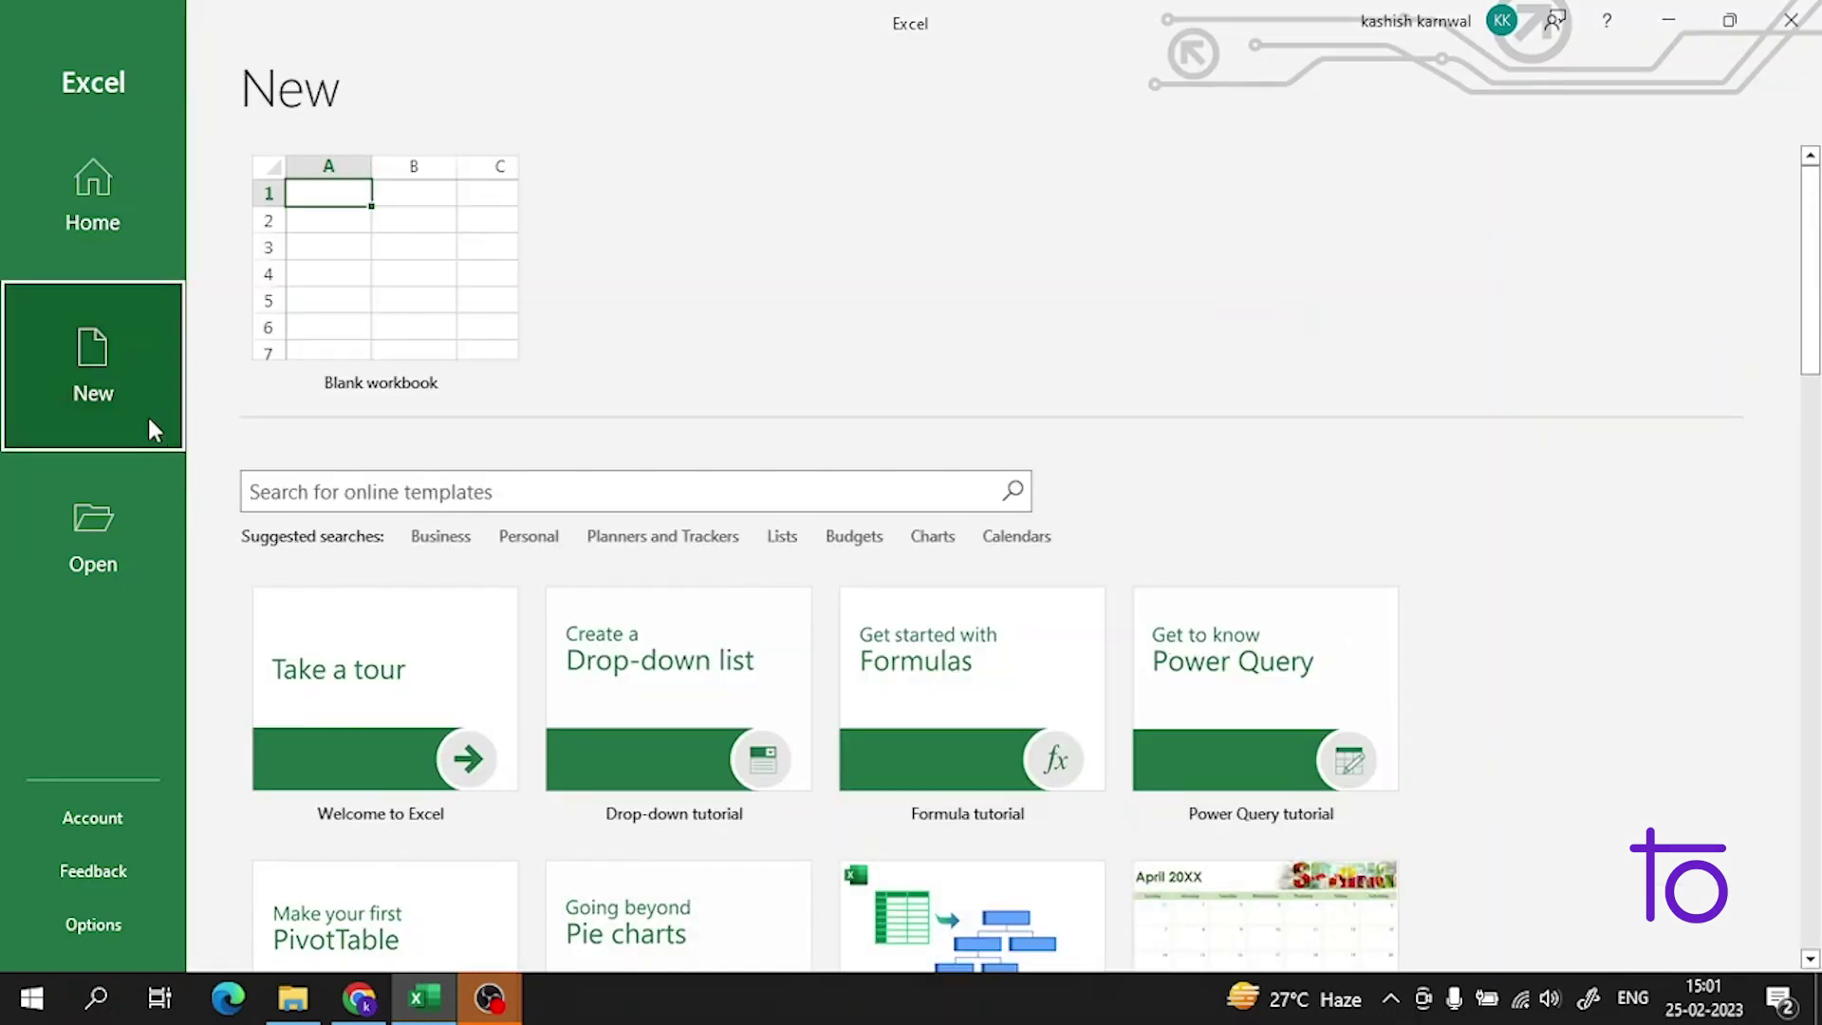
pyautogui.click(122, 188)
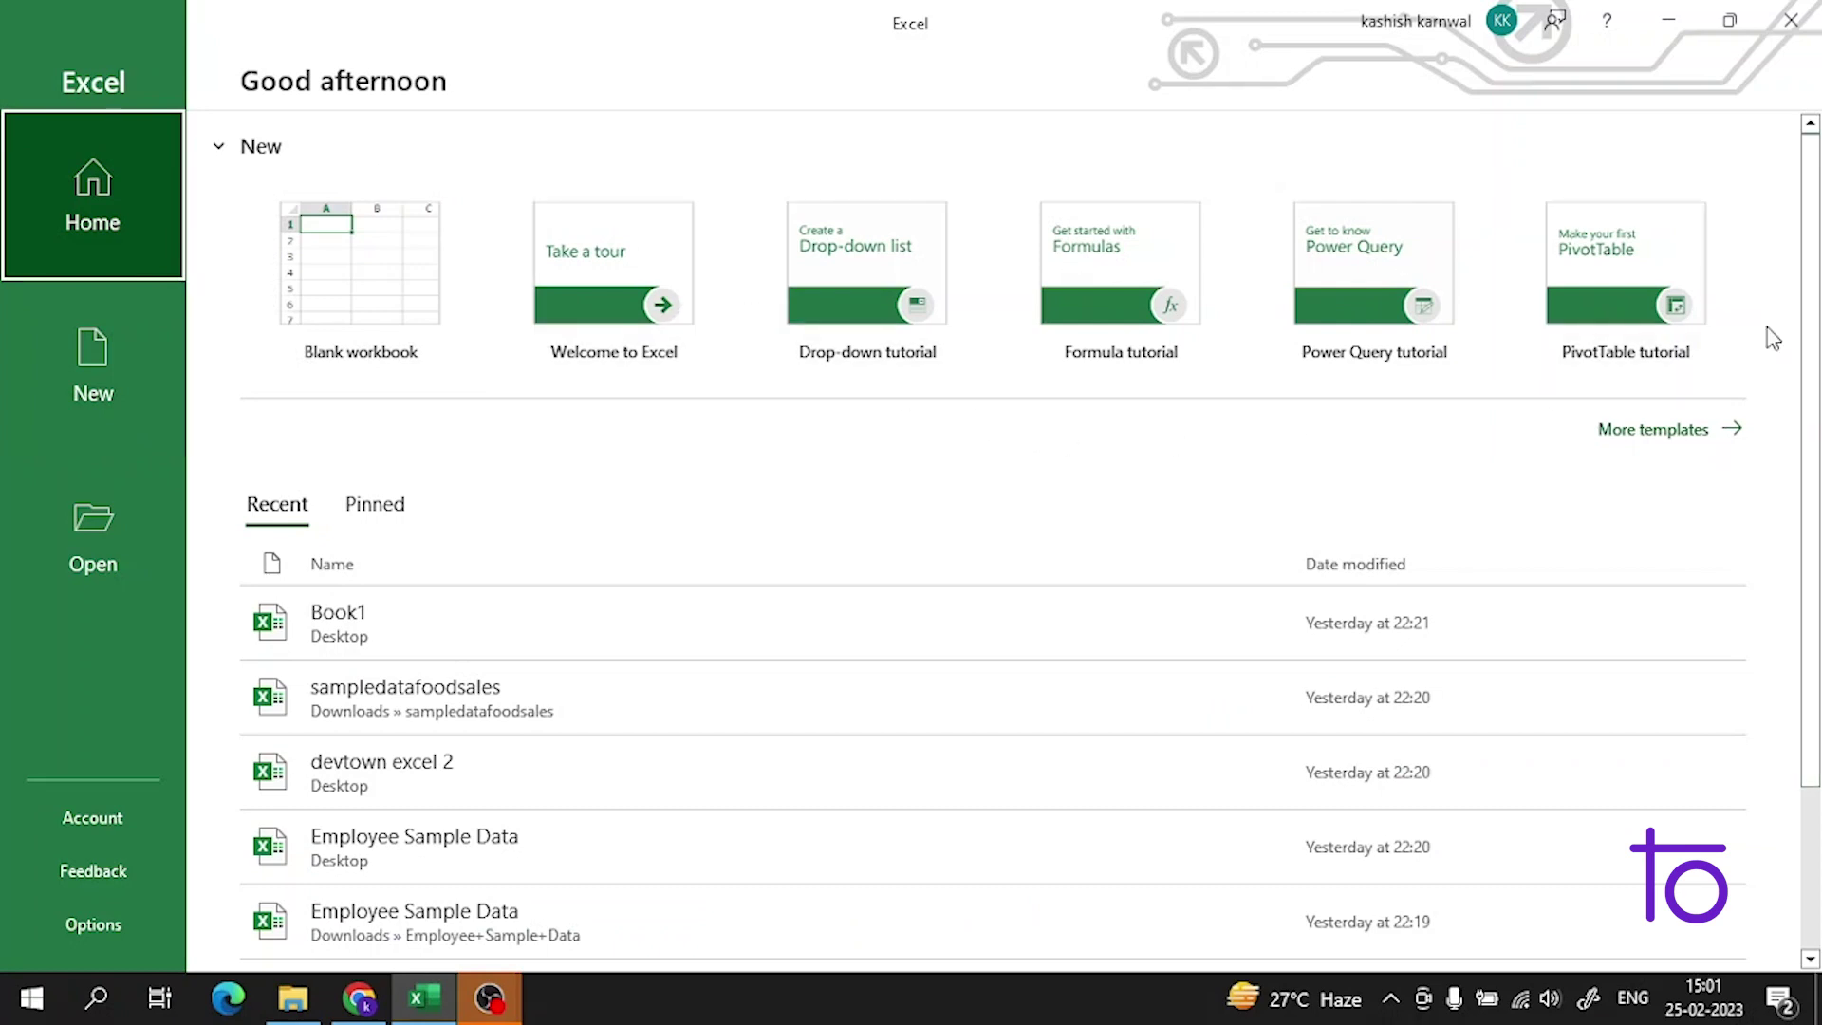
pyautogui.click(1632, 432)
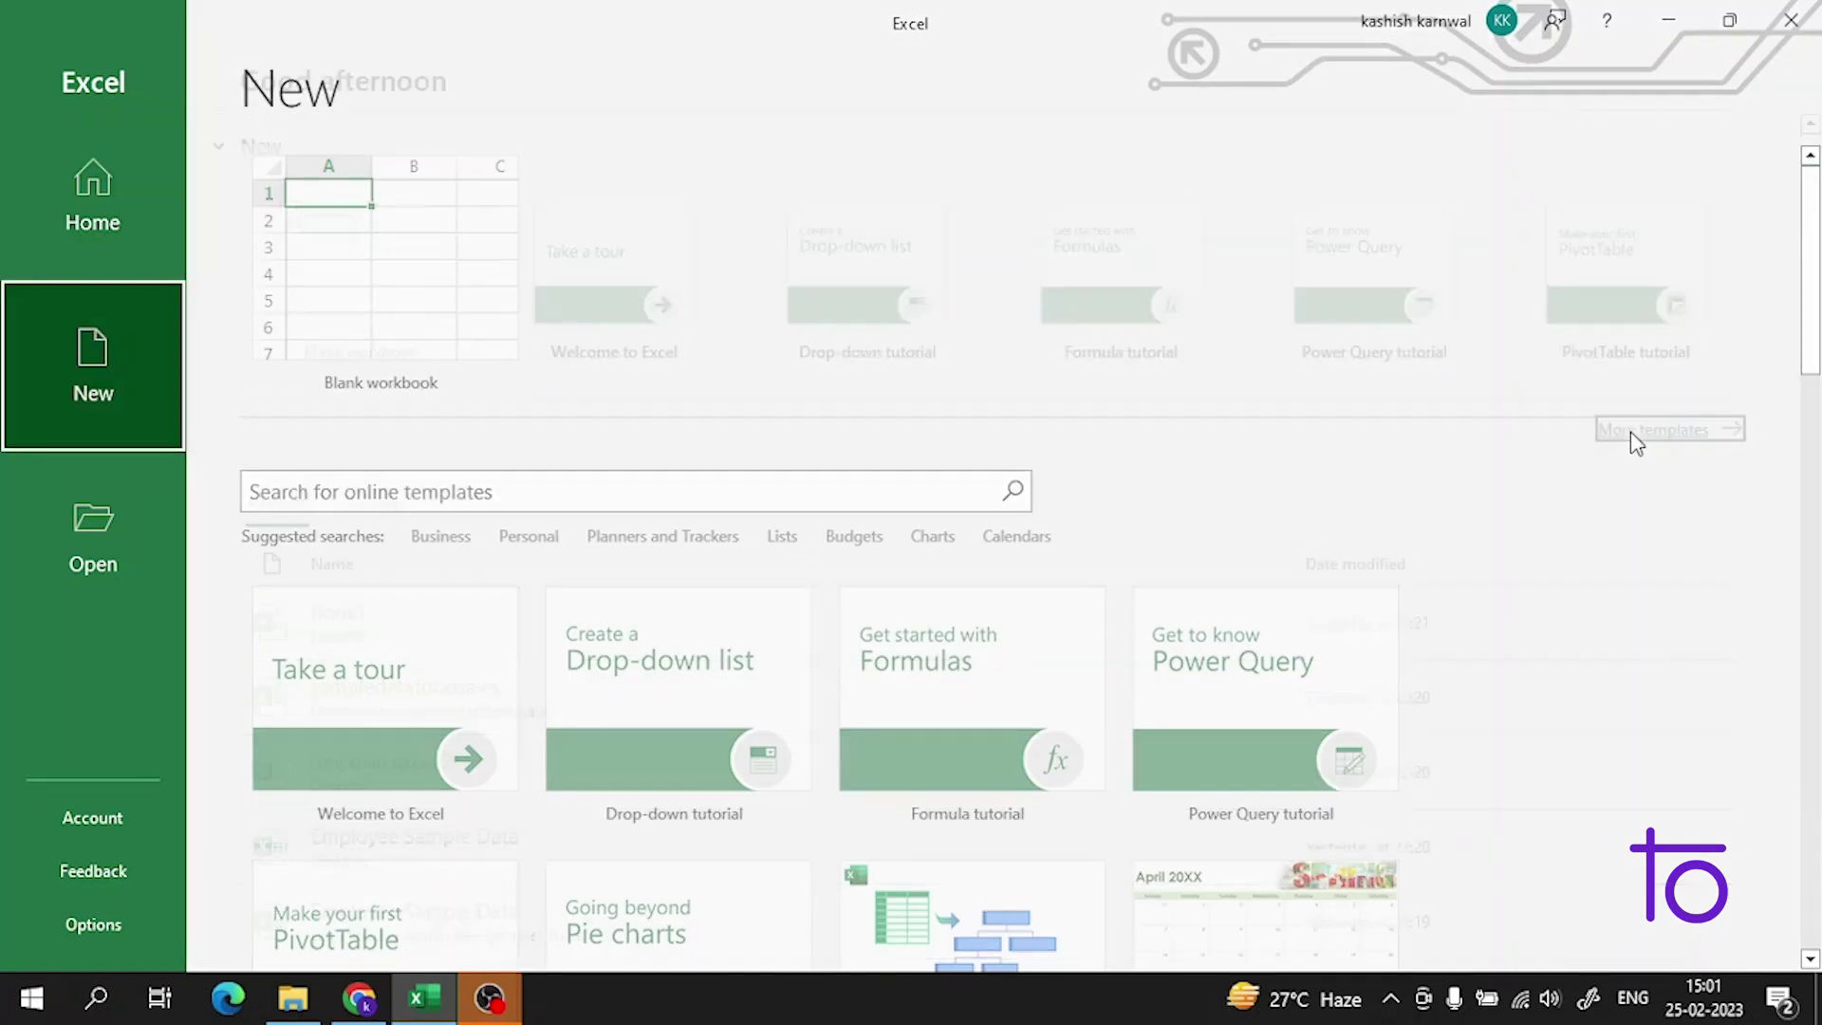
pyautogui.scroll(-2, 741, 471)
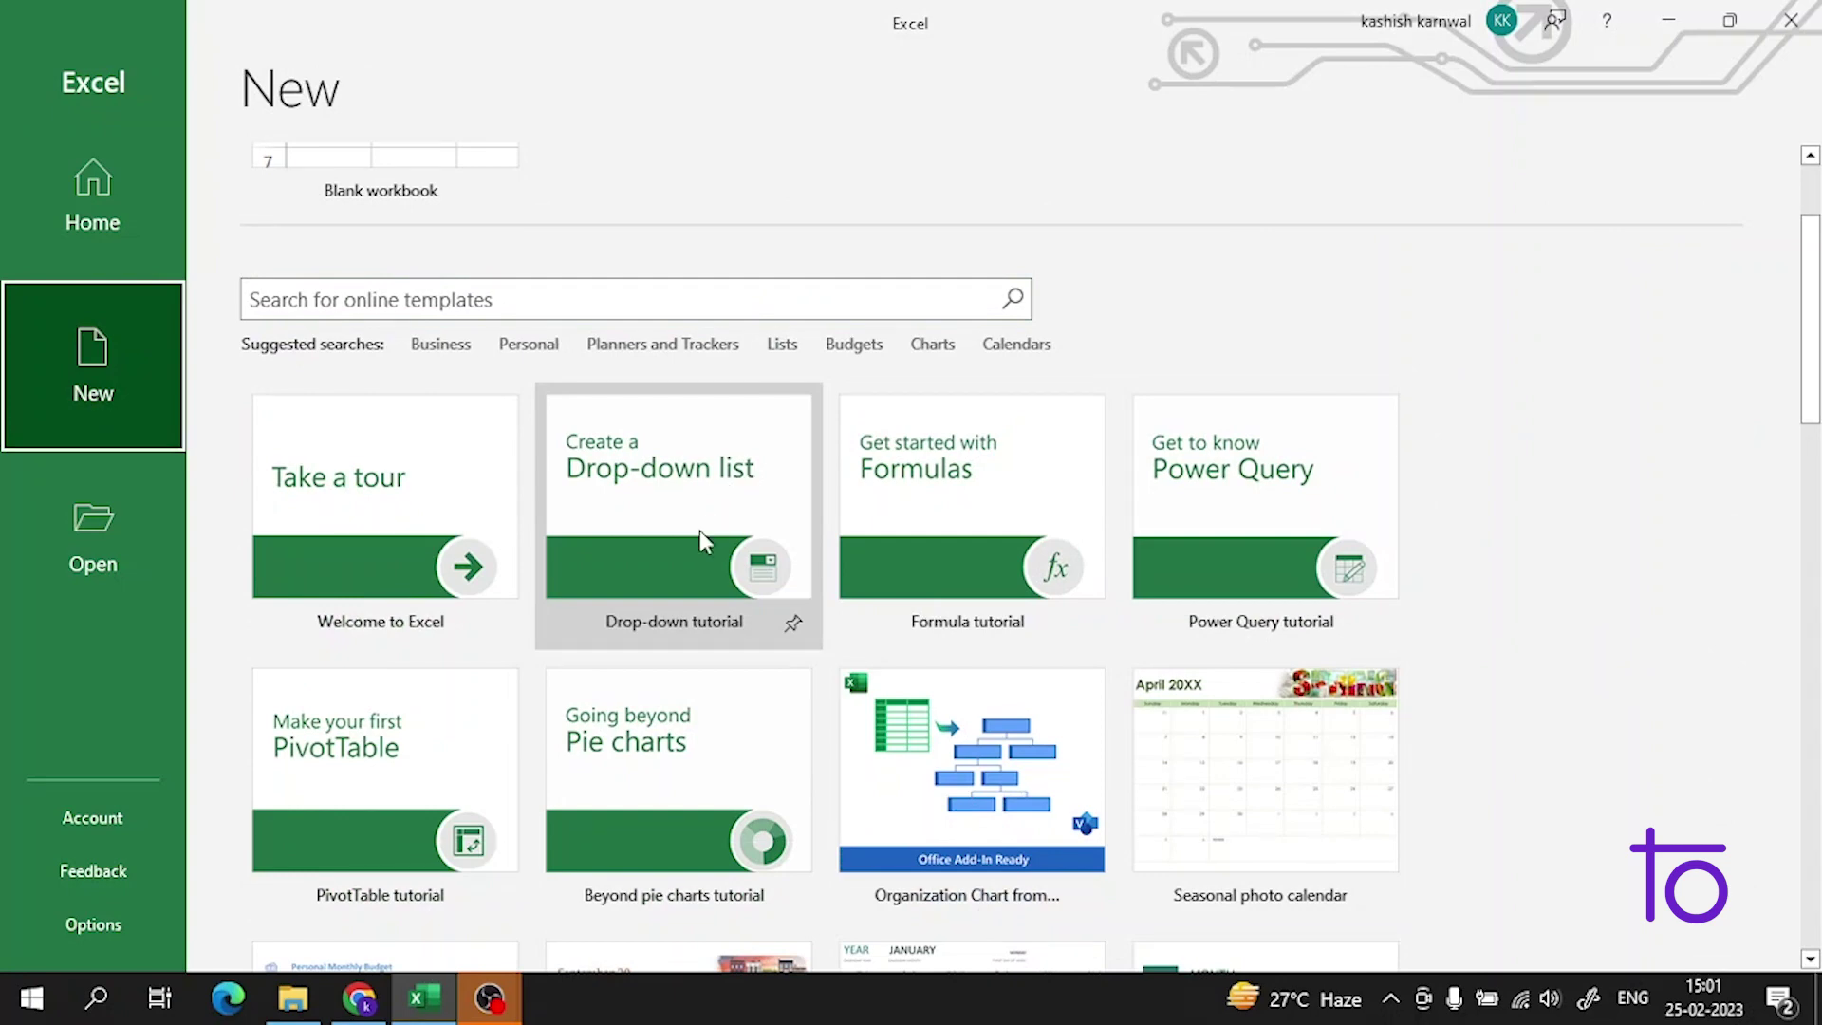
pyautogui.scroll(-1, 694, 539)
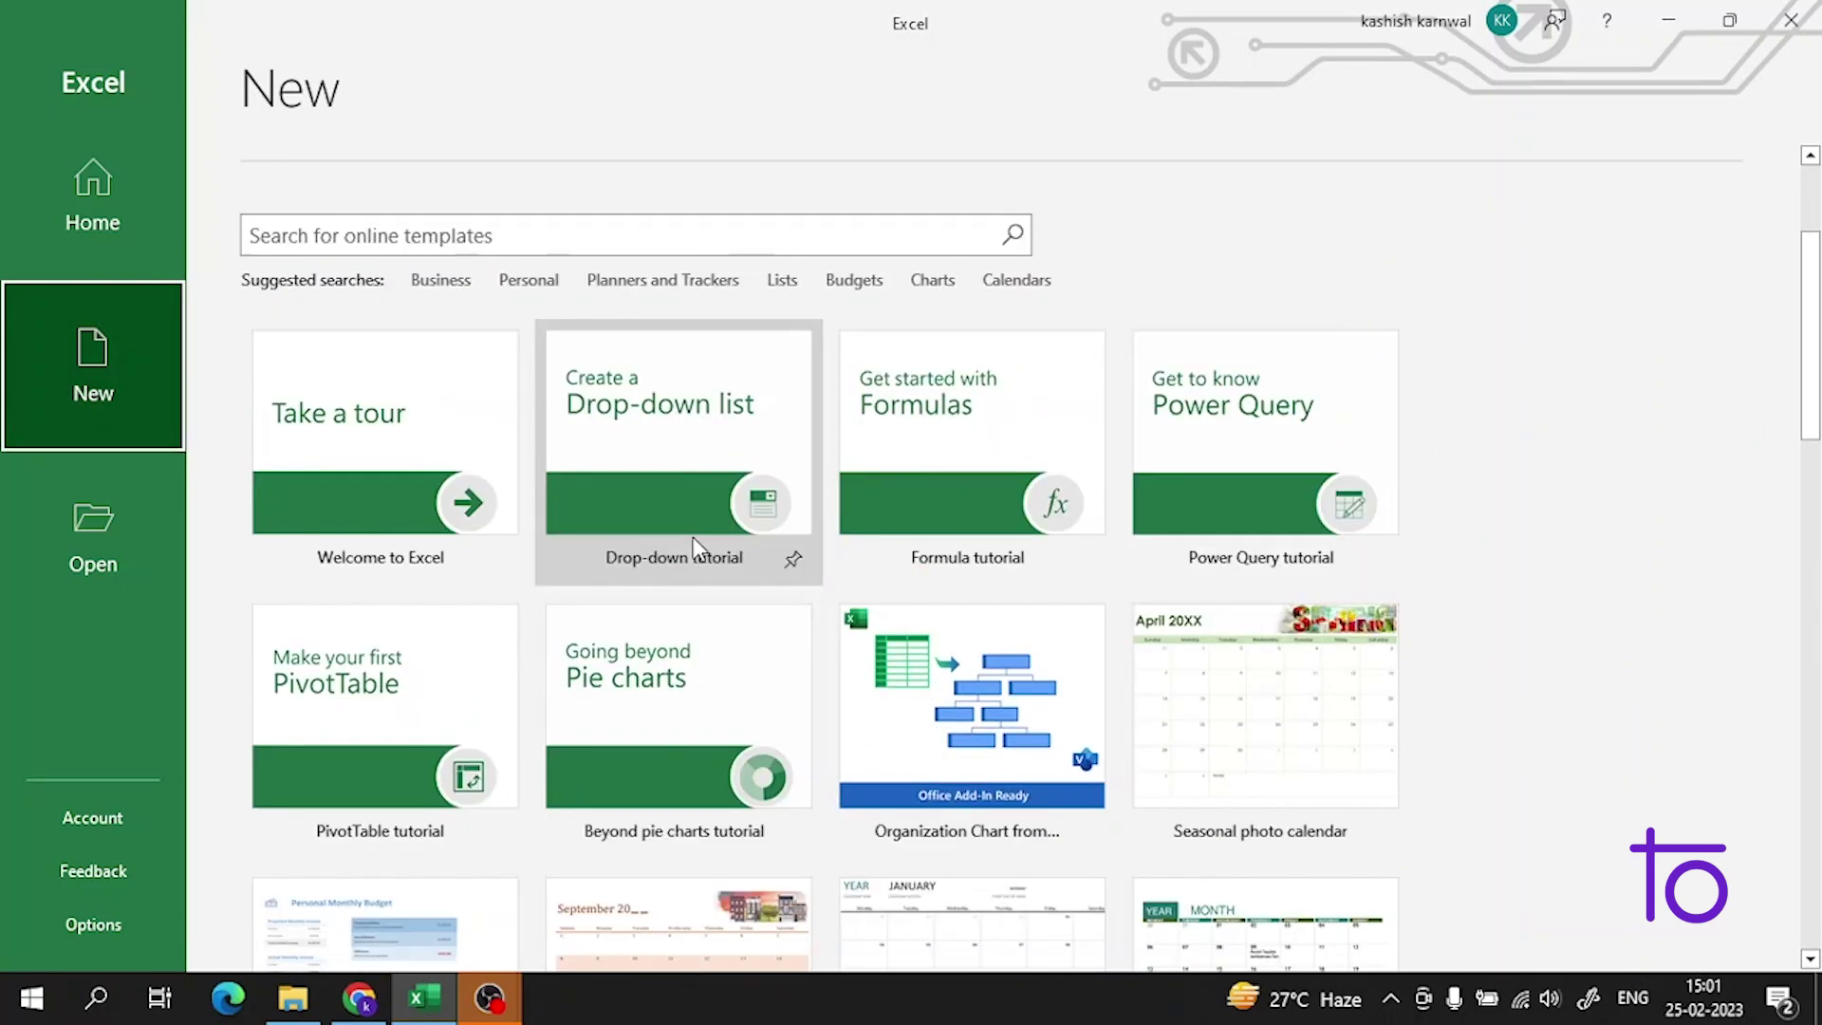
pyautogui.scroll(-3, 694, 539)
pyautogui.scroll(-2, 697, 547)
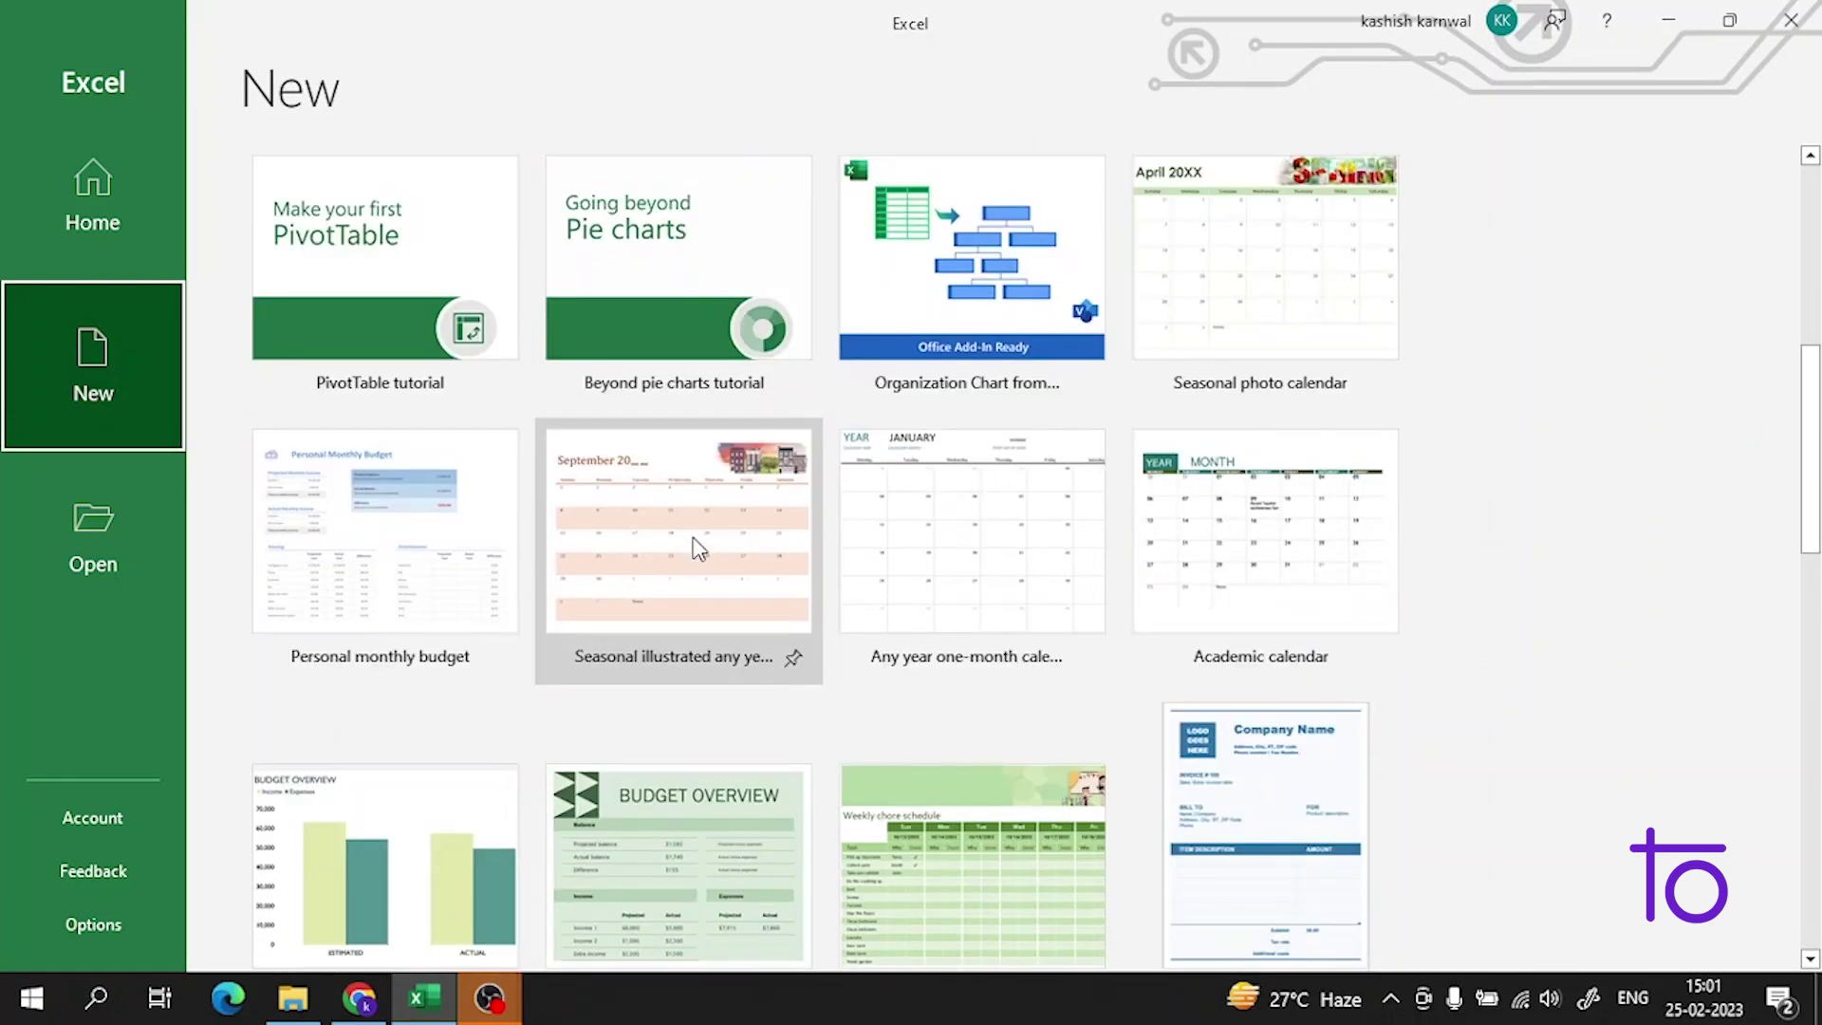
pyautogui.scroll(-1, 697, 548)
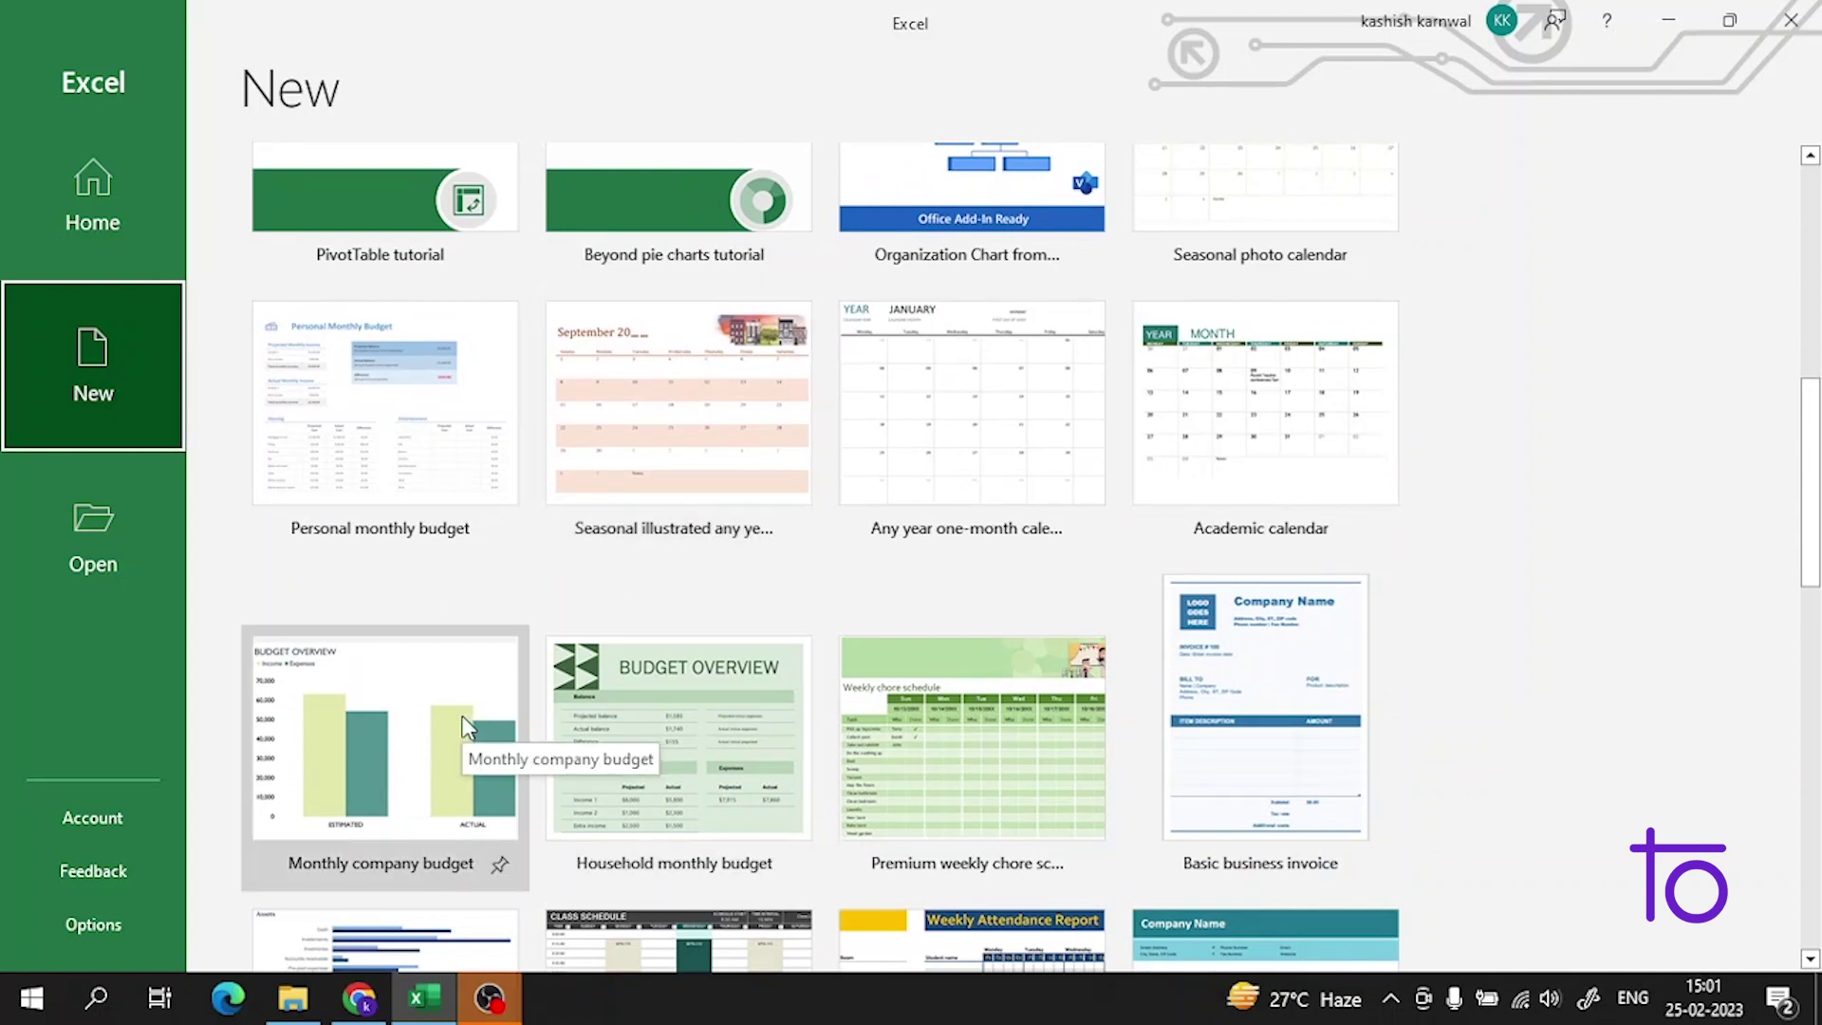
pyautogui.click(739, 732)
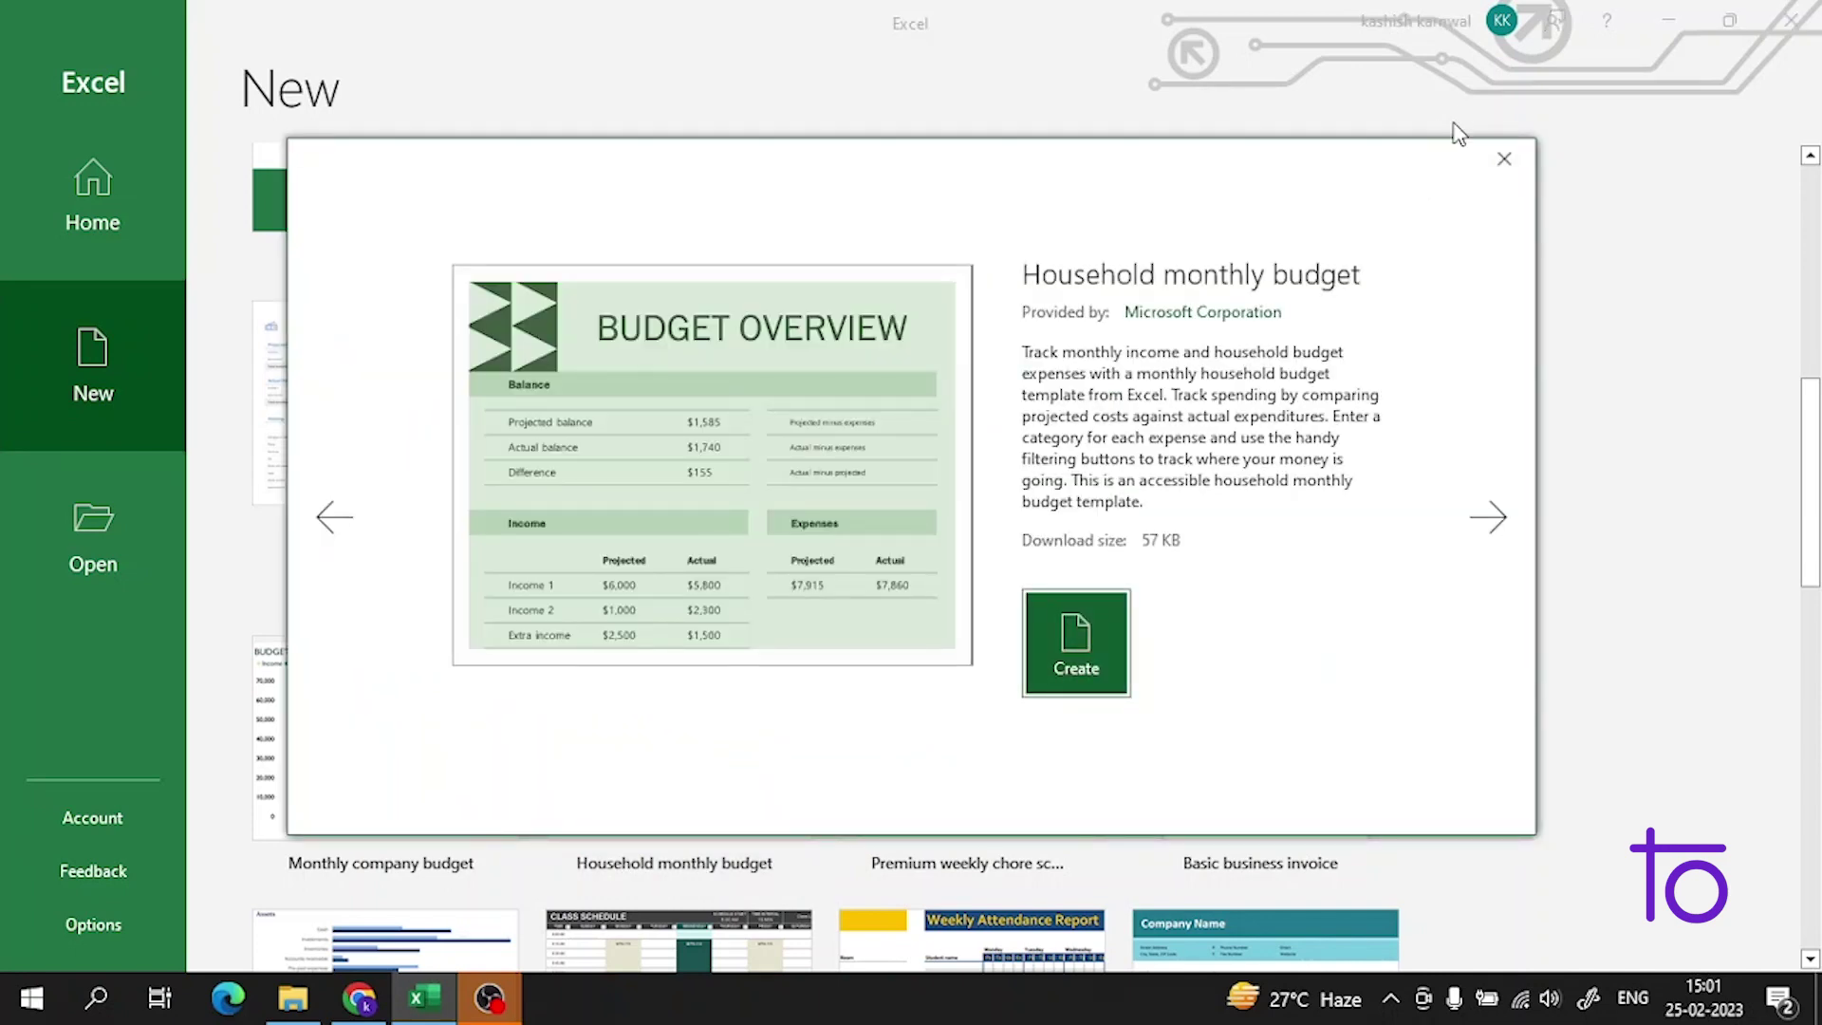
pyautogui.click(1504, 159)
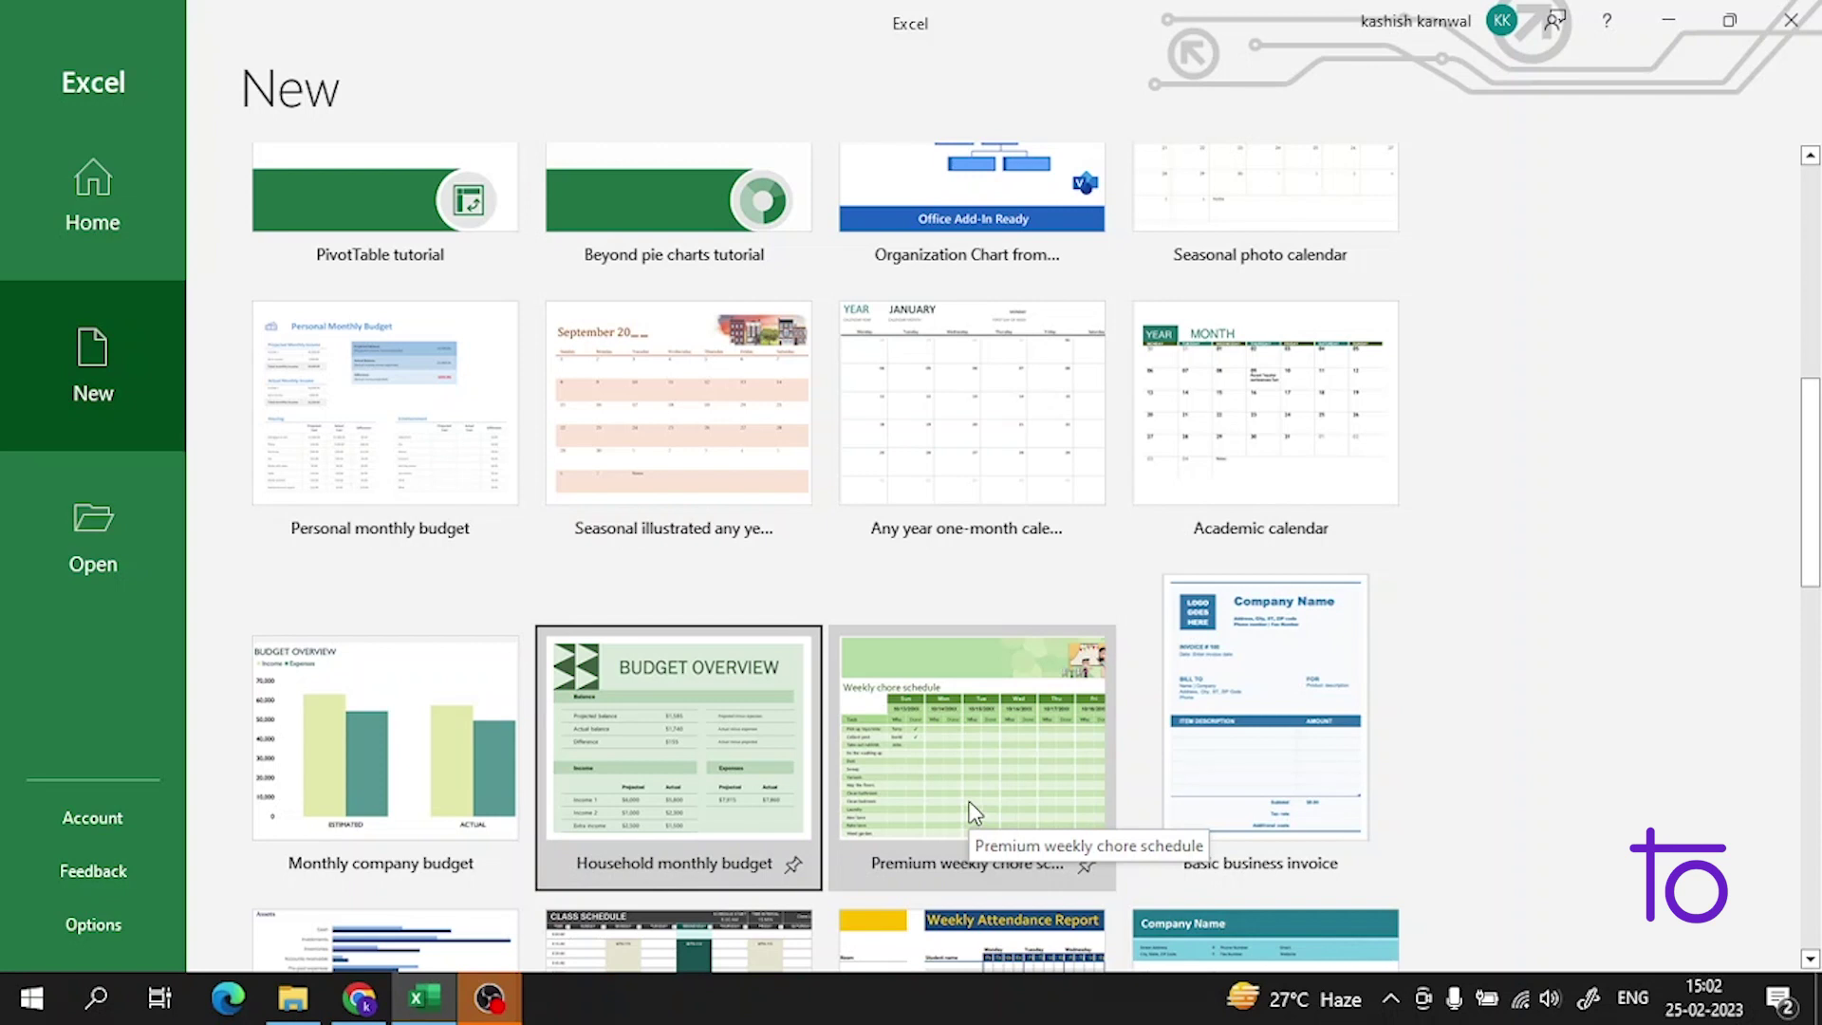
pyautogui.click(294, 372)
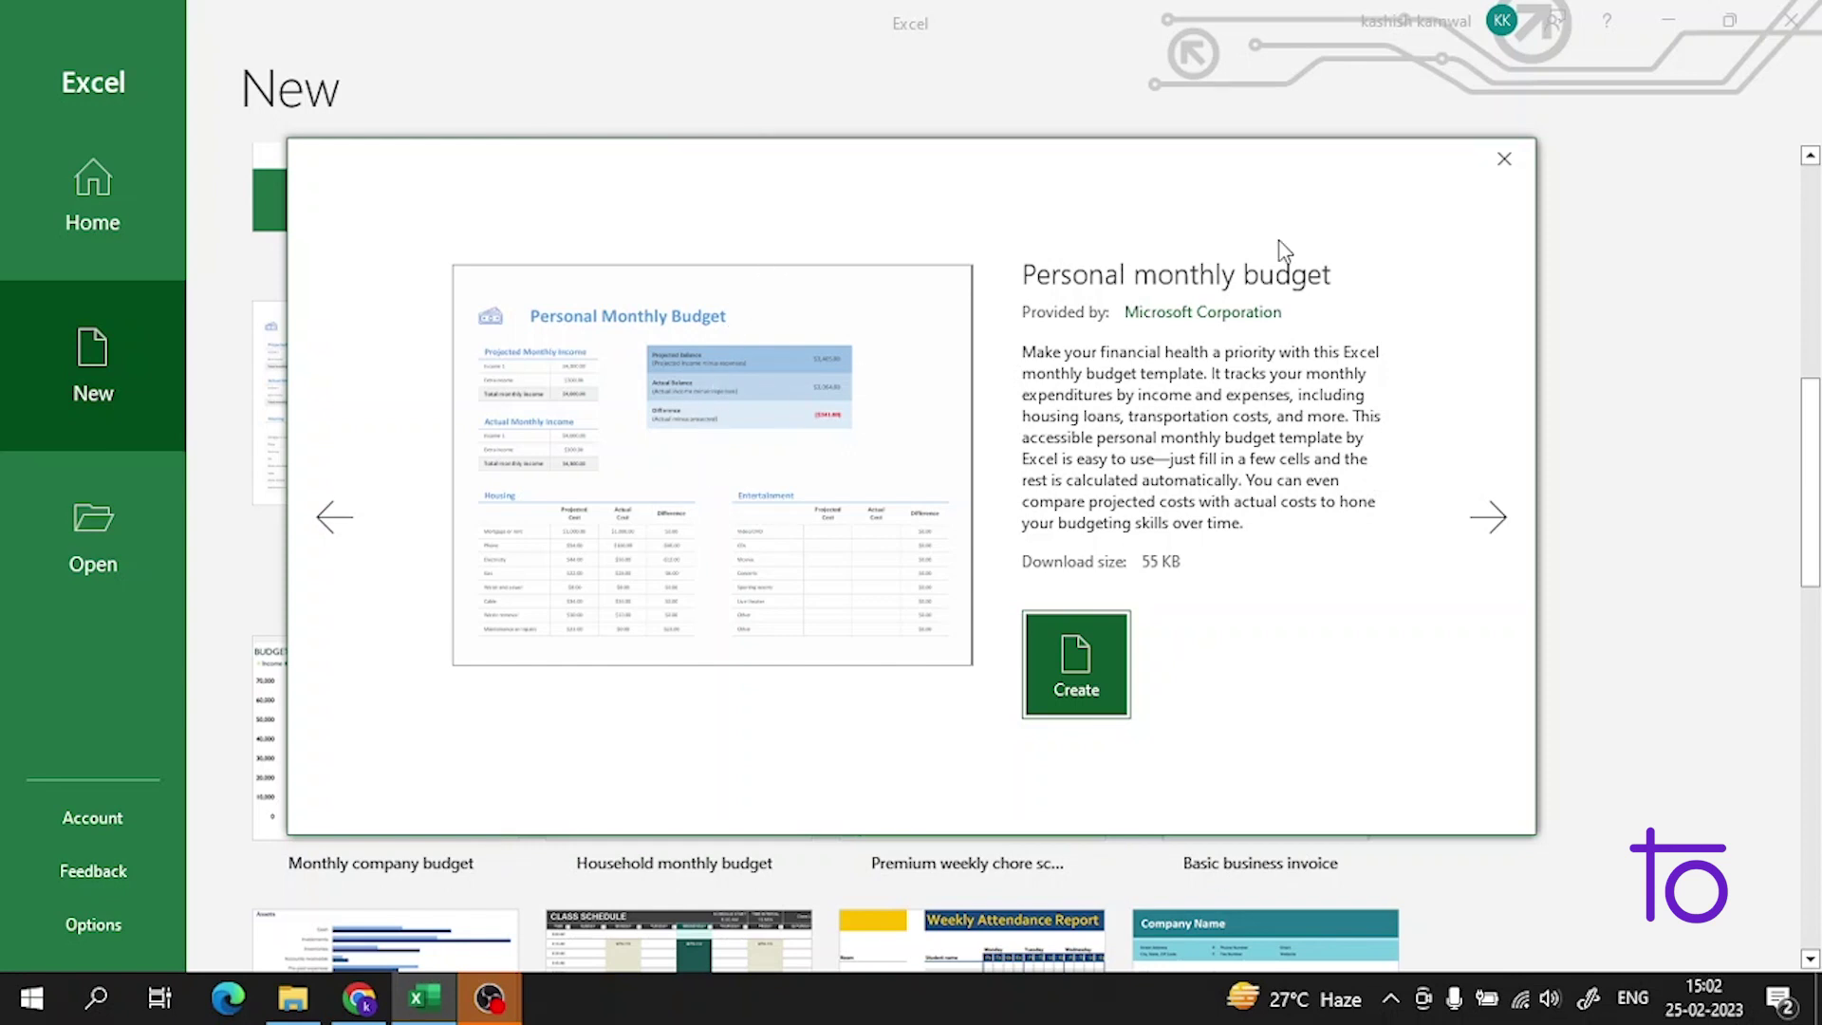
pyautogui.click(1504, 162)
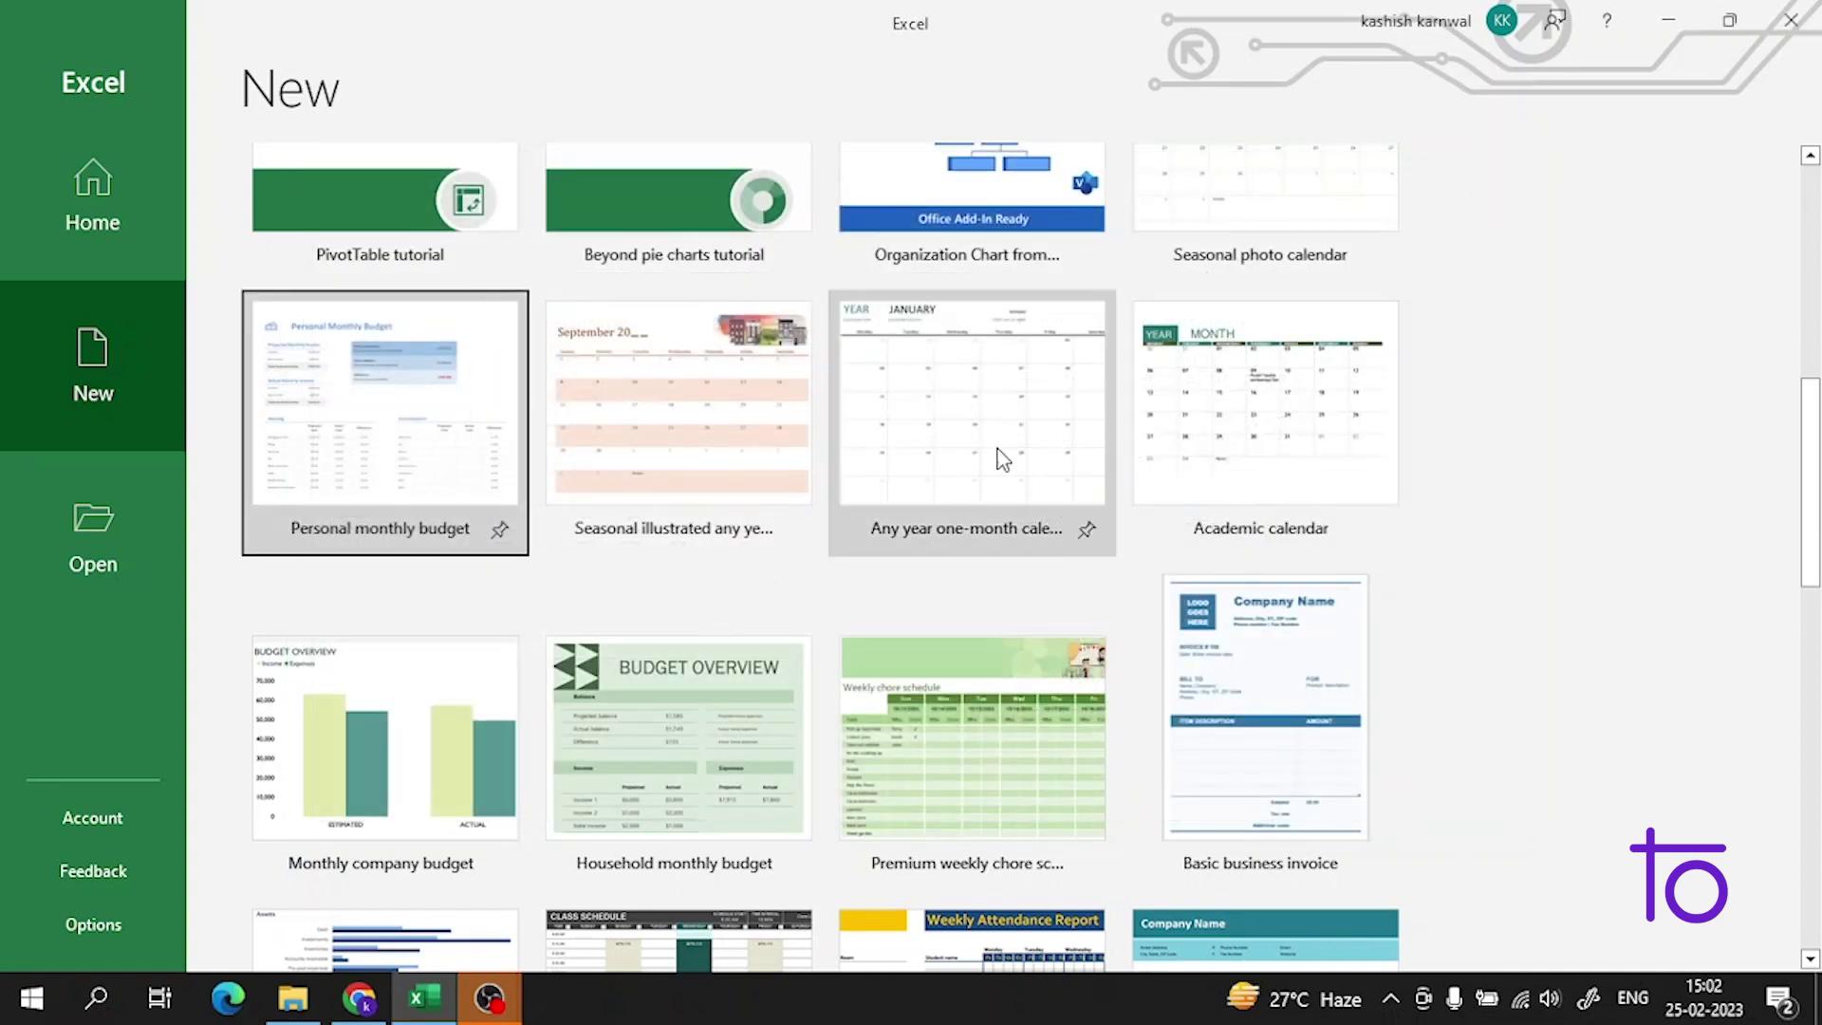
pyautogui.click(573, 392)
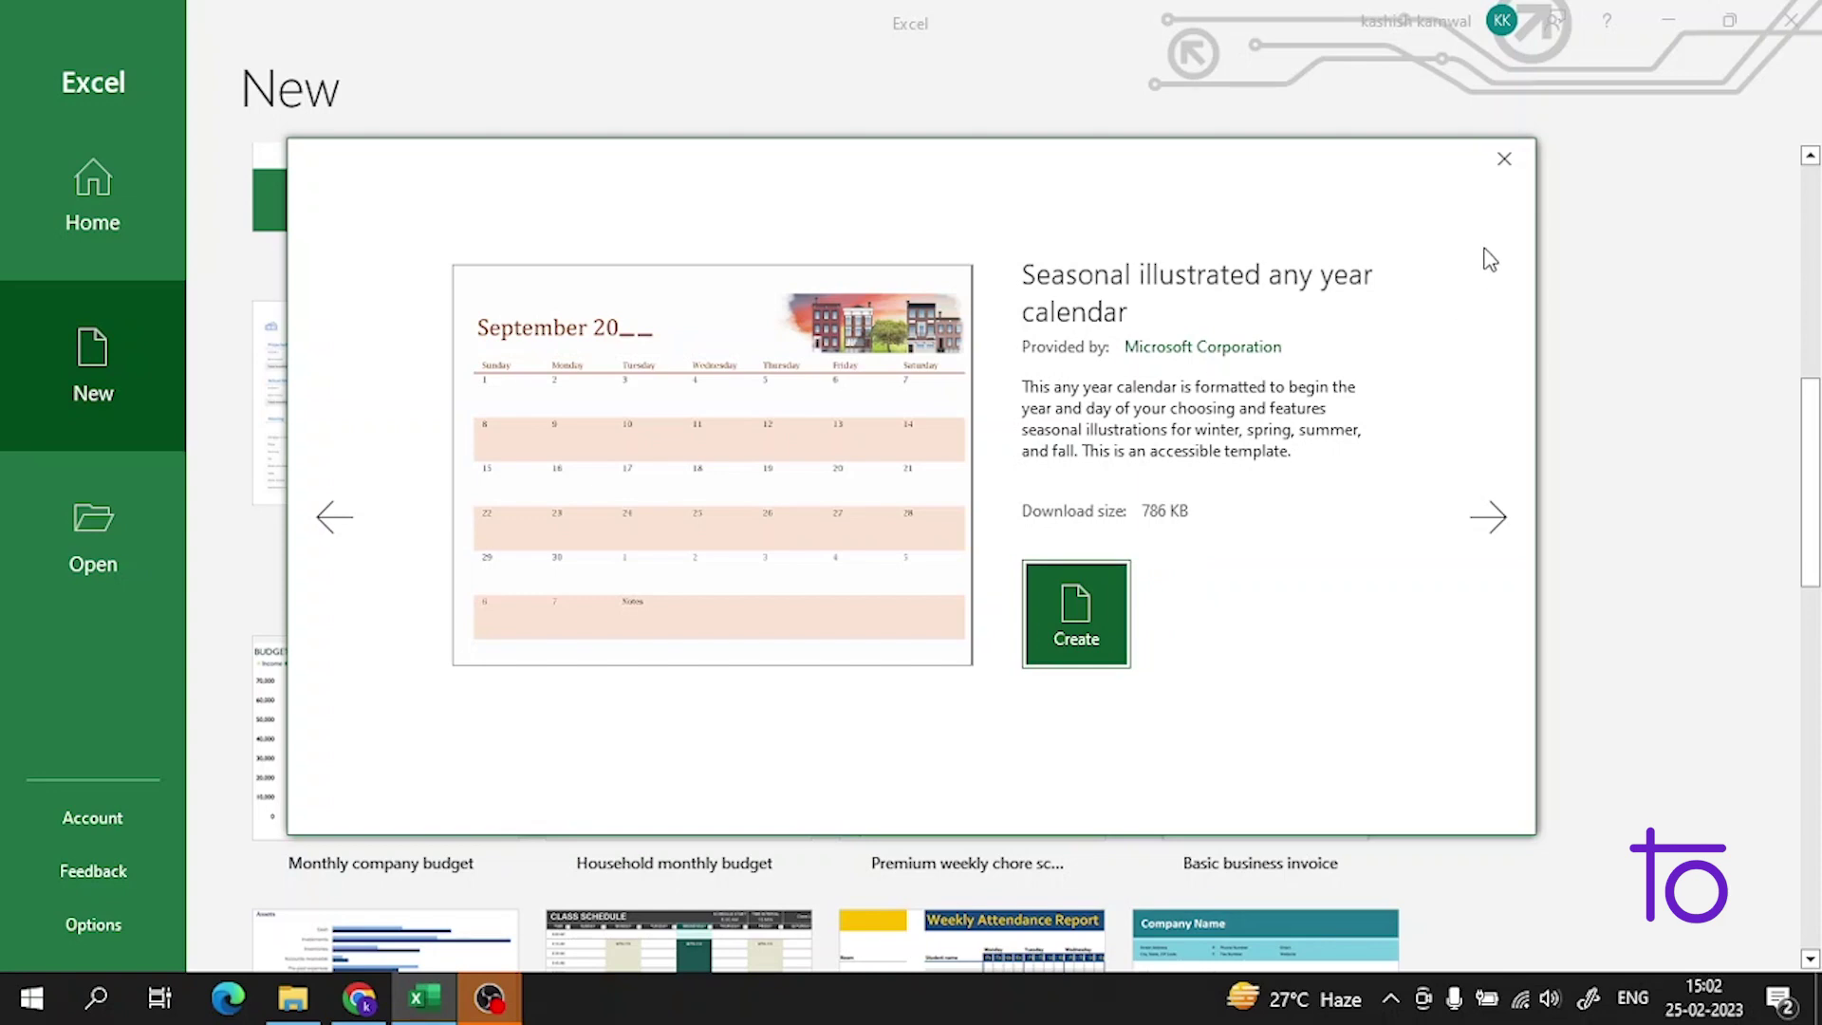
pyautogui.click(1504, 158)
pyautogui.scroll(-5, 1209, 761)
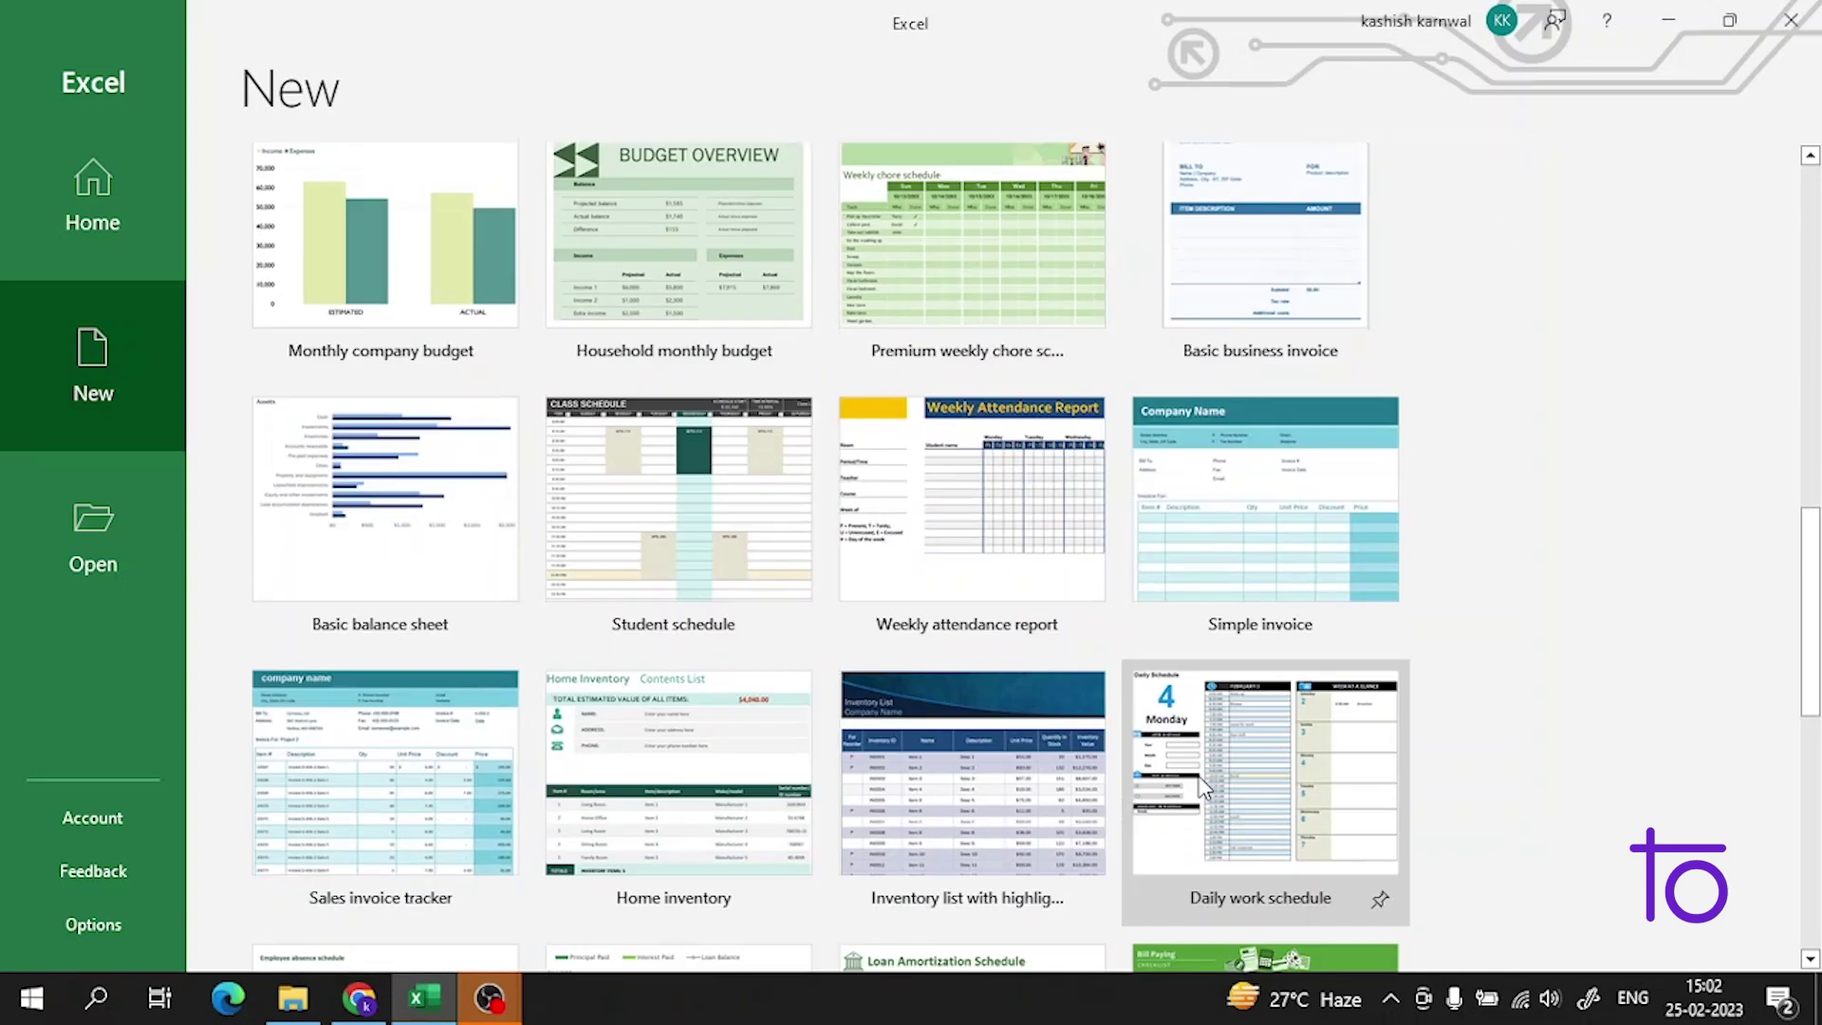
pyautogui.scroll(-9, 1203, 786)
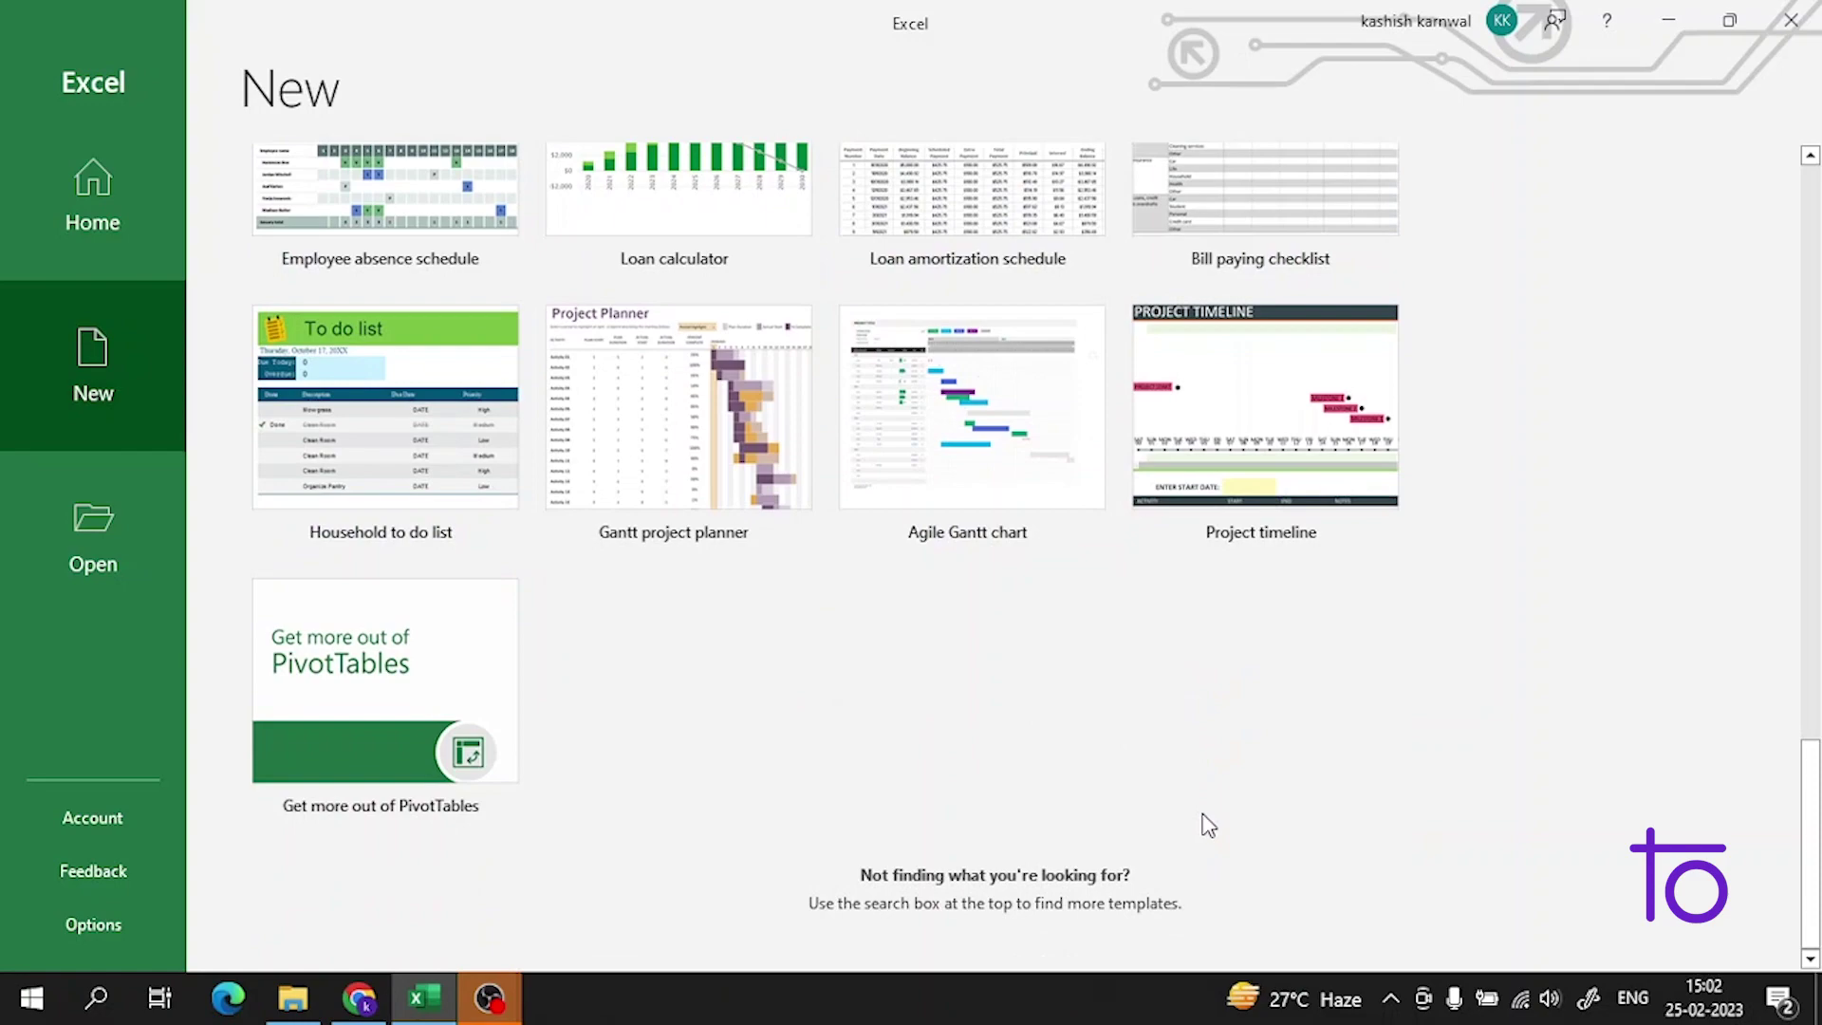
pyautogui.scroll(10, 1206, 825)
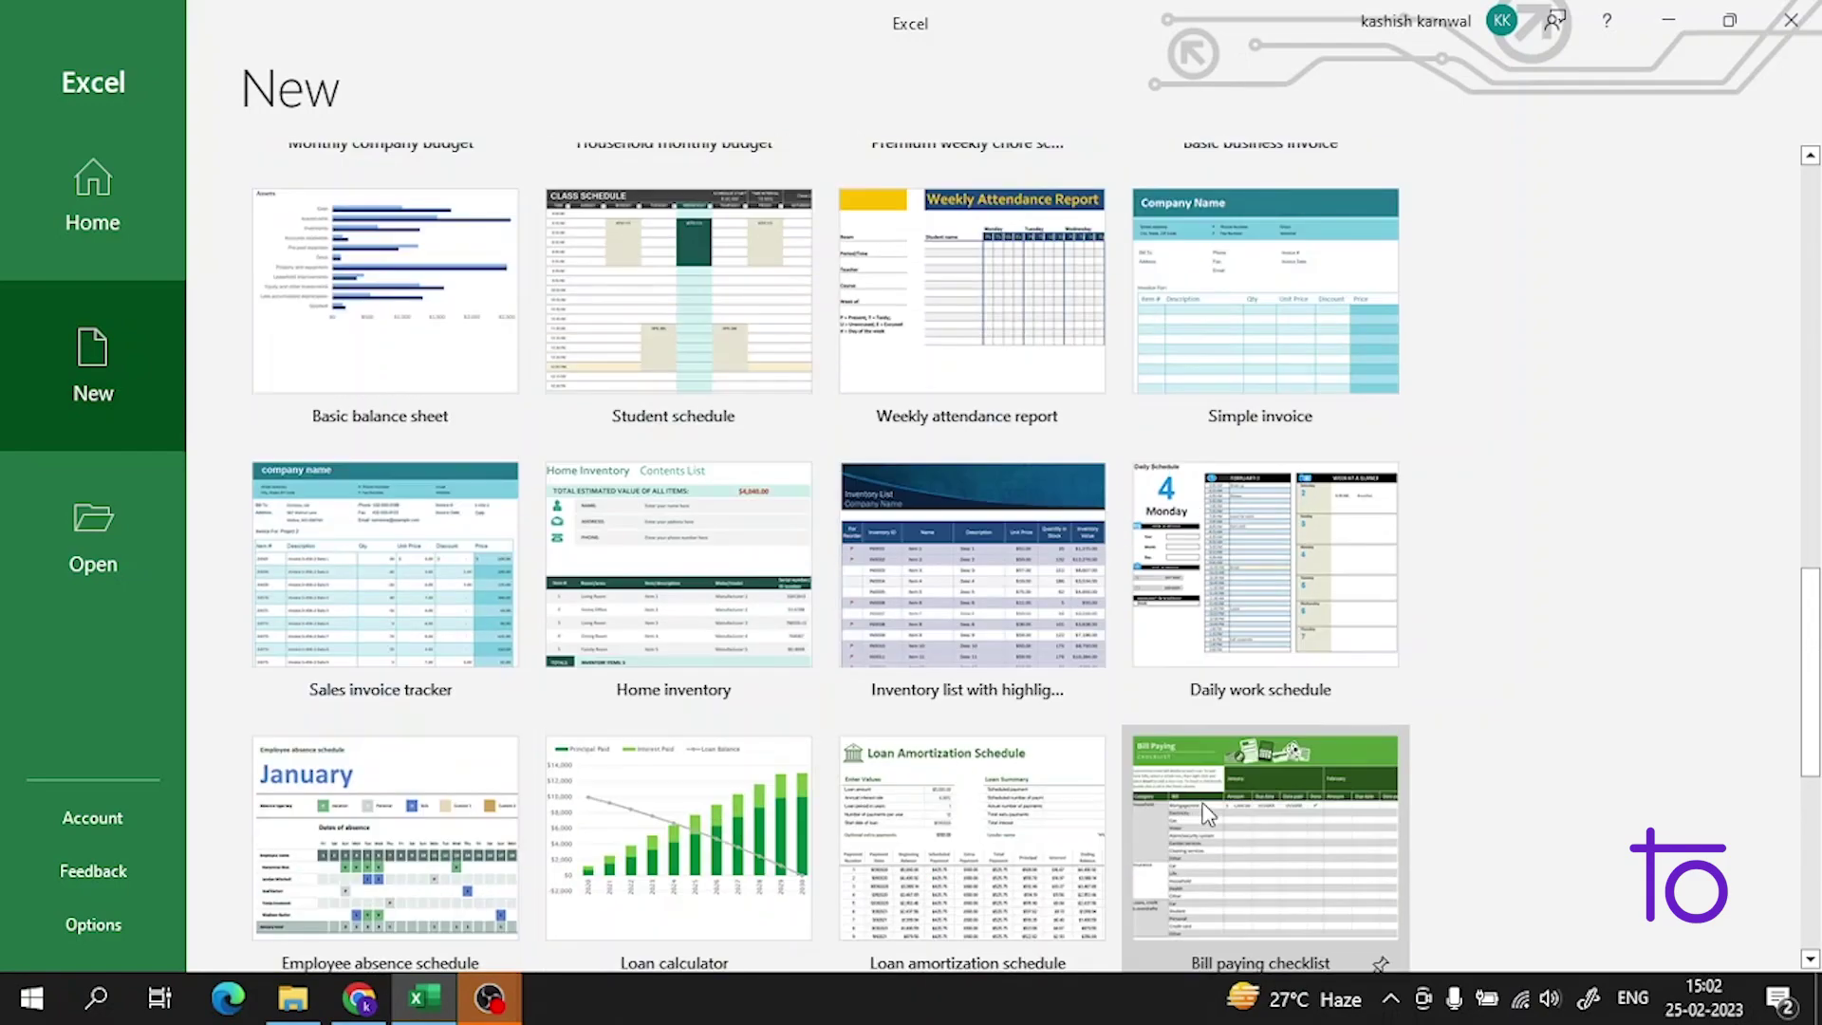
pyautogui.scroll(7, 776, 541)
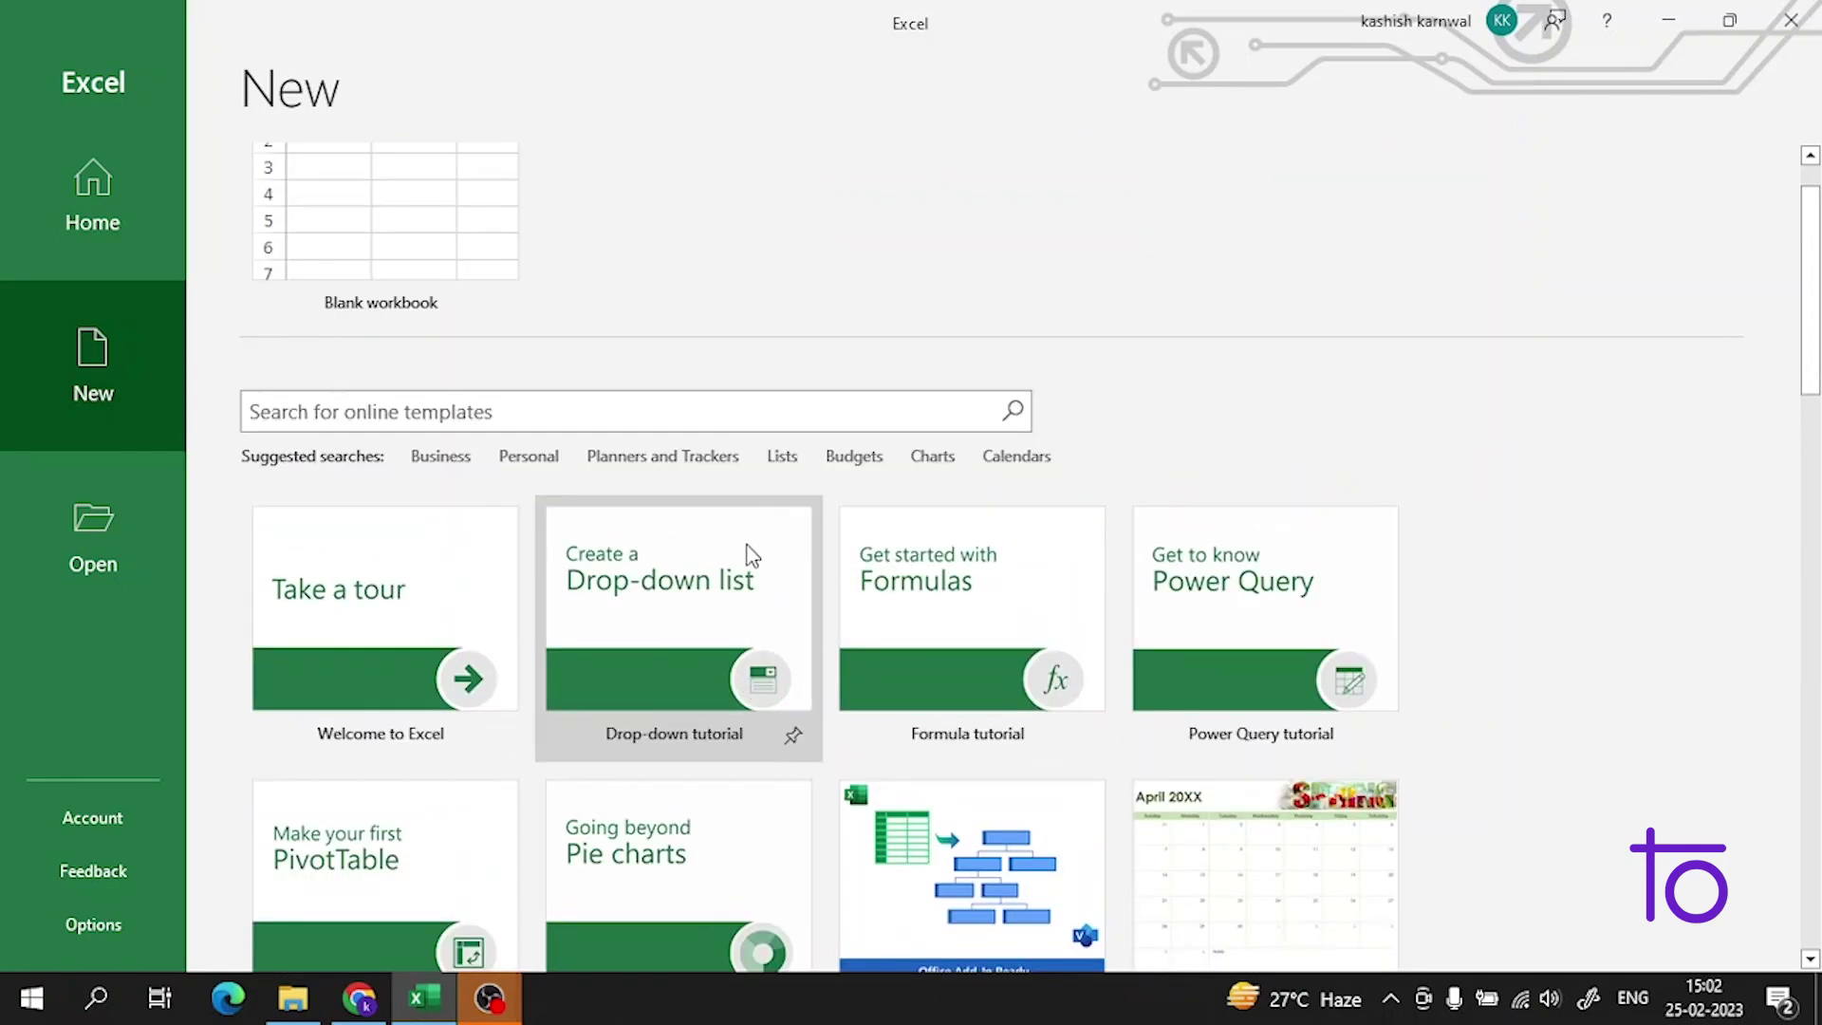
# Step: Filter to Business templates and create a workbook from 'Invoice with sales tax'
pyautogui.click(453, 543)
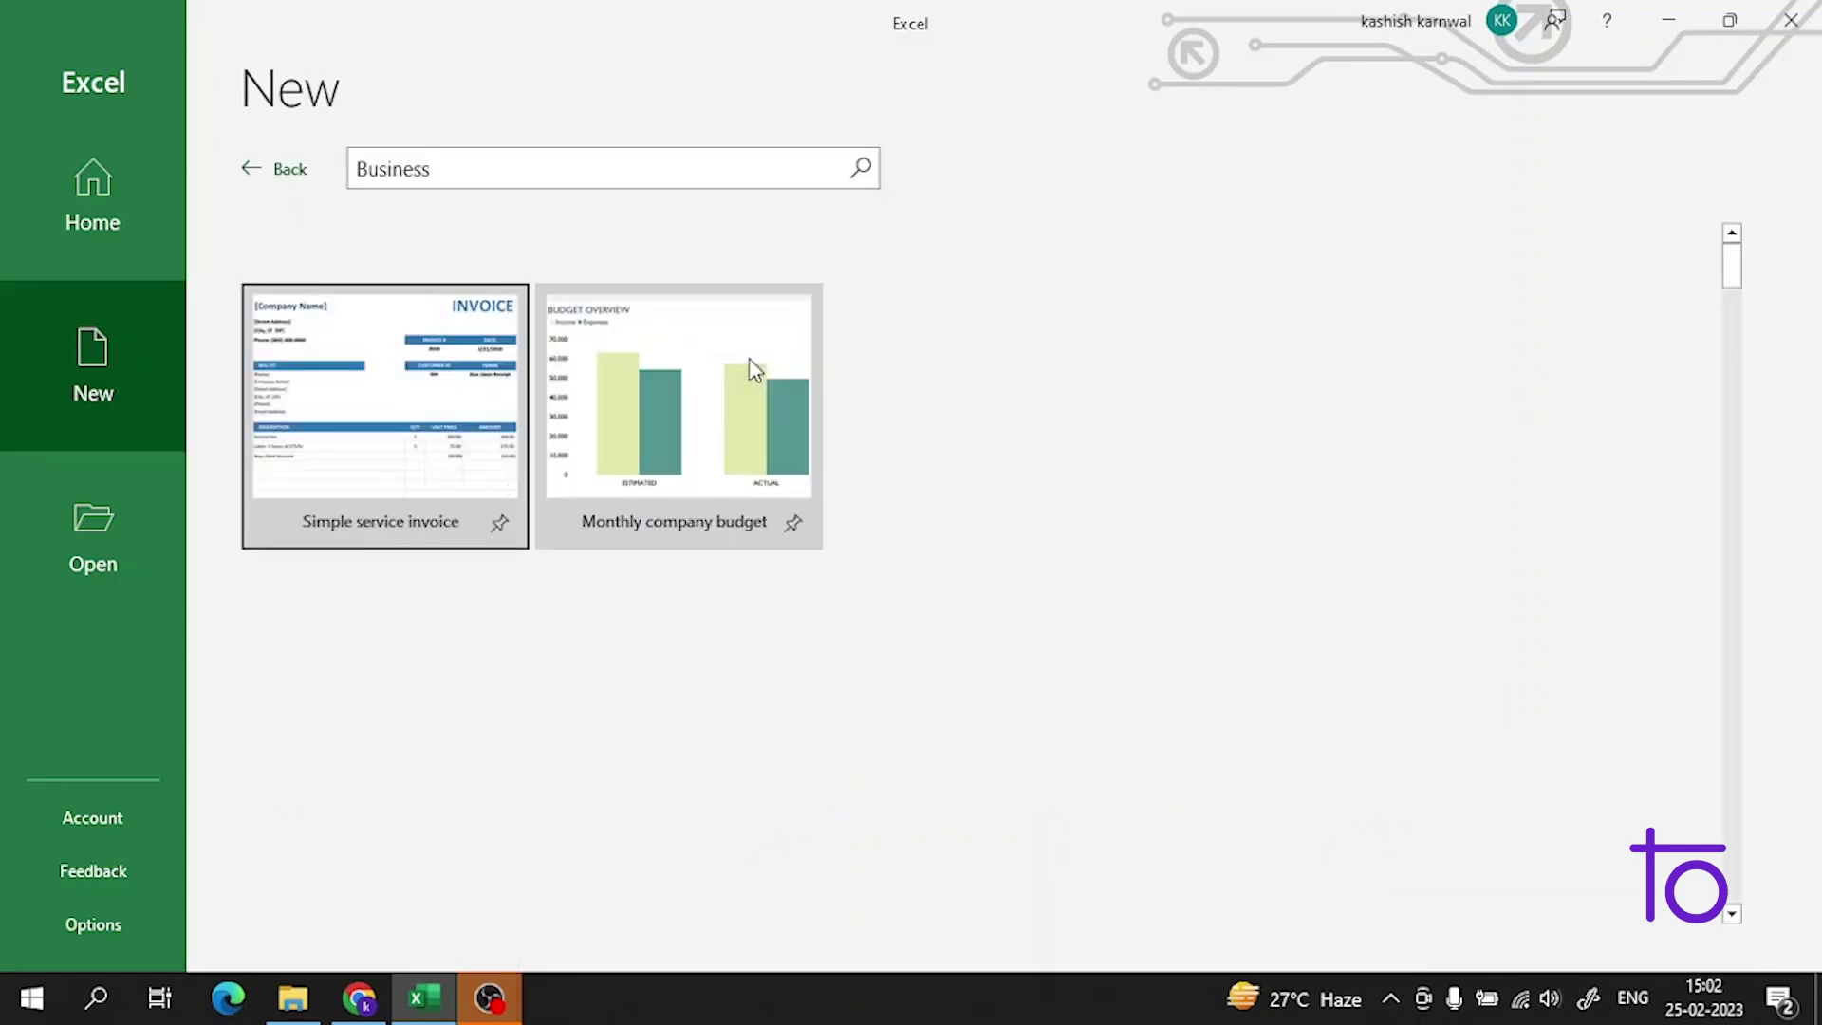
pyautogui.scroll(-8, 911, 399)
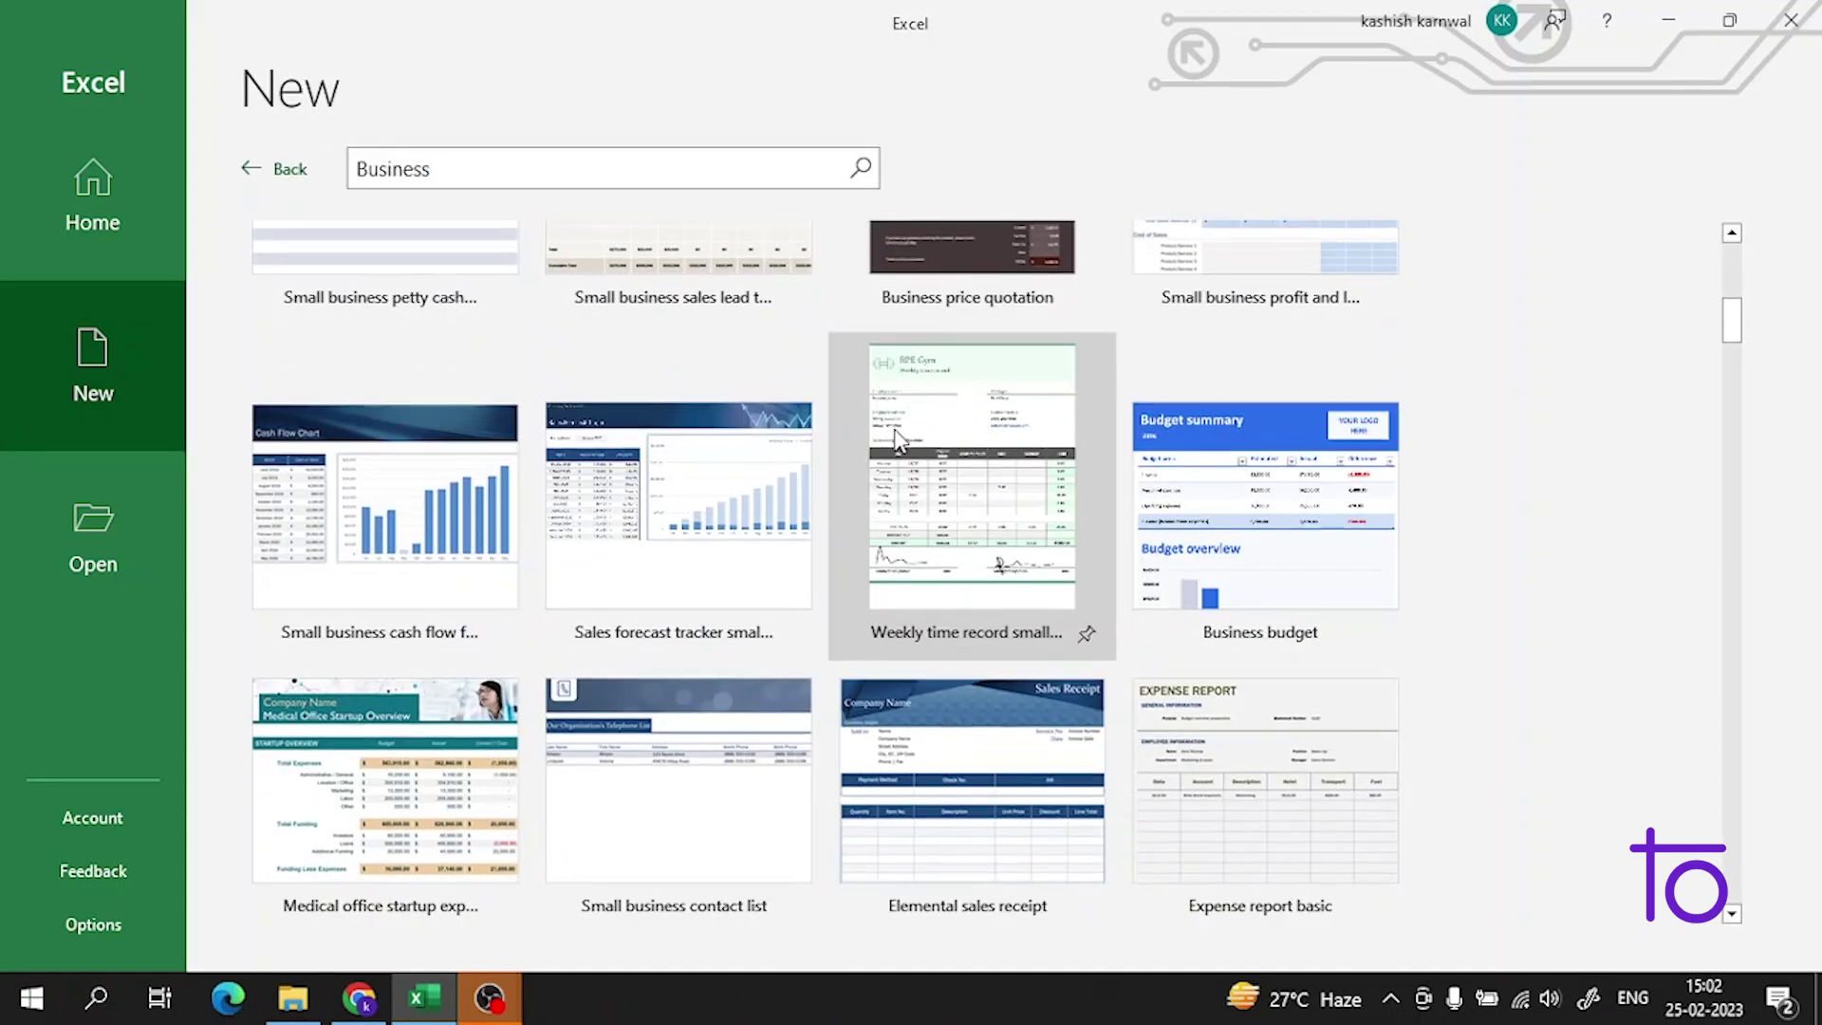
pyautogui.scroll(-10, 897, 438)
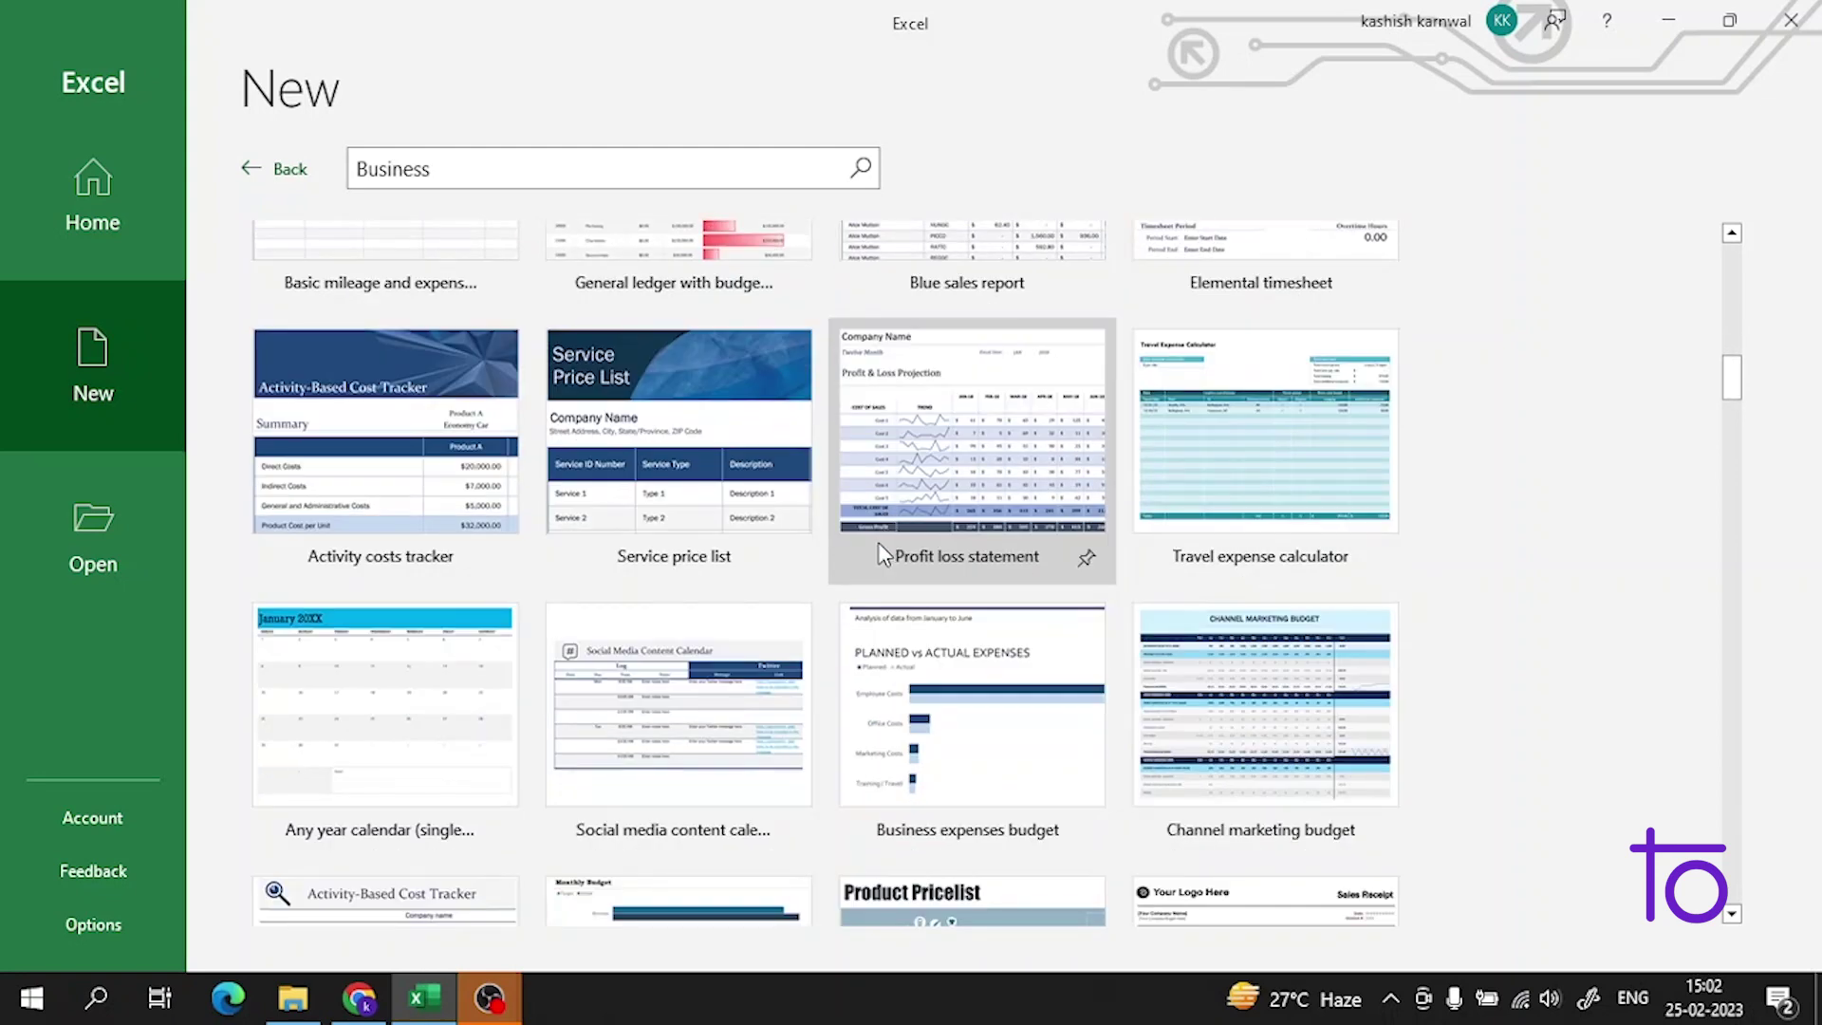
pyautogui.scroll(-5, 878, 543)
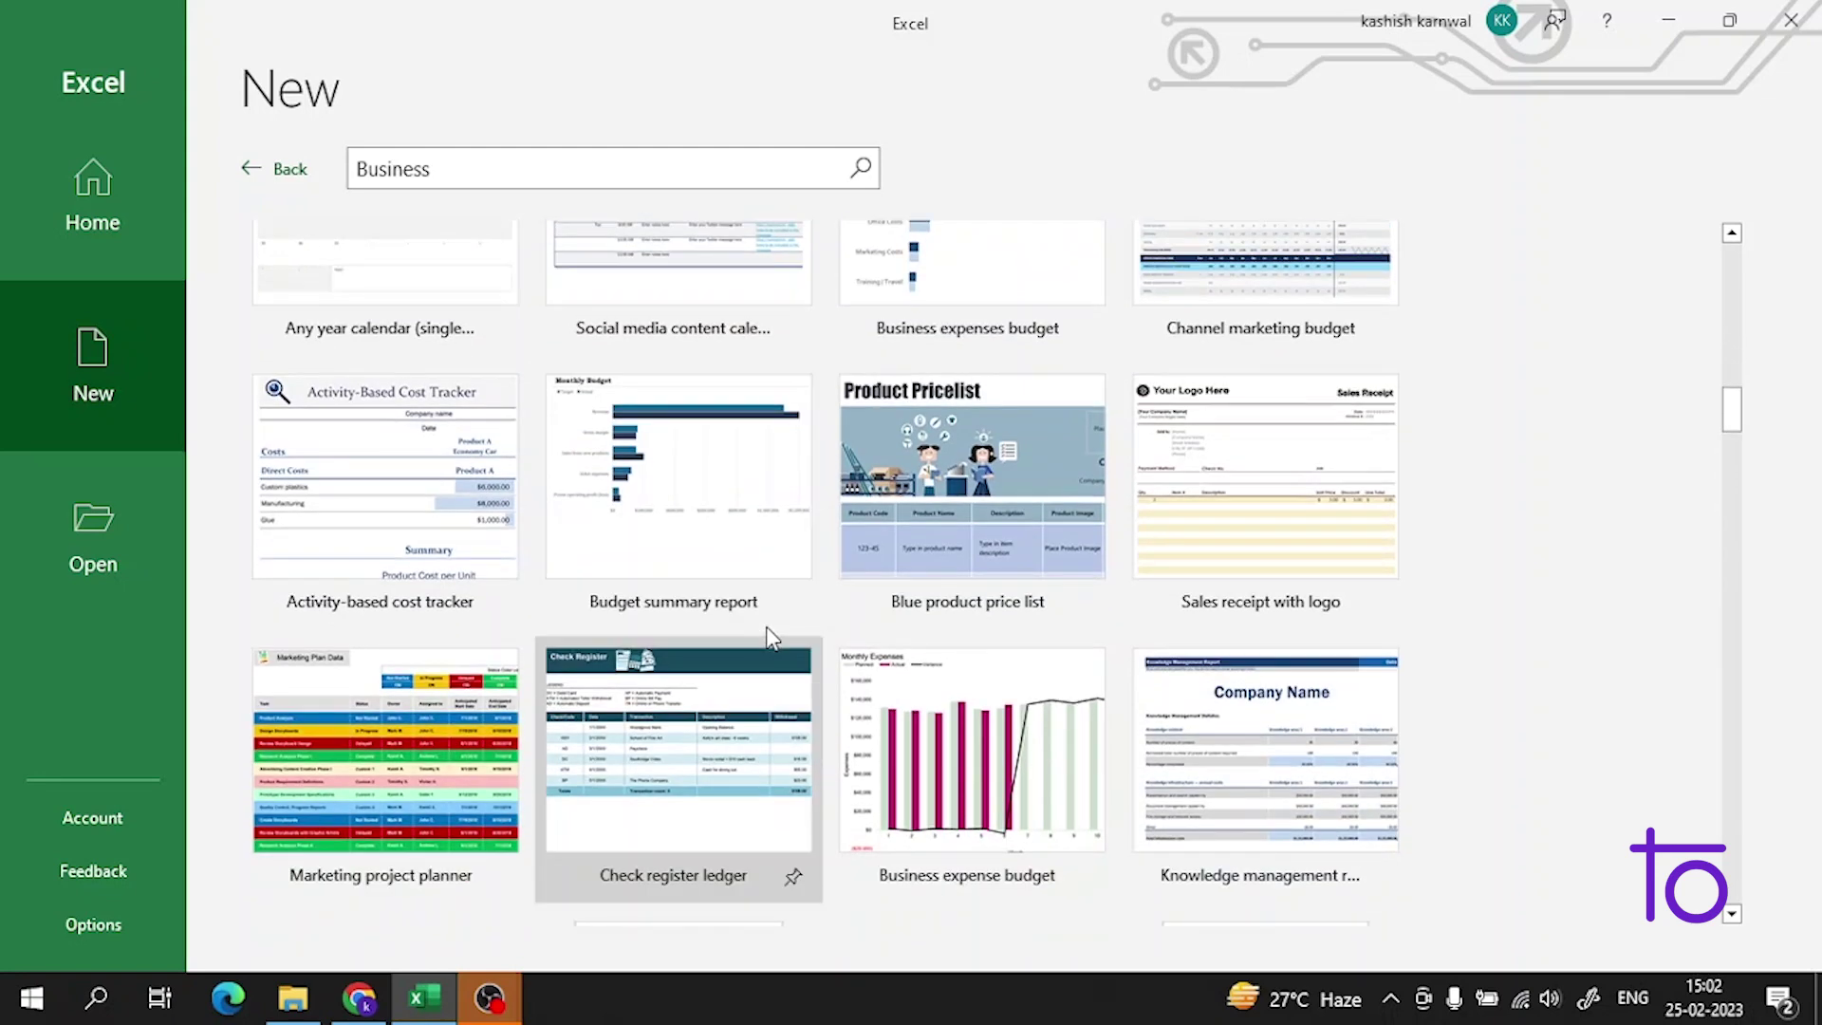
pyautogui.scroll(-2, 702, 684)
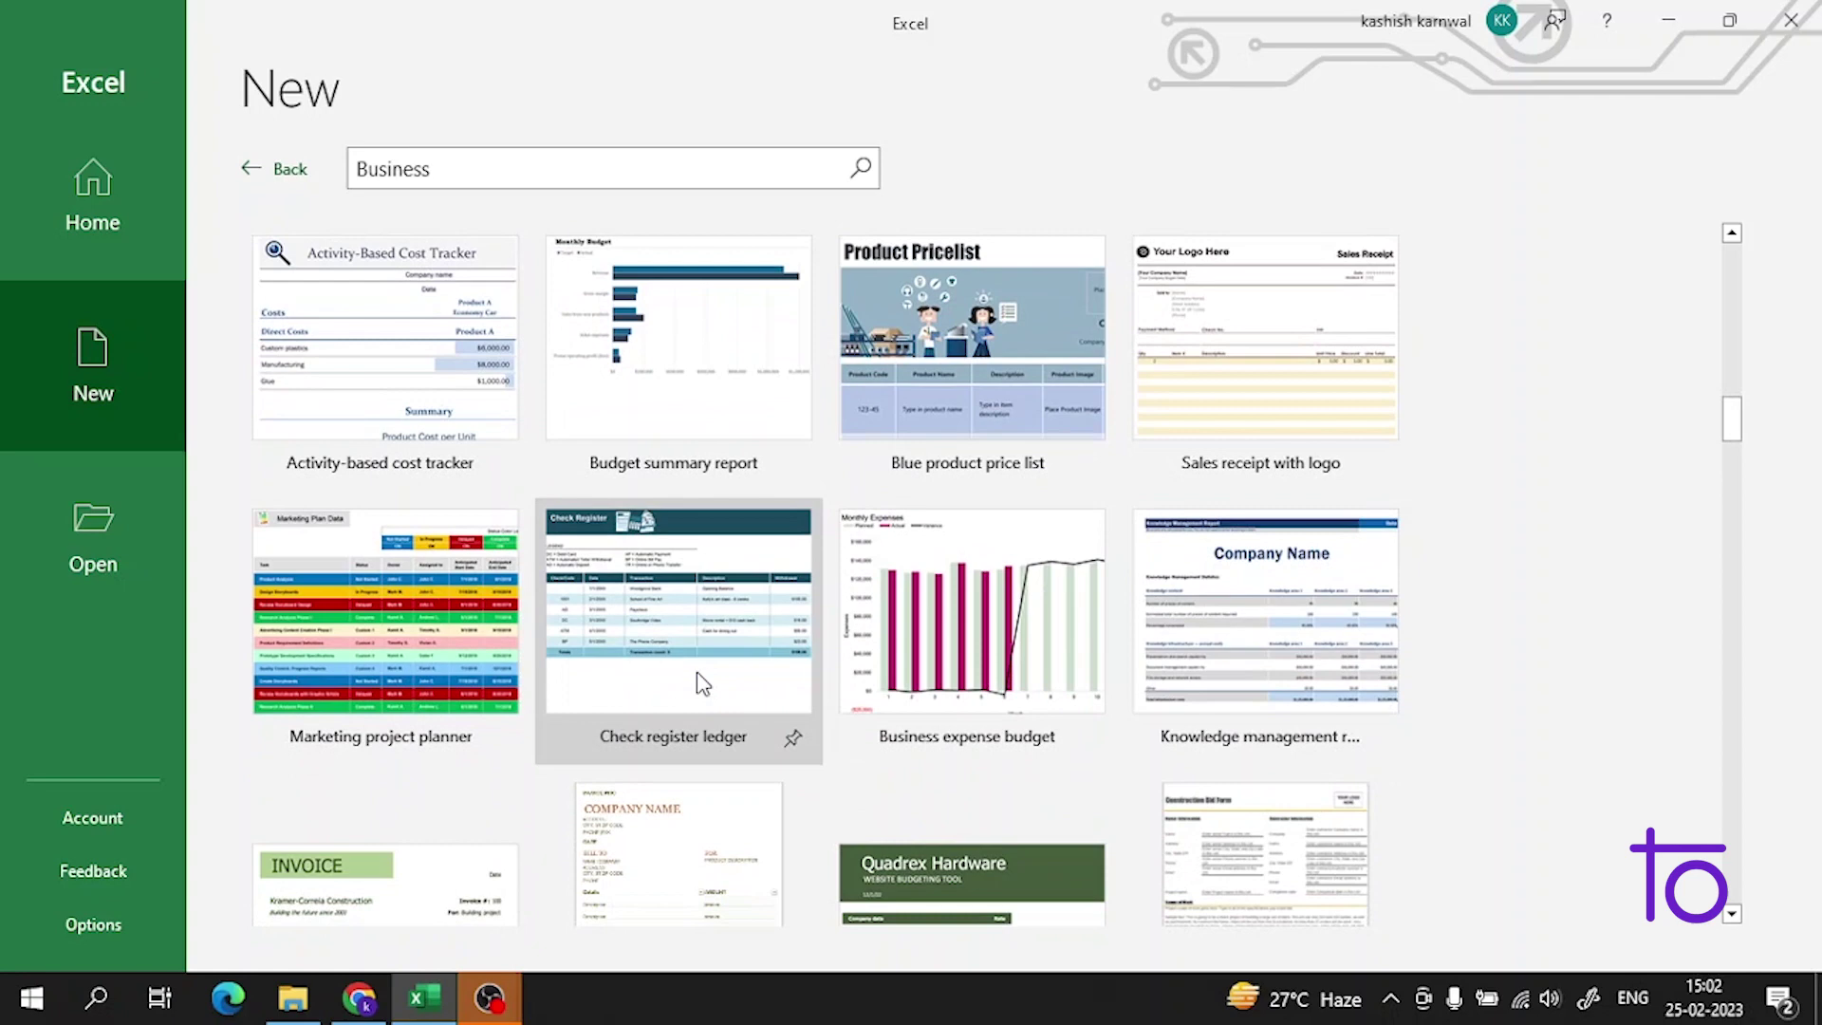
pyautogui.scroll(-3, 692, 664)
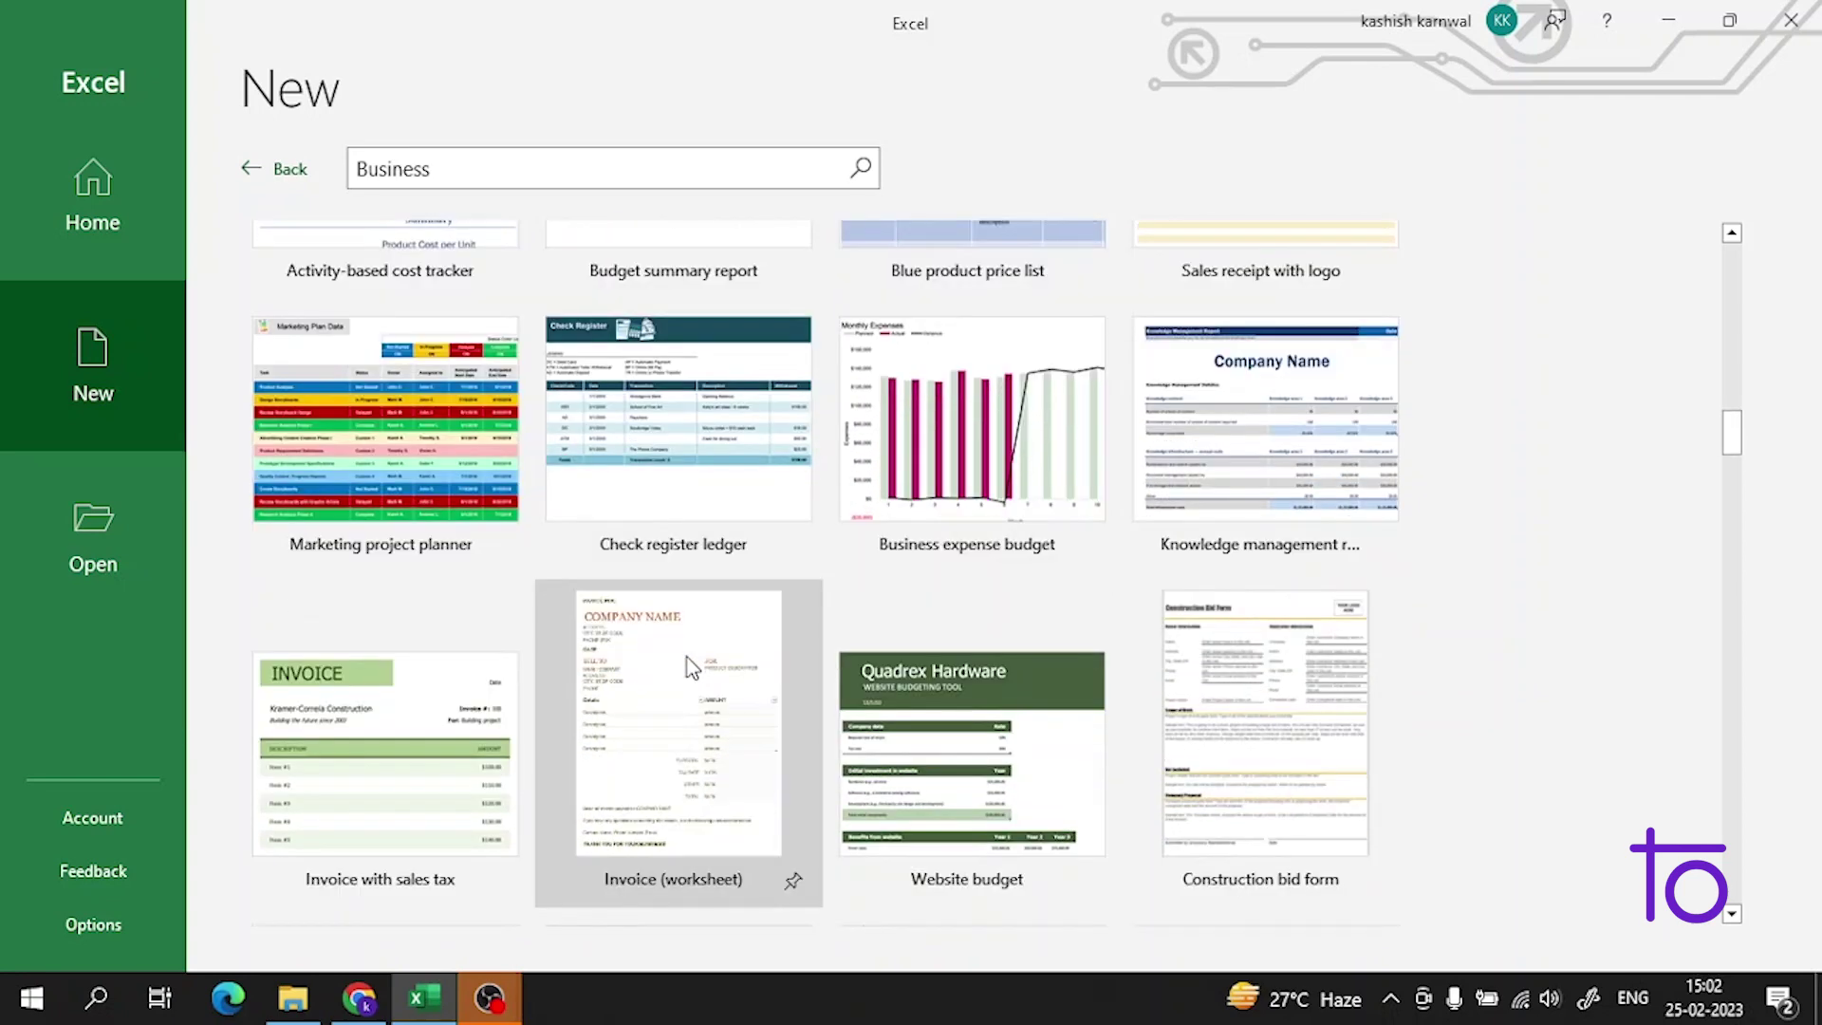
pyautogui.click(406, 710)
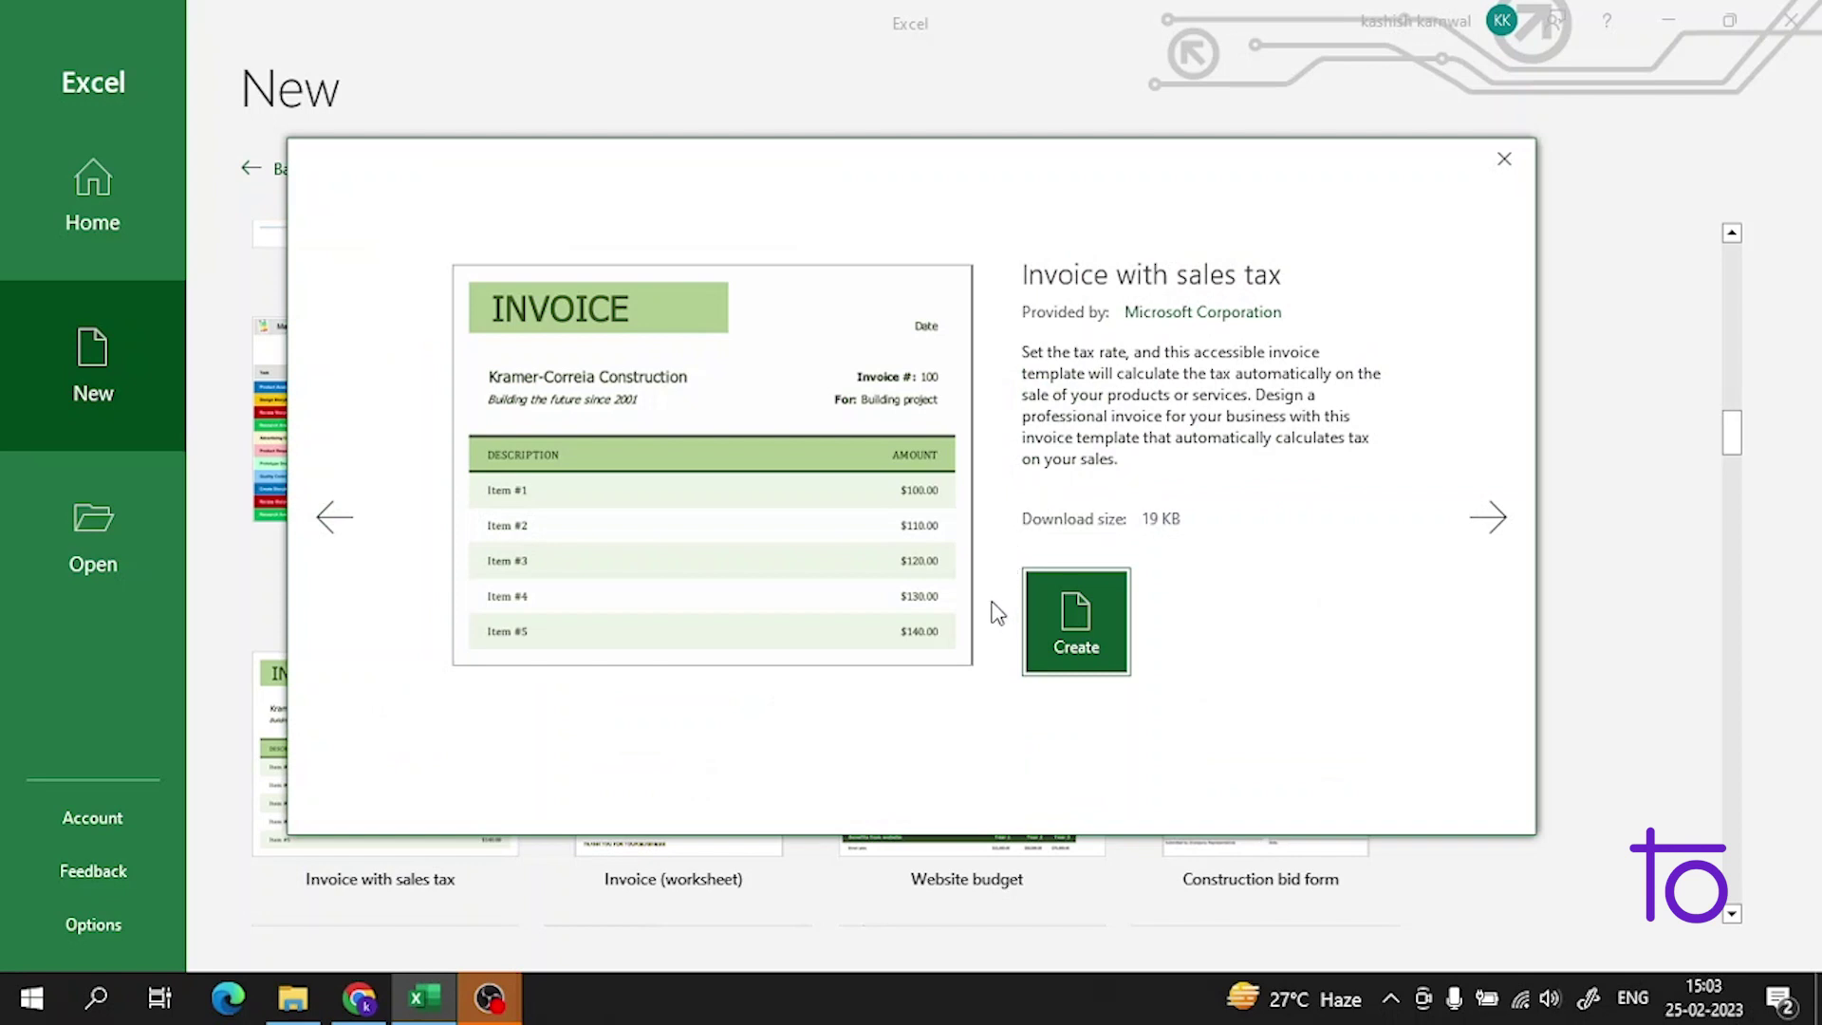
pyautogui.click(1061, 633)
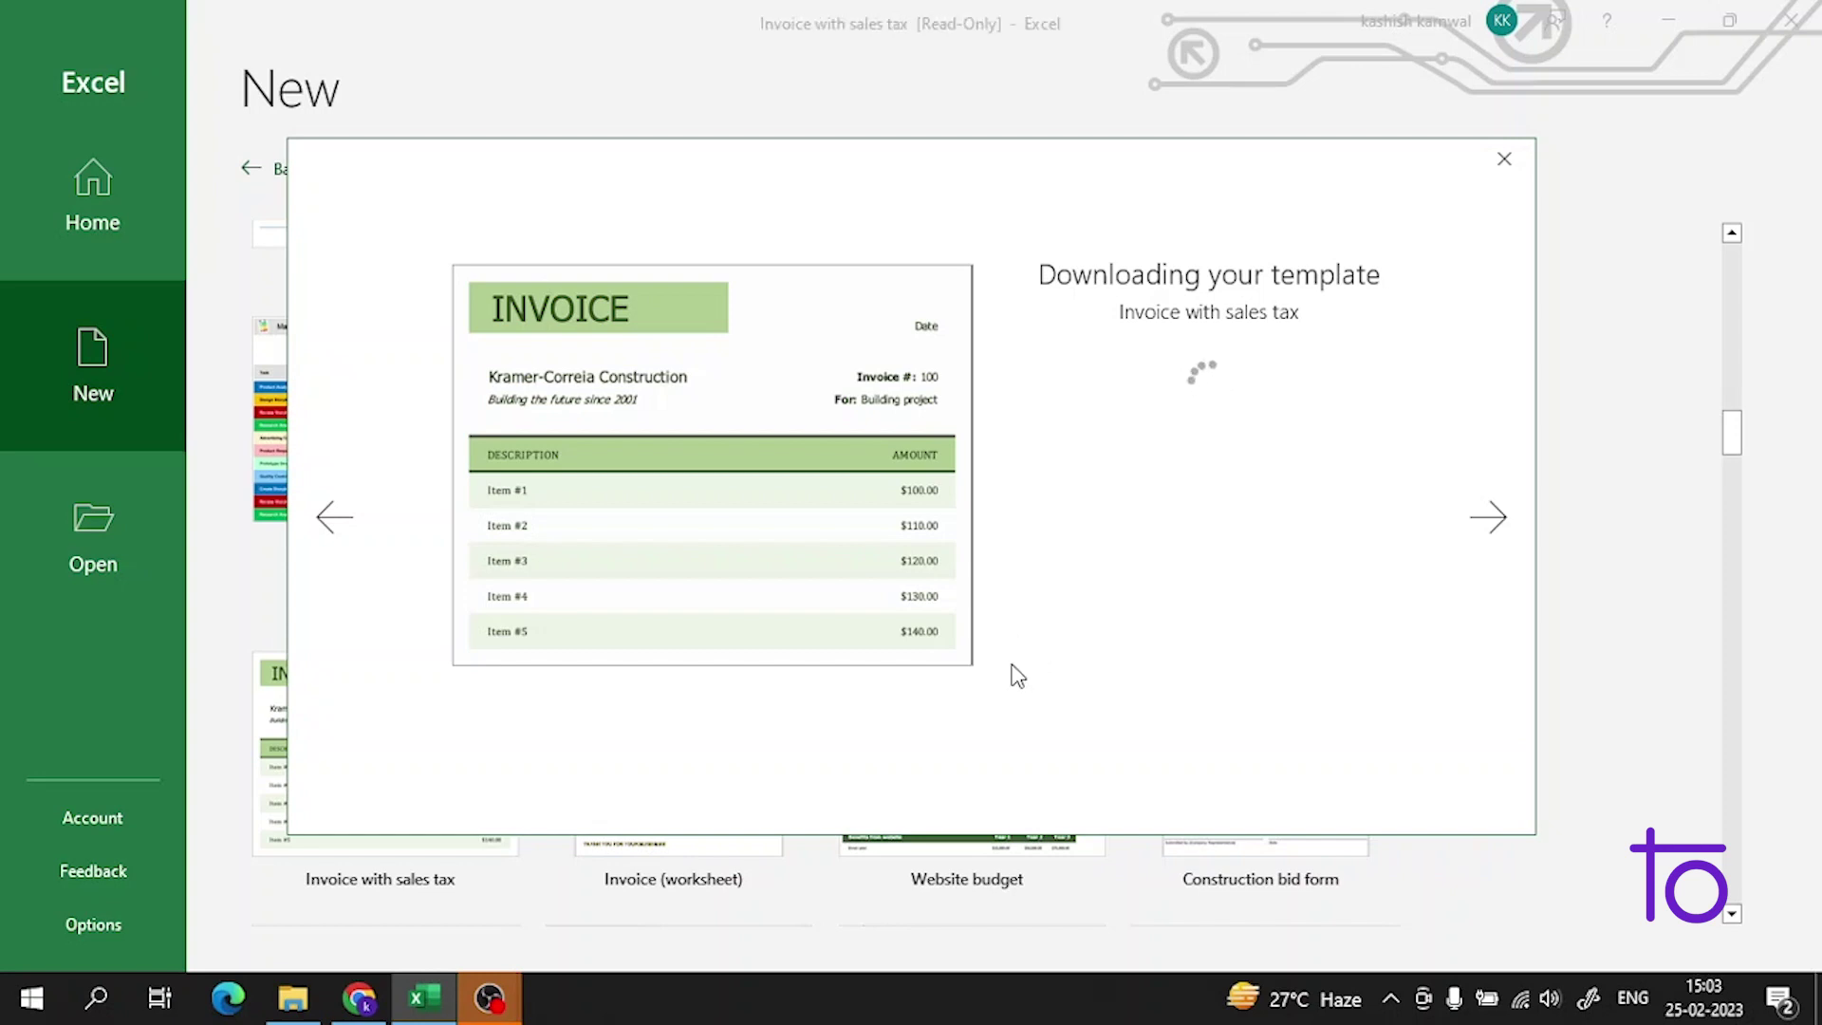
pyautogui.moveTo(510, 996)
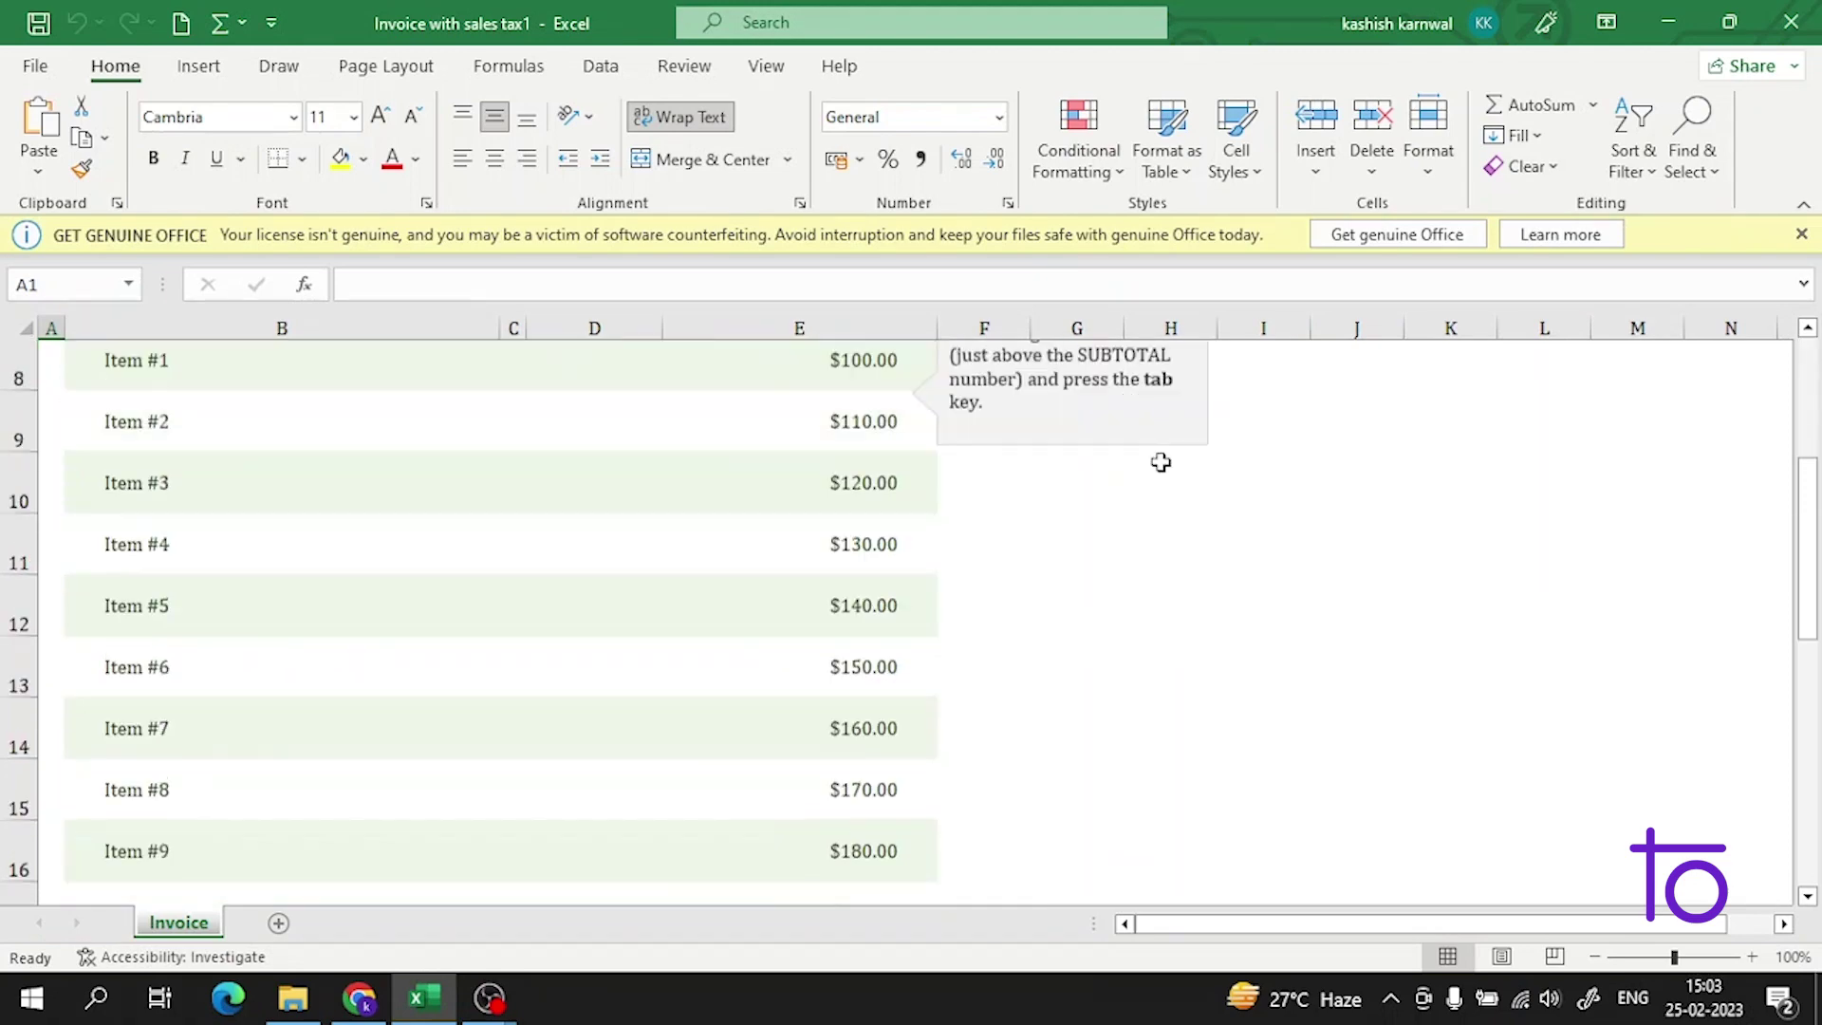
# Step: Erase the accidental 'rrrr…' text from cell A1 of the invoice
pyautogui.scroll(-3, 1158, 460)
pyautogui.scroll(-2, 1108, 564)
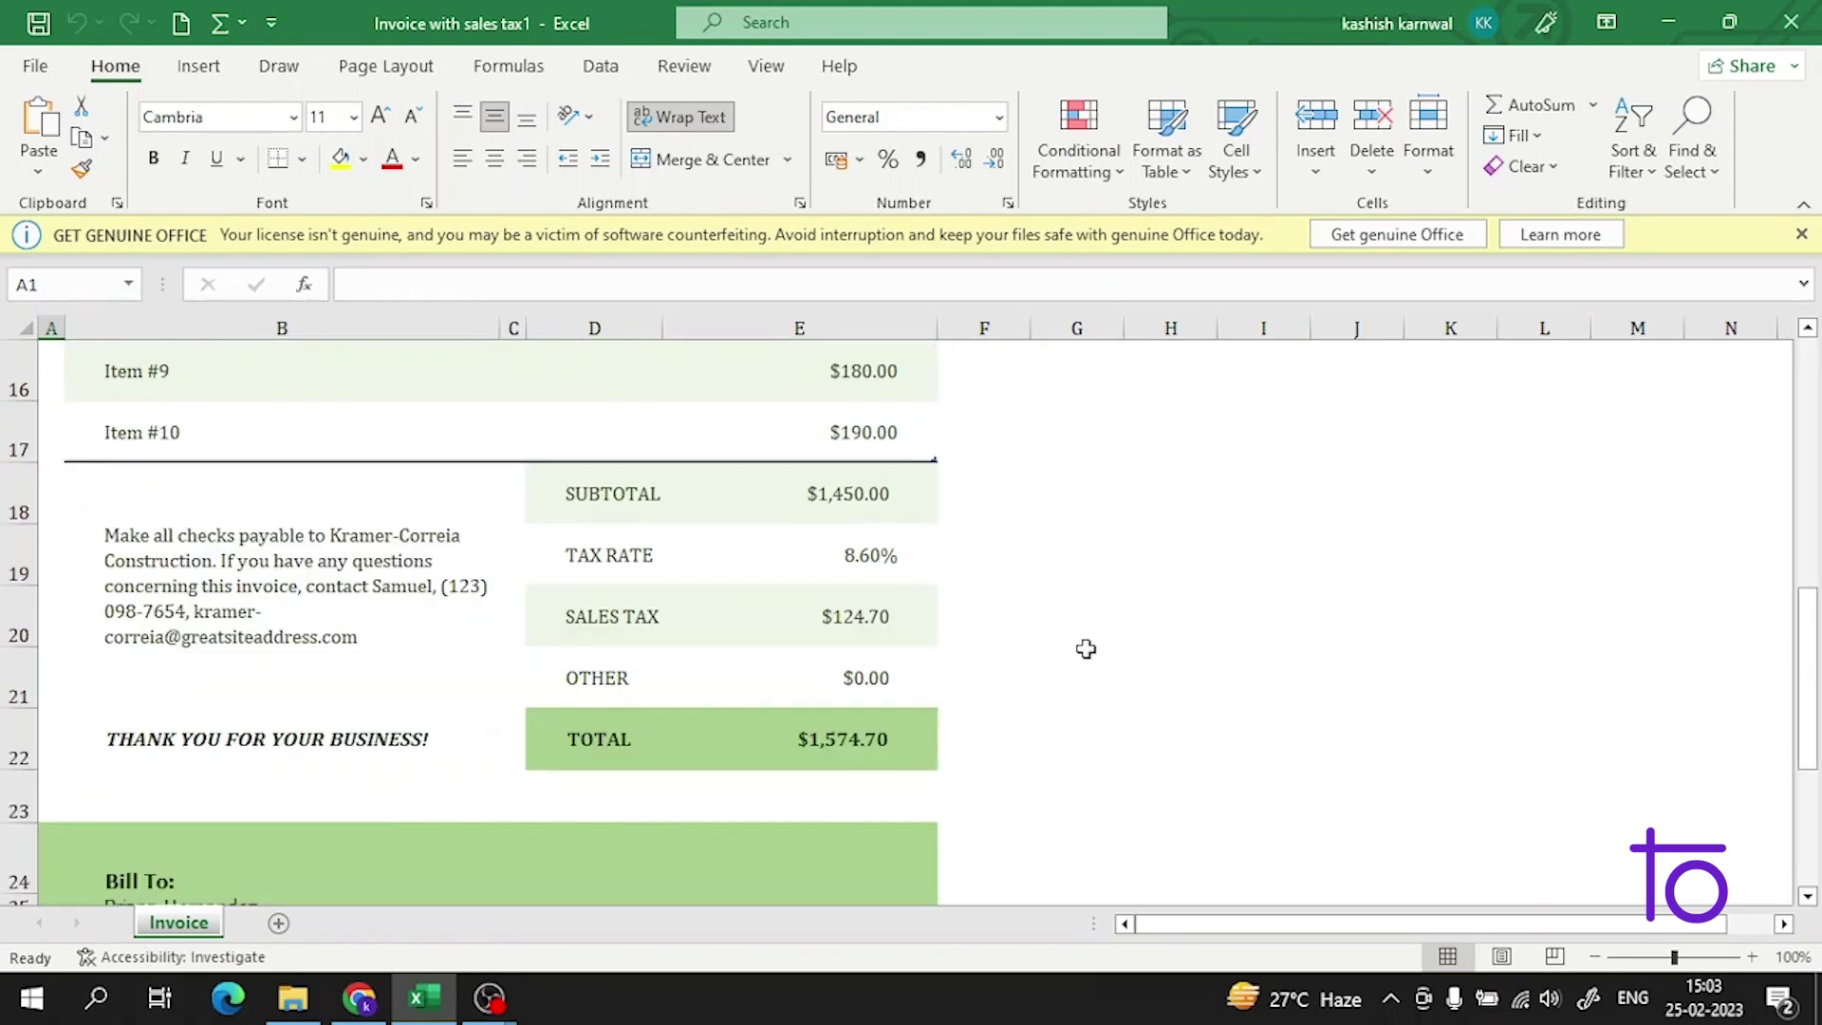
pyautogui.write('rrrrrrrrrrrrrrrrrrrrrrrr')
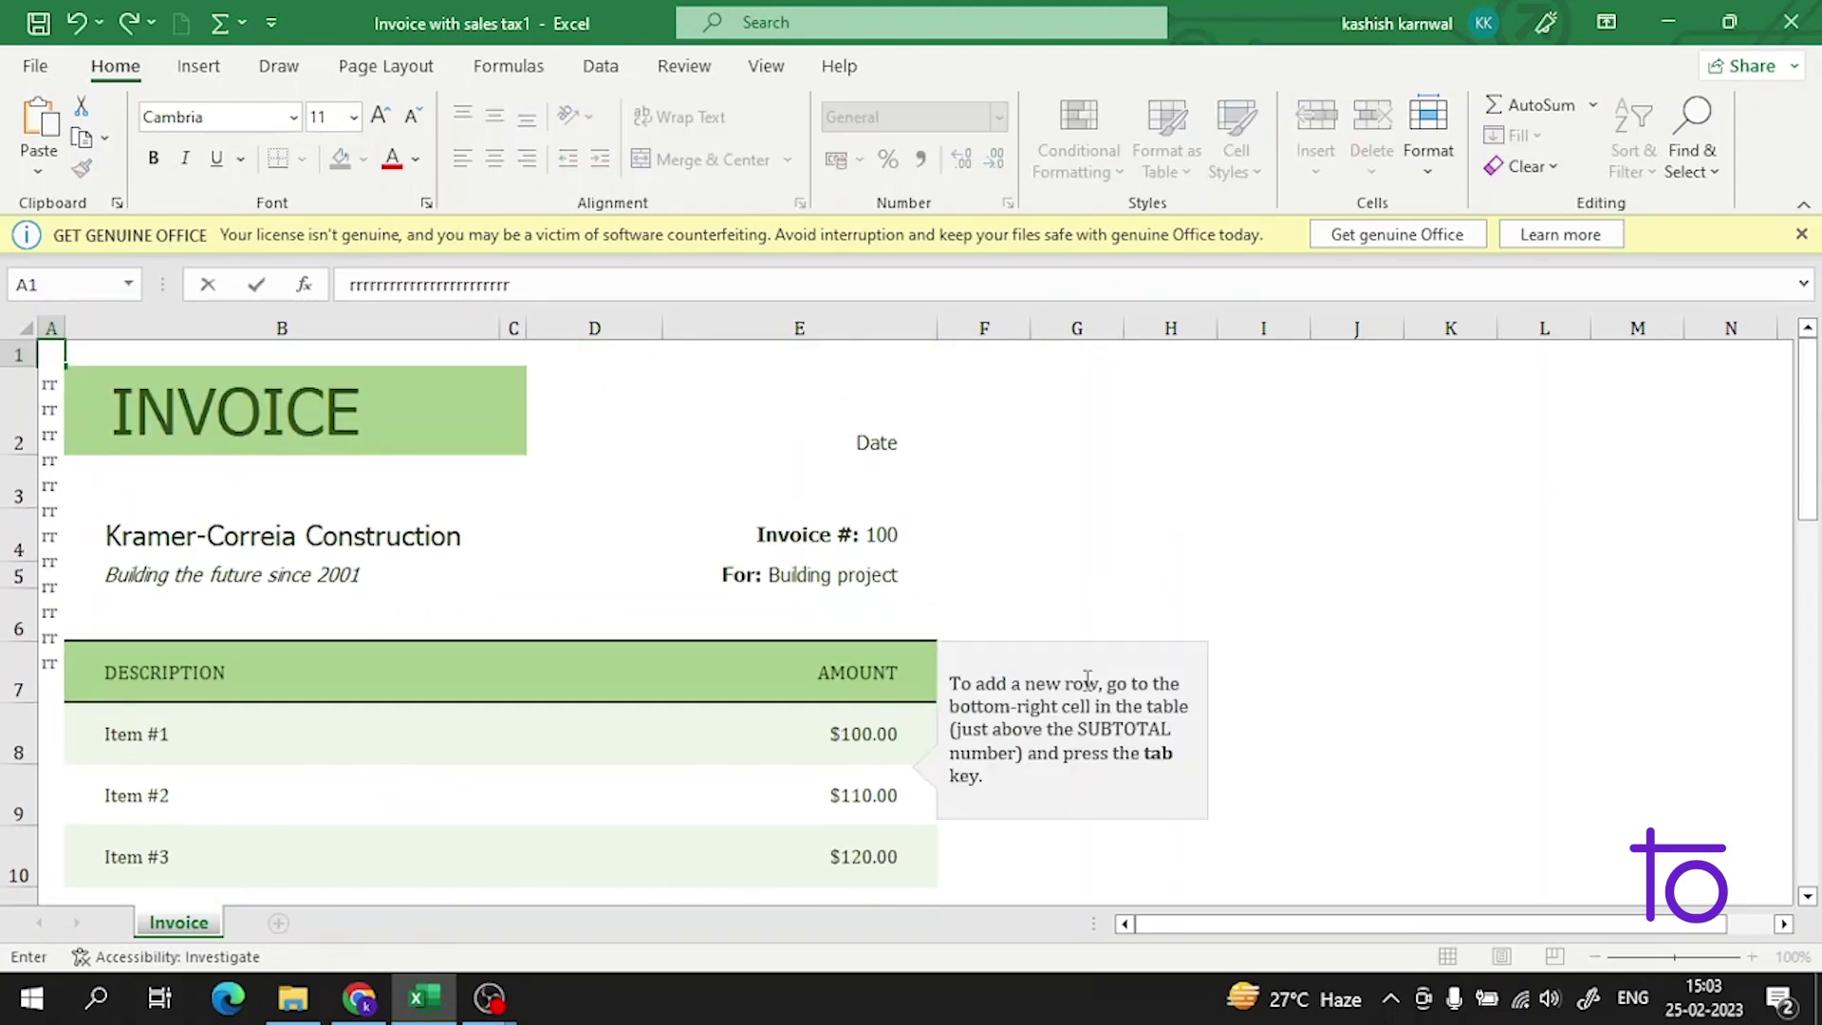
pyautogui.write('rrrrrrrrrrrrrrrrrrrrrrrrrrrrrrrrrrrrrrrrrrrrrrrrrrrrrrrrrrrrrrrrrrrrrrrrrrrrrrrrrrrrrrrrrrrrj')
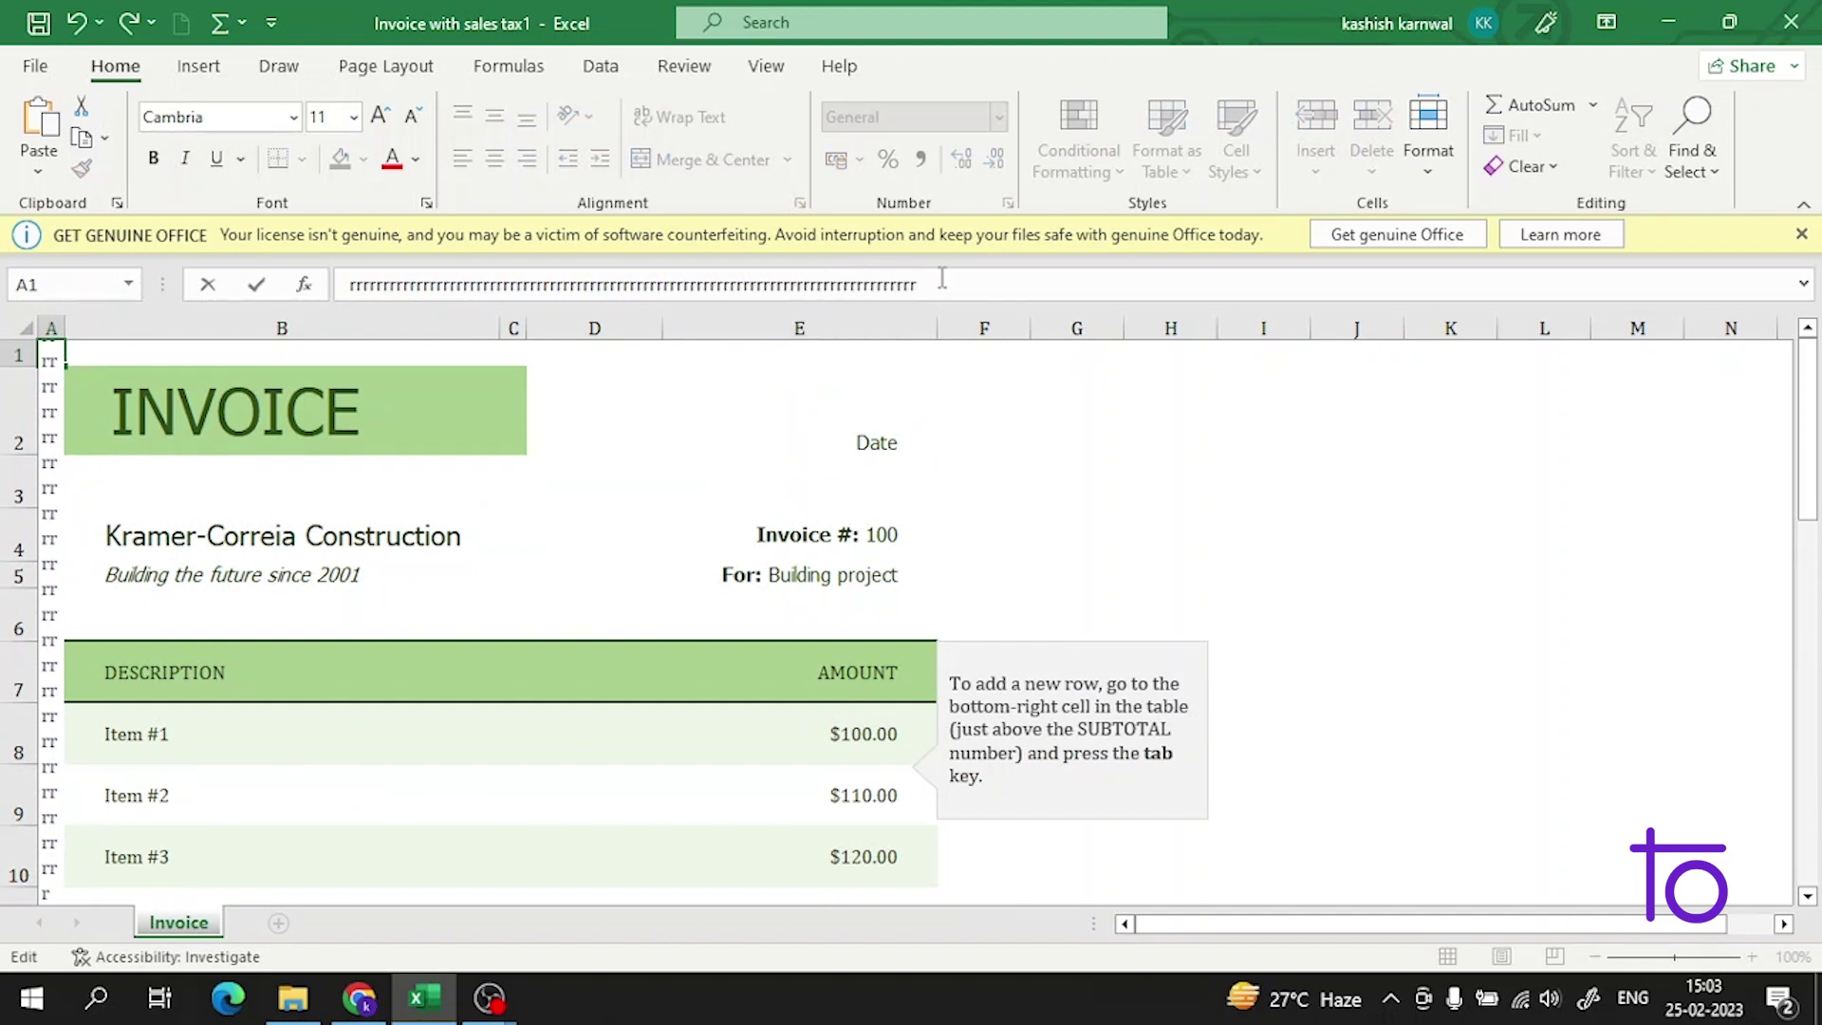
pyautogui.click(1058, 278)
pyautogui.moveTo(1058, 278); pyautogui.dragTo(285, 292)
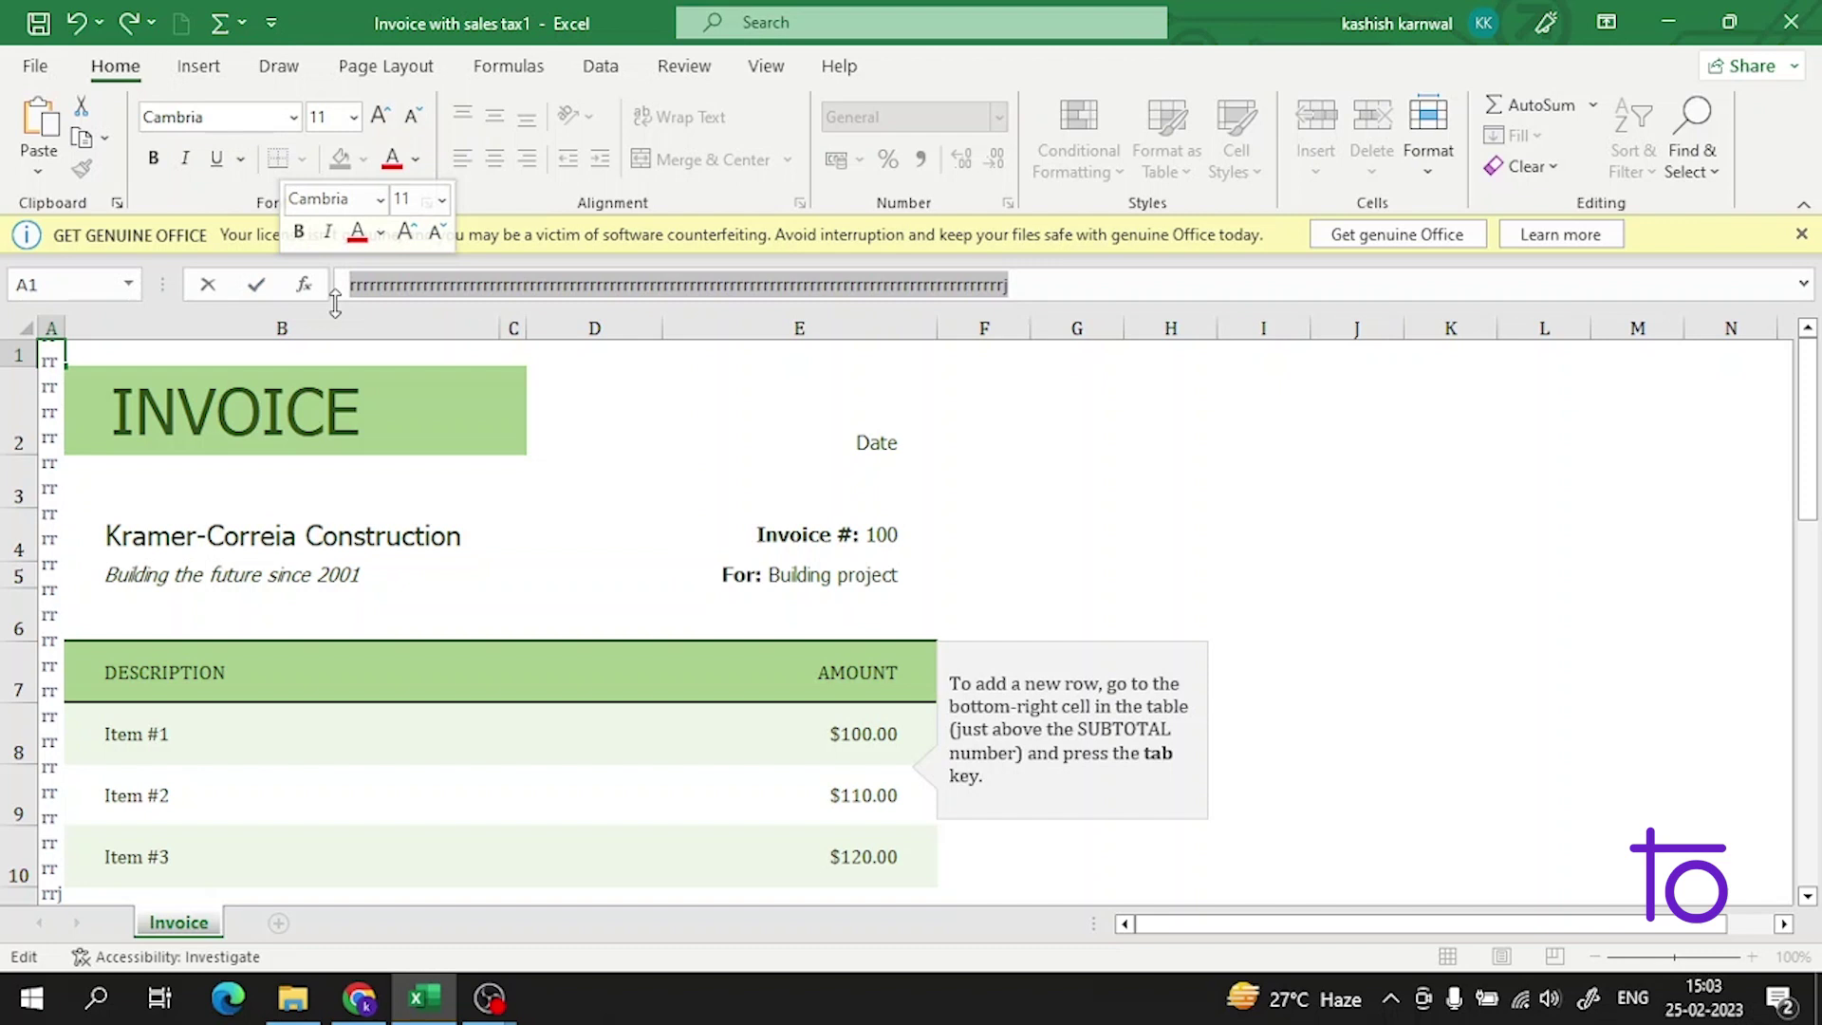
pyautogui.press('BackSpace')
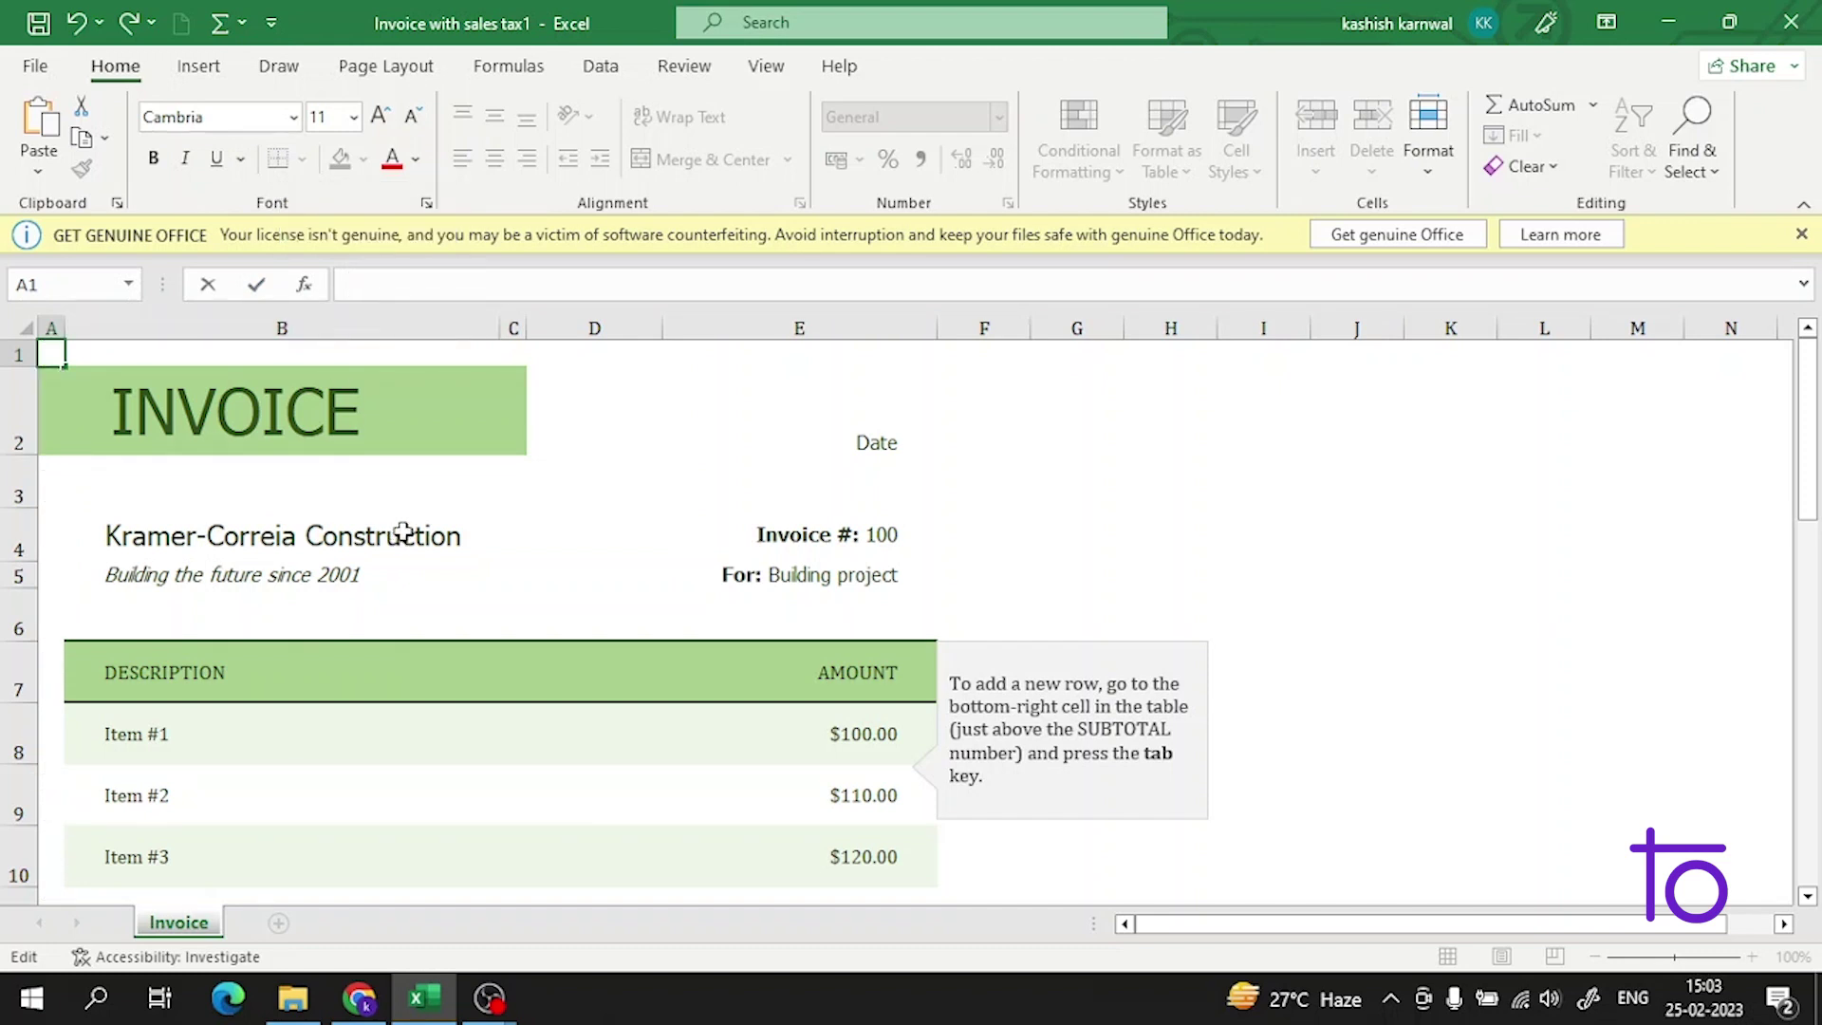
# Step: Delete the company name Kramer-Correia Construction from cell B4
pyautogui.click(475, 428)
pyautogui.click(533, 485)
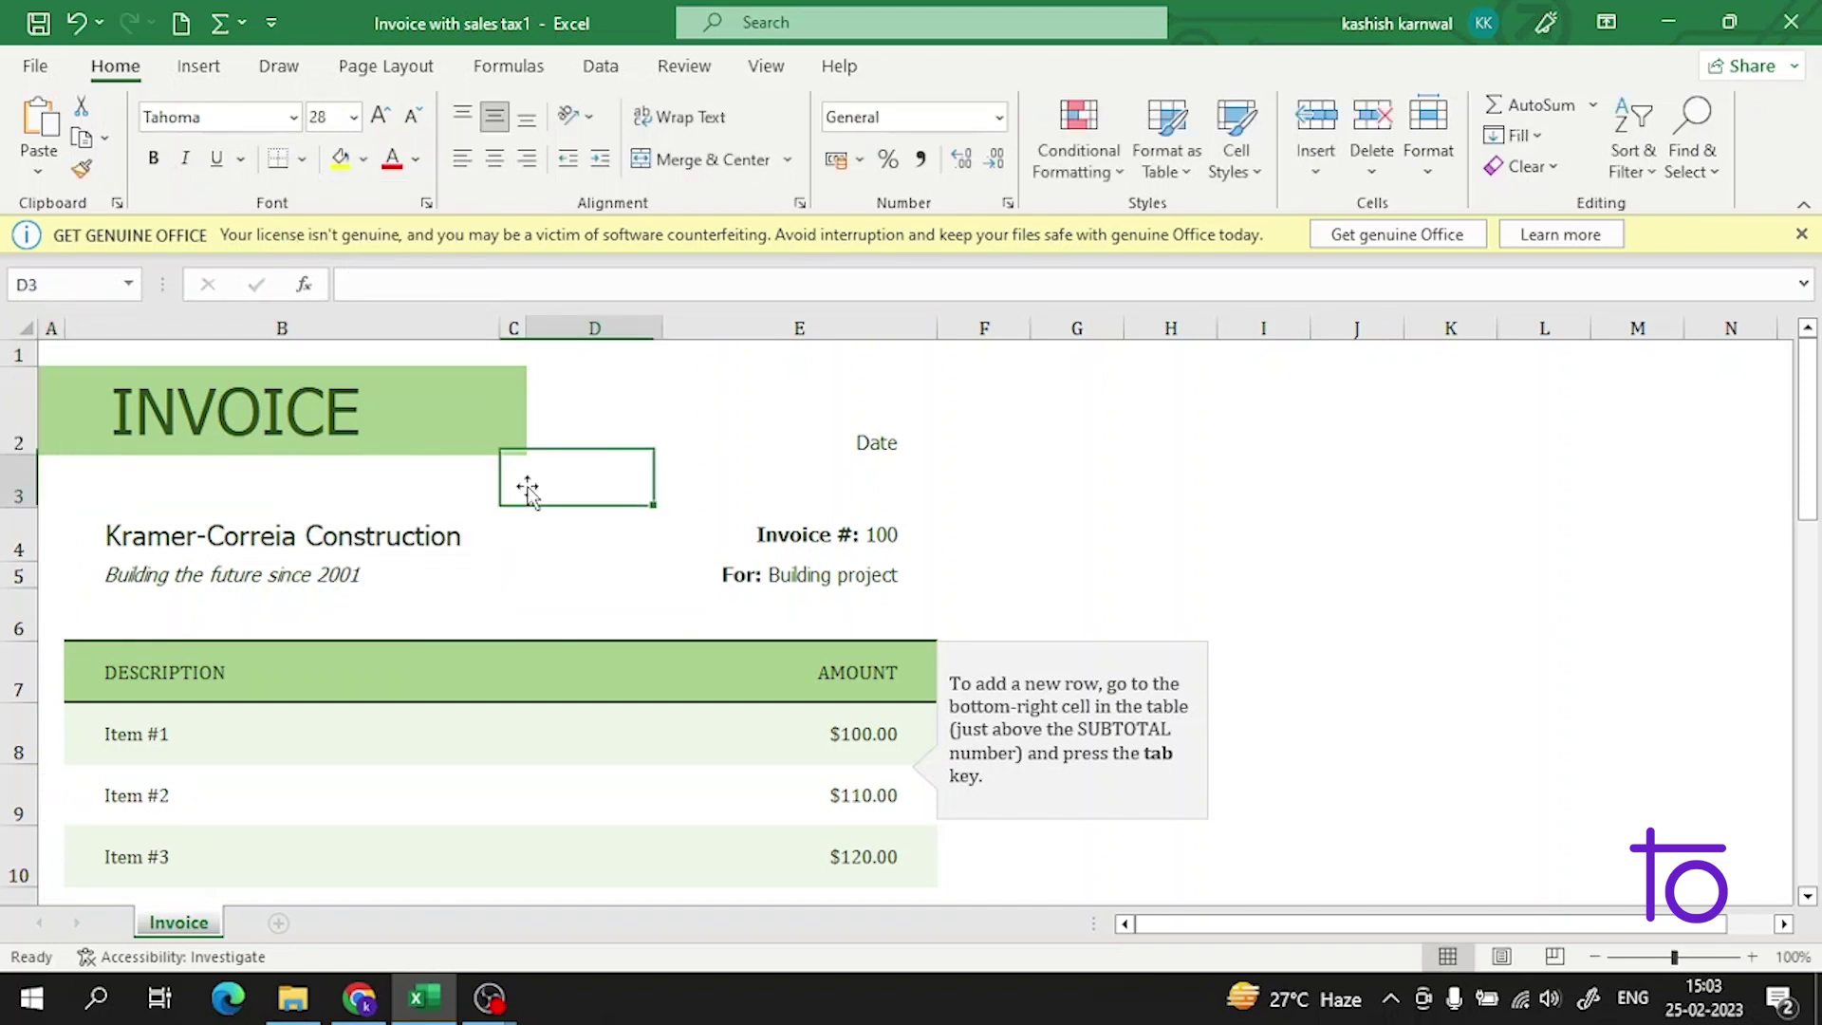
pyautogui.click(382, 547)
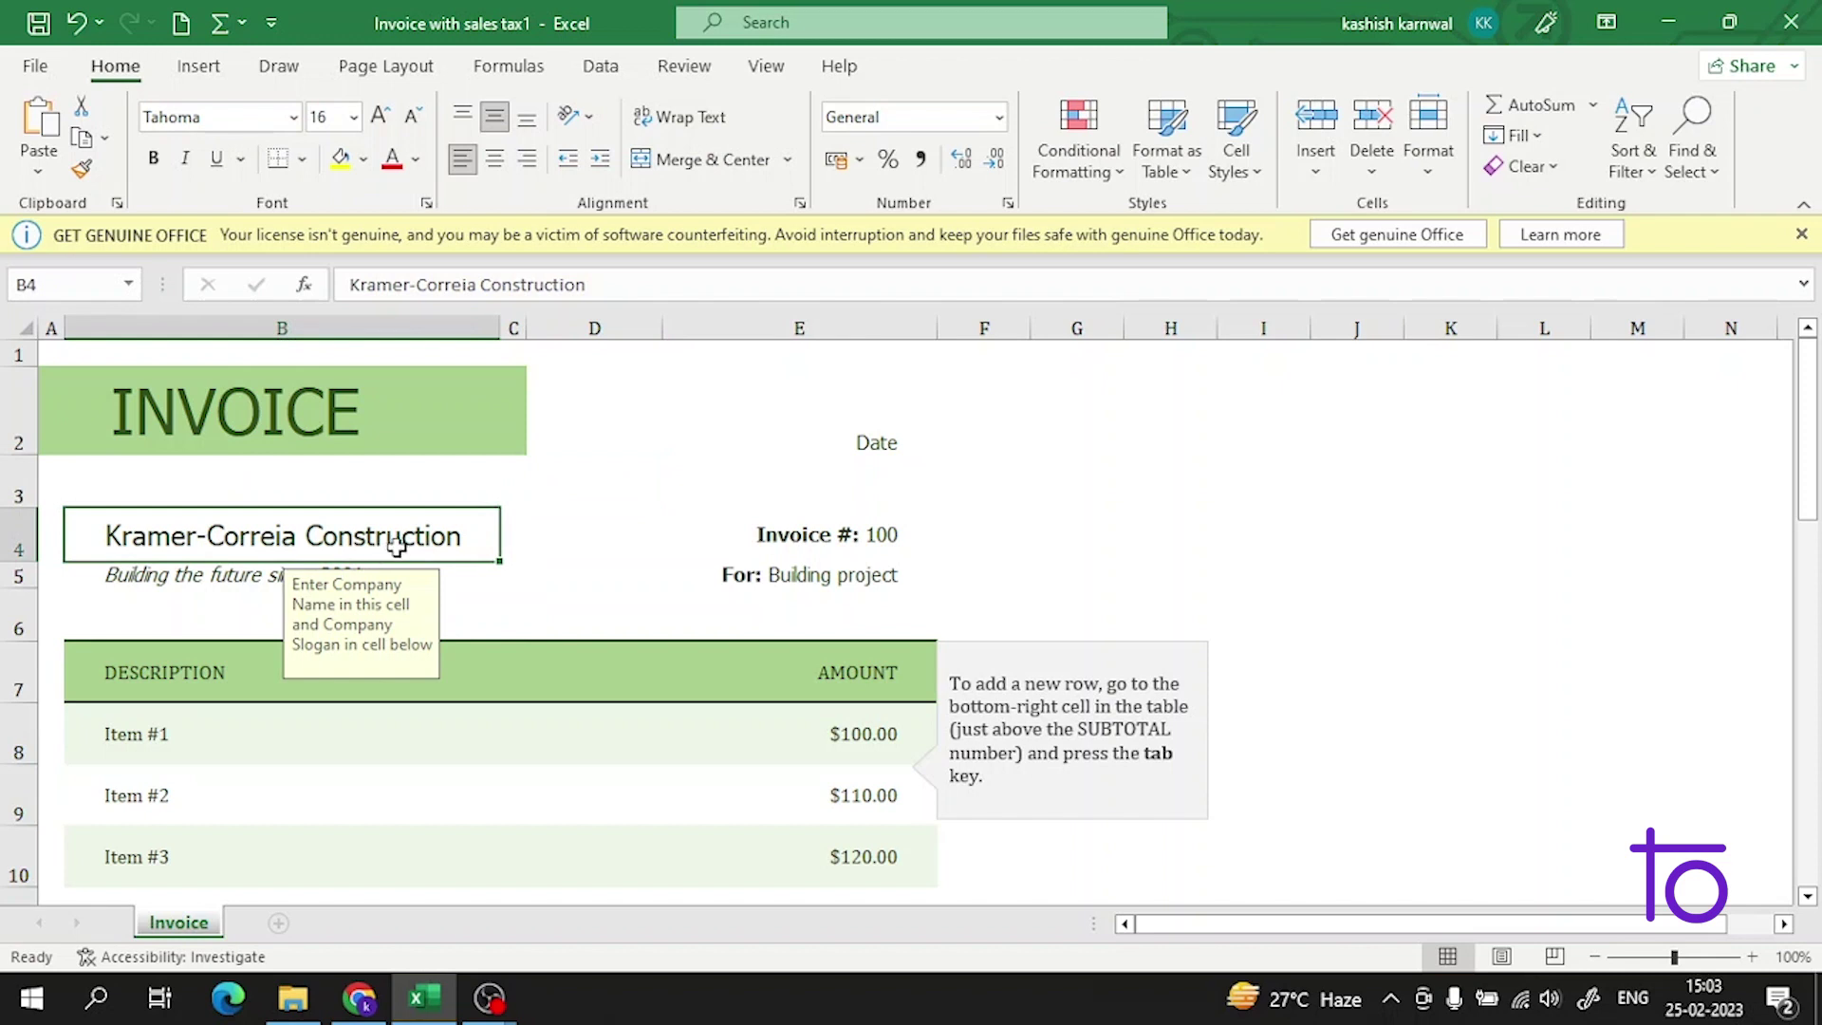
pyautogui.doubleClick(397, 546)
pyautogui.moveTo(465, 541); pyautogui.dragTo(162, 476)
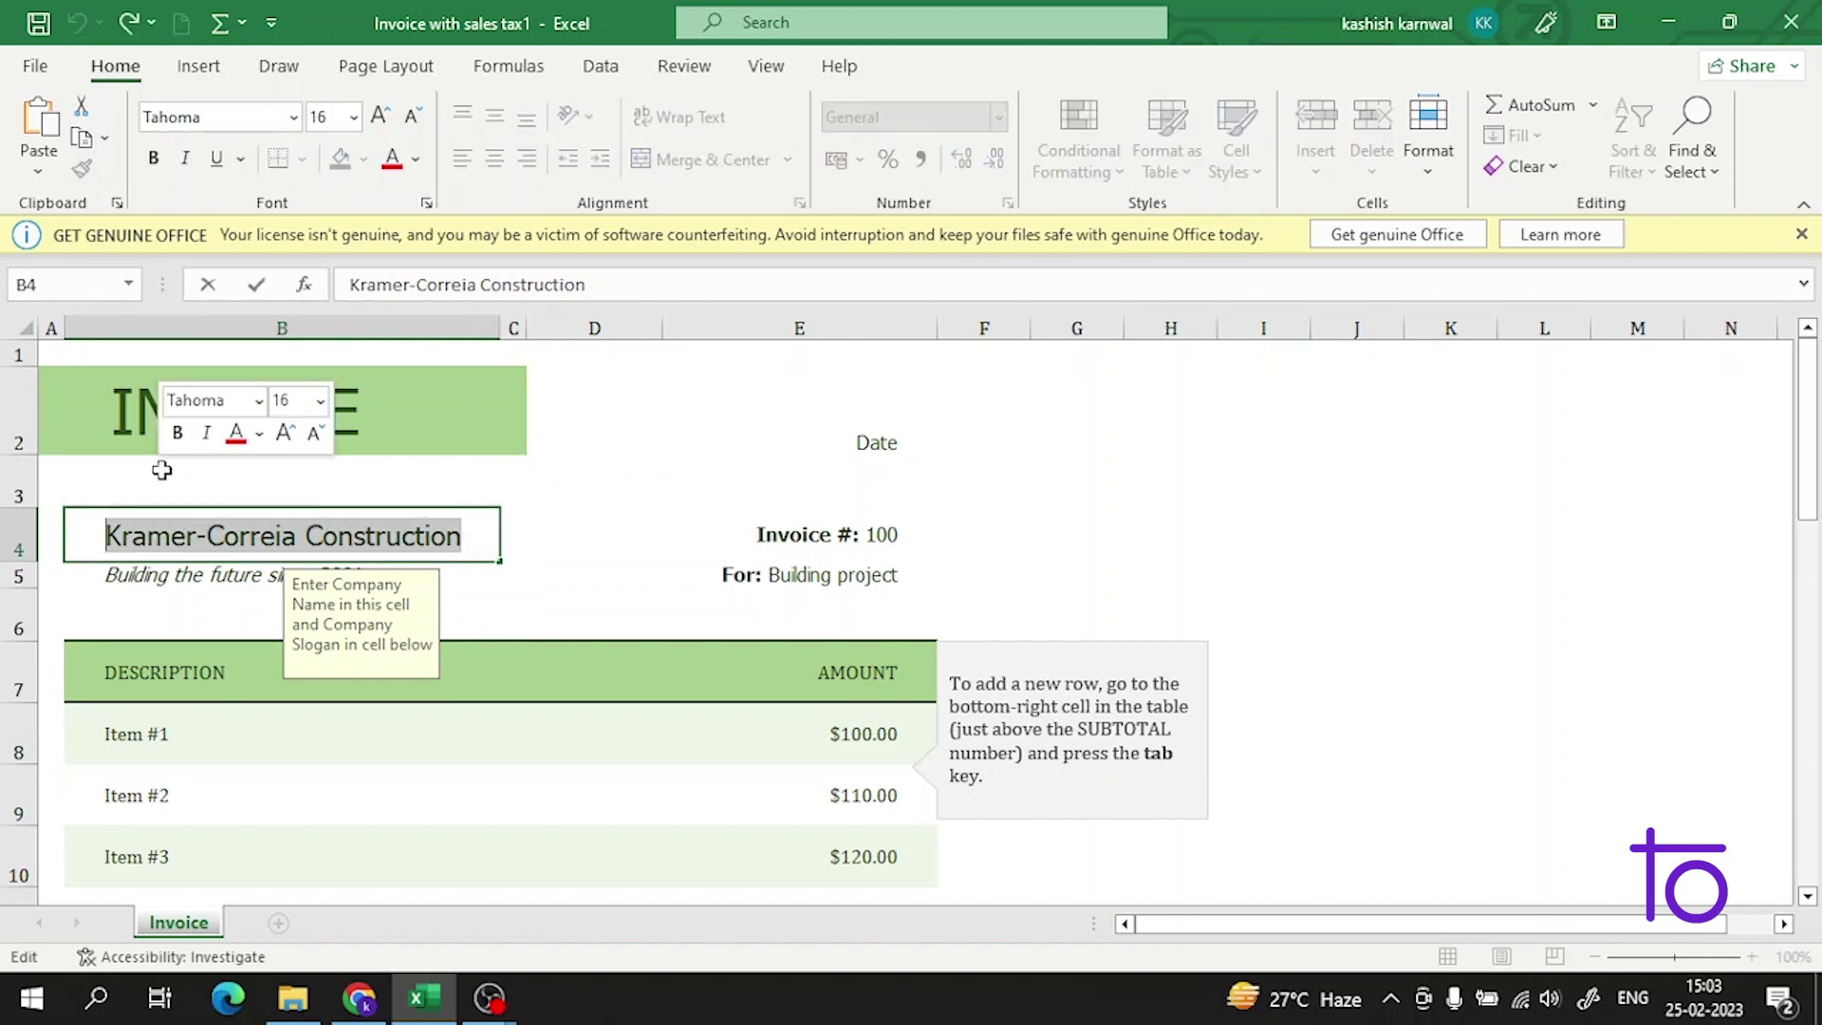
pyautogui.press('BackSpace')
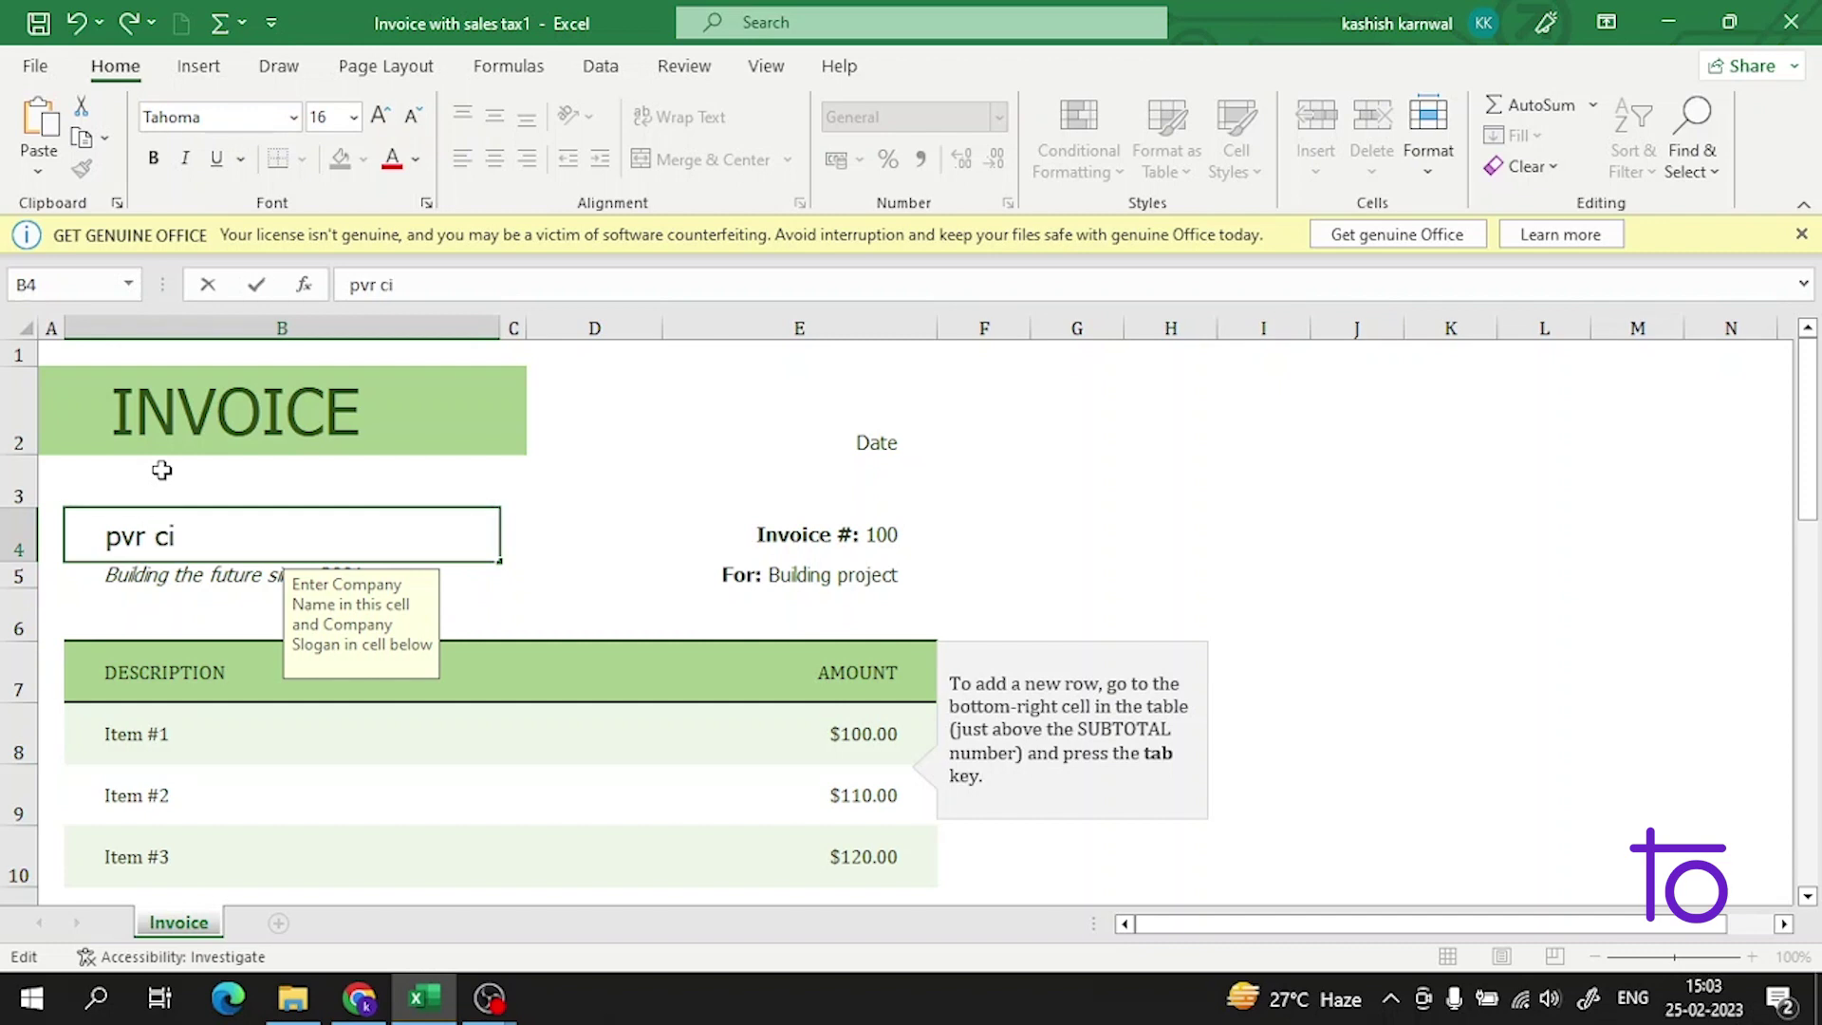
# Step: Enter 'pvr cinema' as the company name in B4, correcting the 'pvr' part
pyautogui.write('nema')
pyautogui.moveTo(149, 538); pyautogui.dragTo(92, 528)
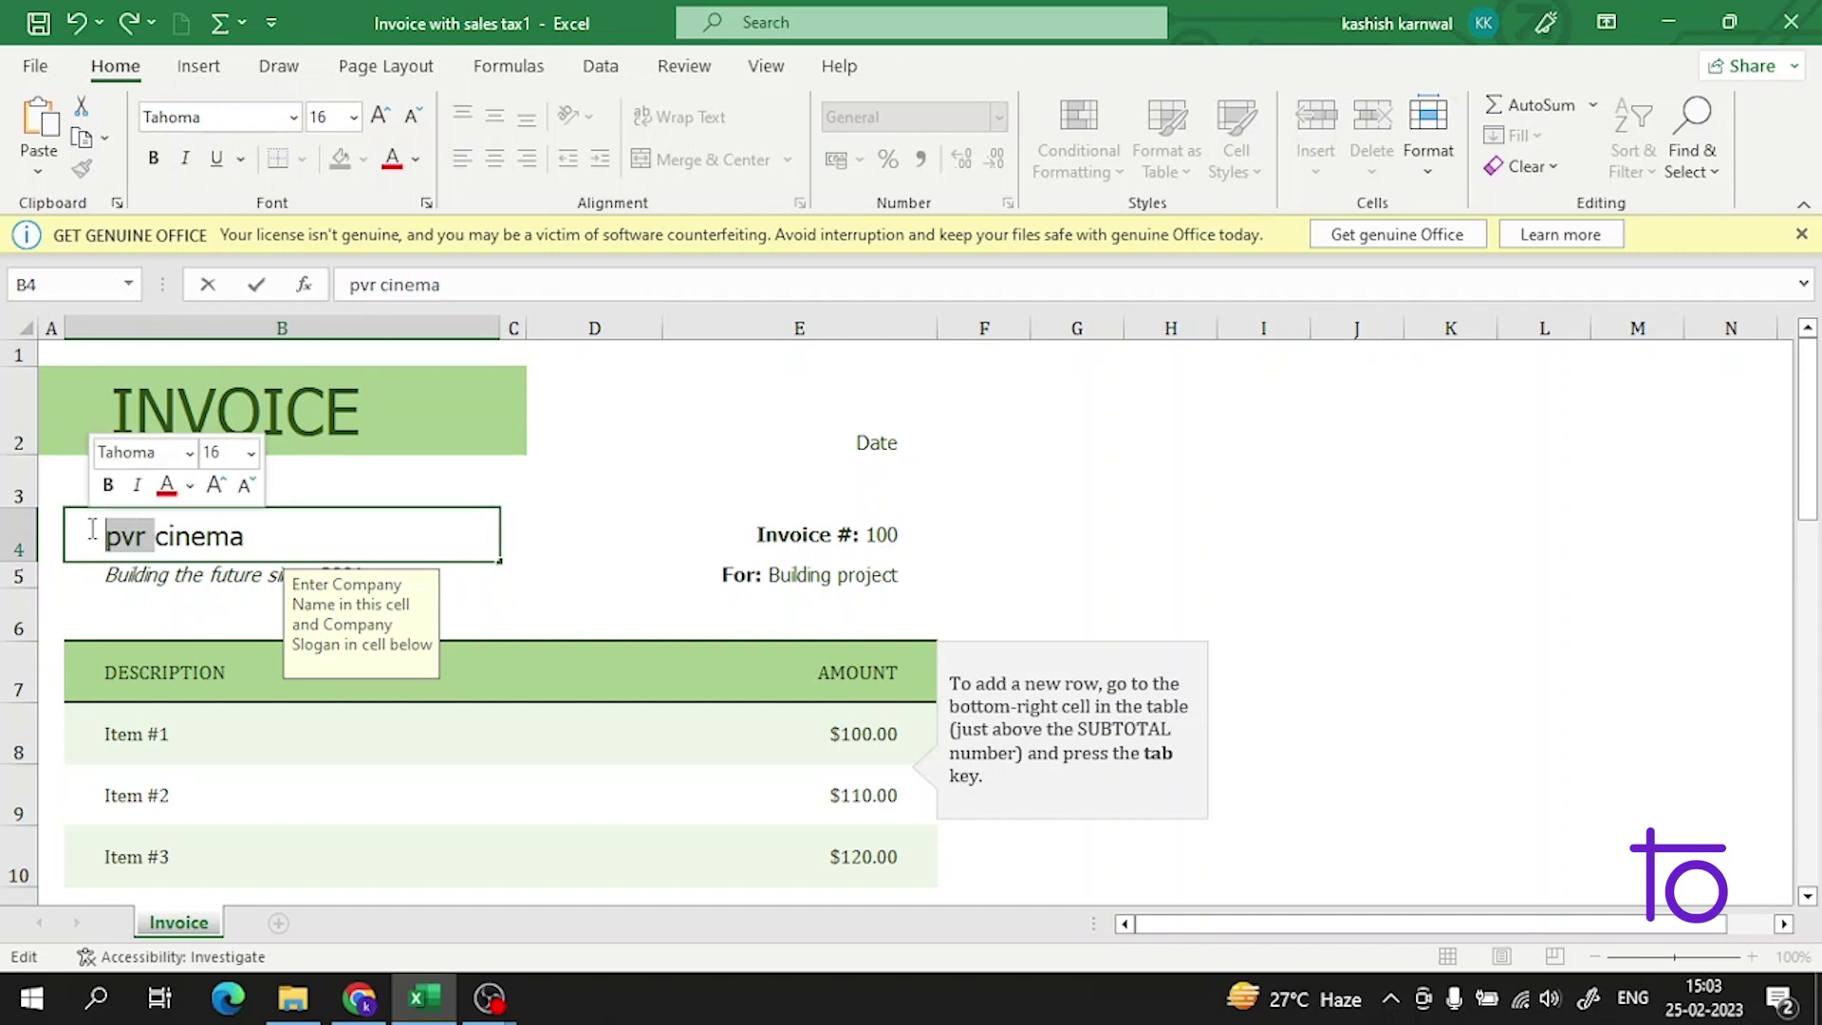
pyautogui.moveTo(147, 540); pyautogui.dragTo(120, 537)
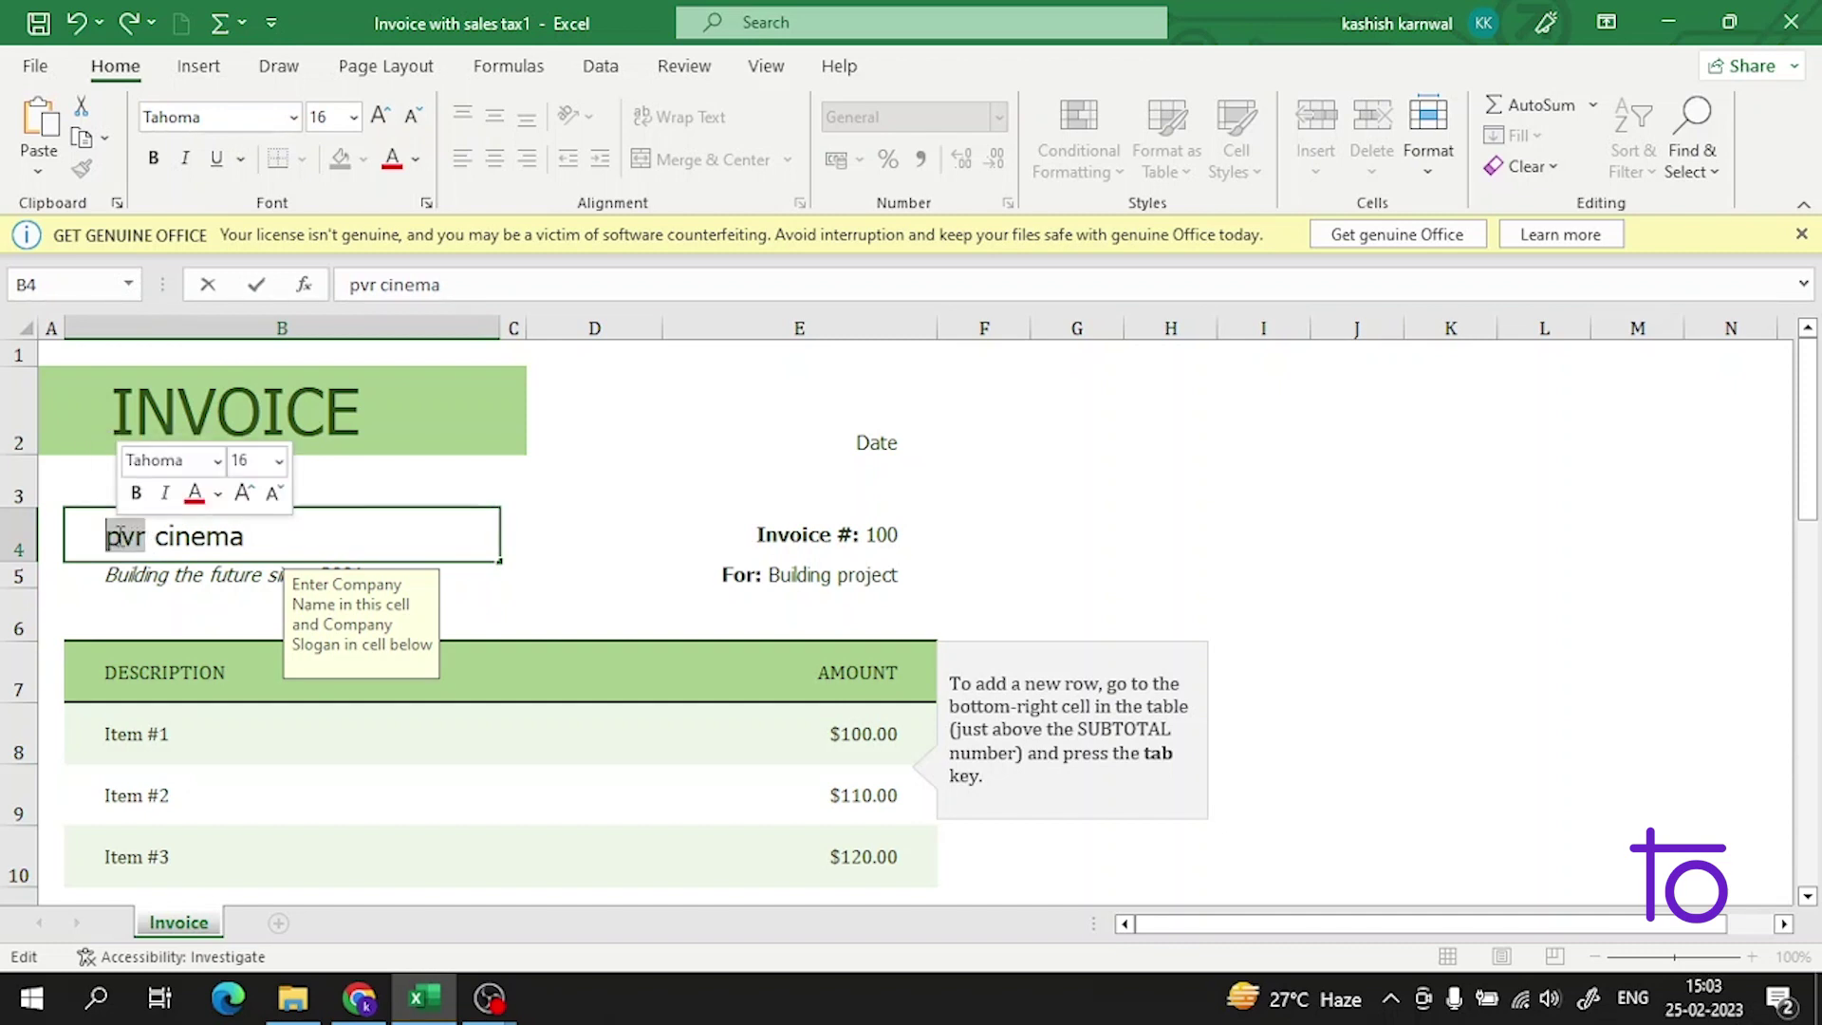
pyautogui.press('BackSpace')
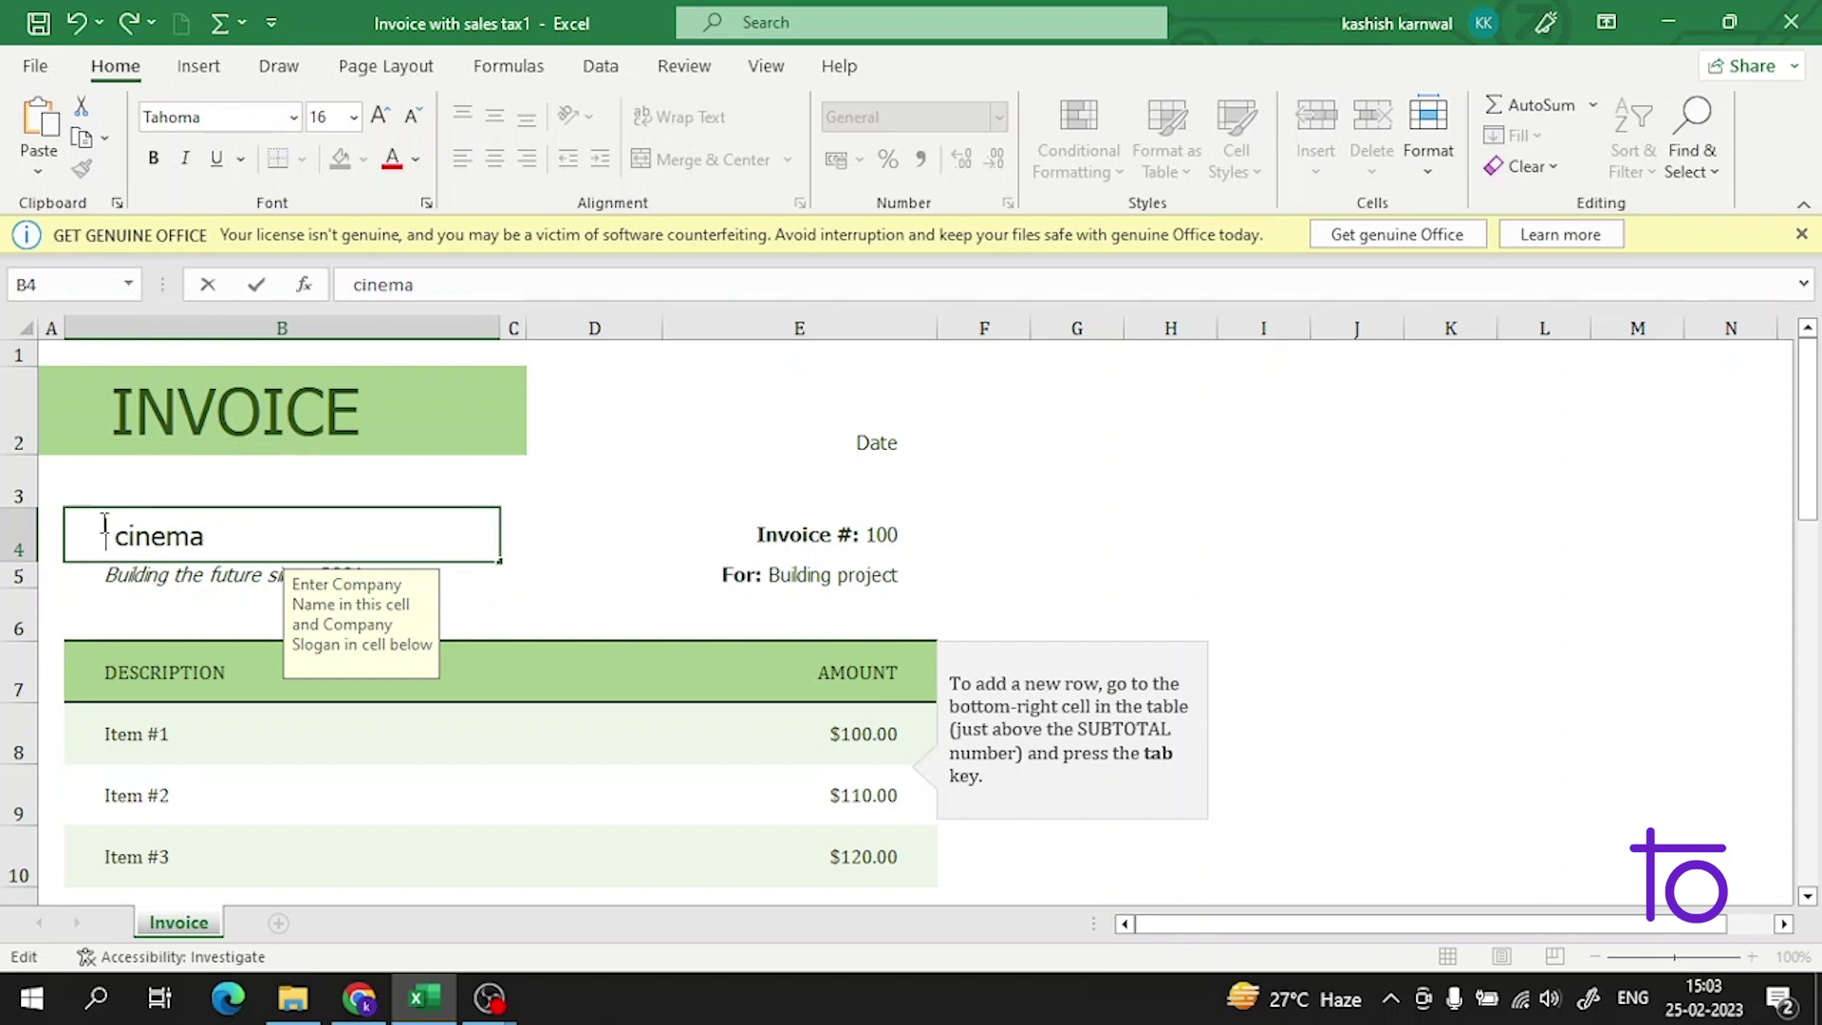
pyautogui.write('pvr')
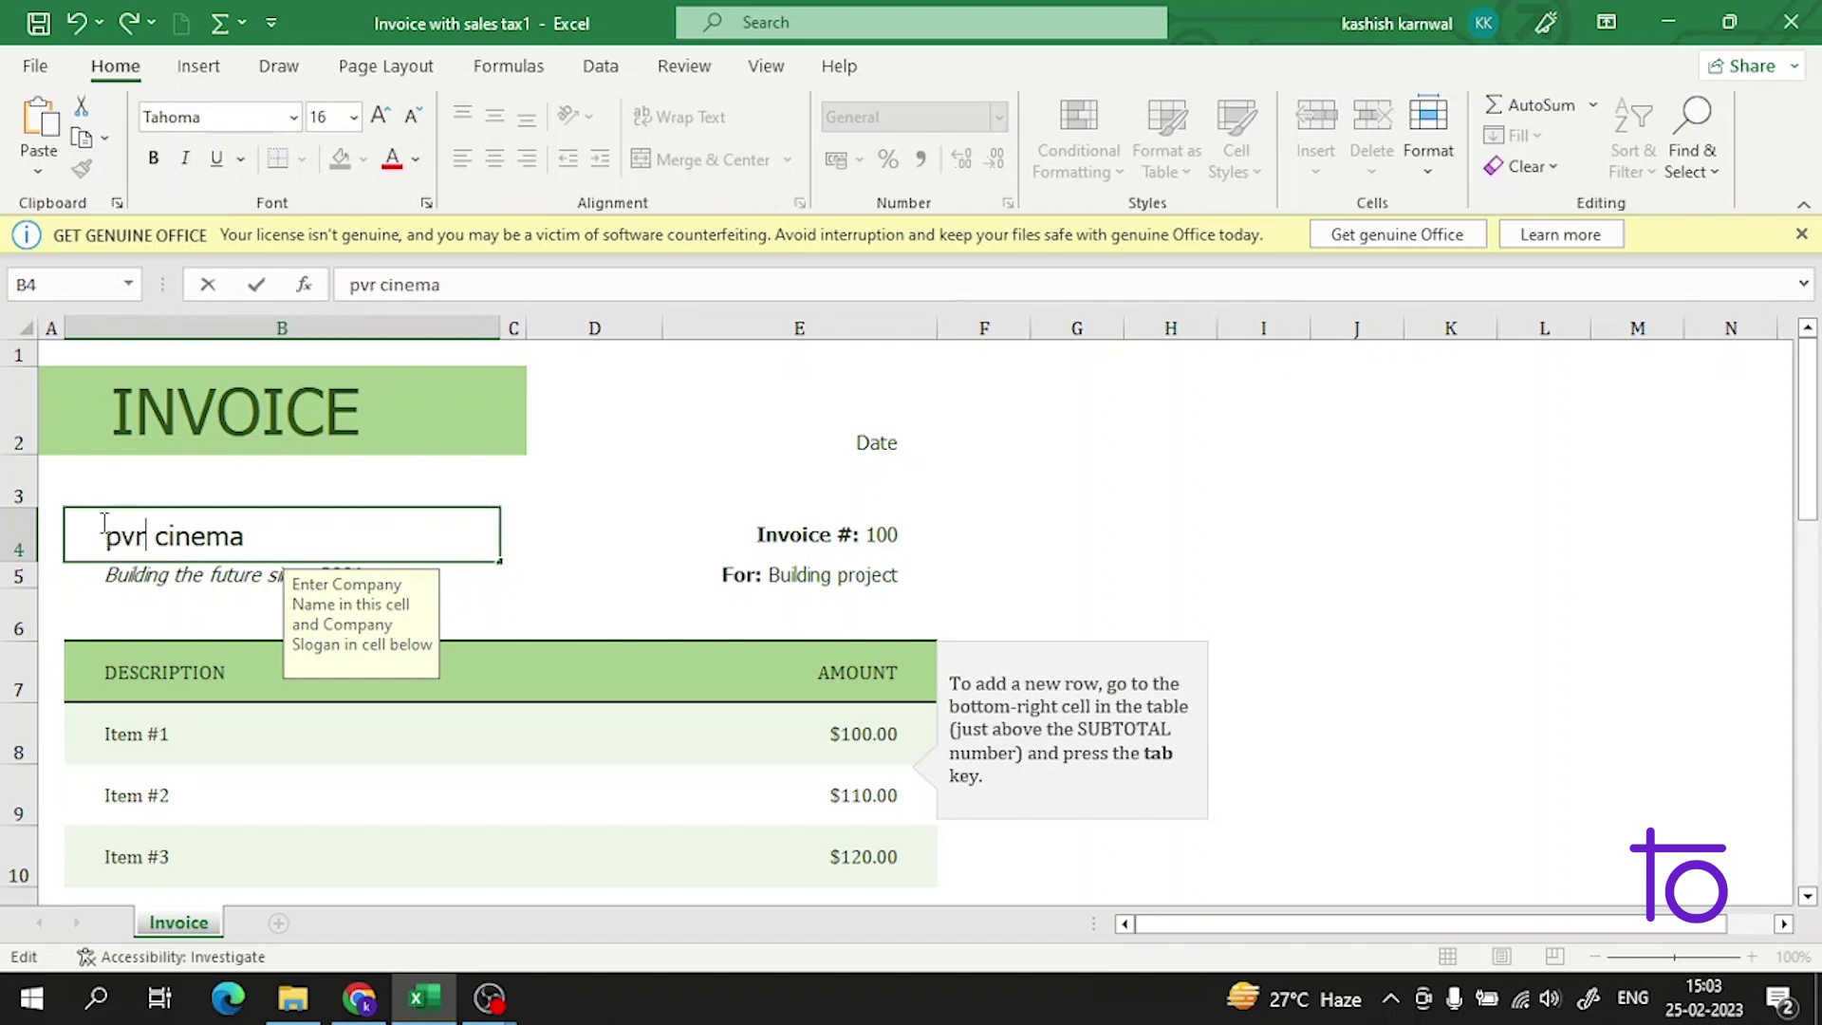
# Step: Change Item #2's amount in E9 from 110 to 130, raising the total to $1,596.42
pyautogui.click(1140, 430)
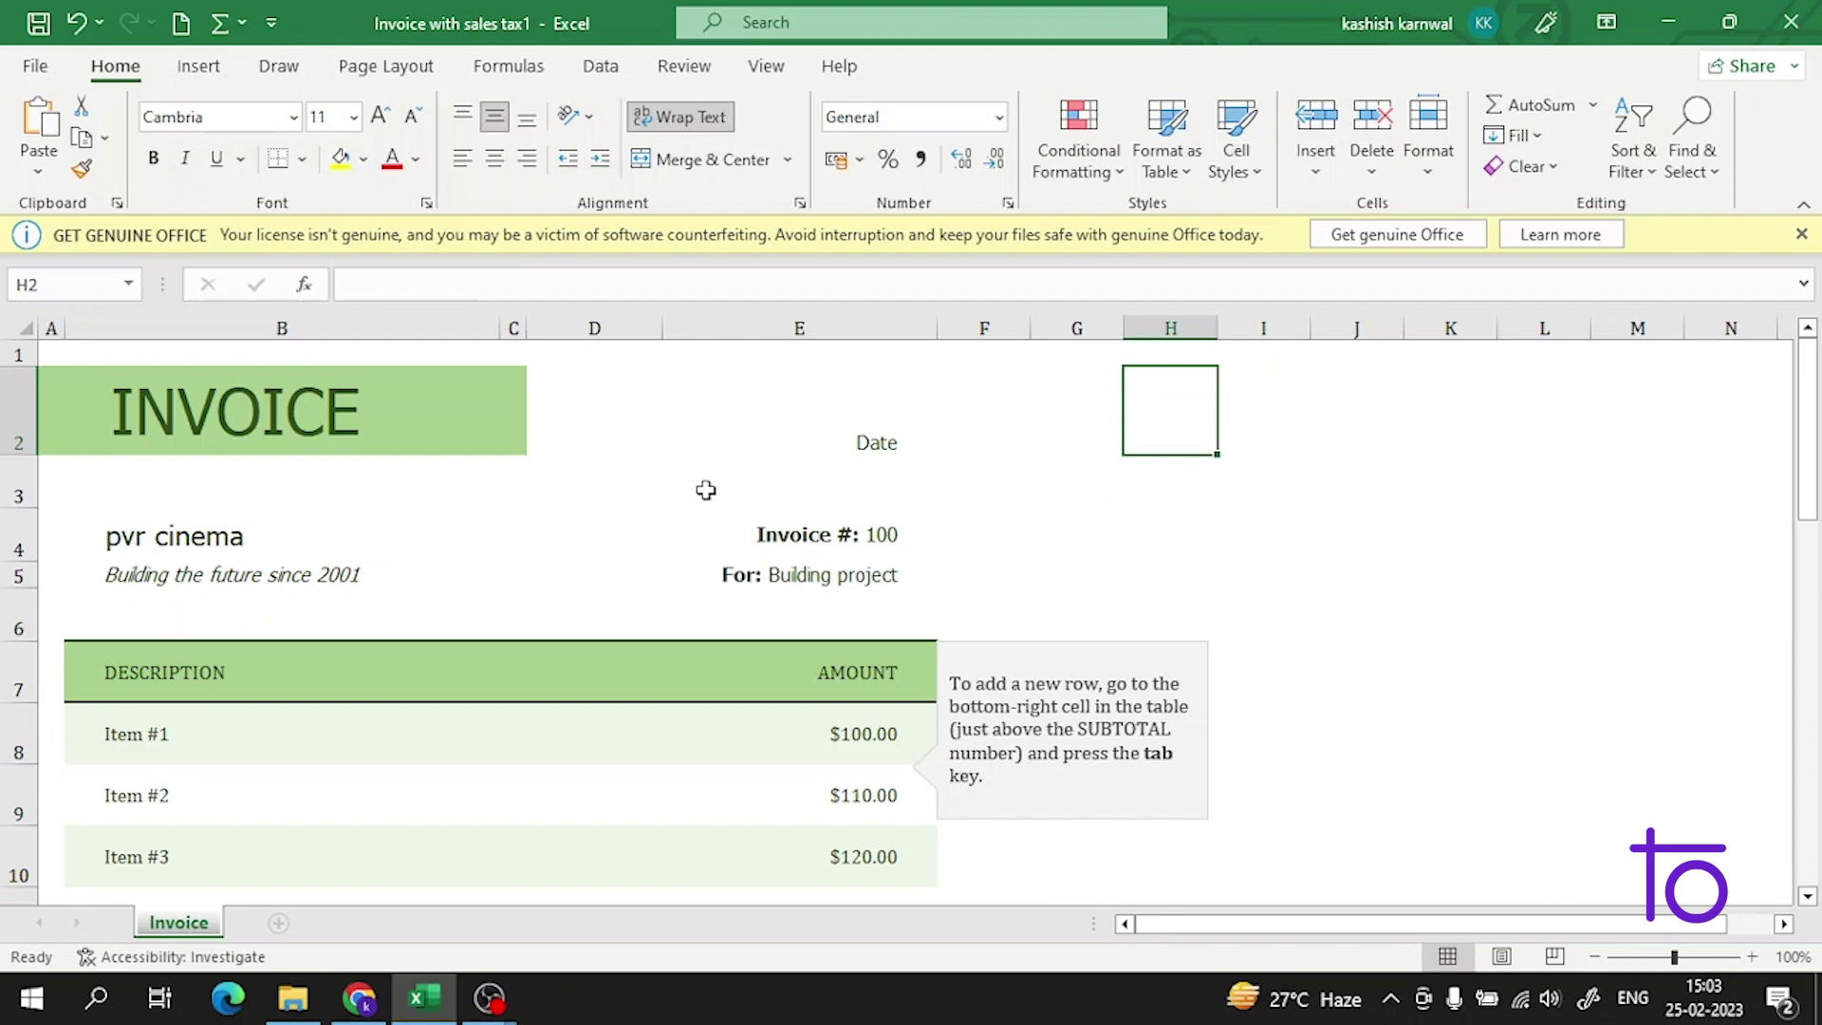
pyautogui.scroll(-2, 1134, 566)
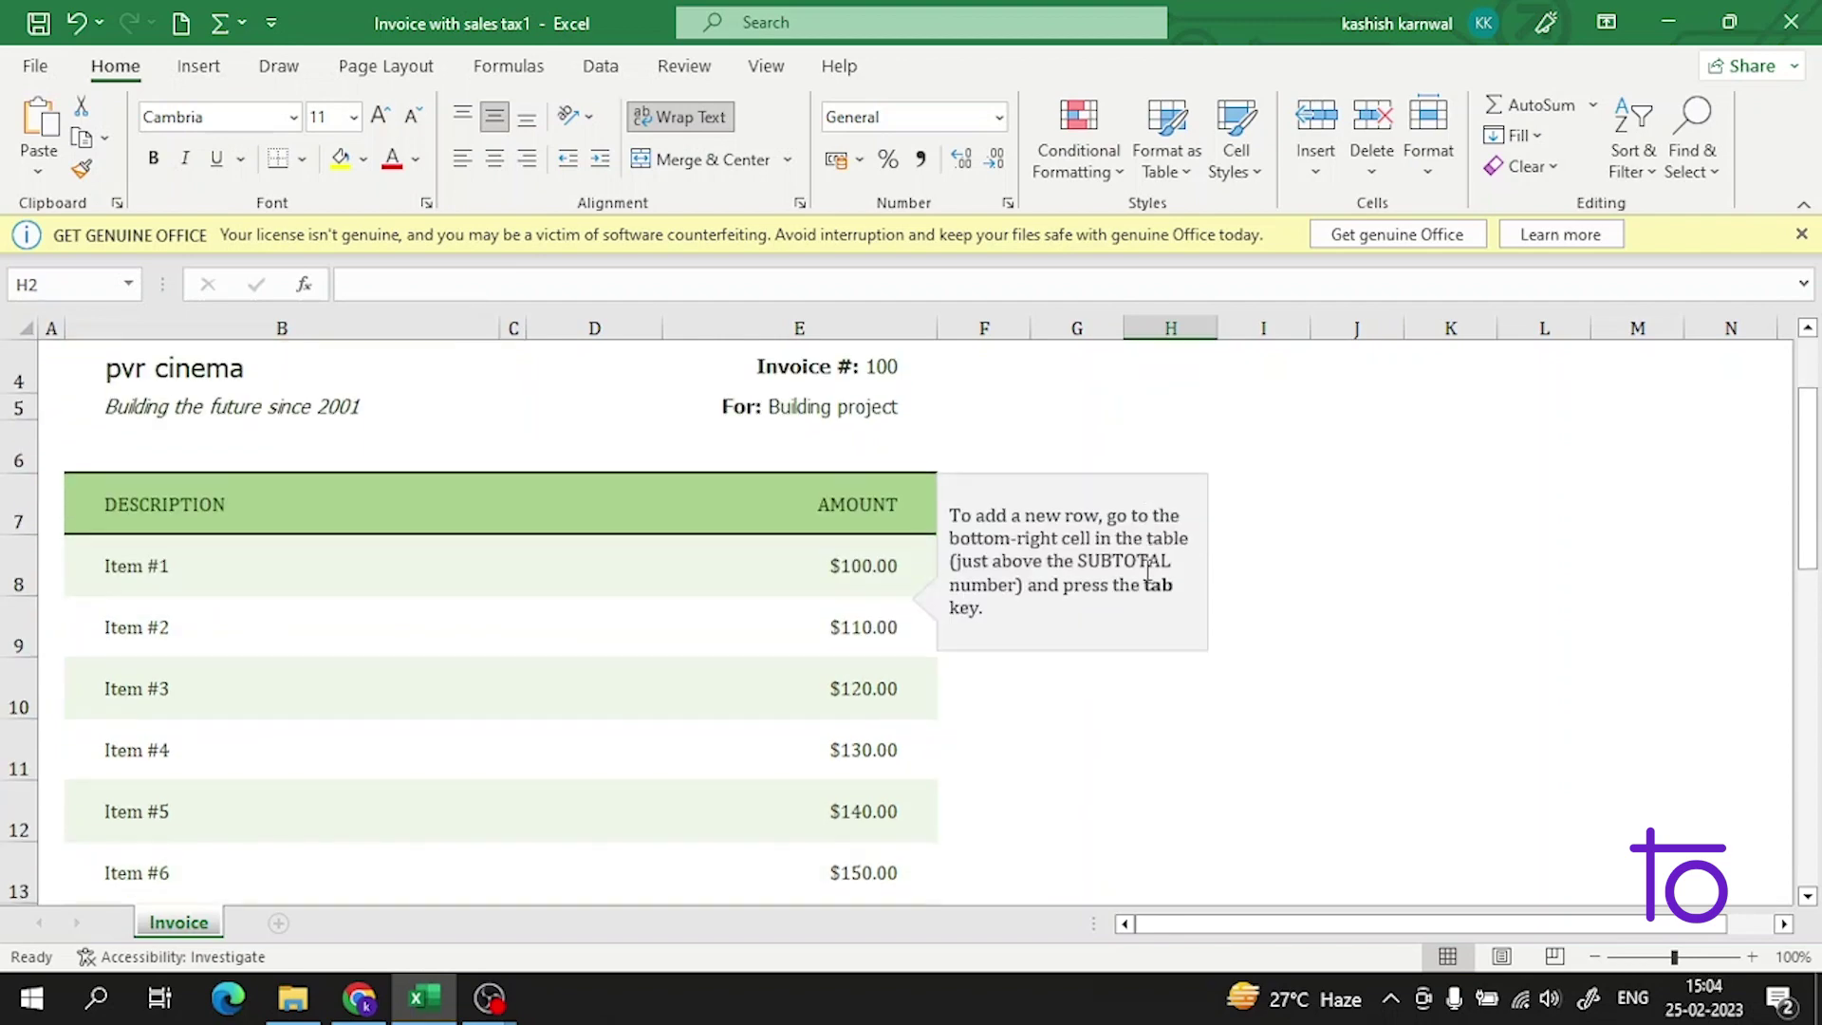
pyautogui.scroll(-3, 1104, 575)
pyautogui.scroll(4, 1104, 575)
pyautogui.scroll(-2, 949, 542)
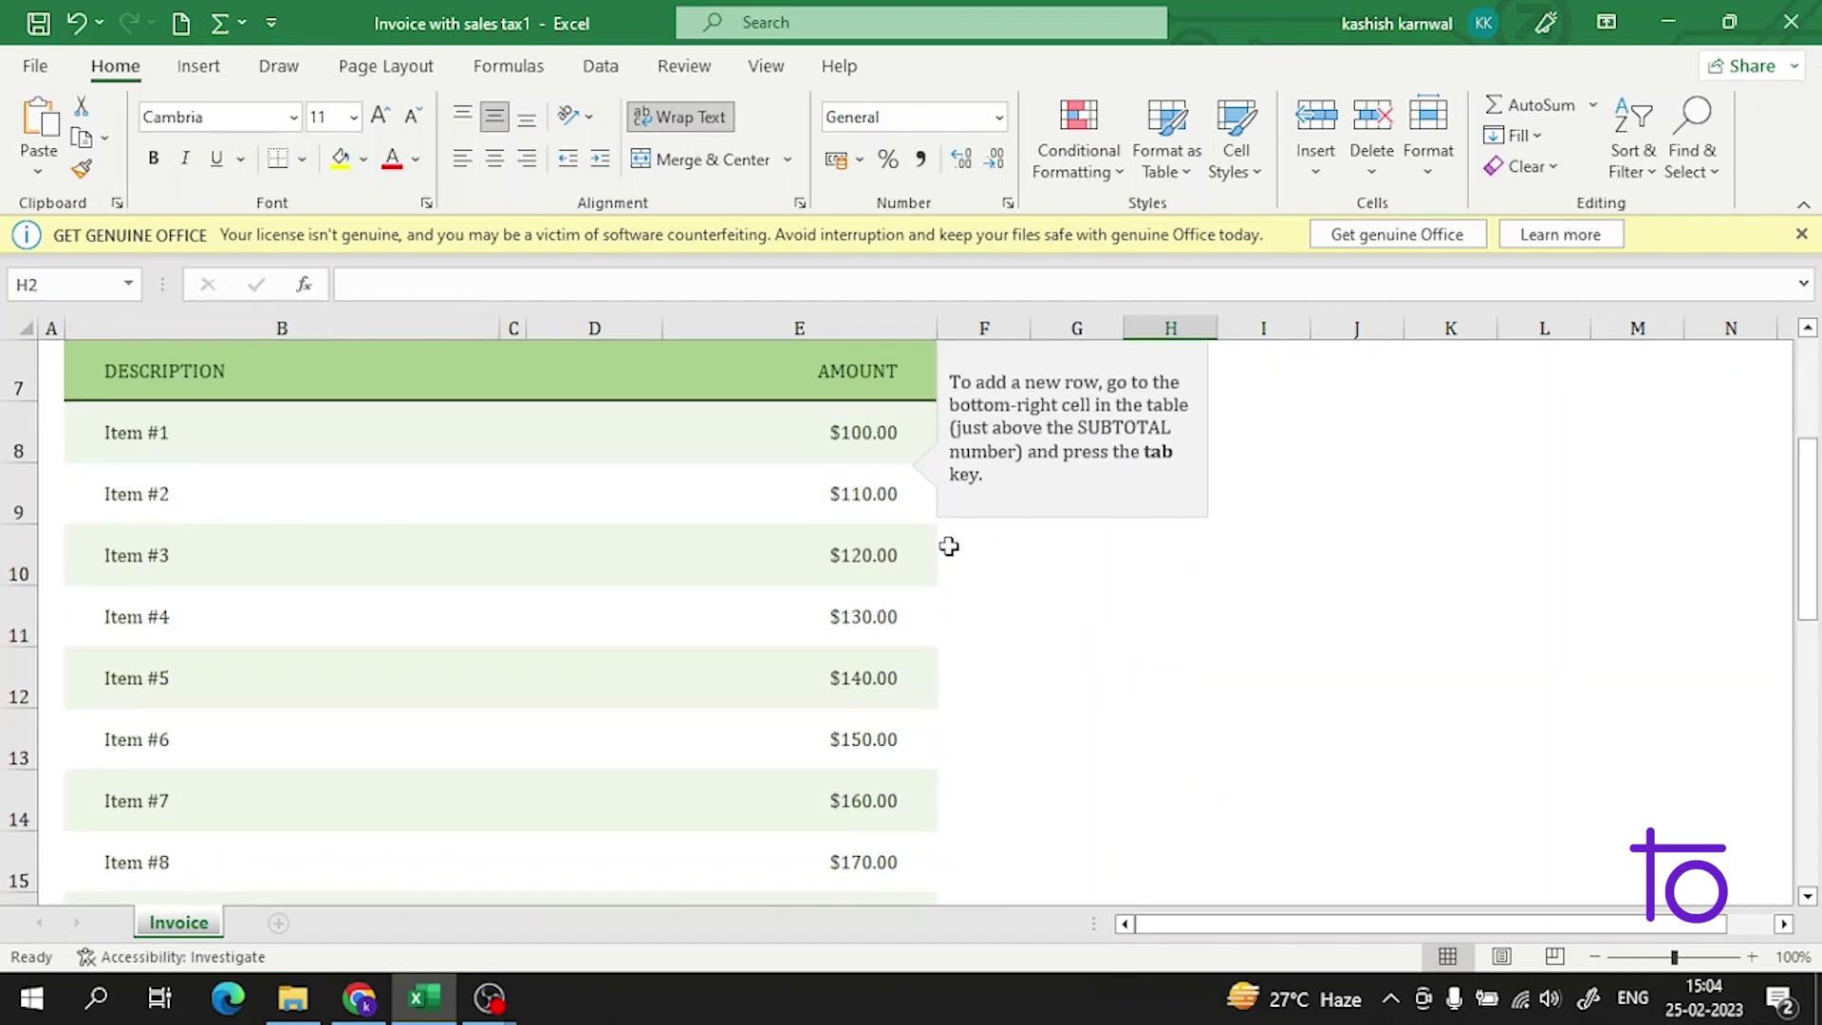
pyautogui.click(857, 498)
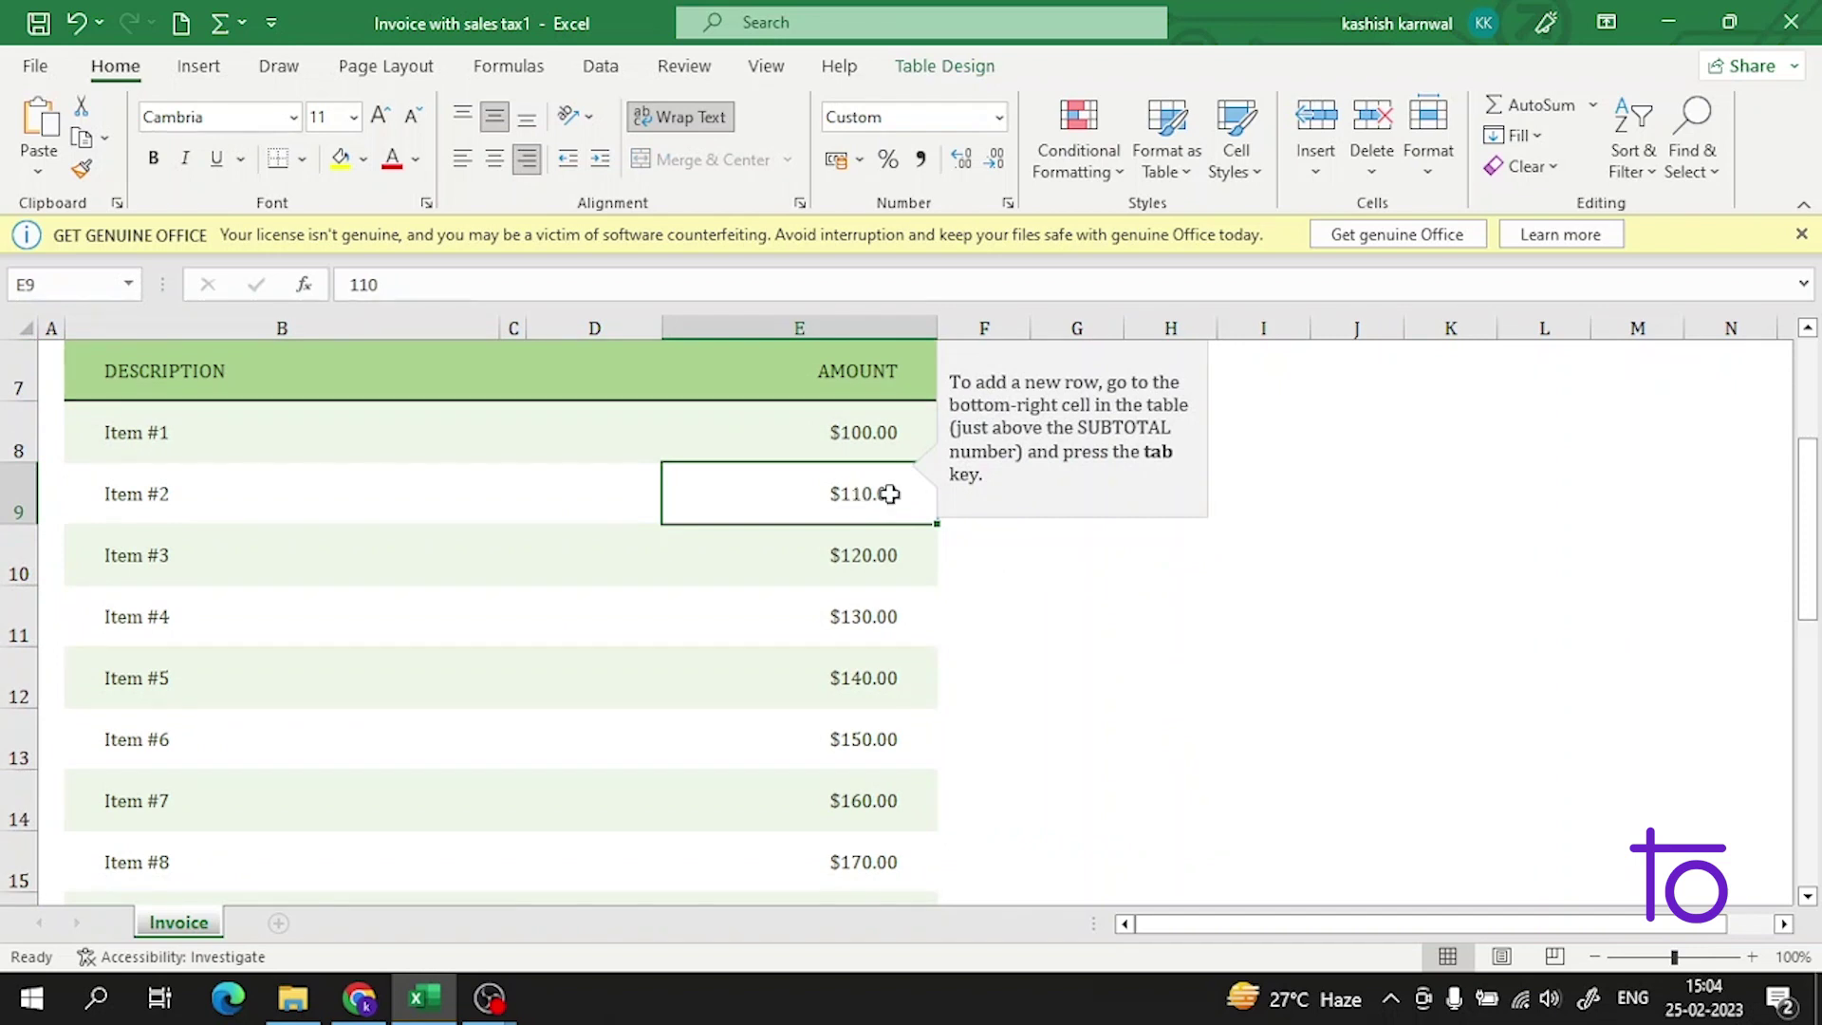
pyautogui.doubleClick(884, 494)
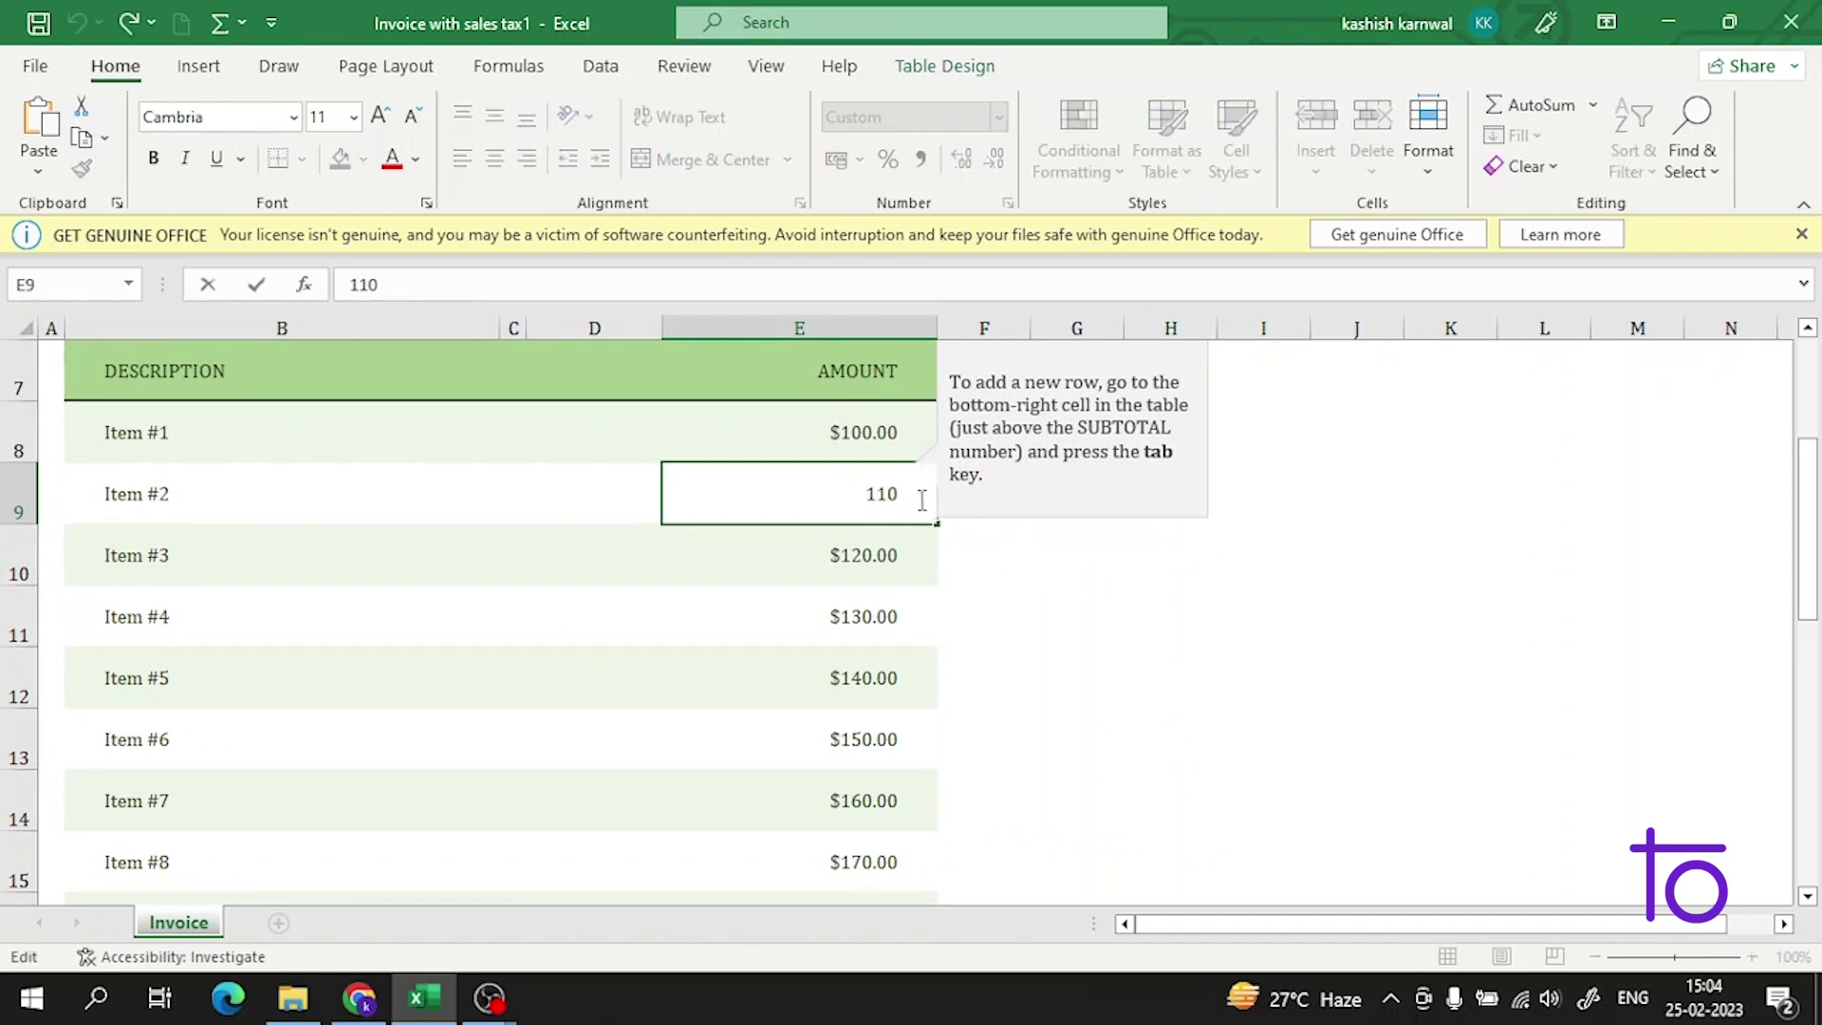
pyautogui.press('BackSpace')
pyautogui.press('BackSpace')
pyautogui.write('30')
pyautogui.press('Return')
pyautogui.scroll(-3, 915, 501)
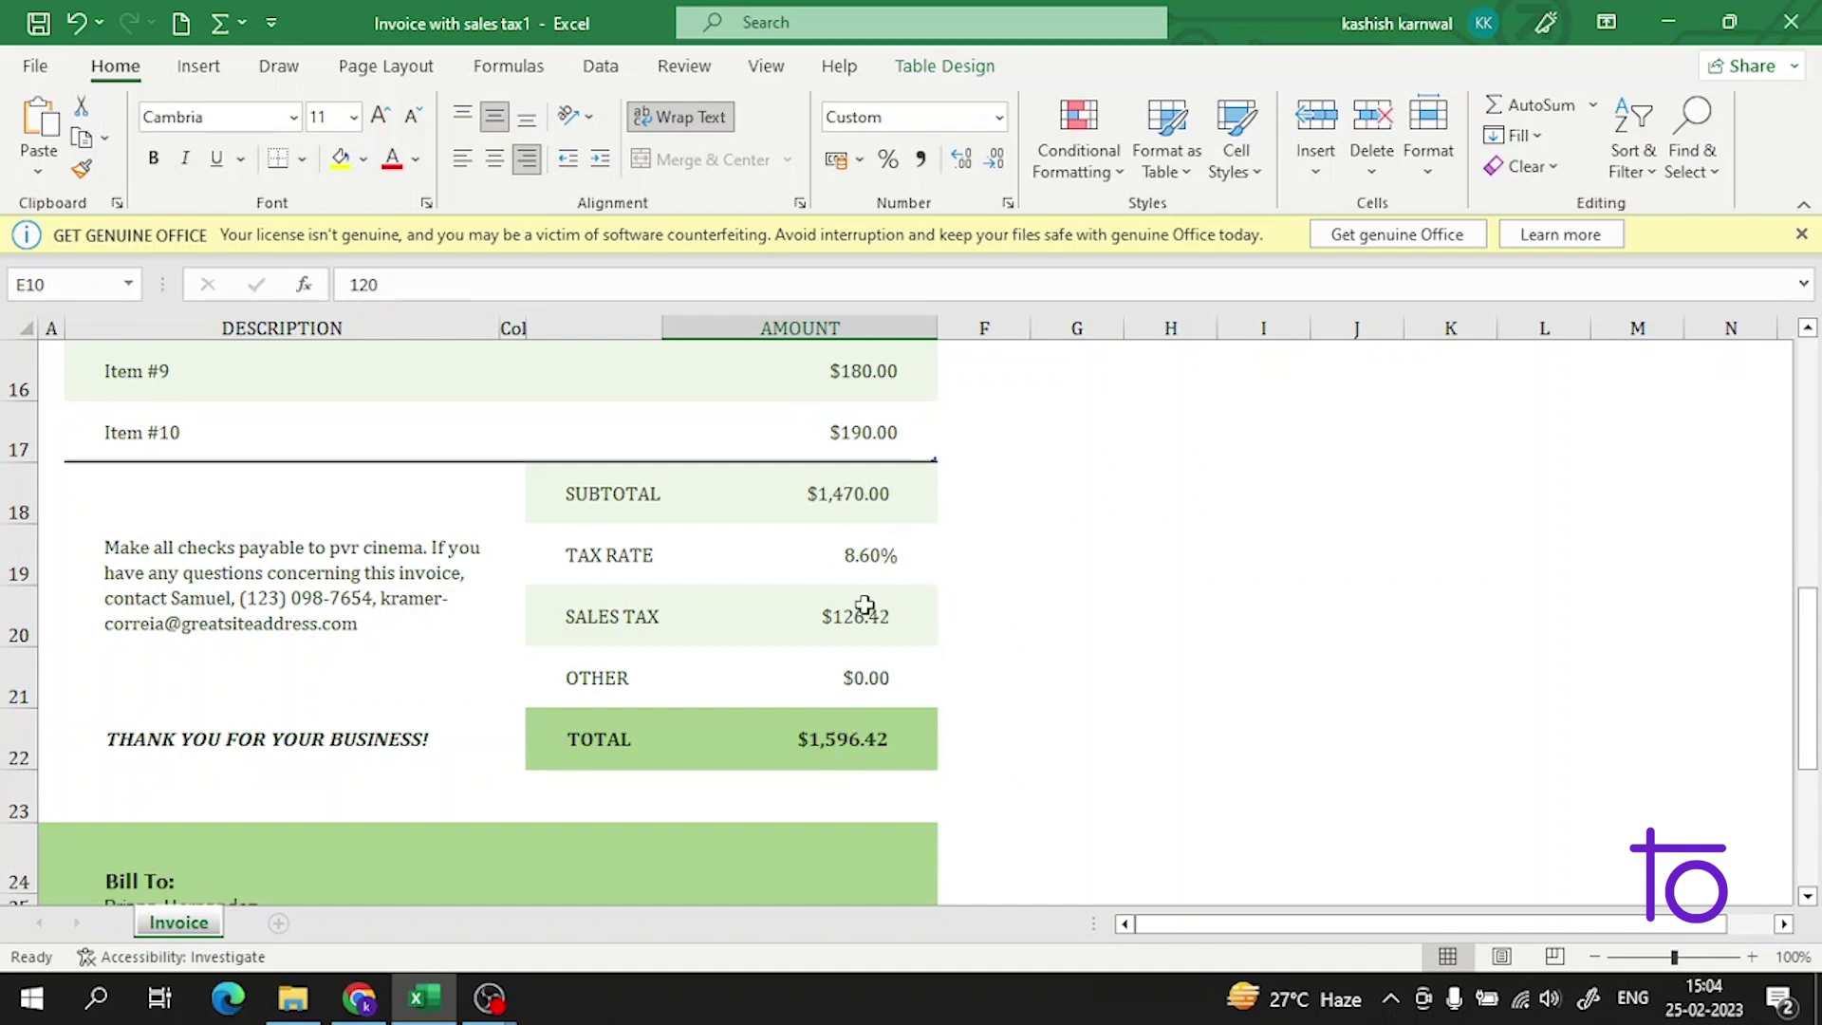
pyautogui.click(896, 556)
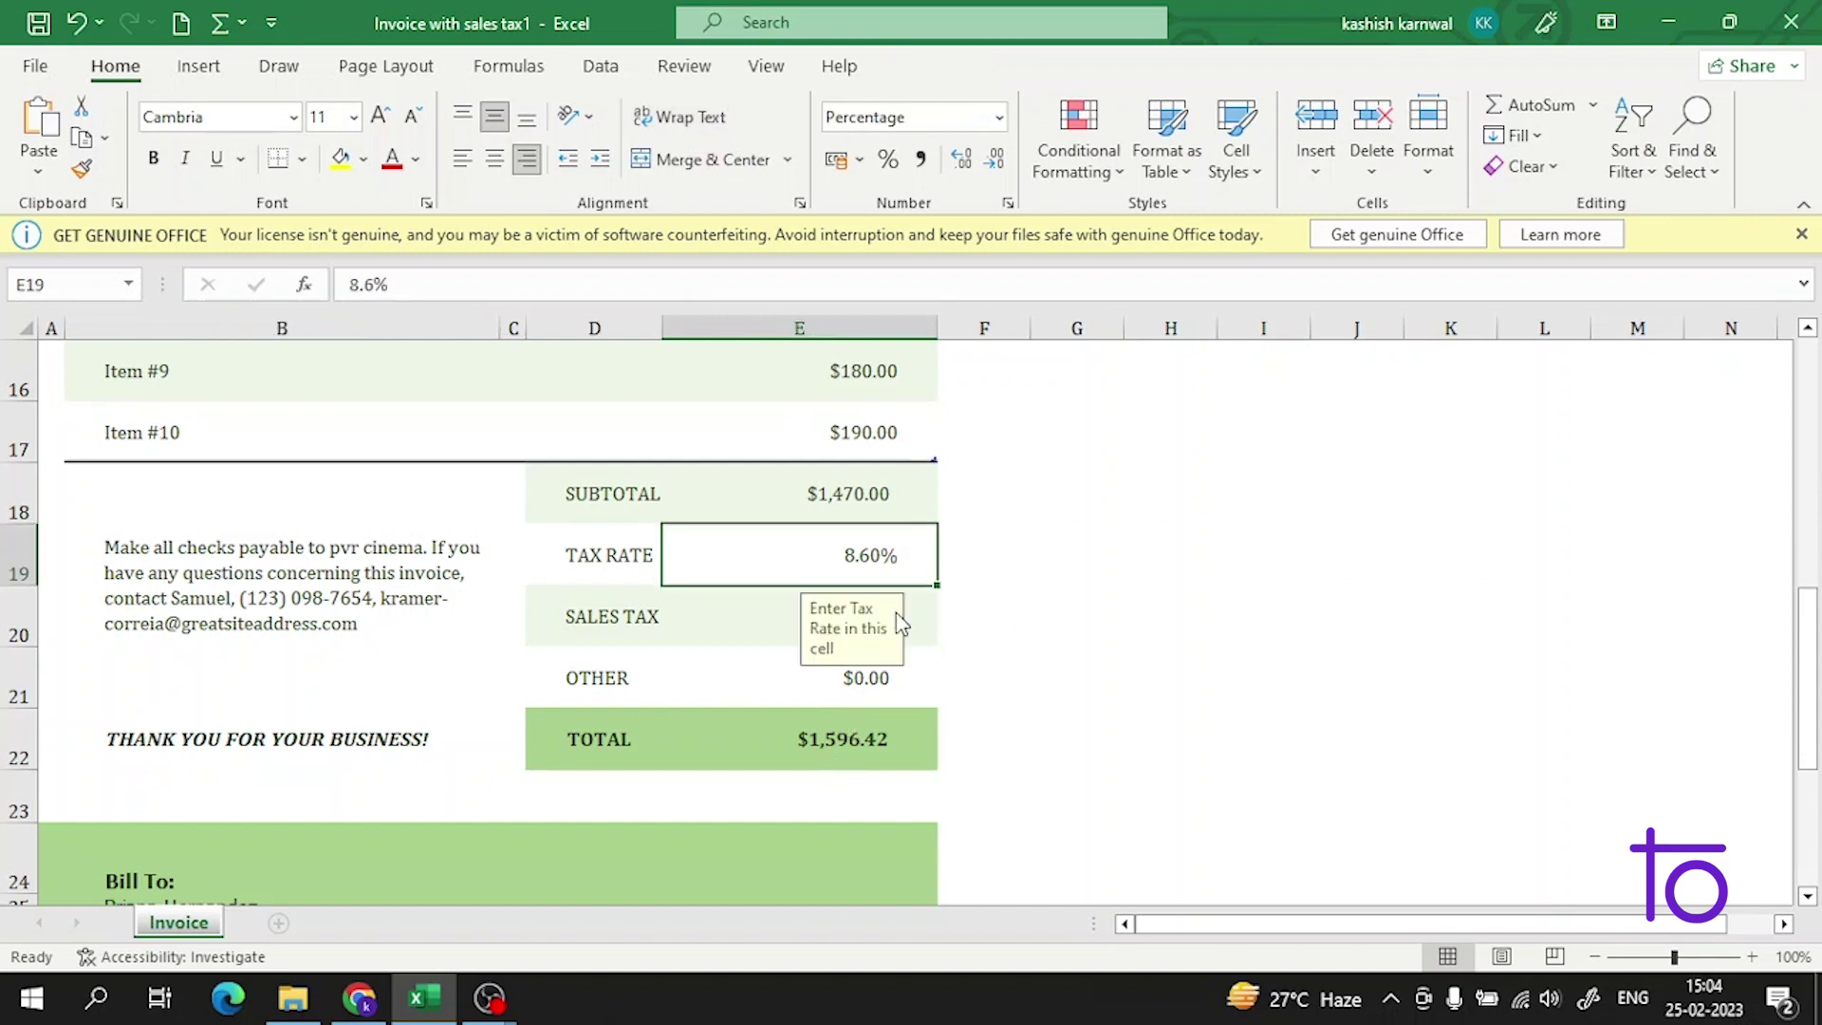
pyautogui.click(712, 614)
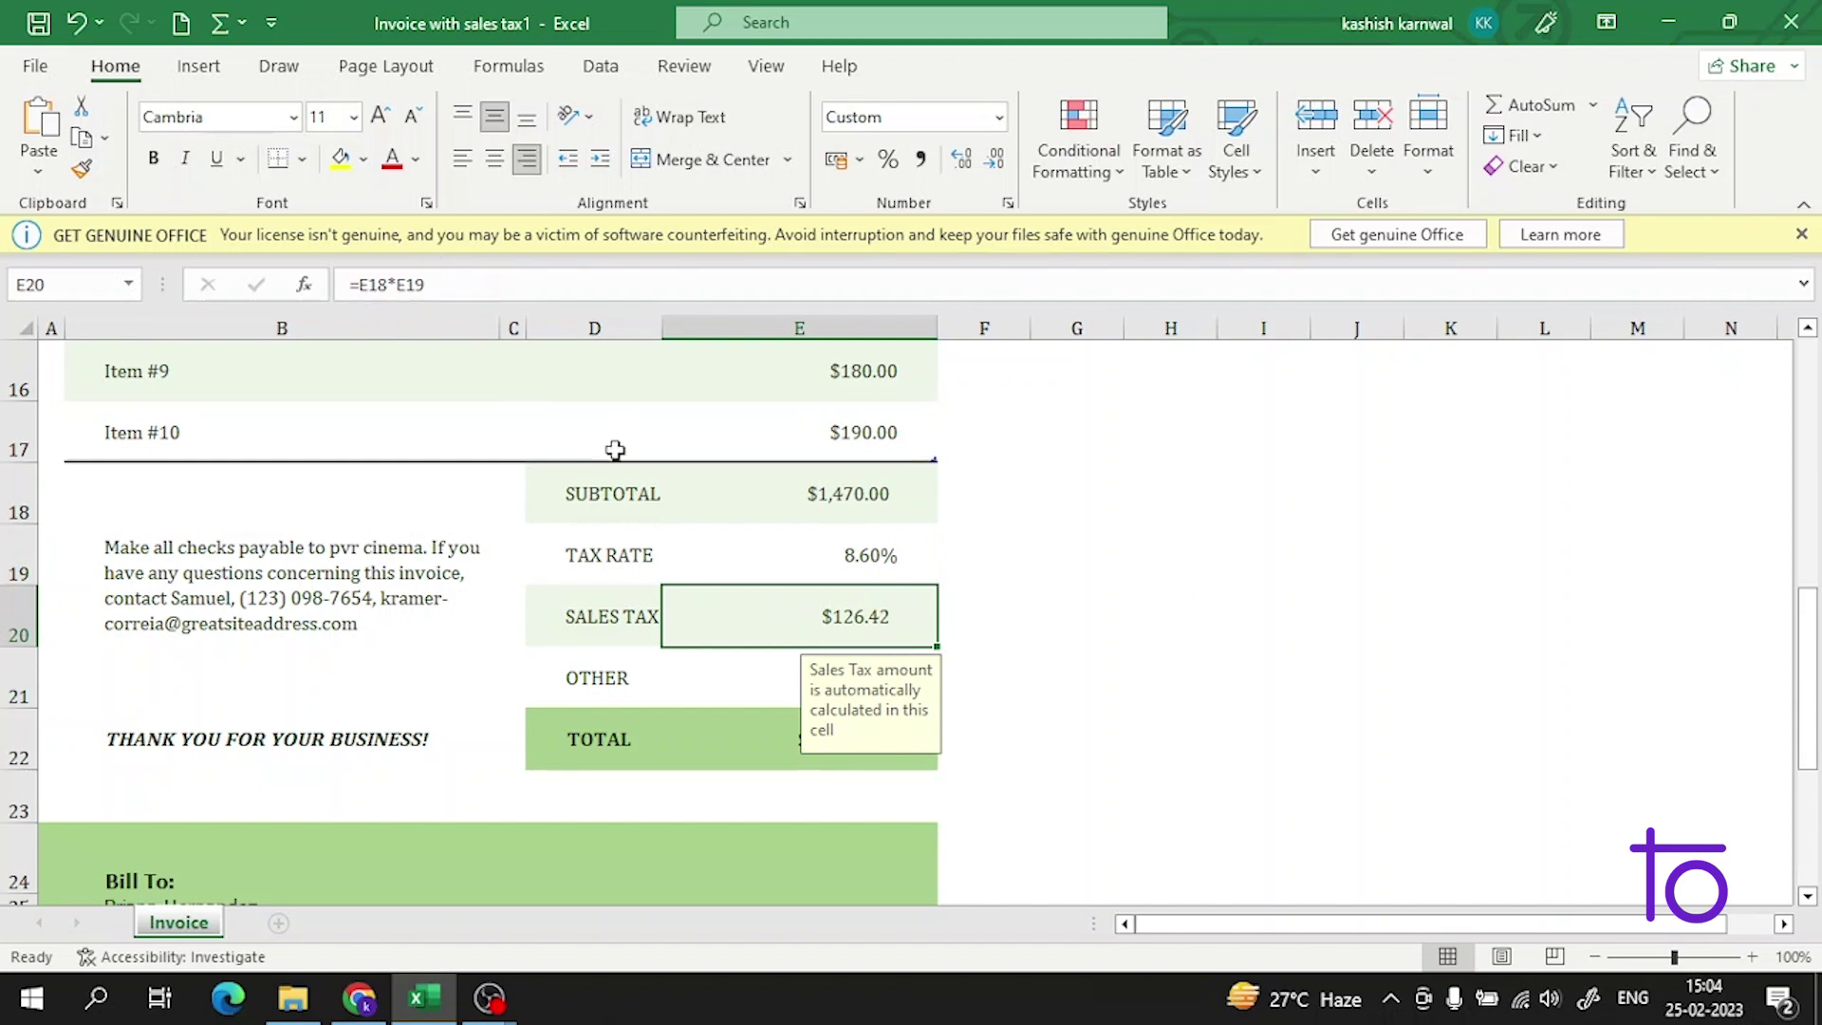
pyautogui.click(762, 556)
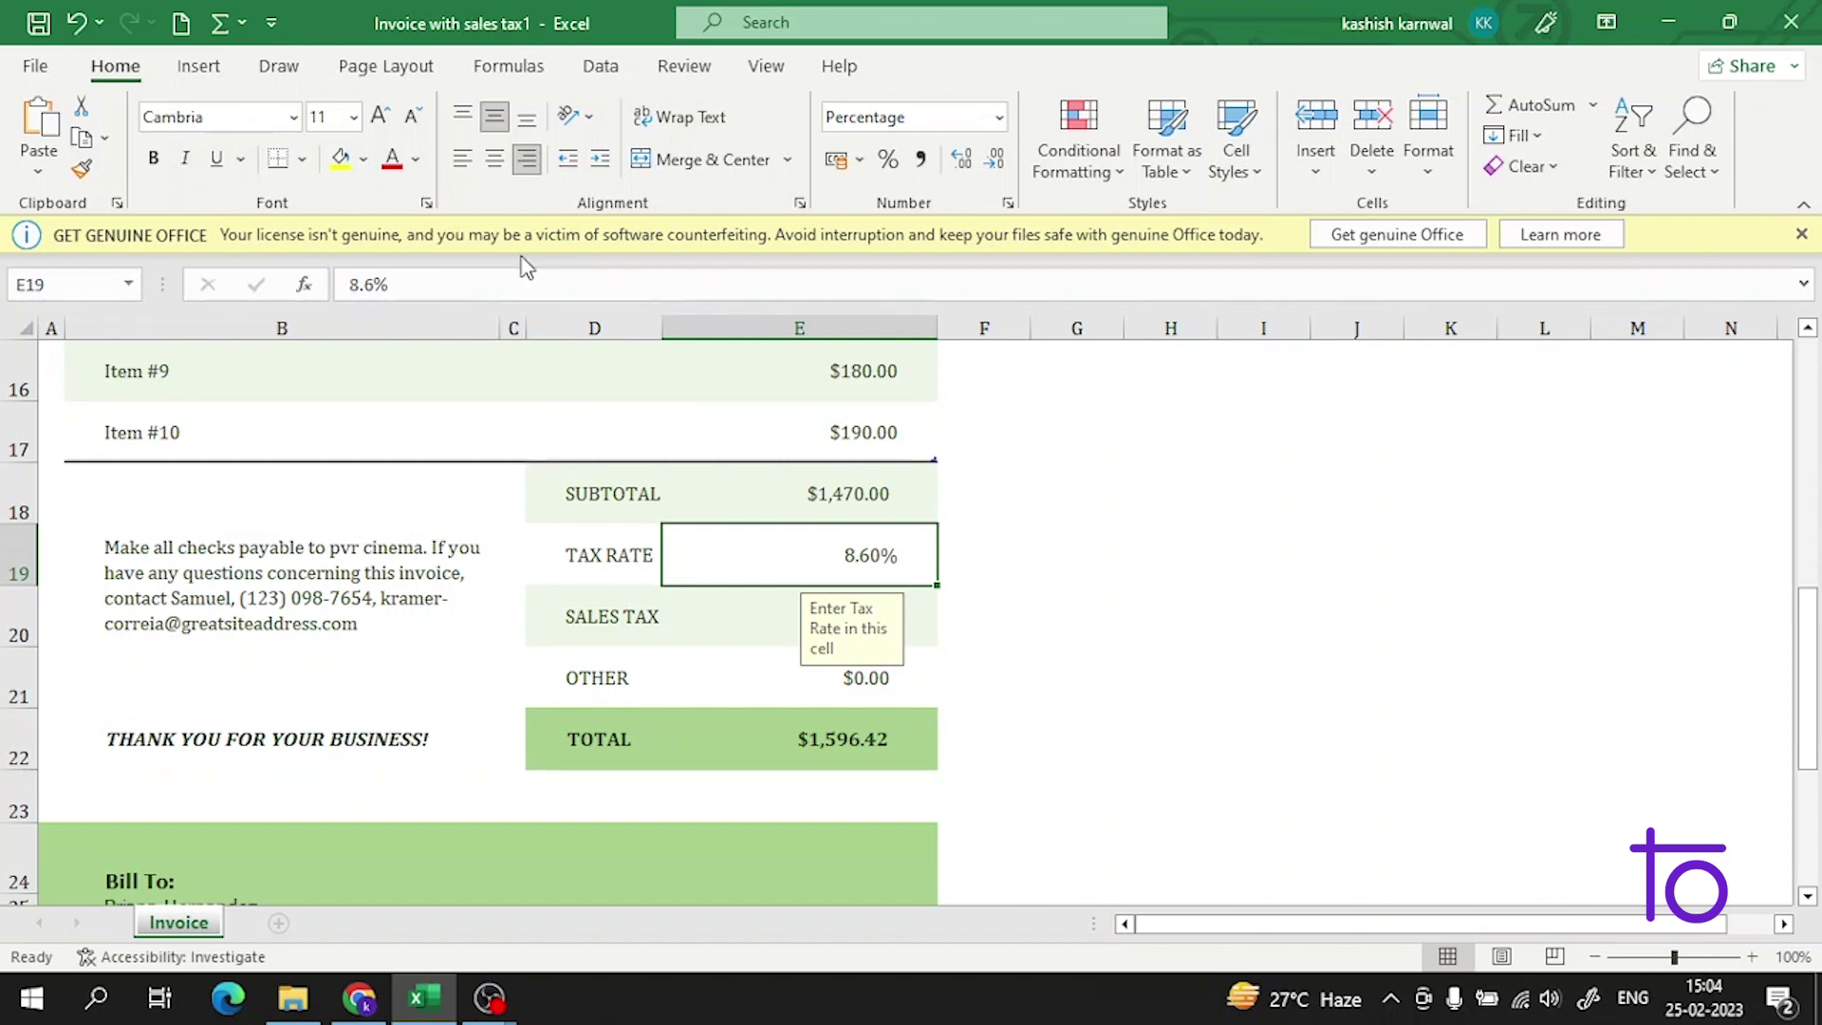
pyautogui.click(758, 629)
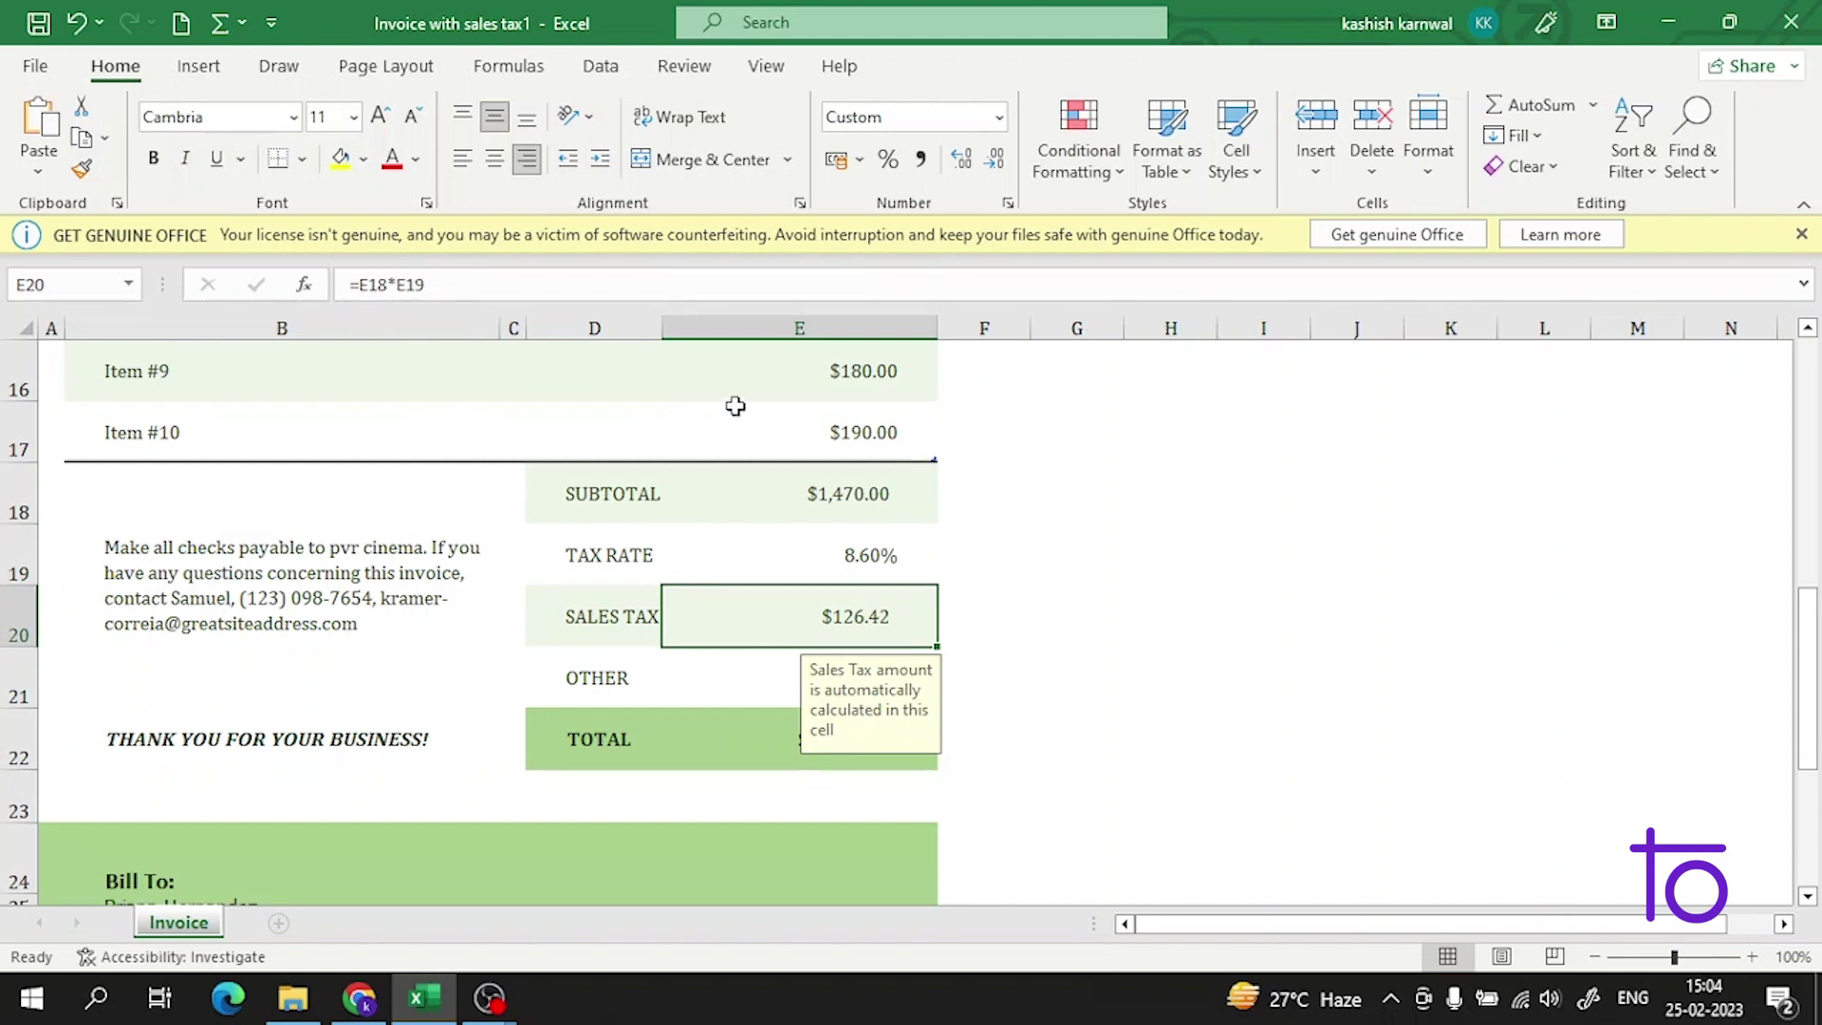
pyautogui.click(9, 500)
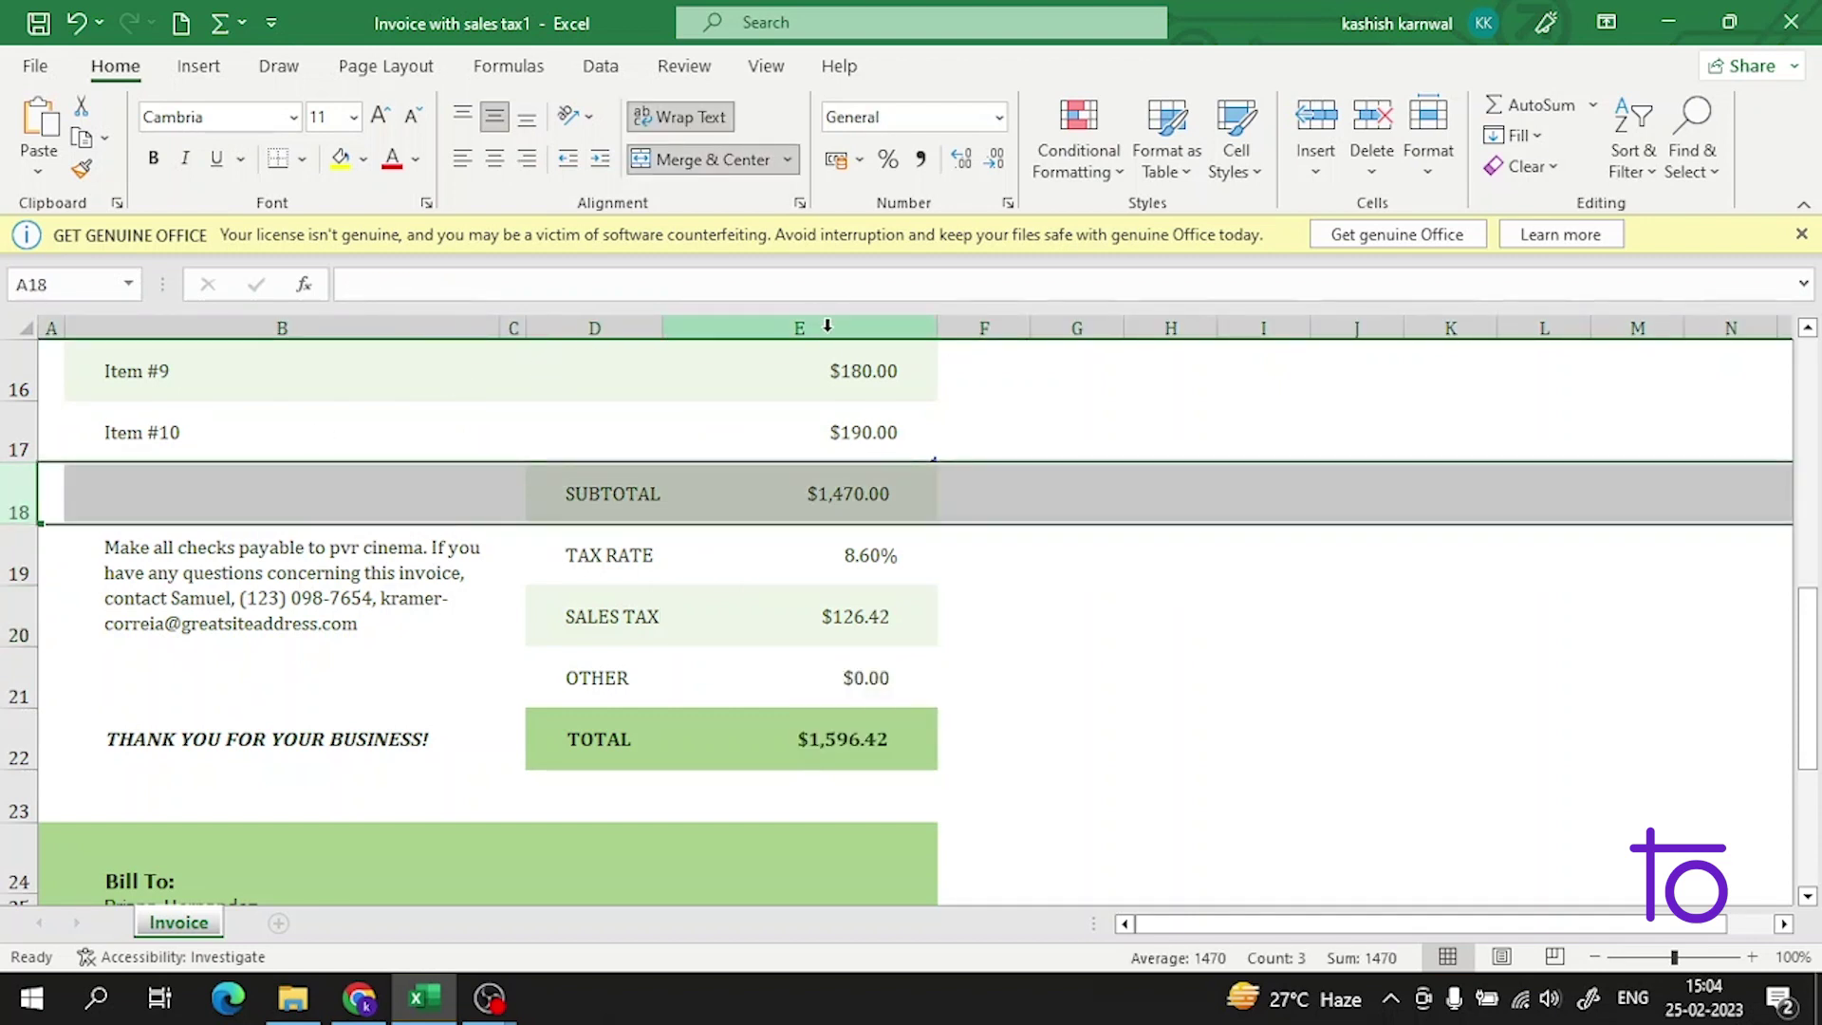
pyautogui.click(827, 326)
pyautogui.click(821, 493)
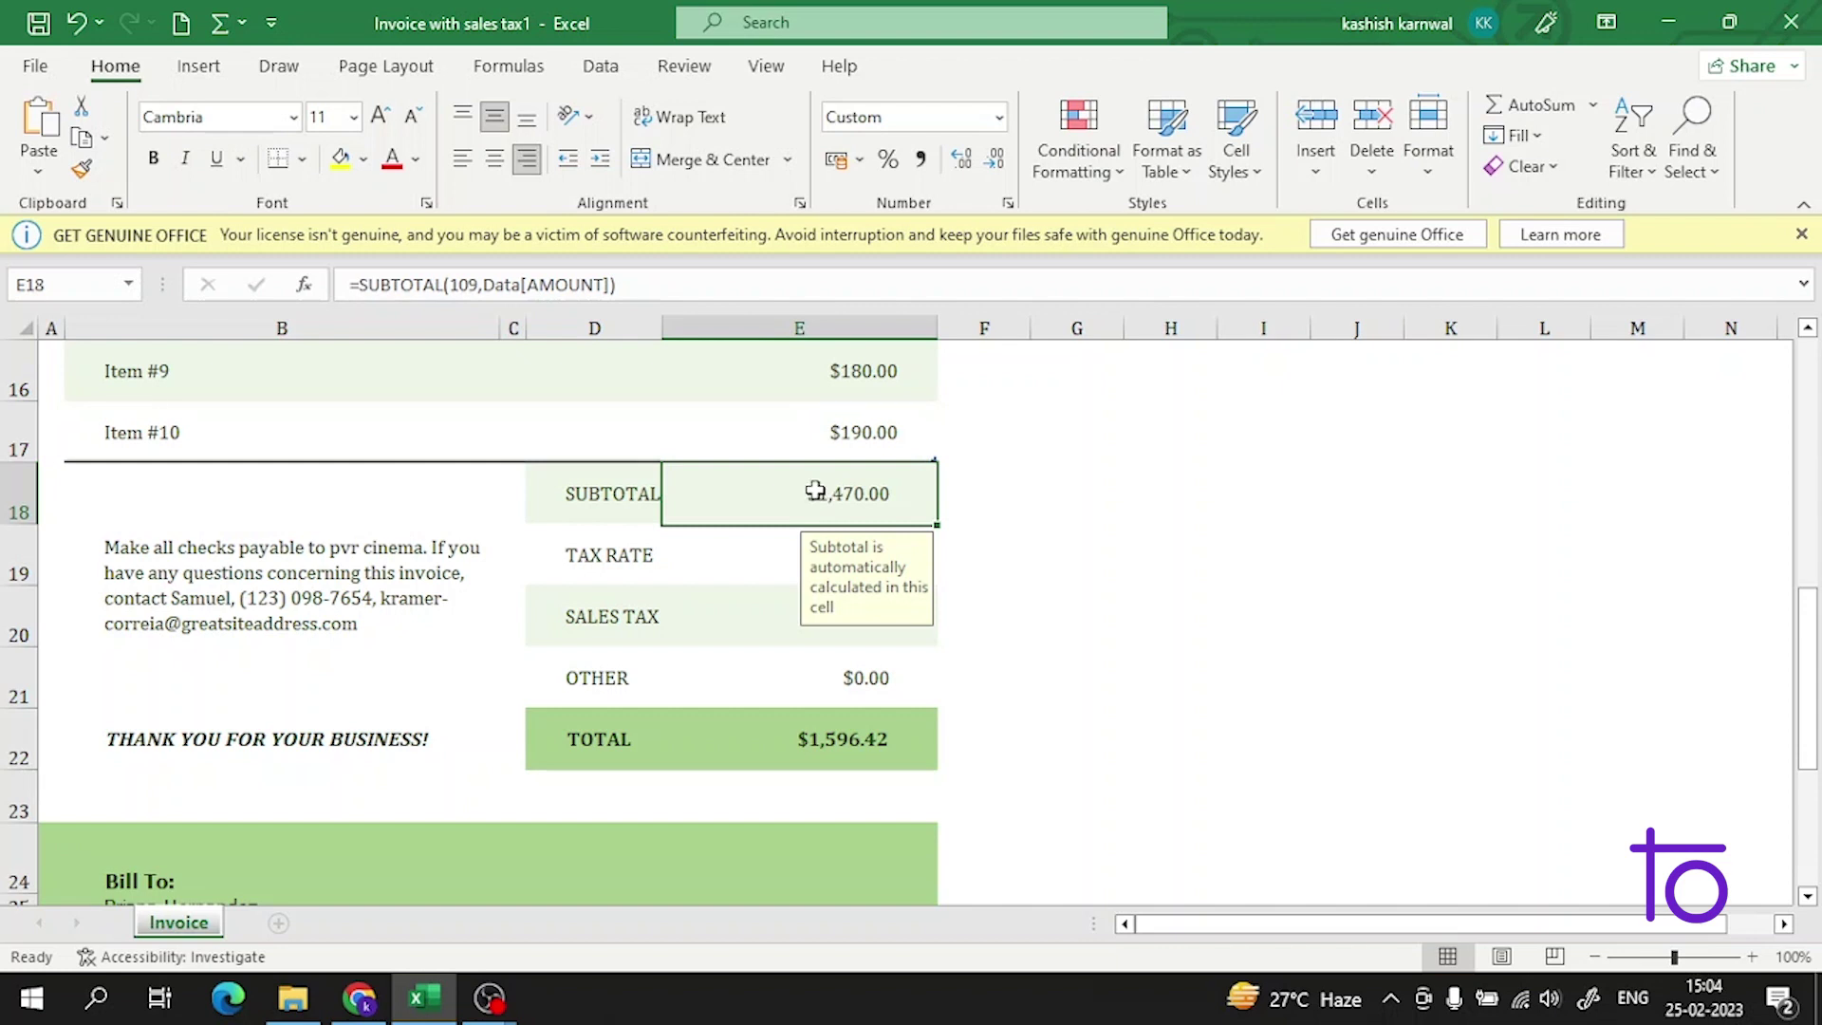
pyautogui.click(1207, 495)
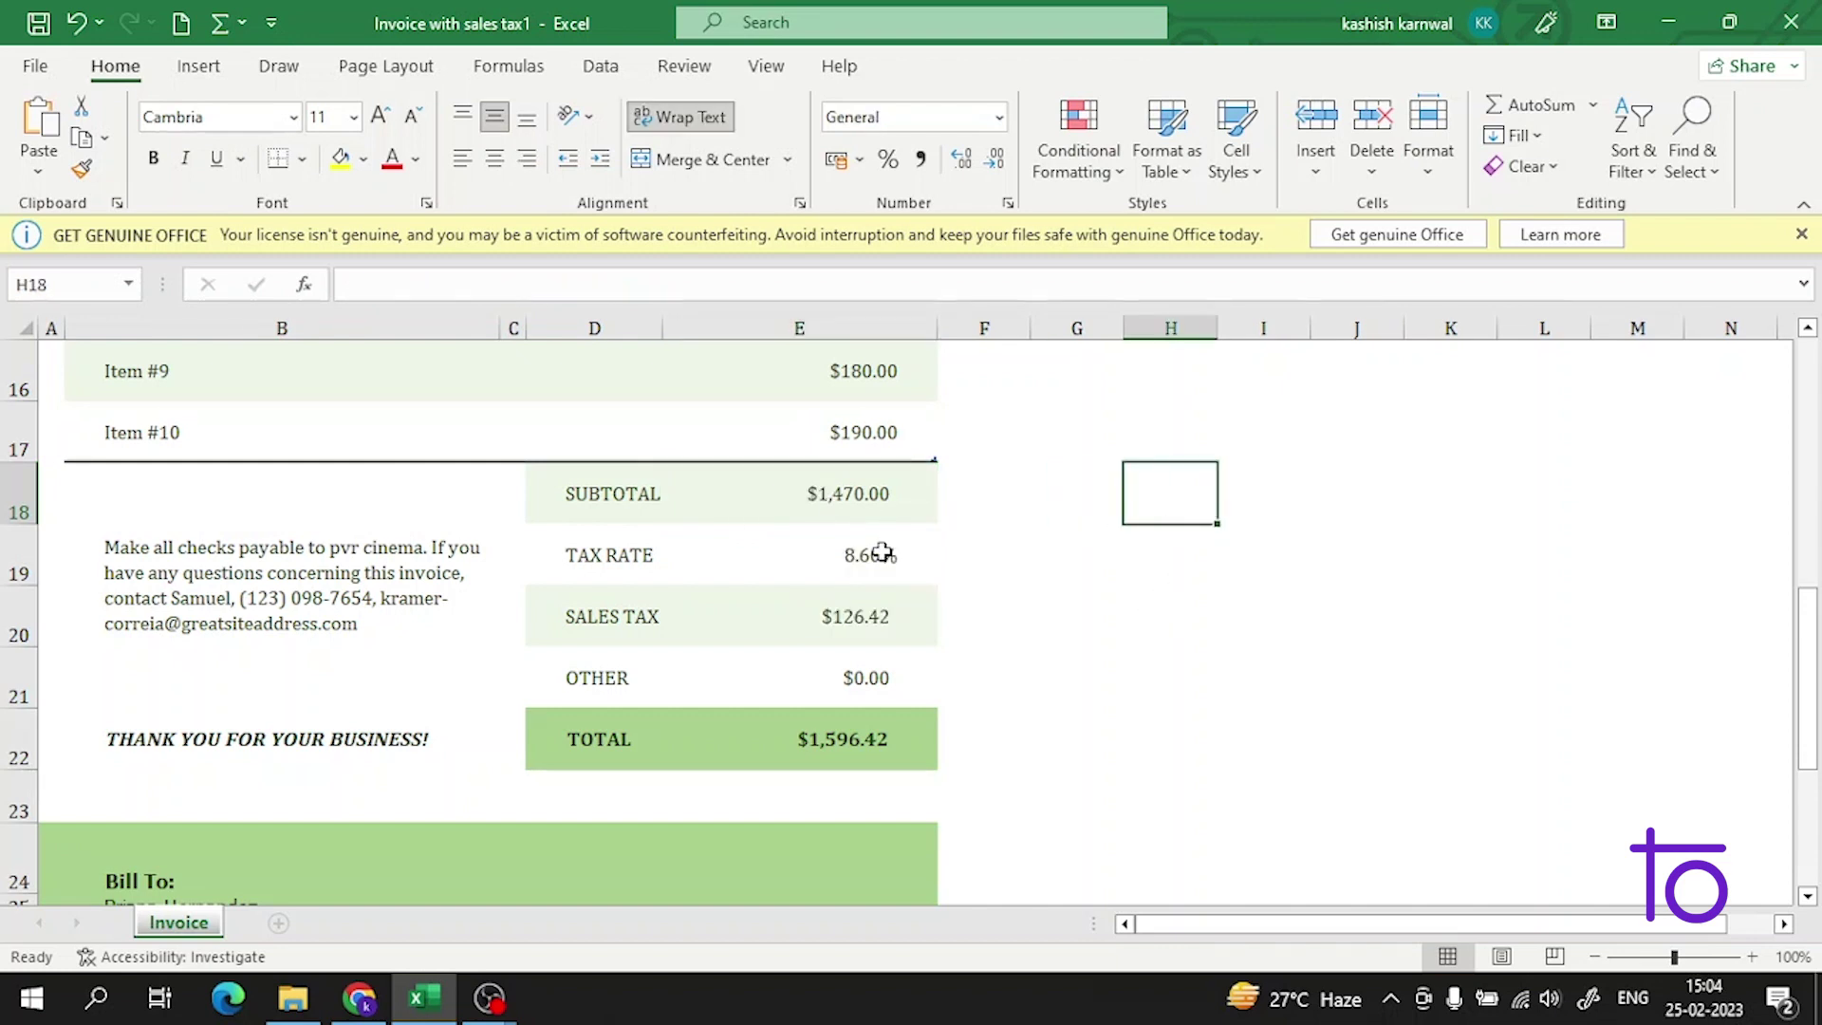
pyautogui.click(833, 553)
pyautogui.click(792, 633)
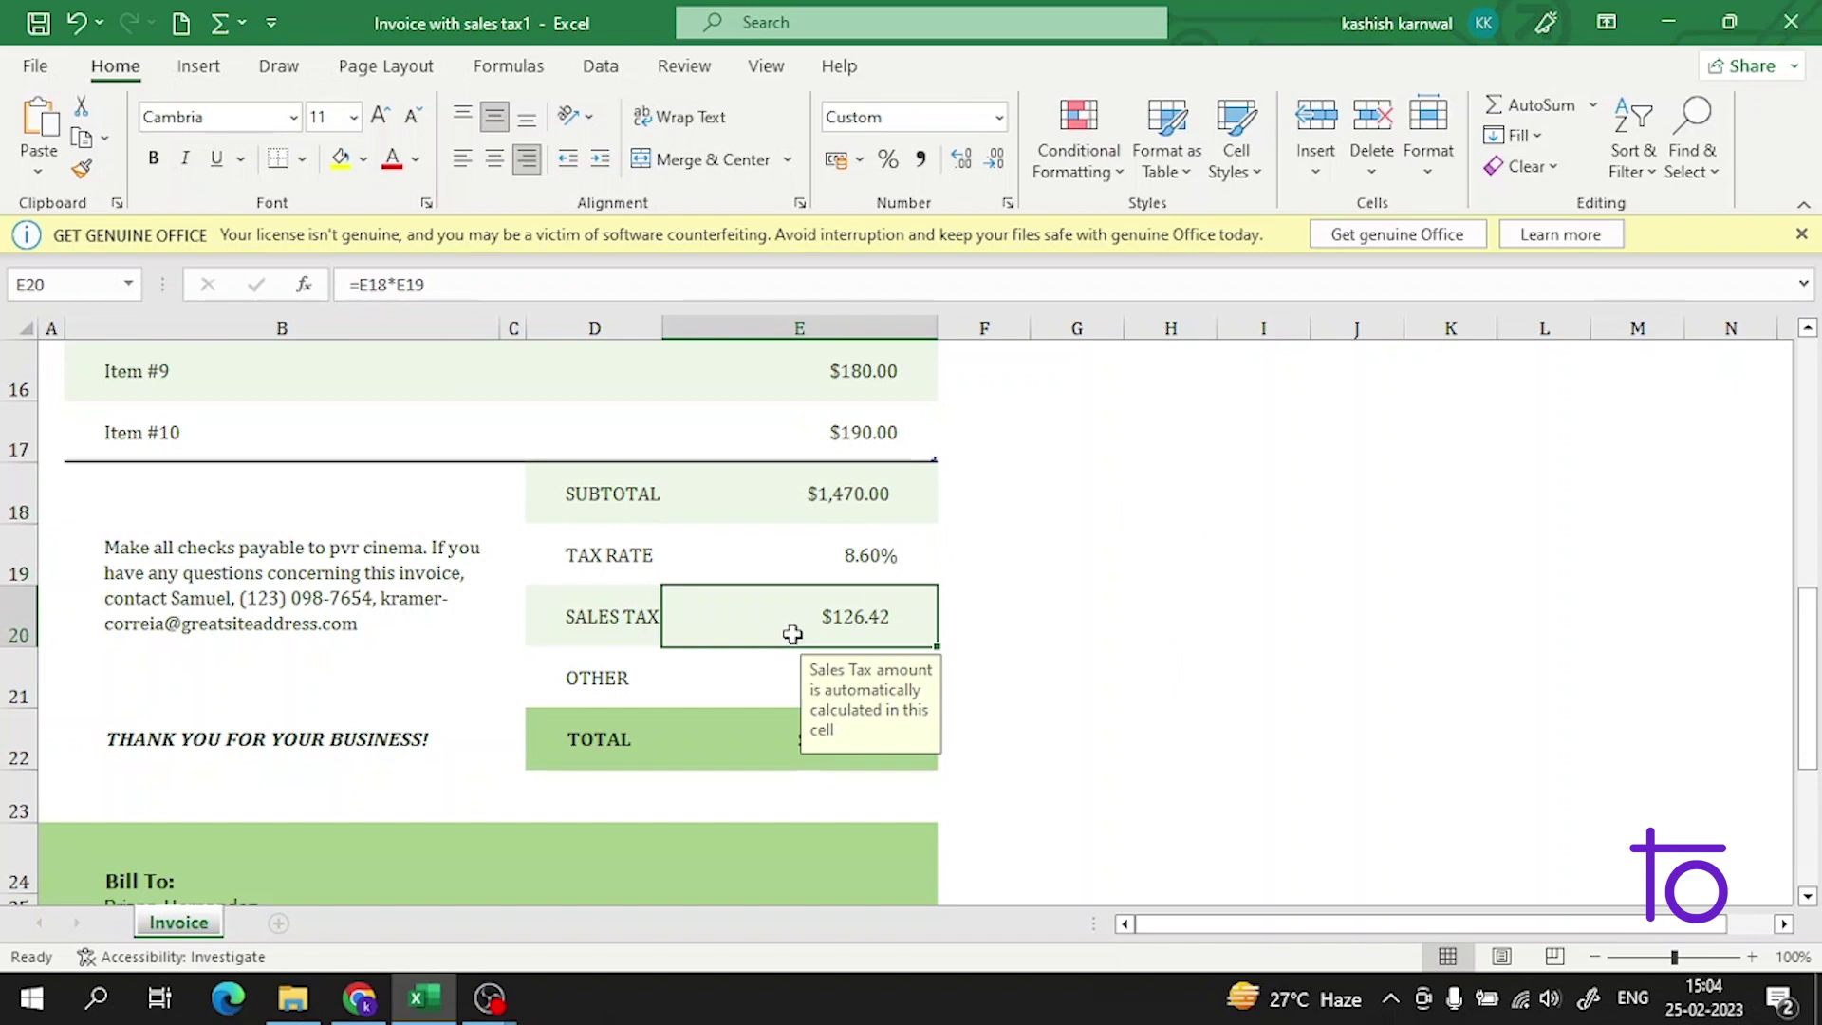
pyautogui.click(799, 684)
pyautogui.click(1072, 499)
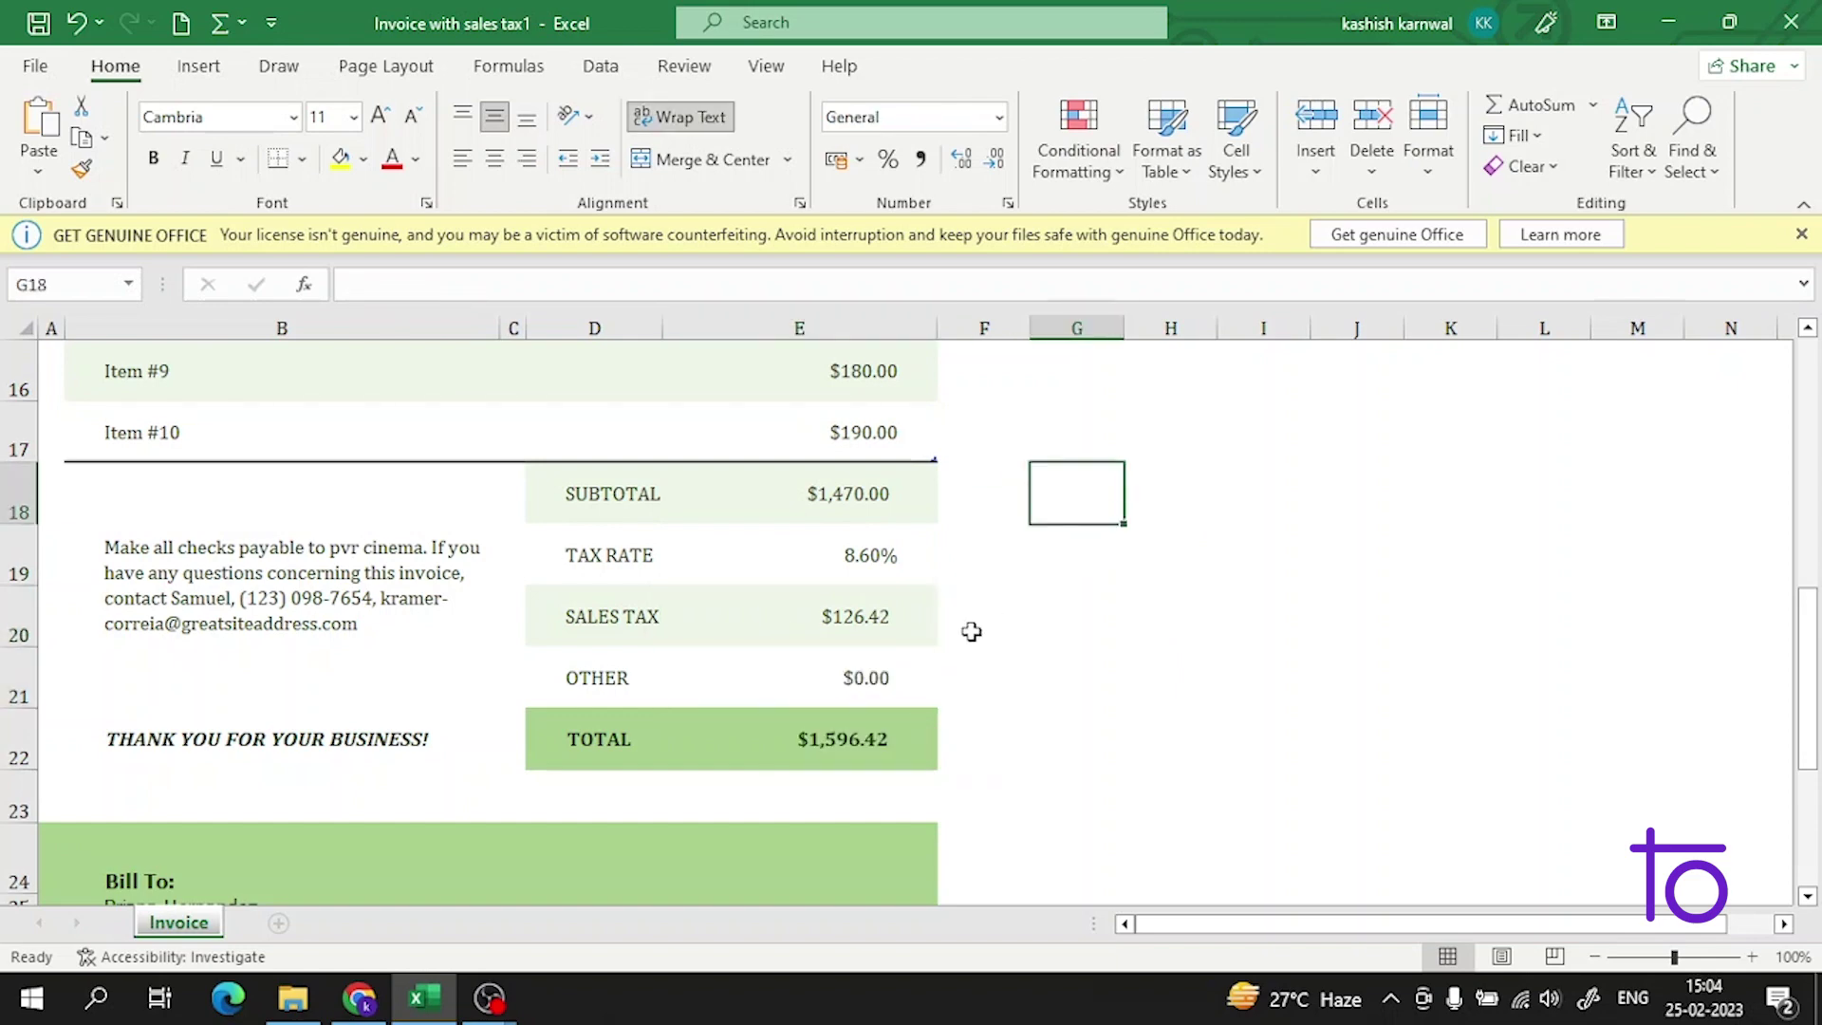
pyautogui.scroll(-4, 979, 678)
pyautogui.scroll(5, 979, 678)
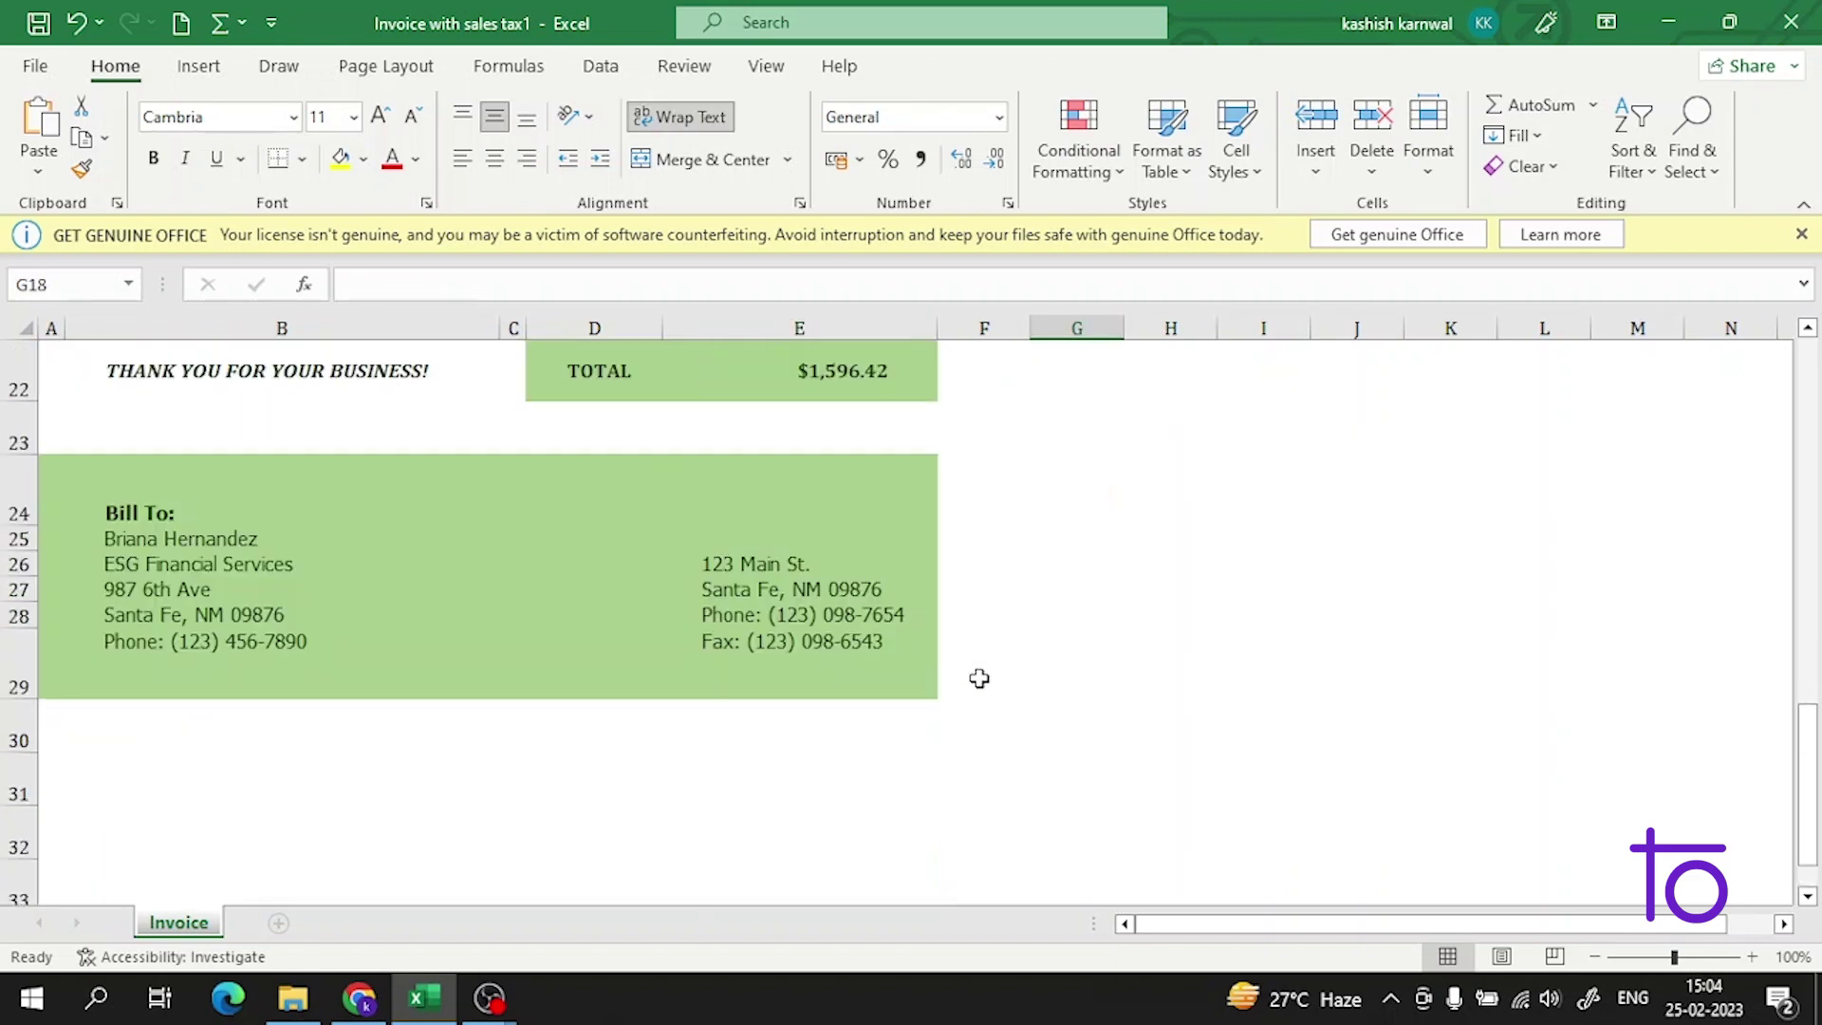
# Step: Search the template gallery for Budgets templates
pyautogui.click(42, 69)
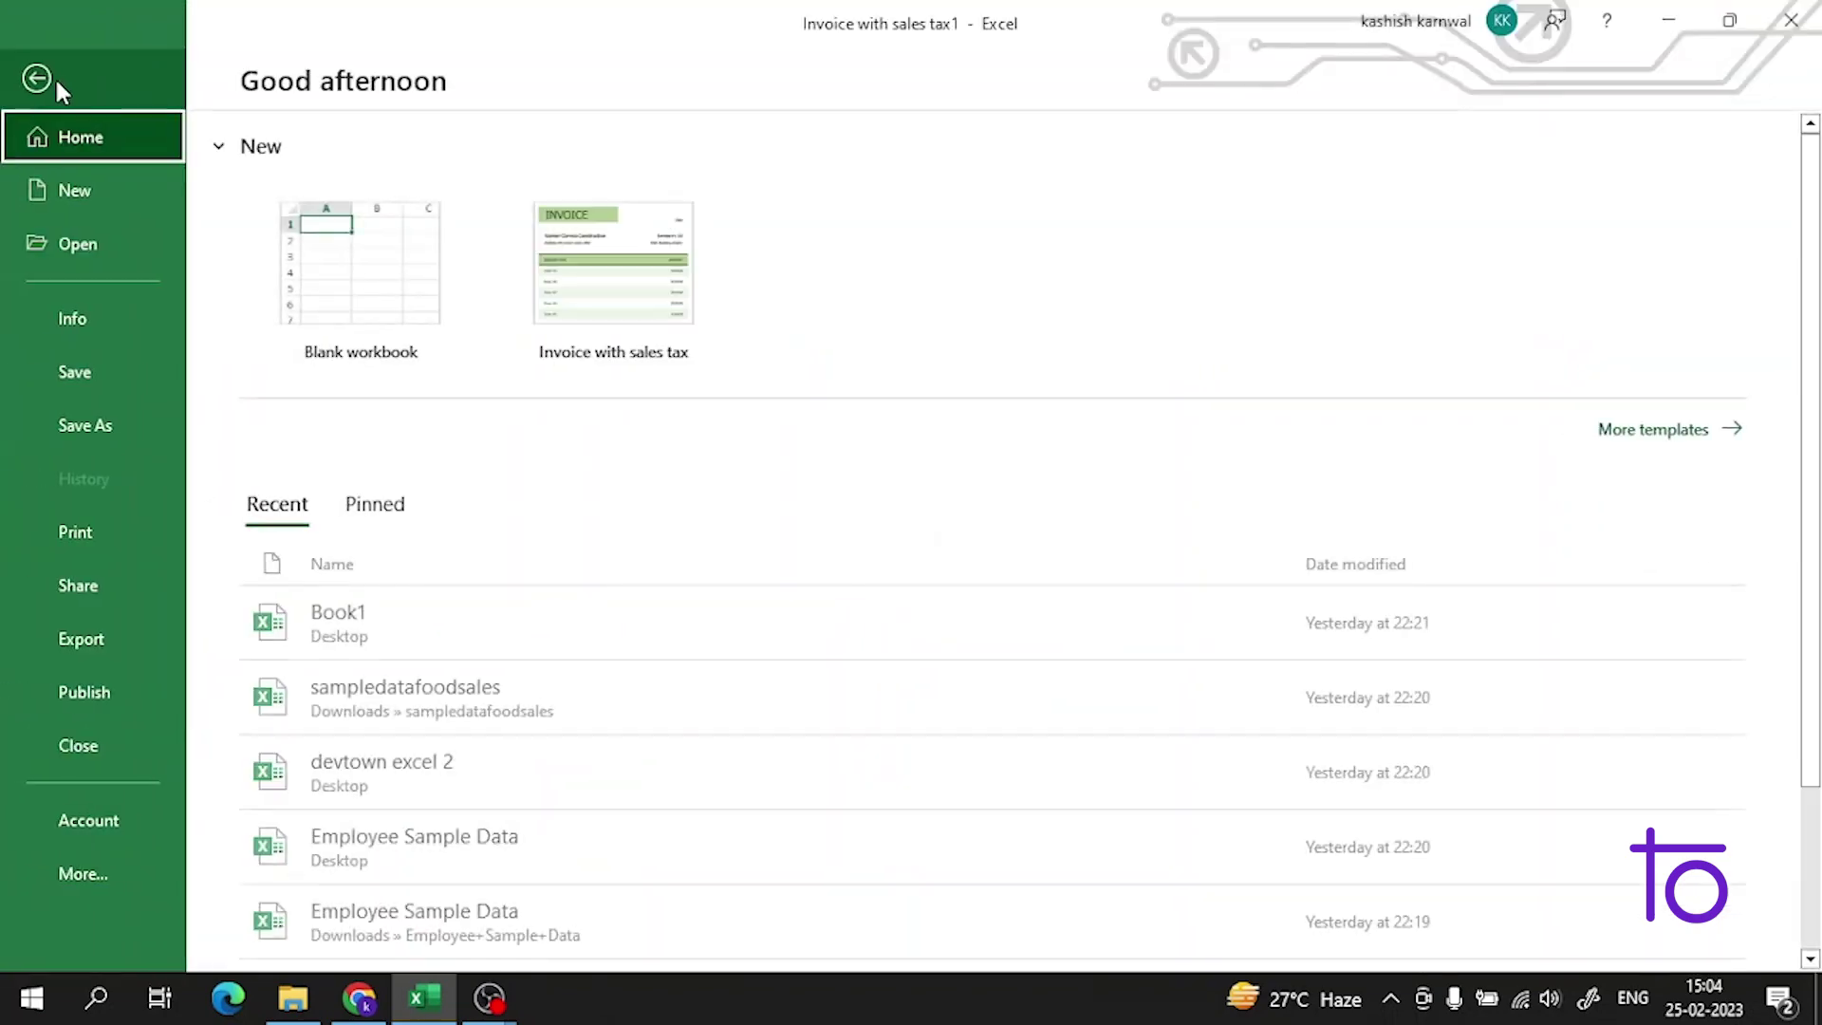
pyautogui.click(1626, 429)
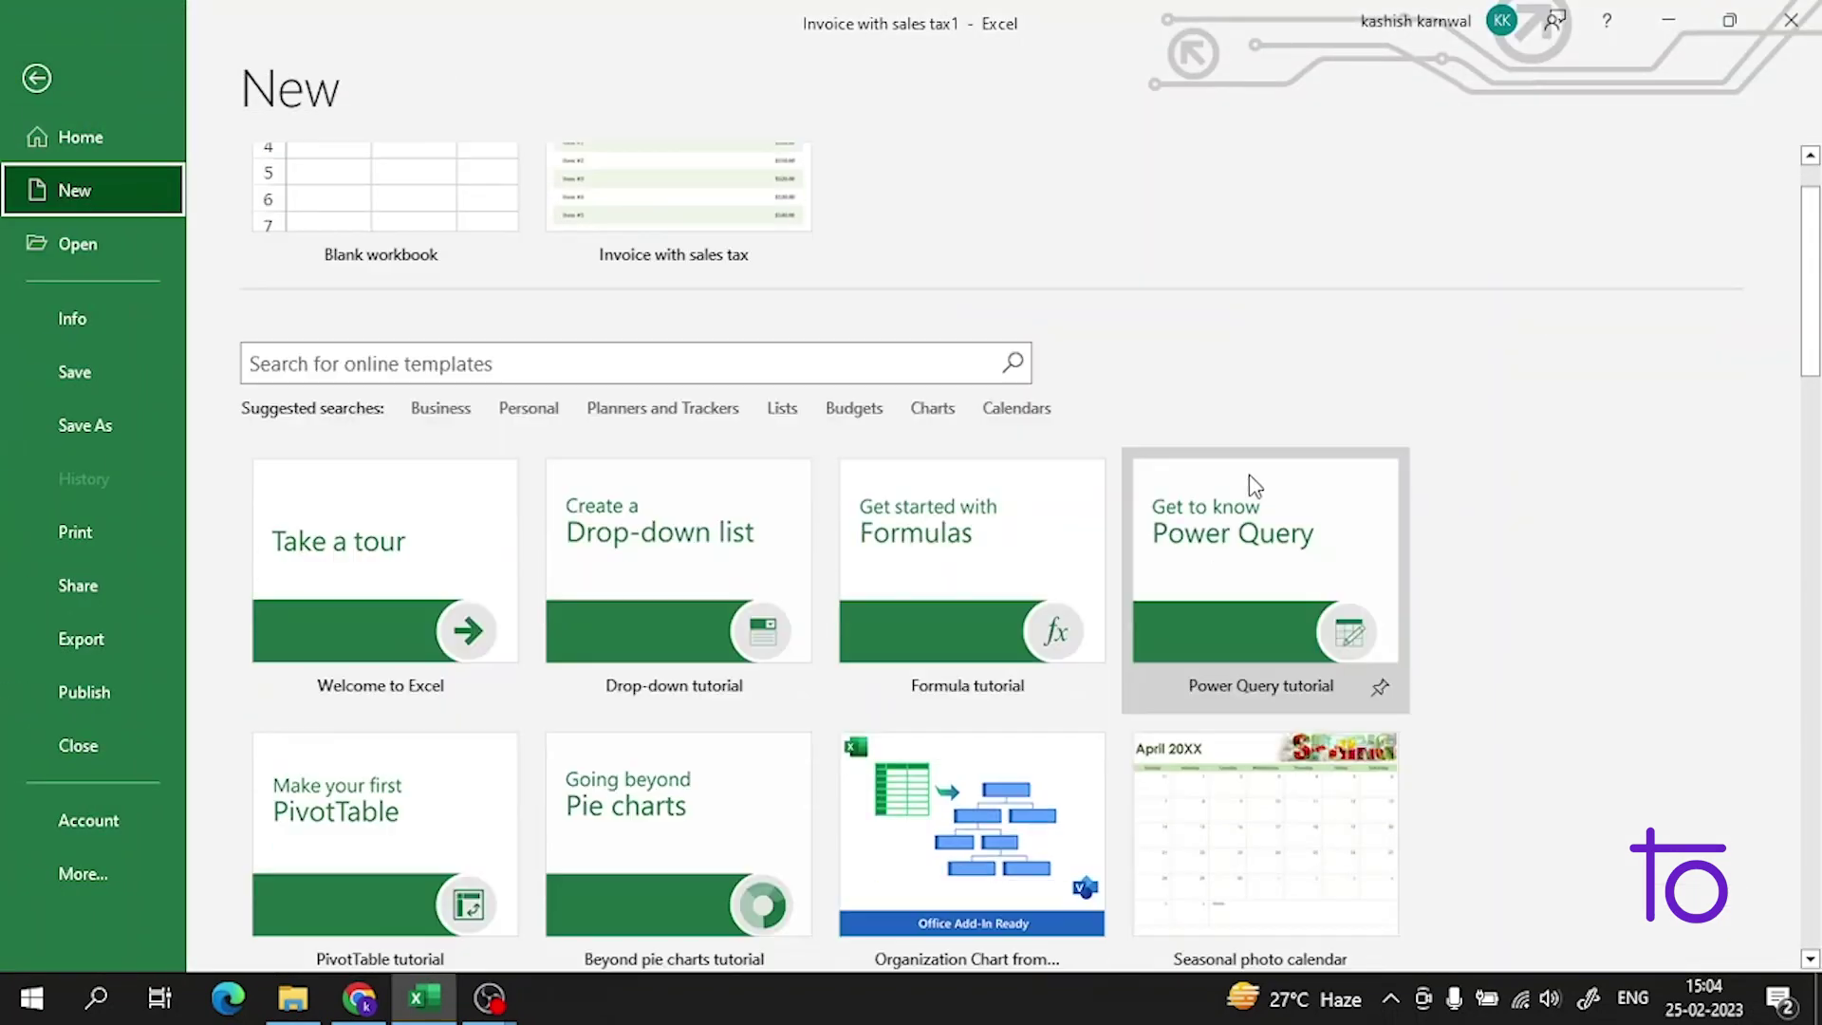
pyautogui.click(829, 407)
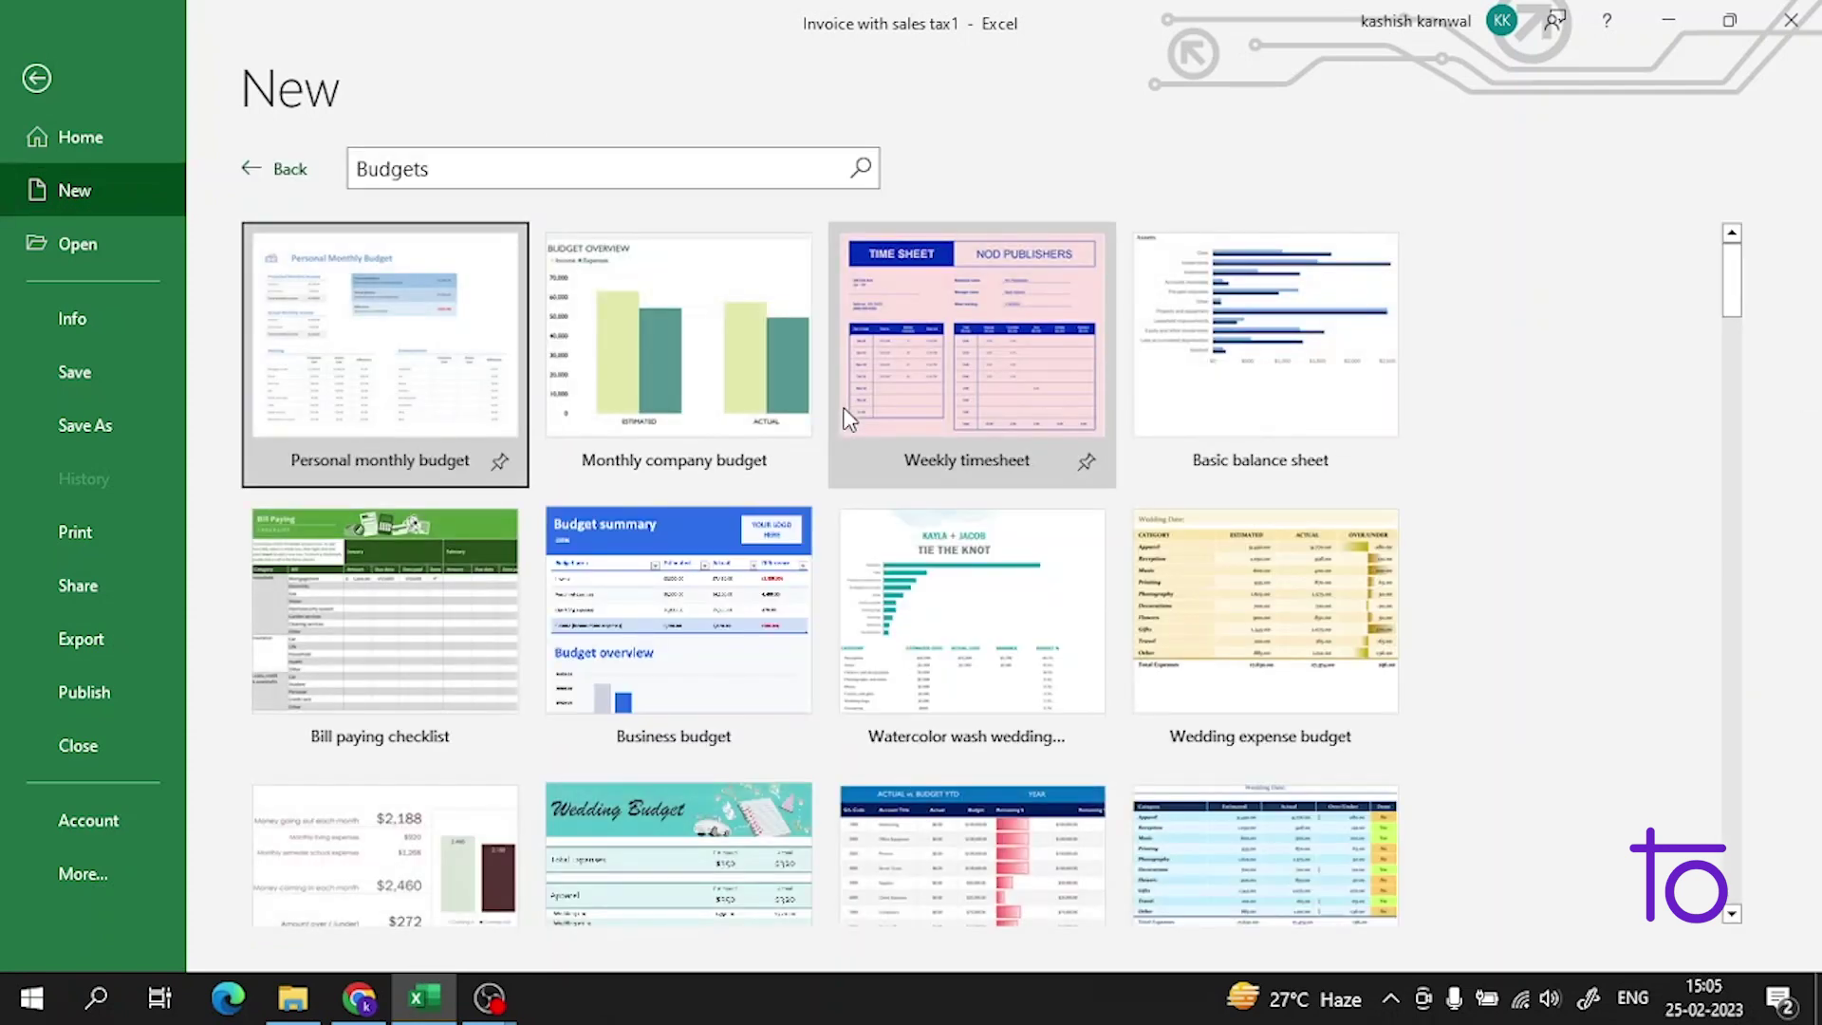
pyautogui.scroll(-1, 849, 419)
pyautogui.scroll(-9, 848, 418)
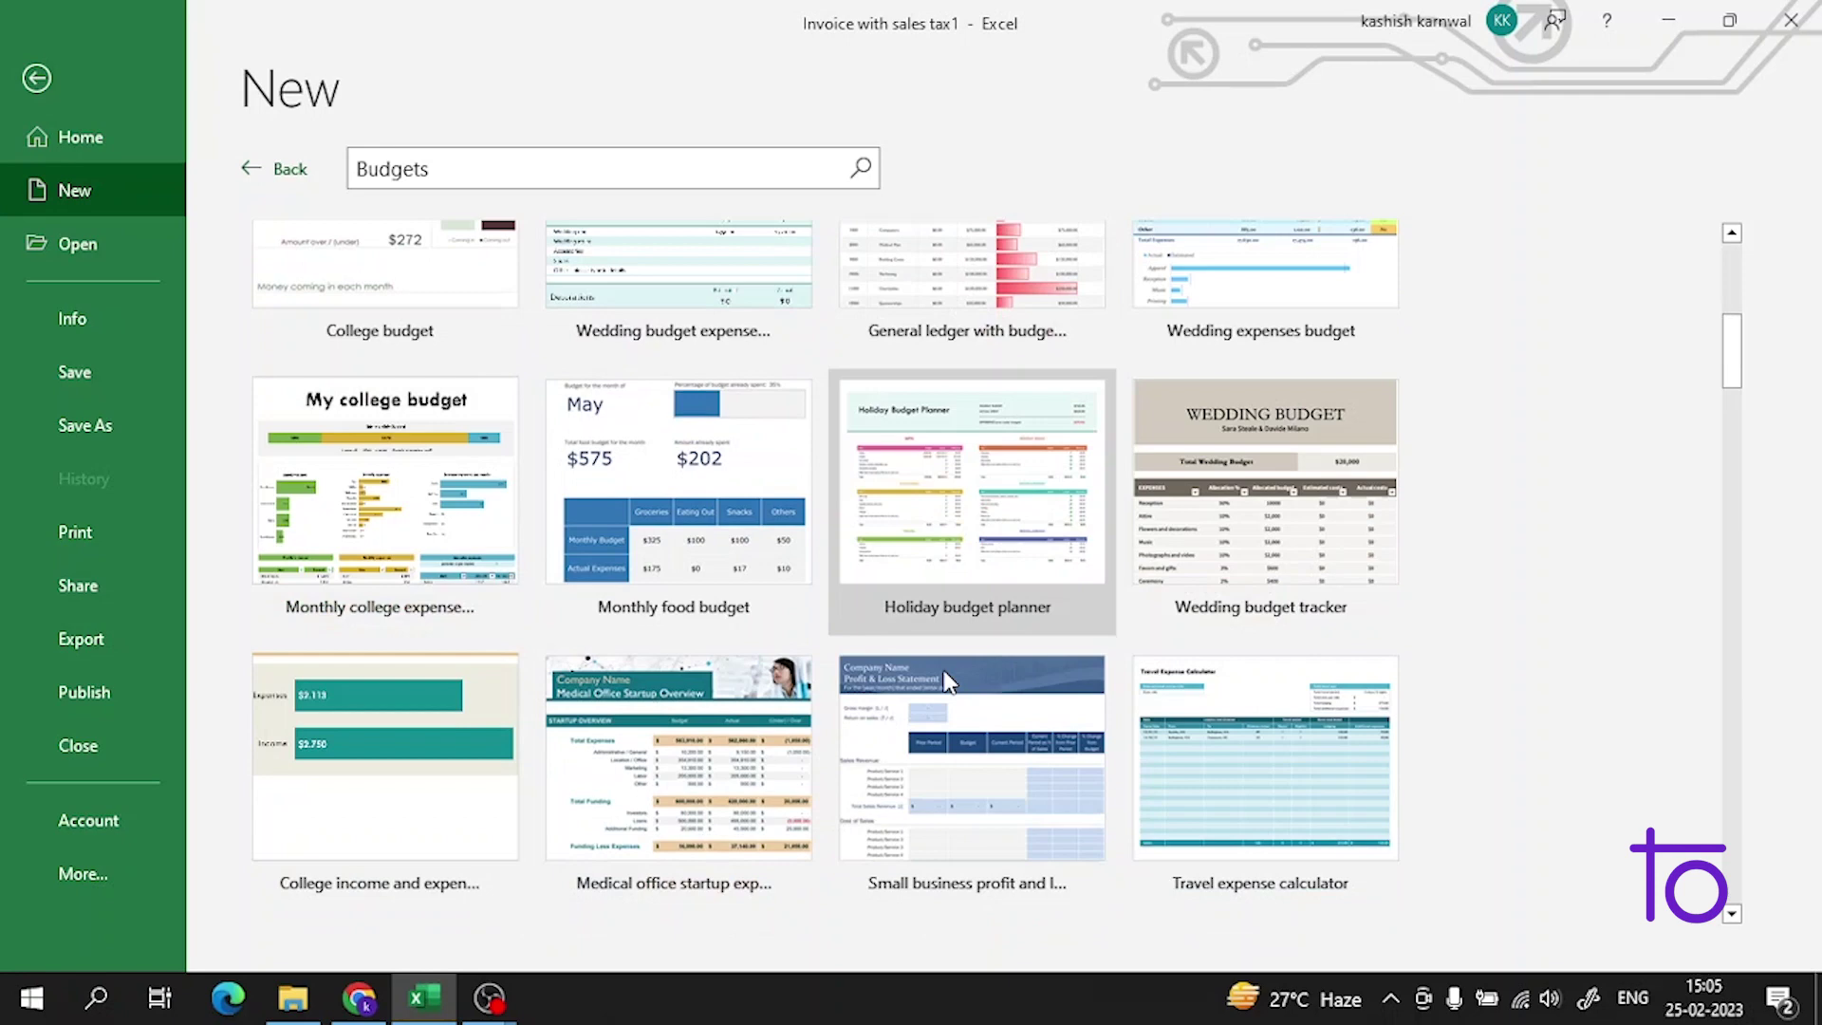
pyautogui.scroll(-10, 943, 670)
pyautogui.scroll(-3, 943, 670)
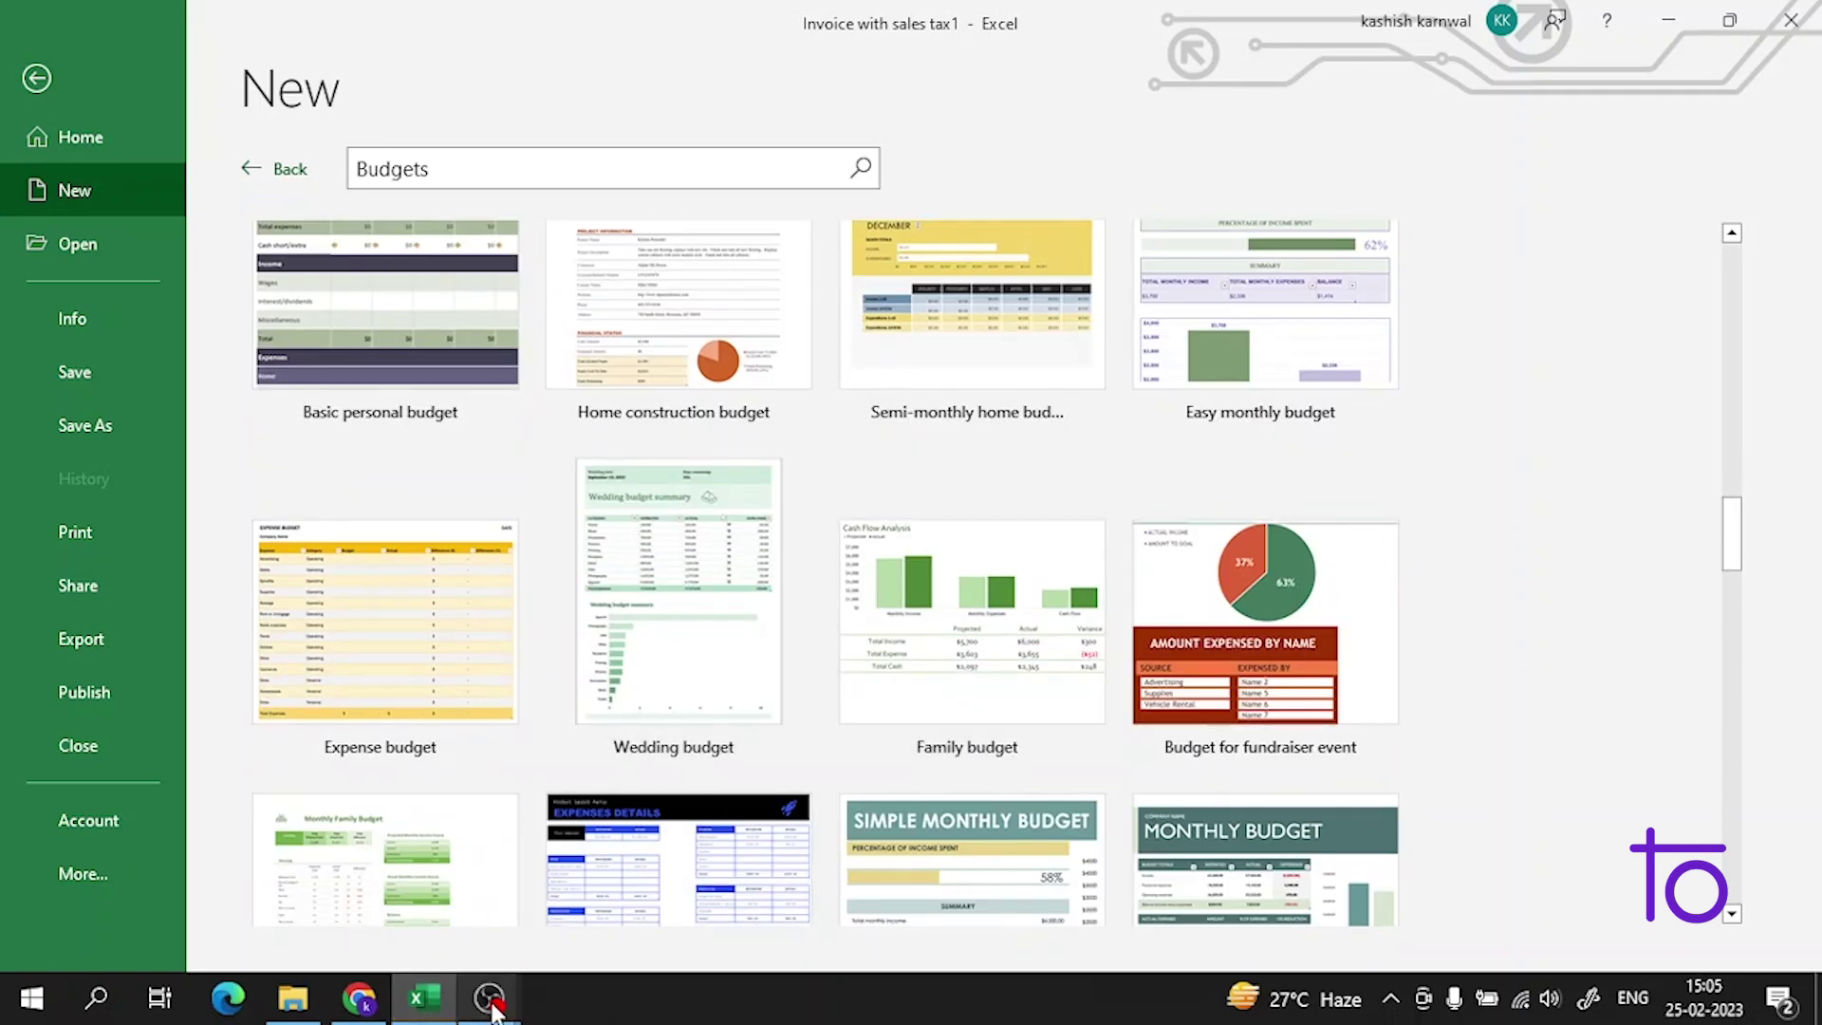
pyautogui.moveTo(491, 1001)
pyautogui.click(430, 901)
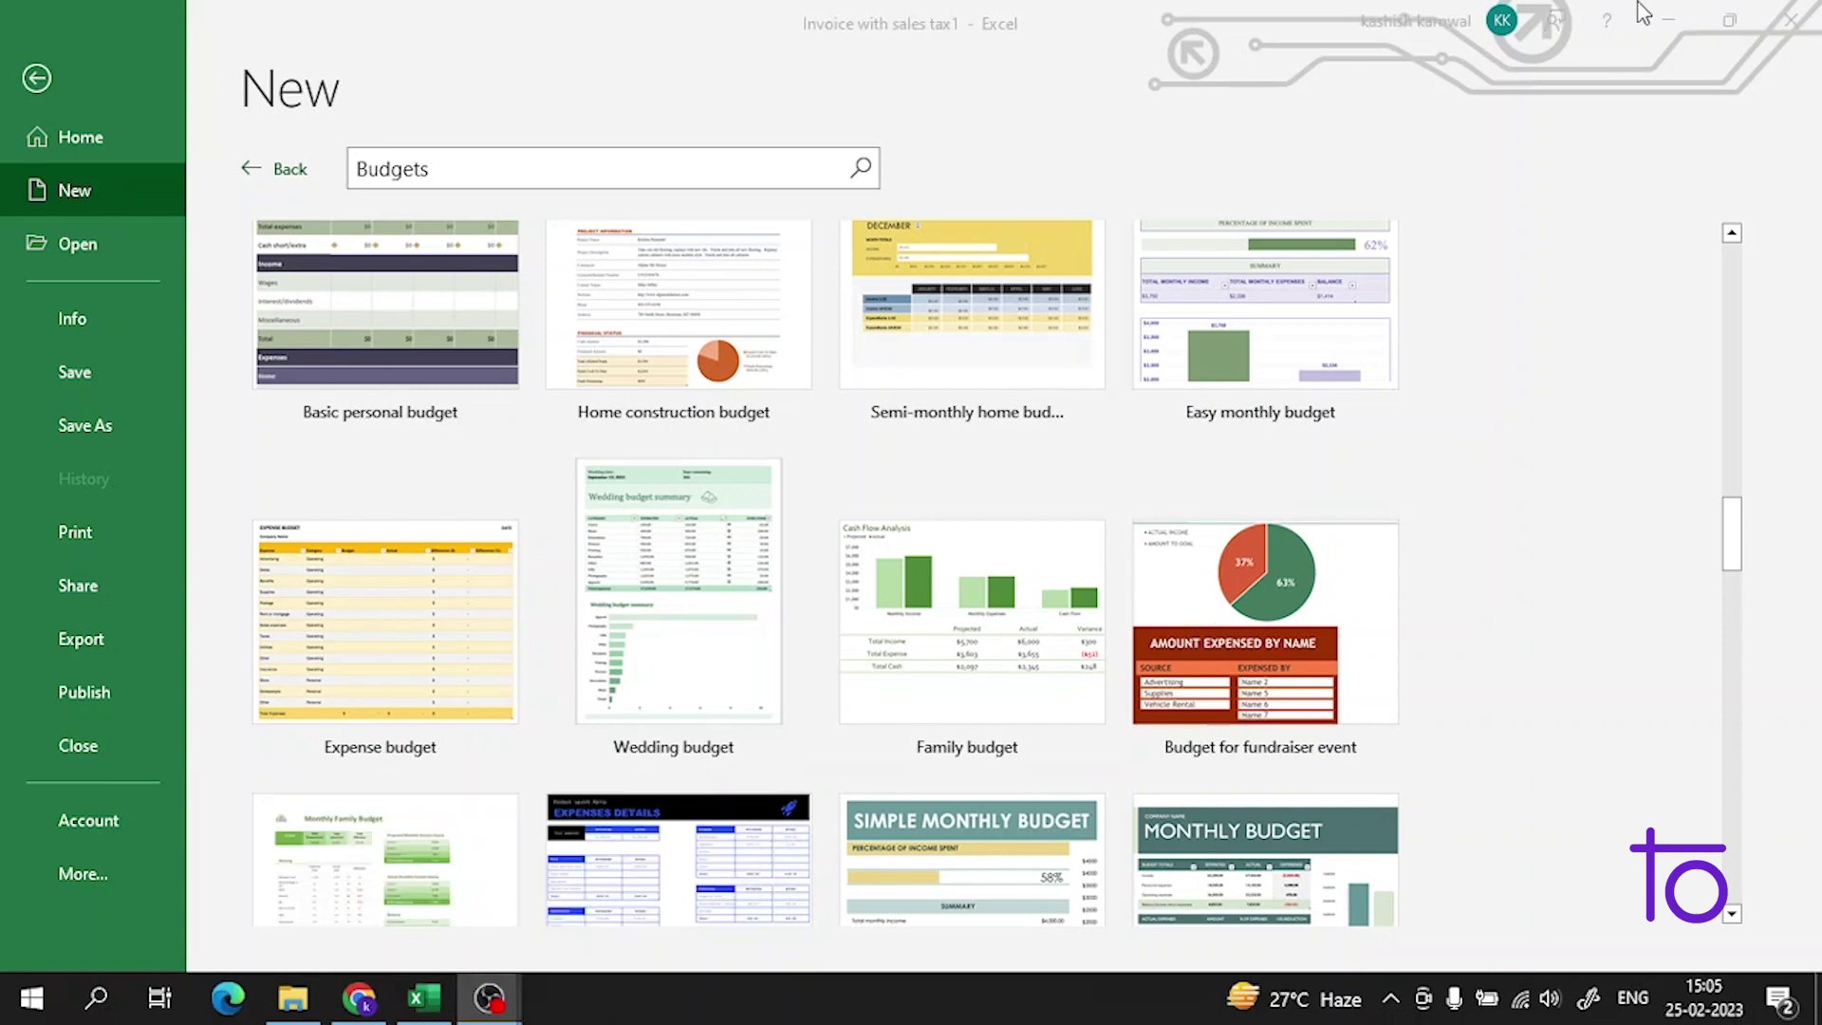
pyautogui.click(1673, 11)
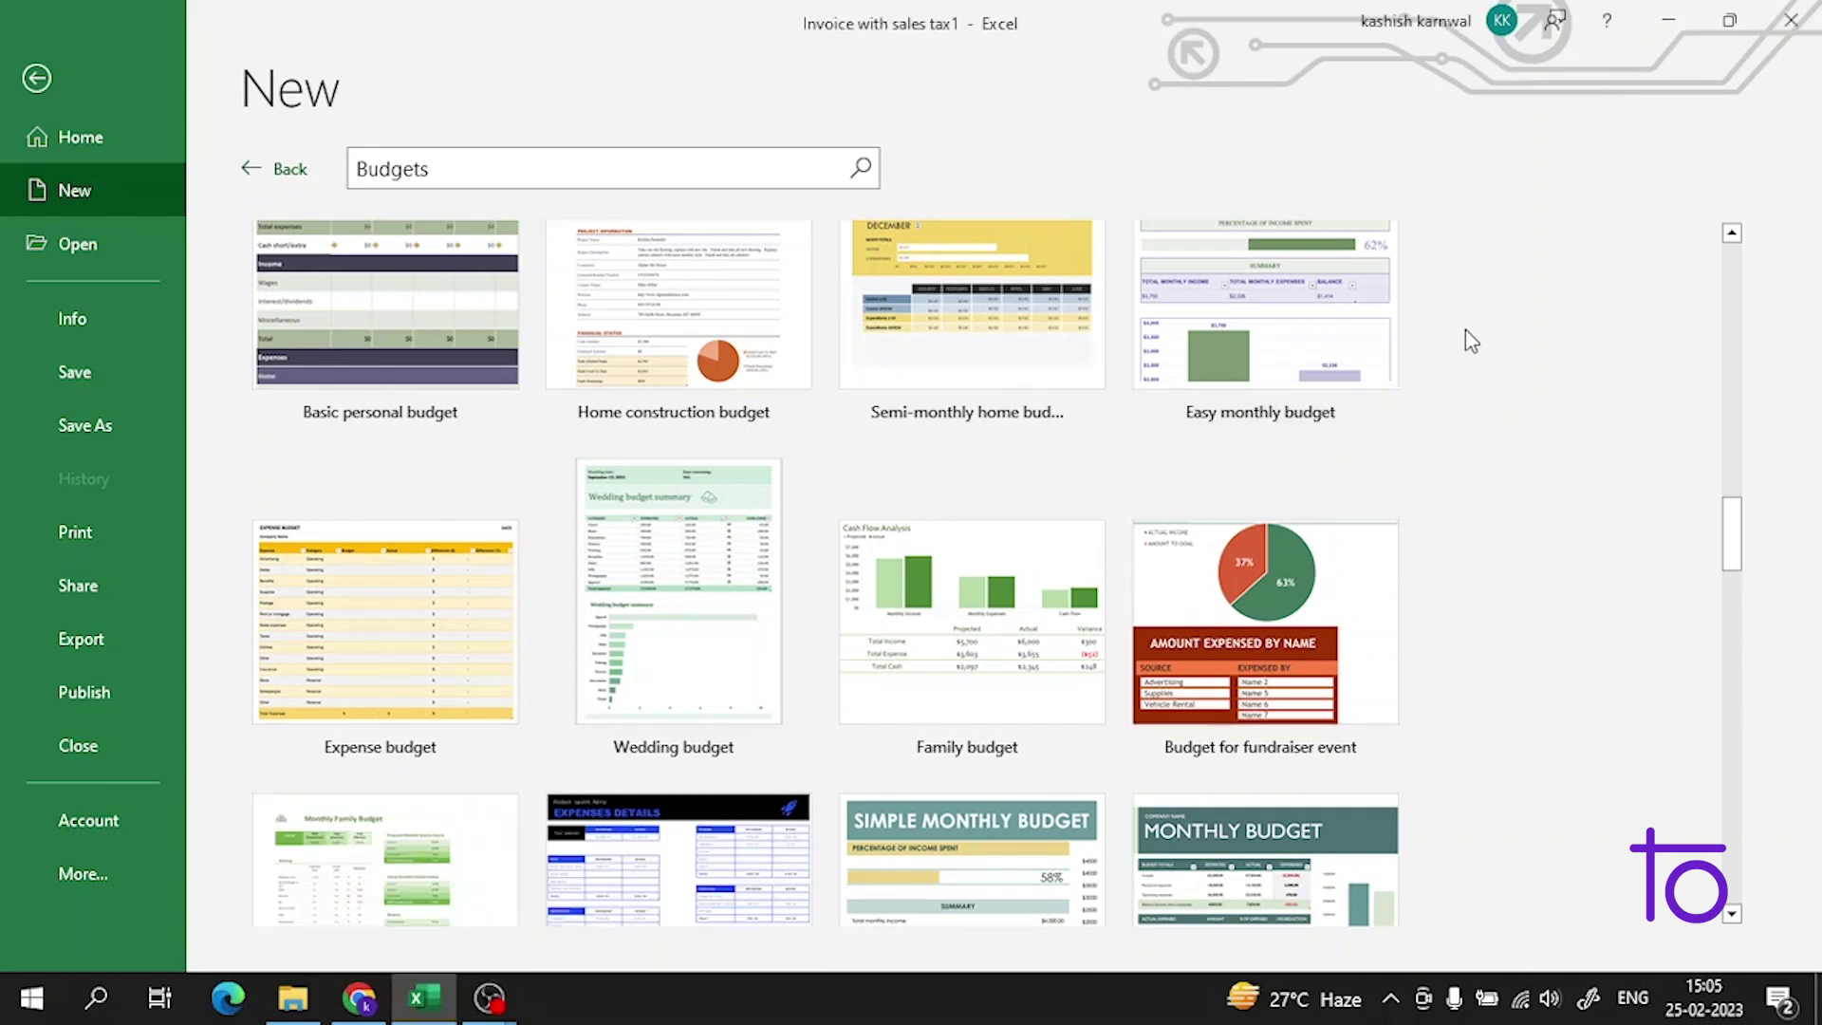
# Step: Scroll through the Budgets results to find the Budget wheel template
pyautogui.scroll(-8, 1517, 567)
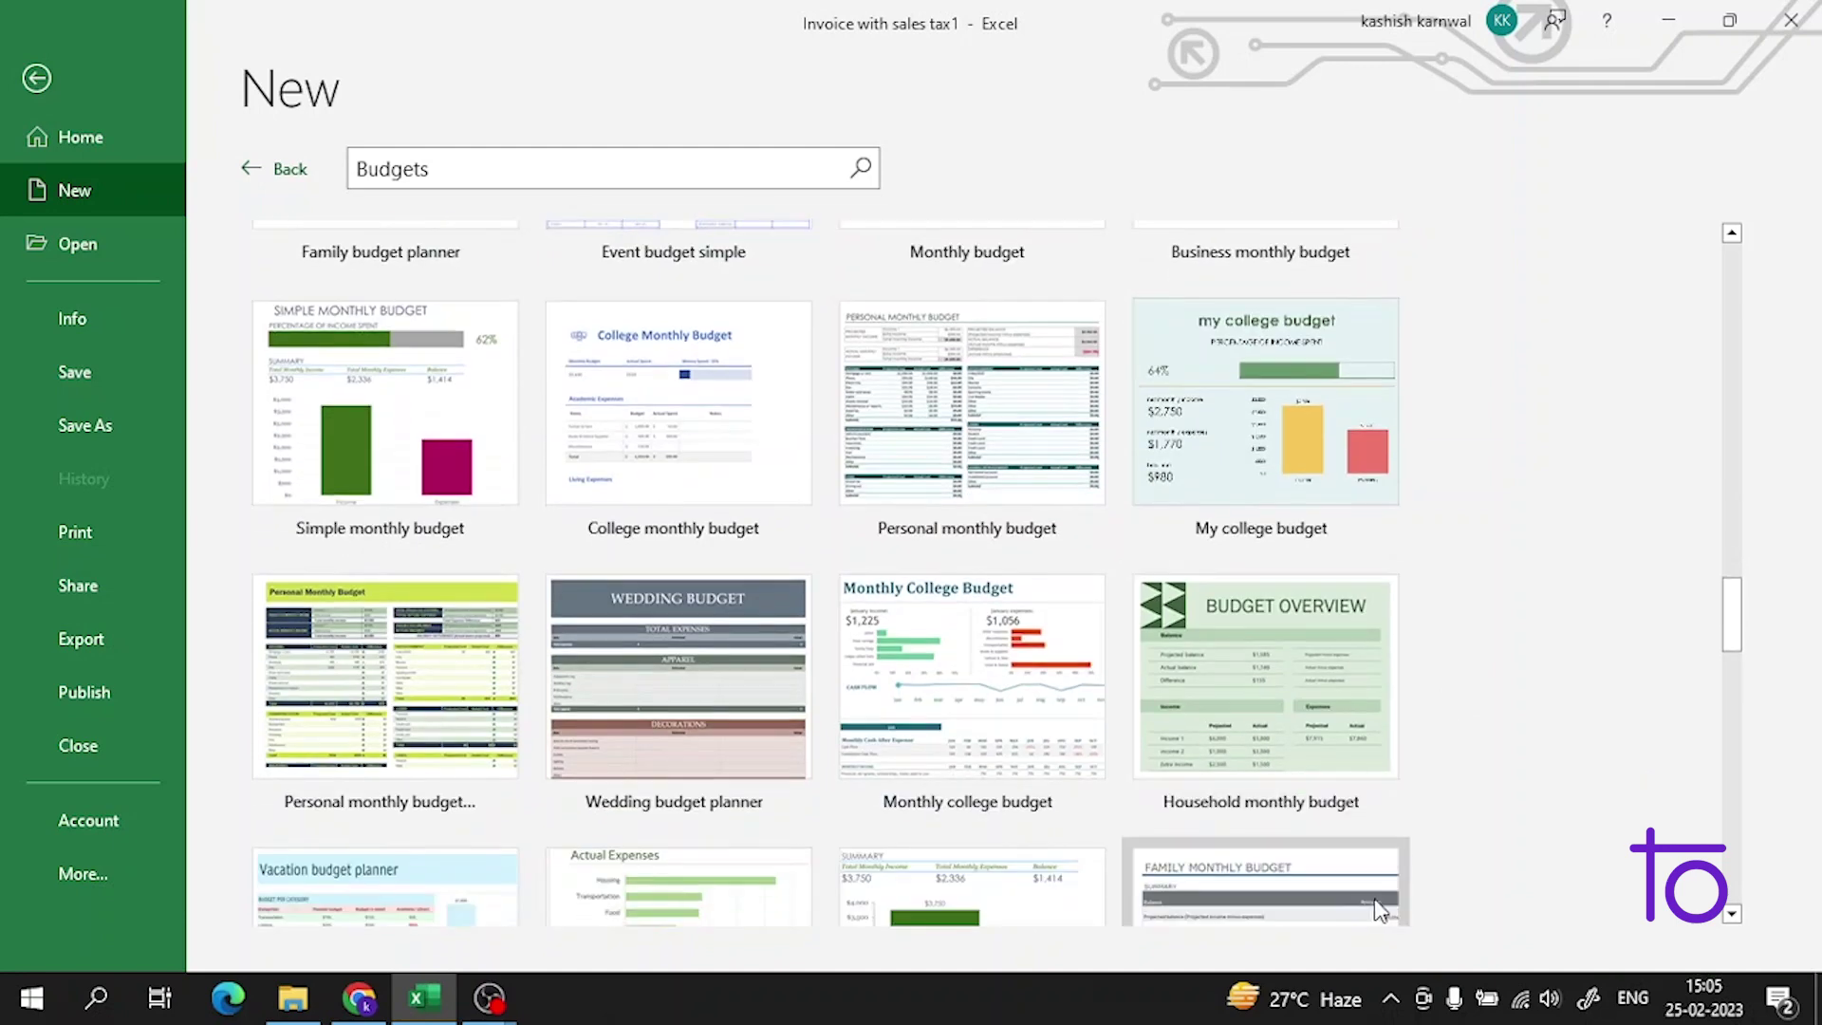
pyautogui.scroll(-3, 1184, 541)
pyautogui.scroll(-2, 1161, 614)
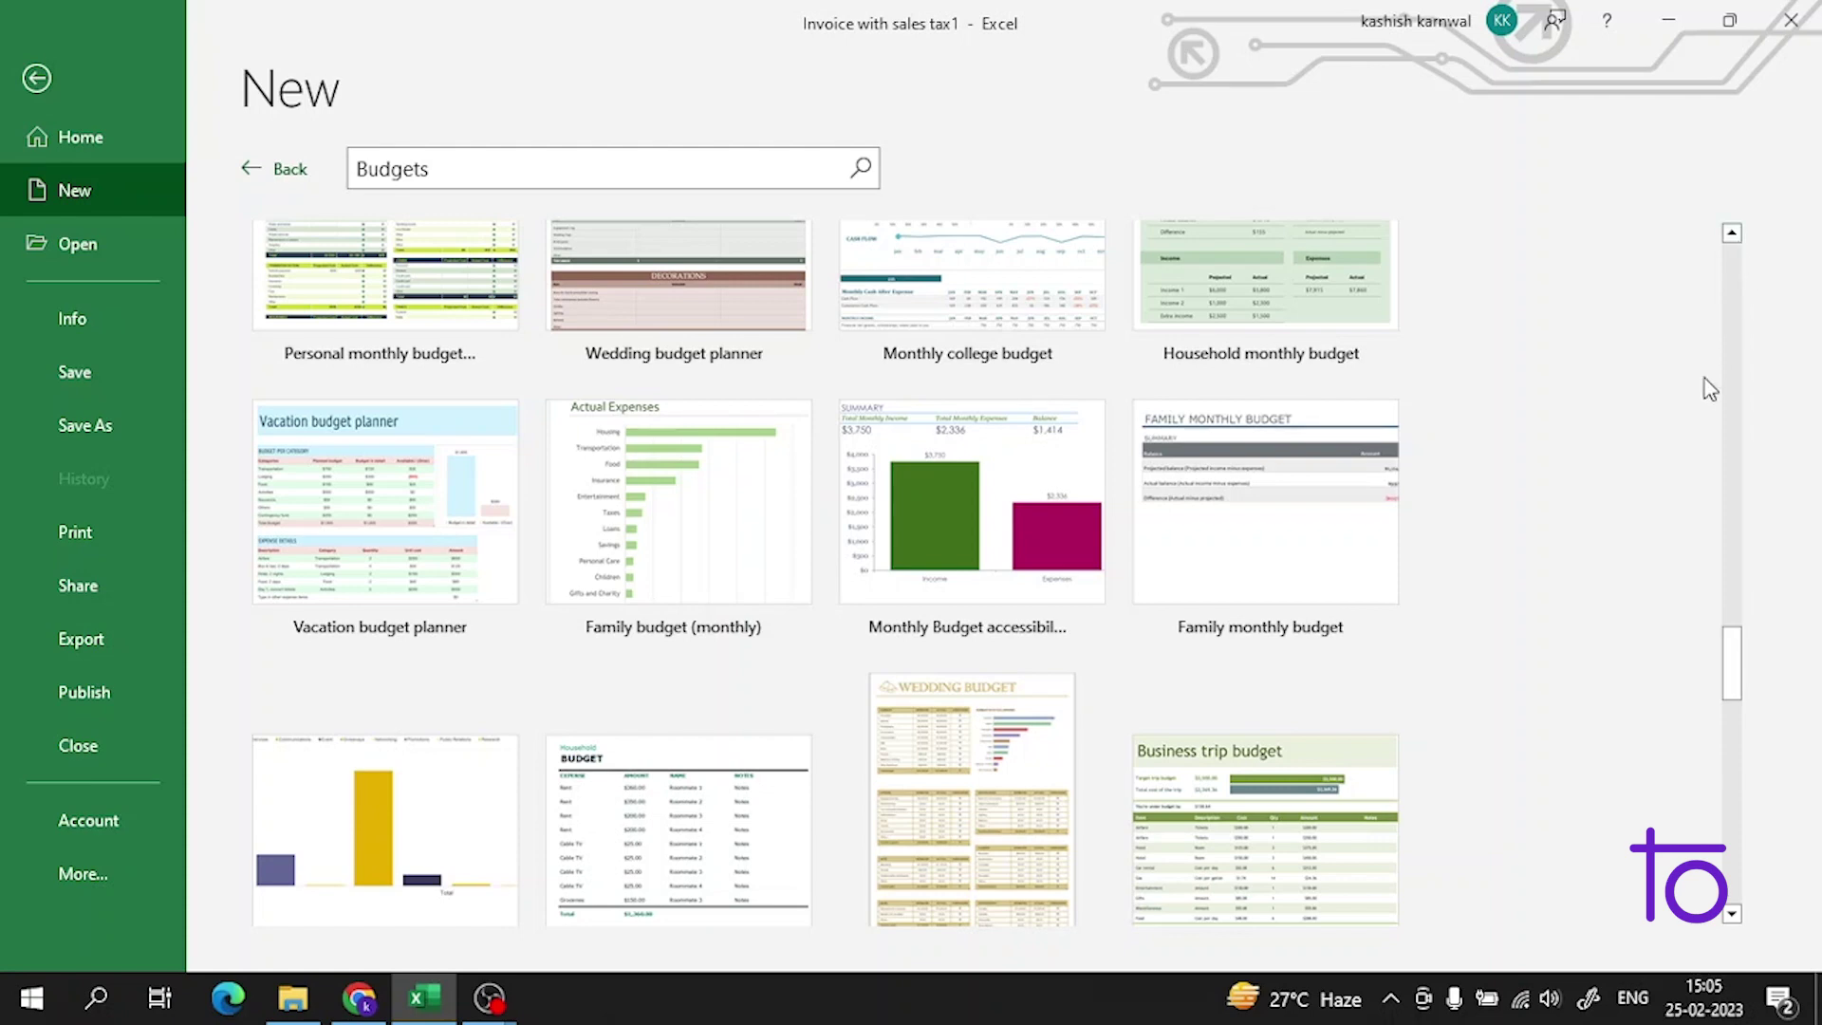
pyautogui.scroll(-3, 1418, 427)
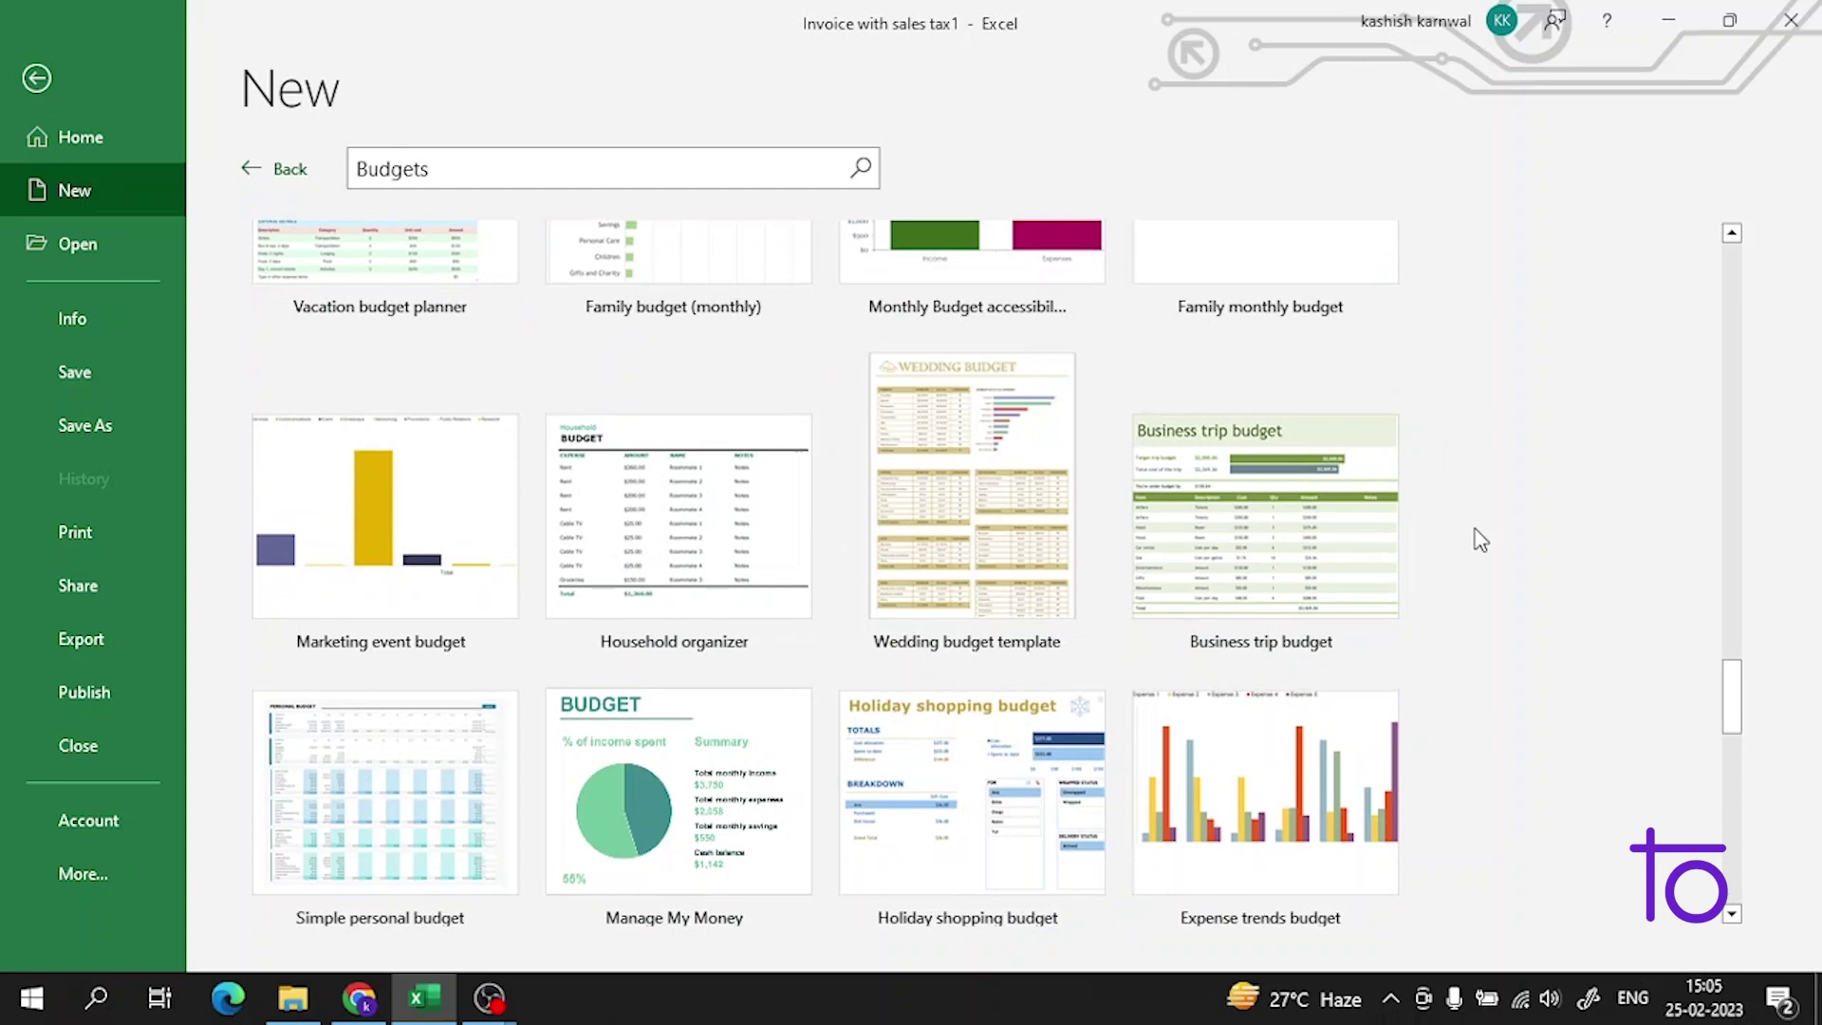
pyautogui.scroll(-7, 1505, 617)
pyautogui.scroll(3, 1534, 646)
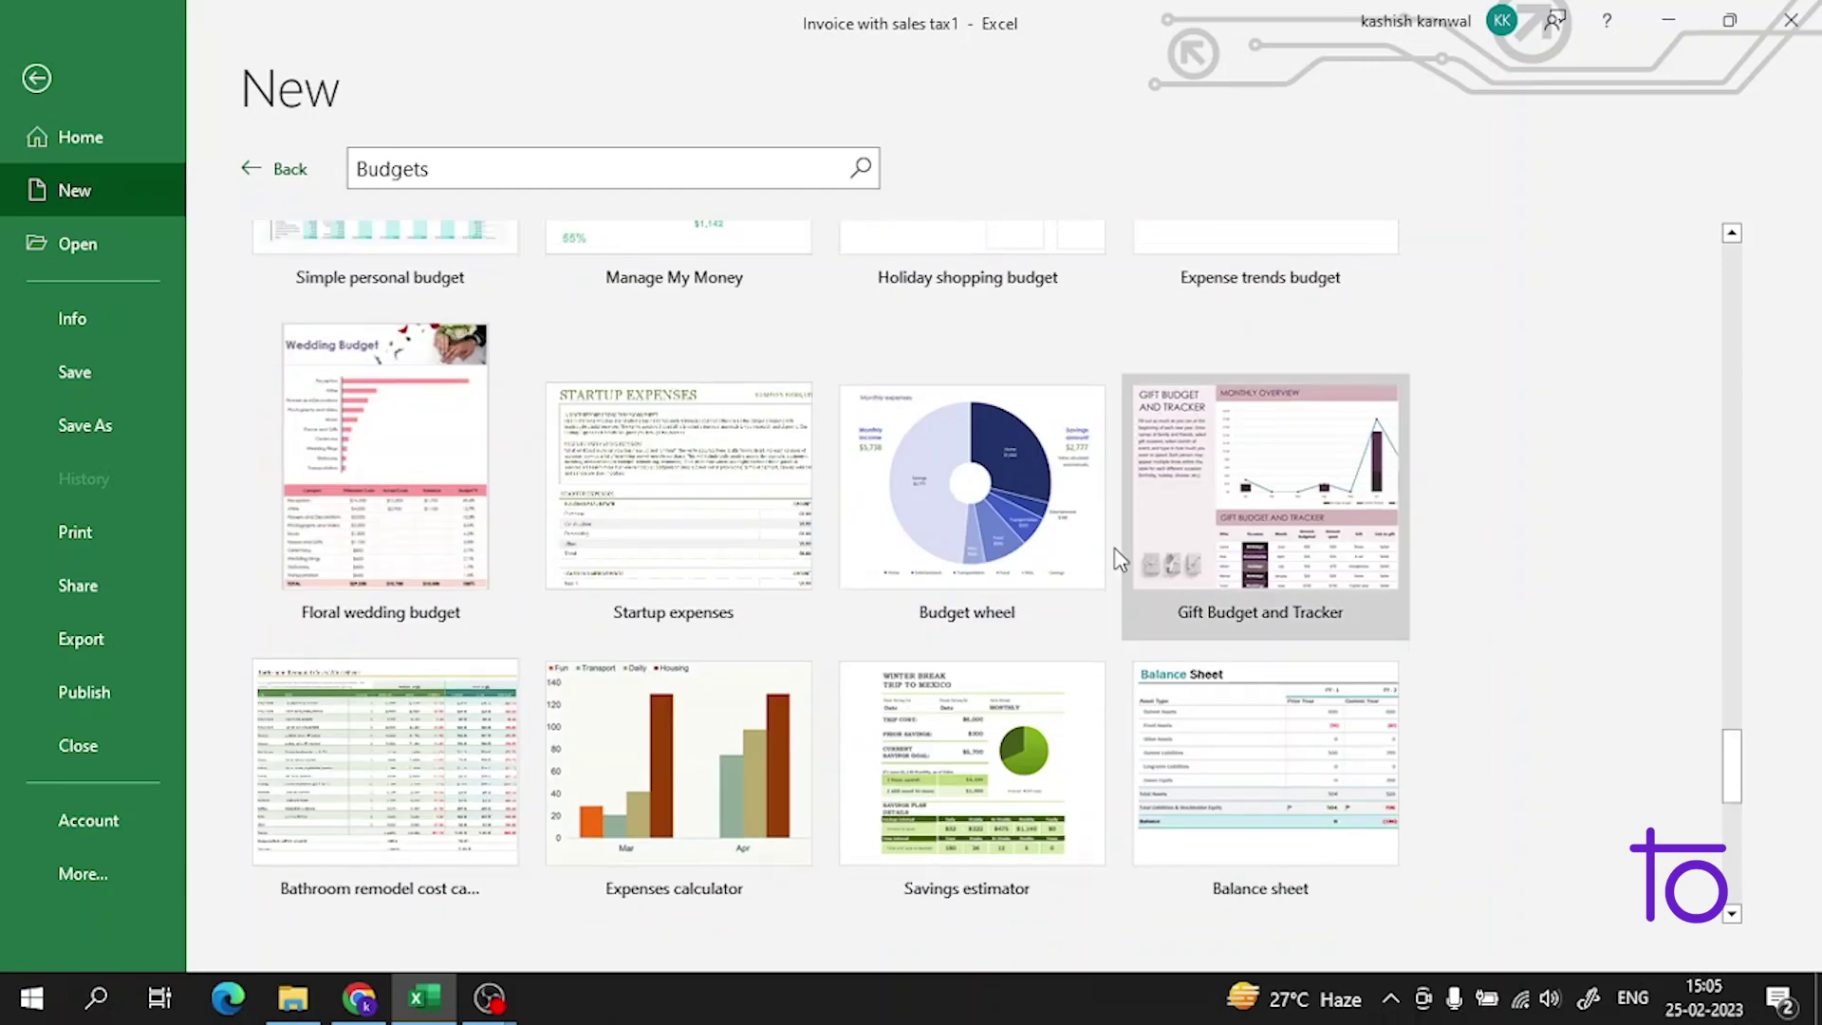
# Step: Create the Budget wheel1 workbook from the Budget wheel template preview
pyautogui.click(897, 560)
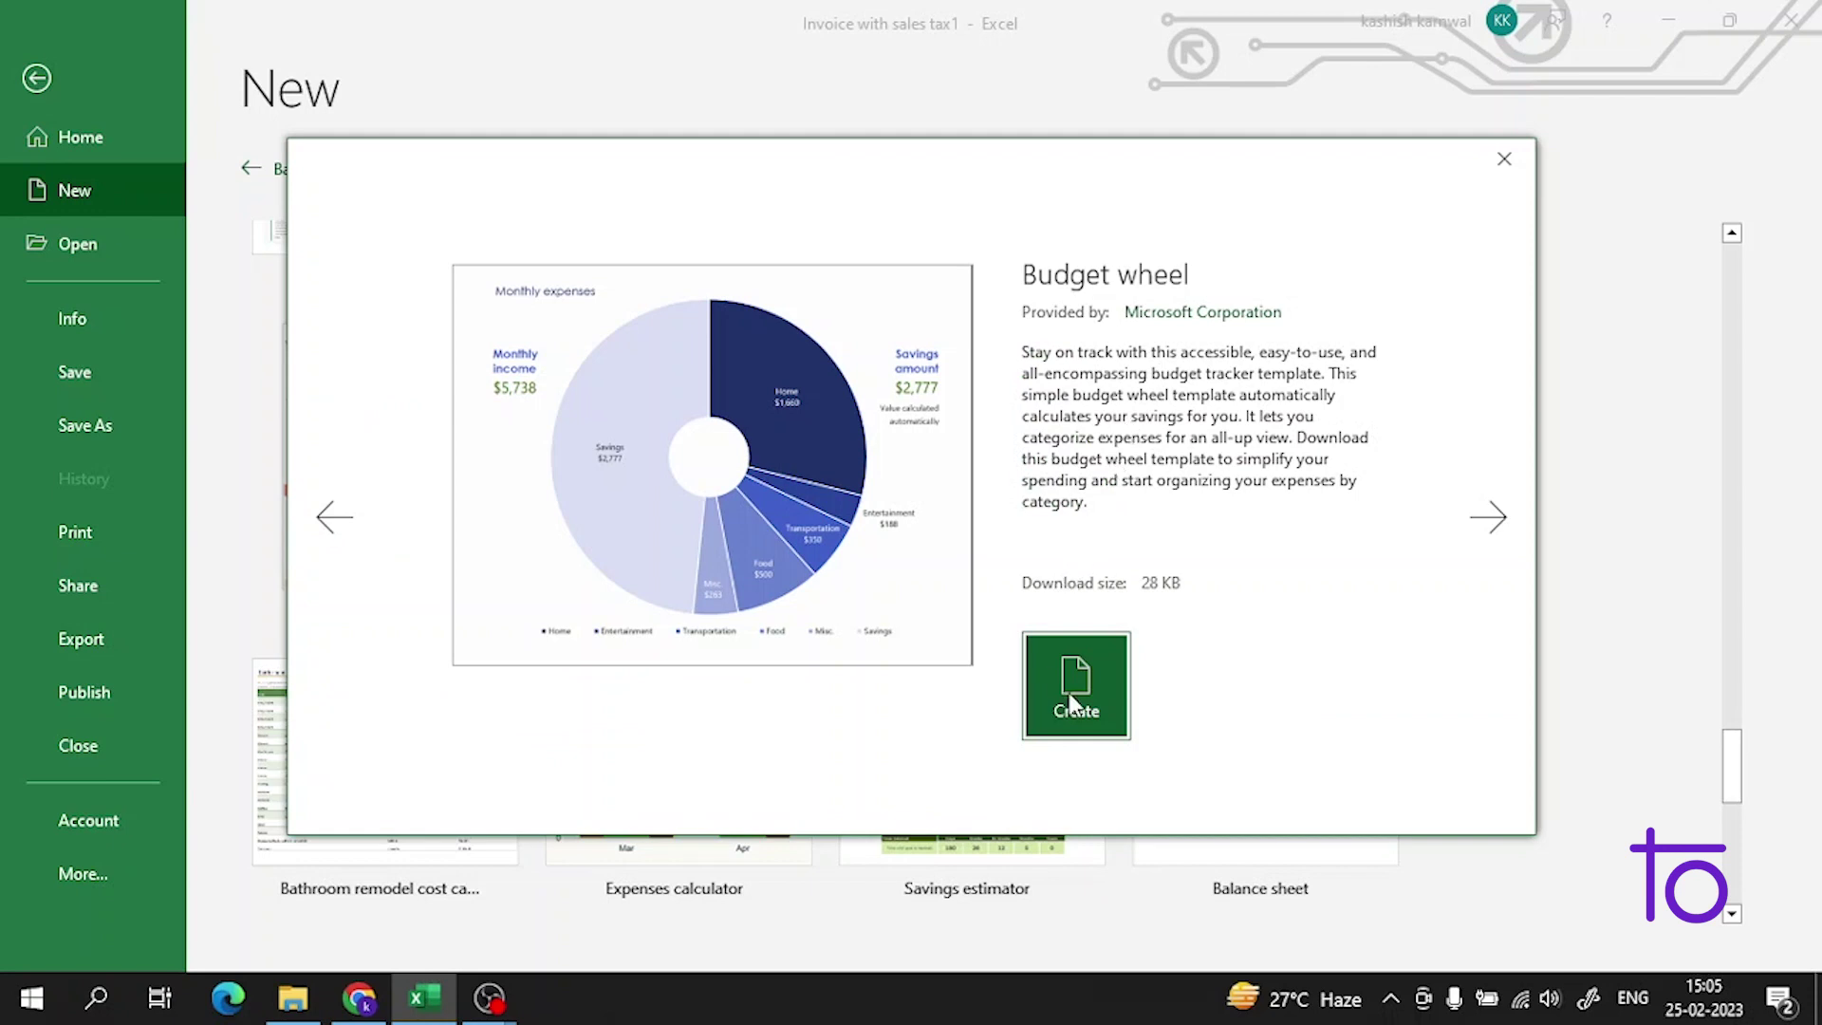
pyautogui.click(1071, 700)
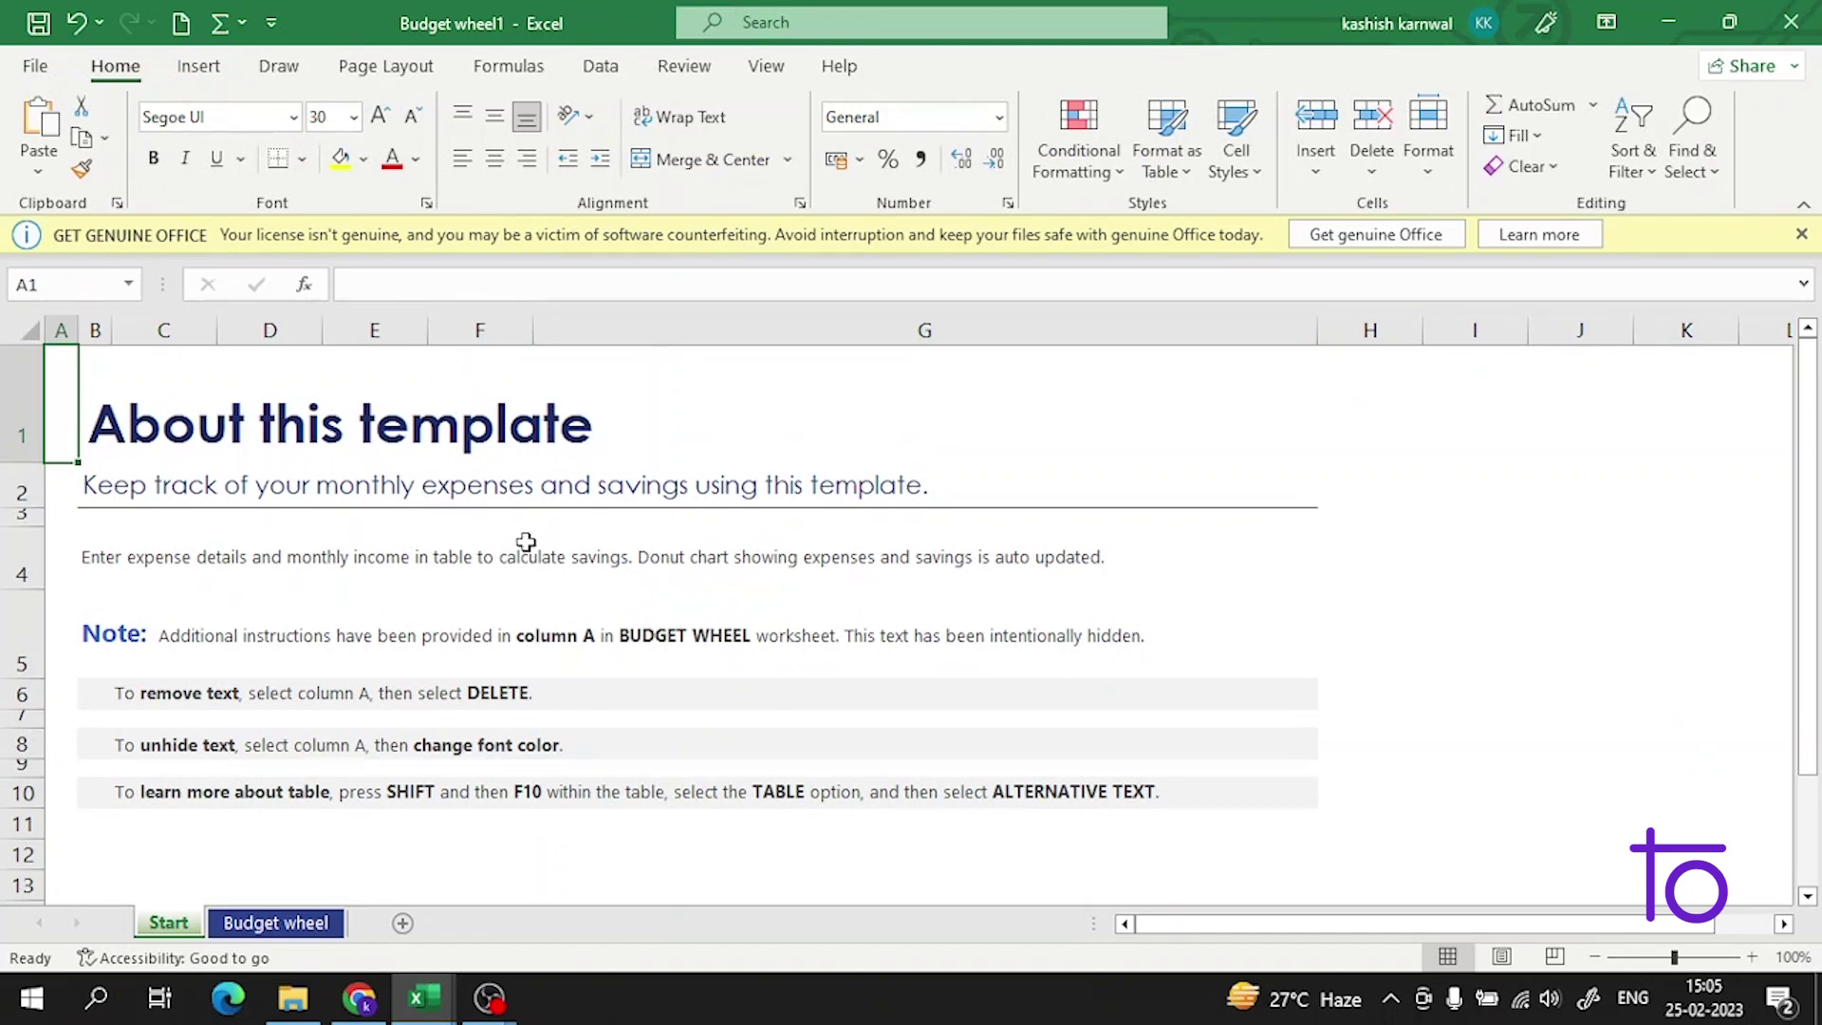
pyautogui.scroll(-4, 1334, 467)
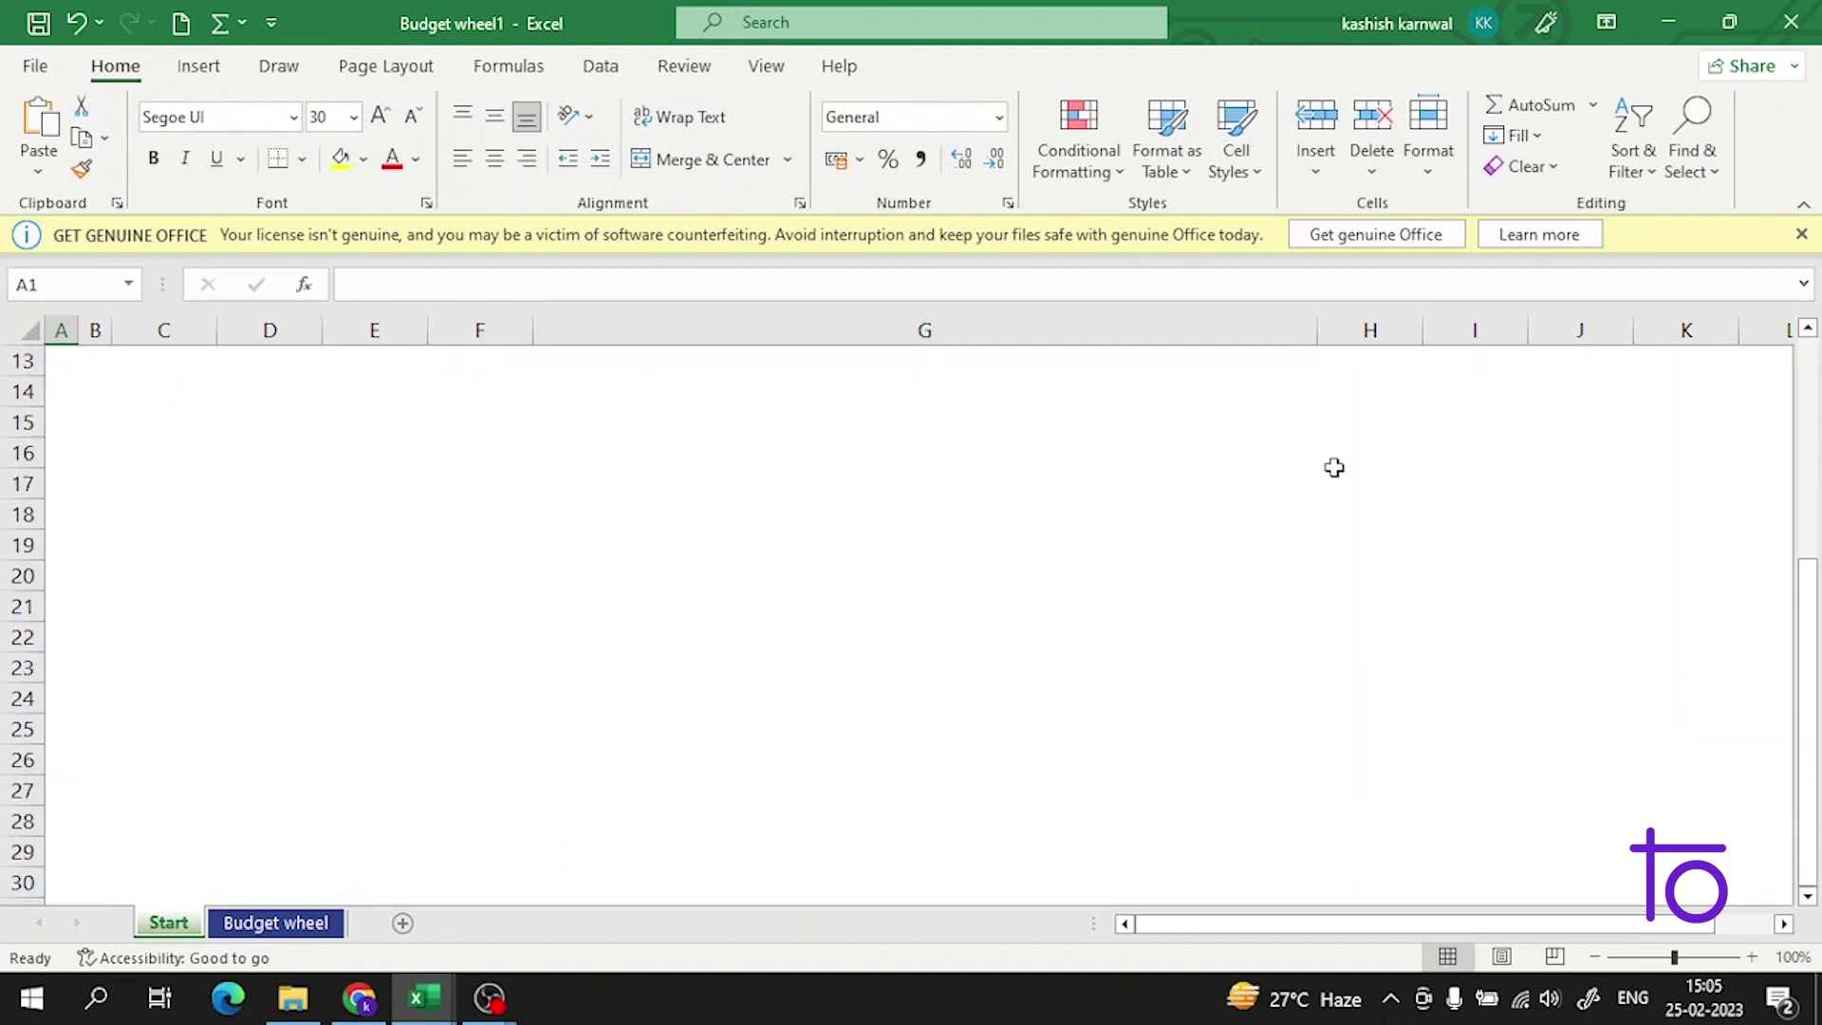
pyautogui.scroll(1, 1334, 467)
pyautogui.click(275, 922)
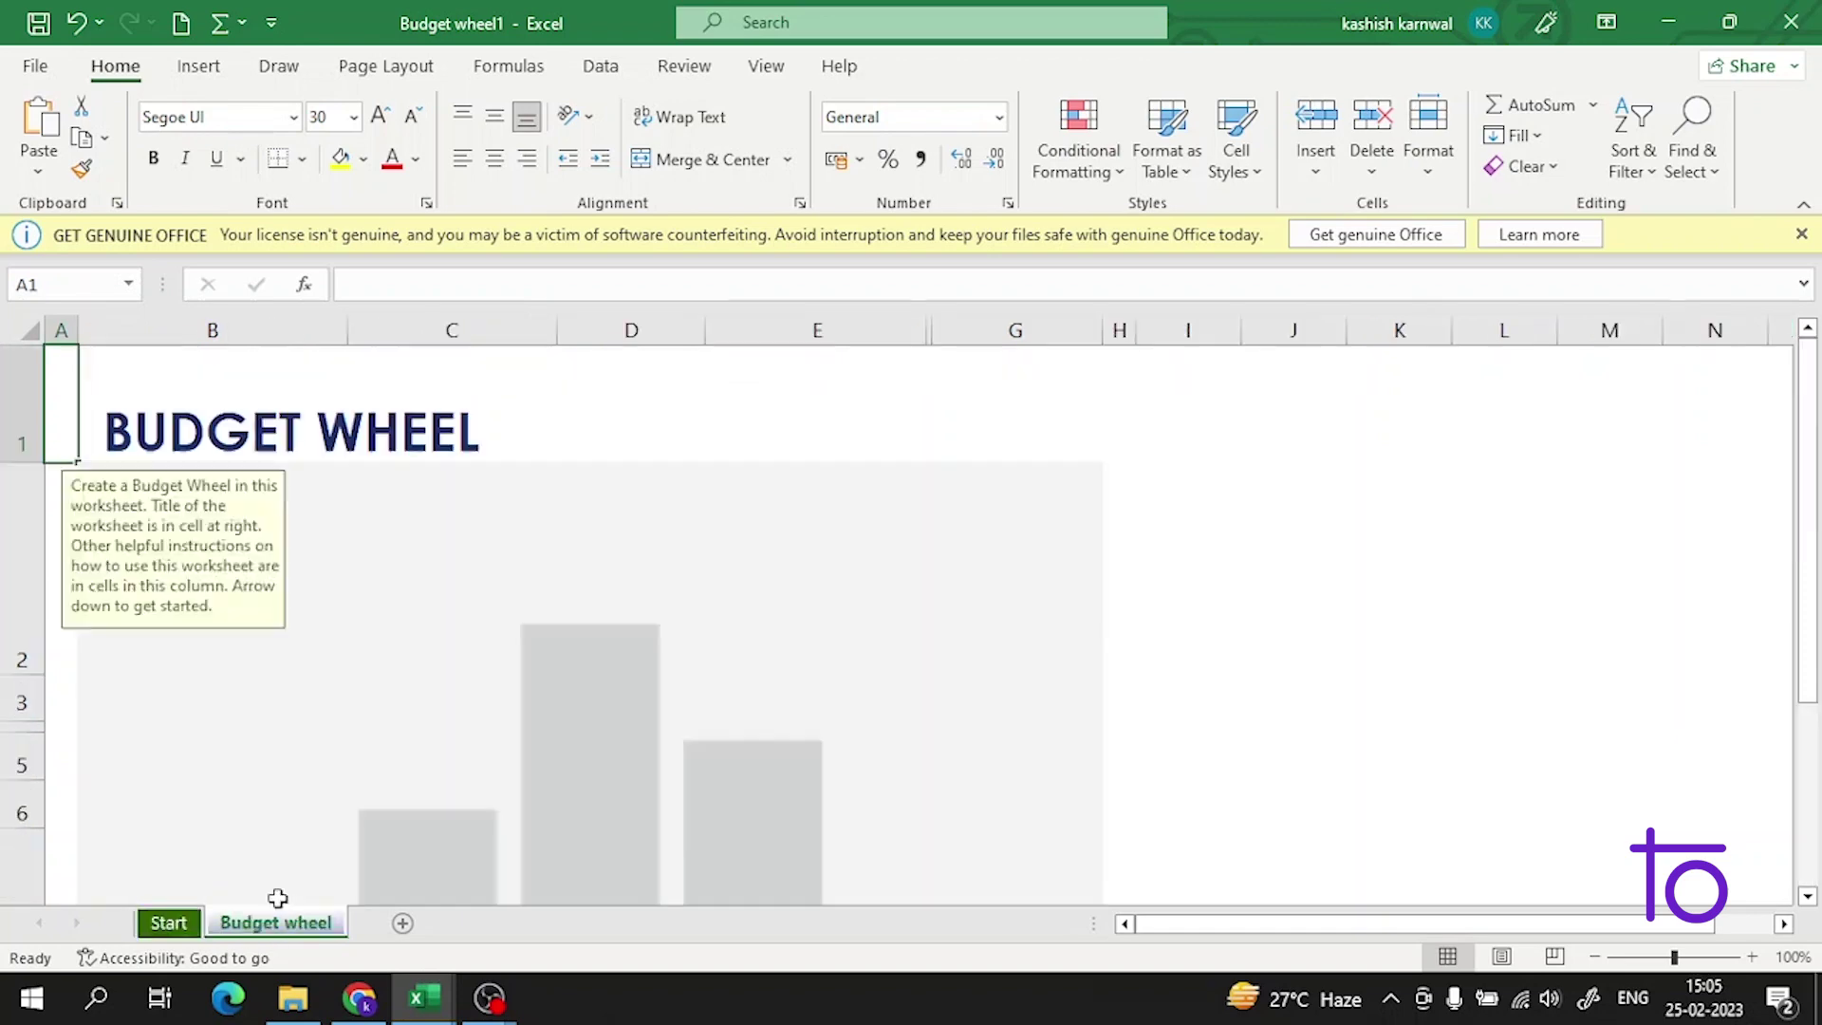
pyautogui.scroll(-3, 427, 607)
pyautogui.scroll(3, 488, 583)
pyautogui.scroll(-3, 488, 582)
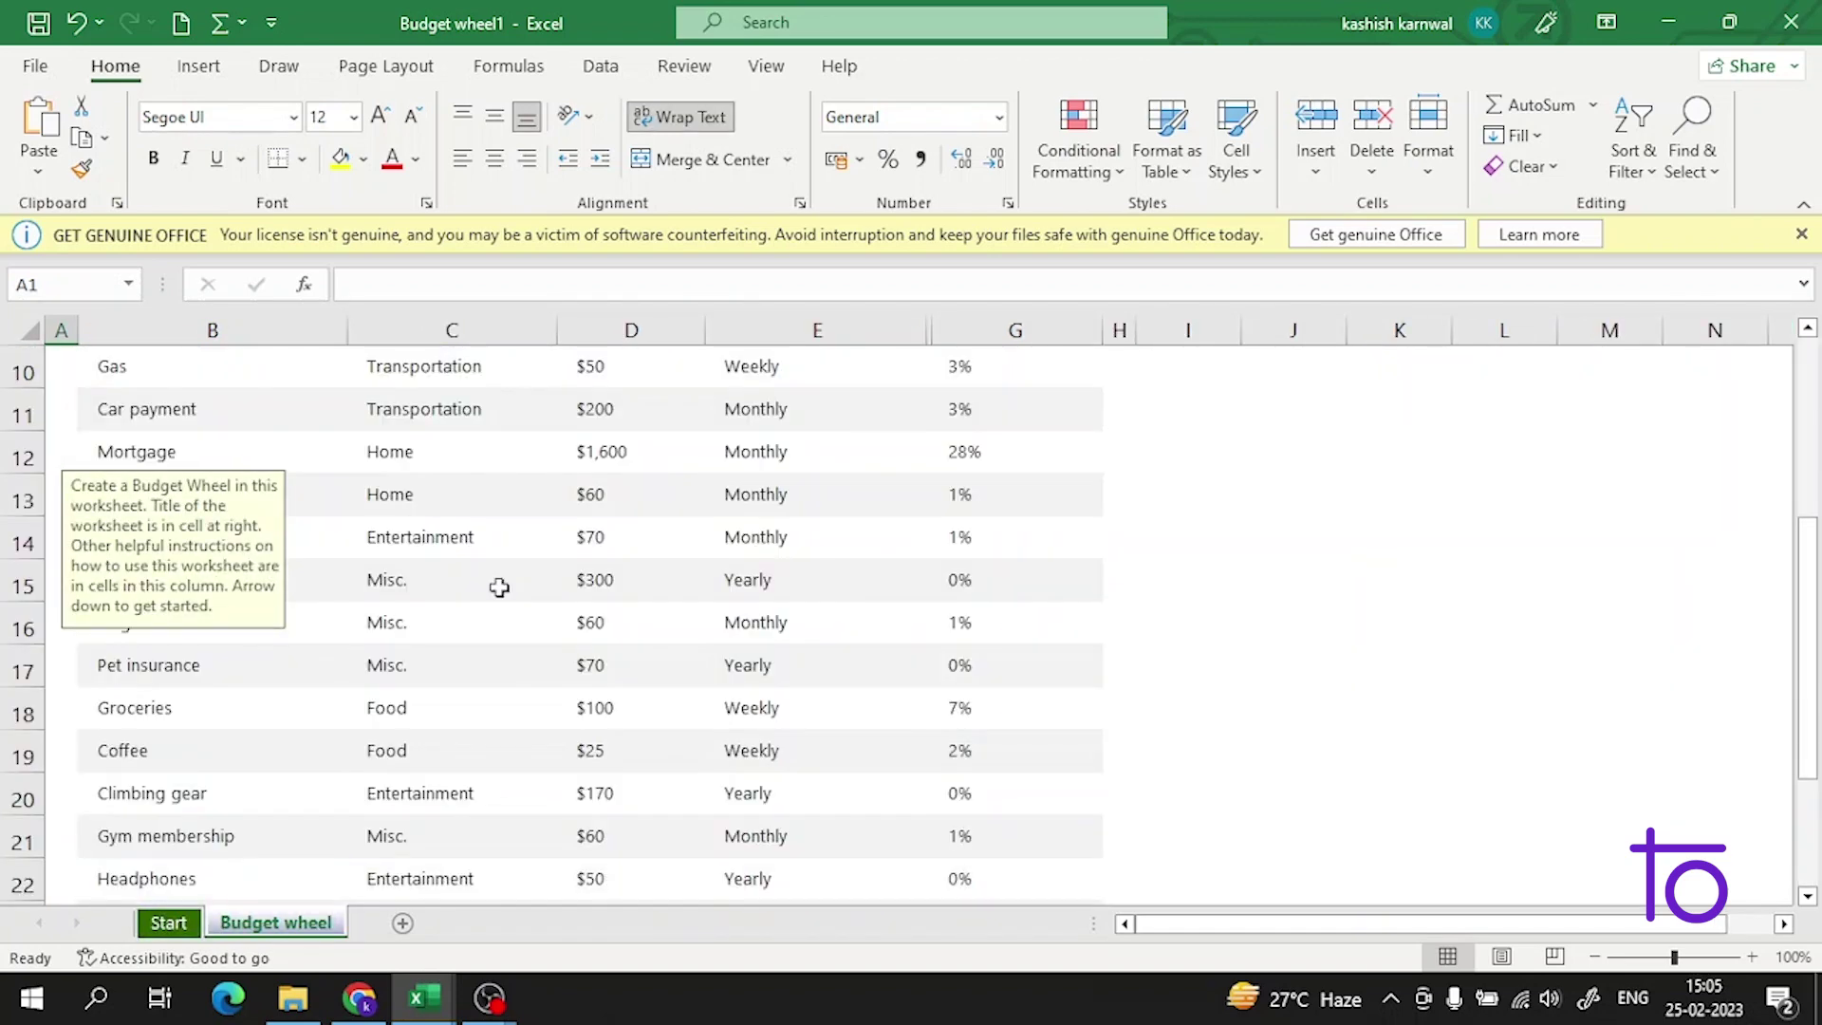
pyautogui.scroll(-3, 500, 594)
pyautogui.scroll(8, 500, 594)
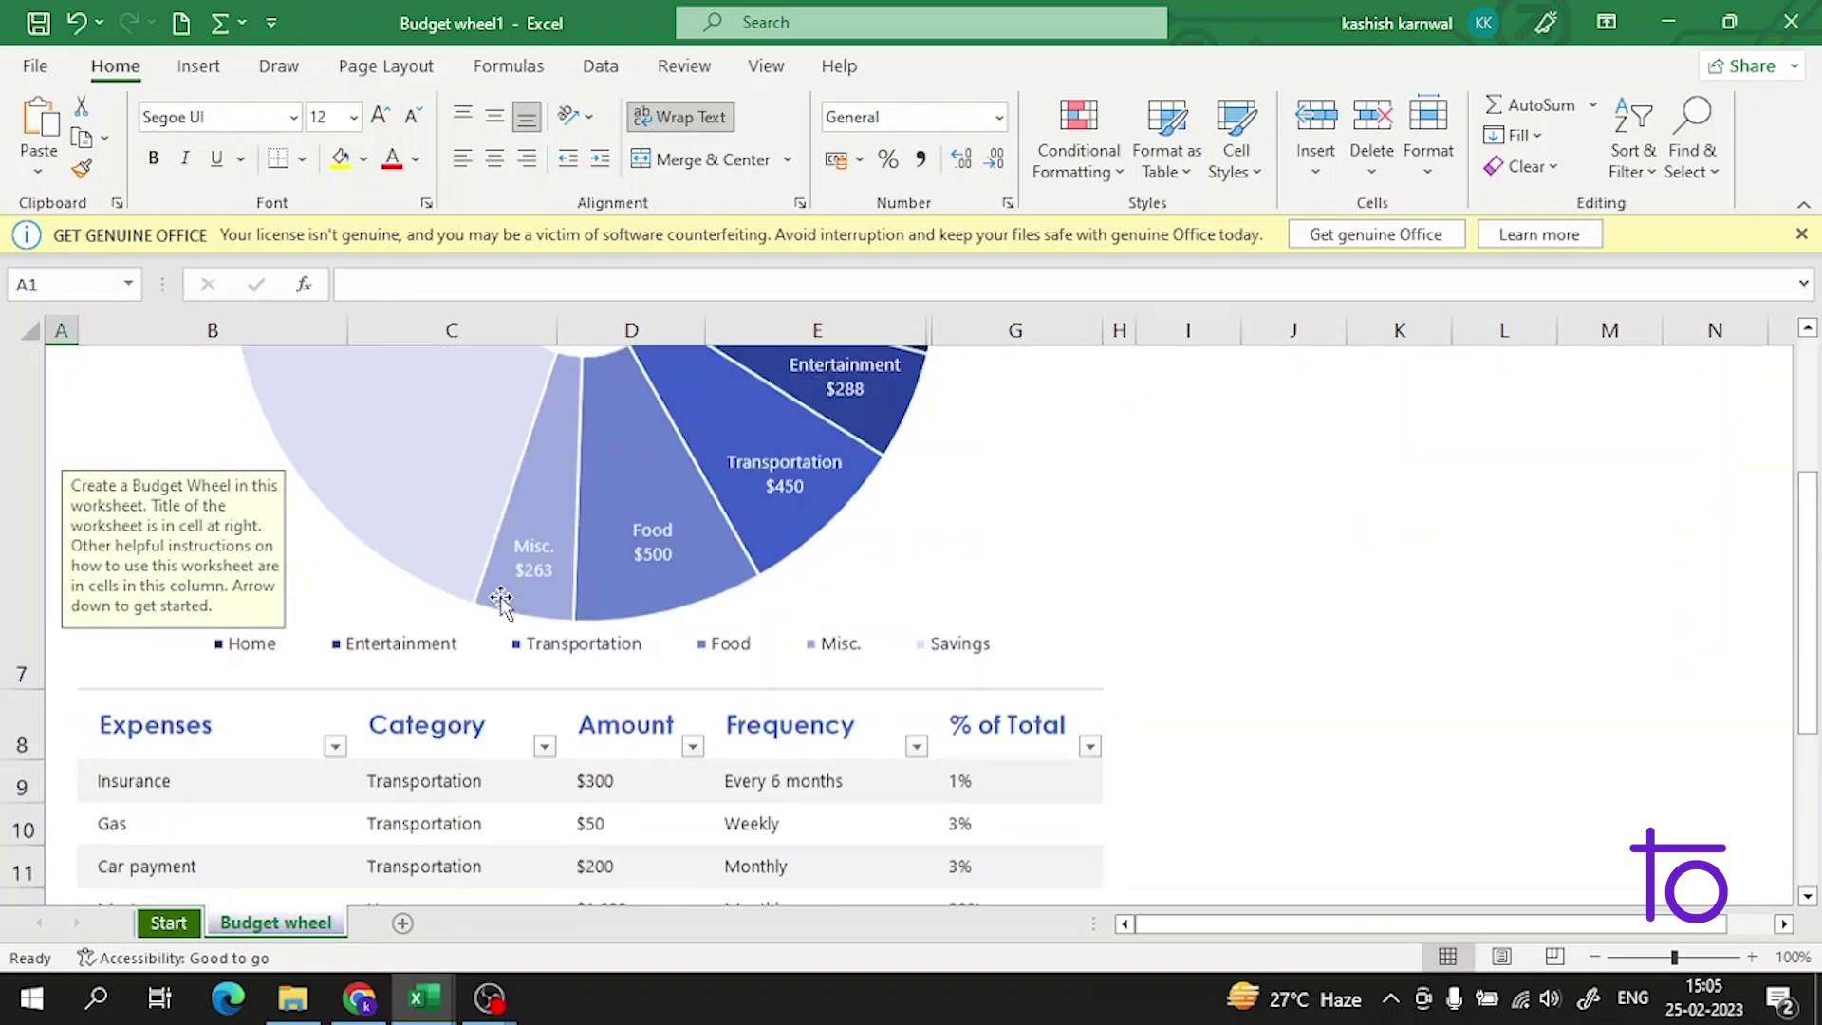
pyautogui.click(553, 628)
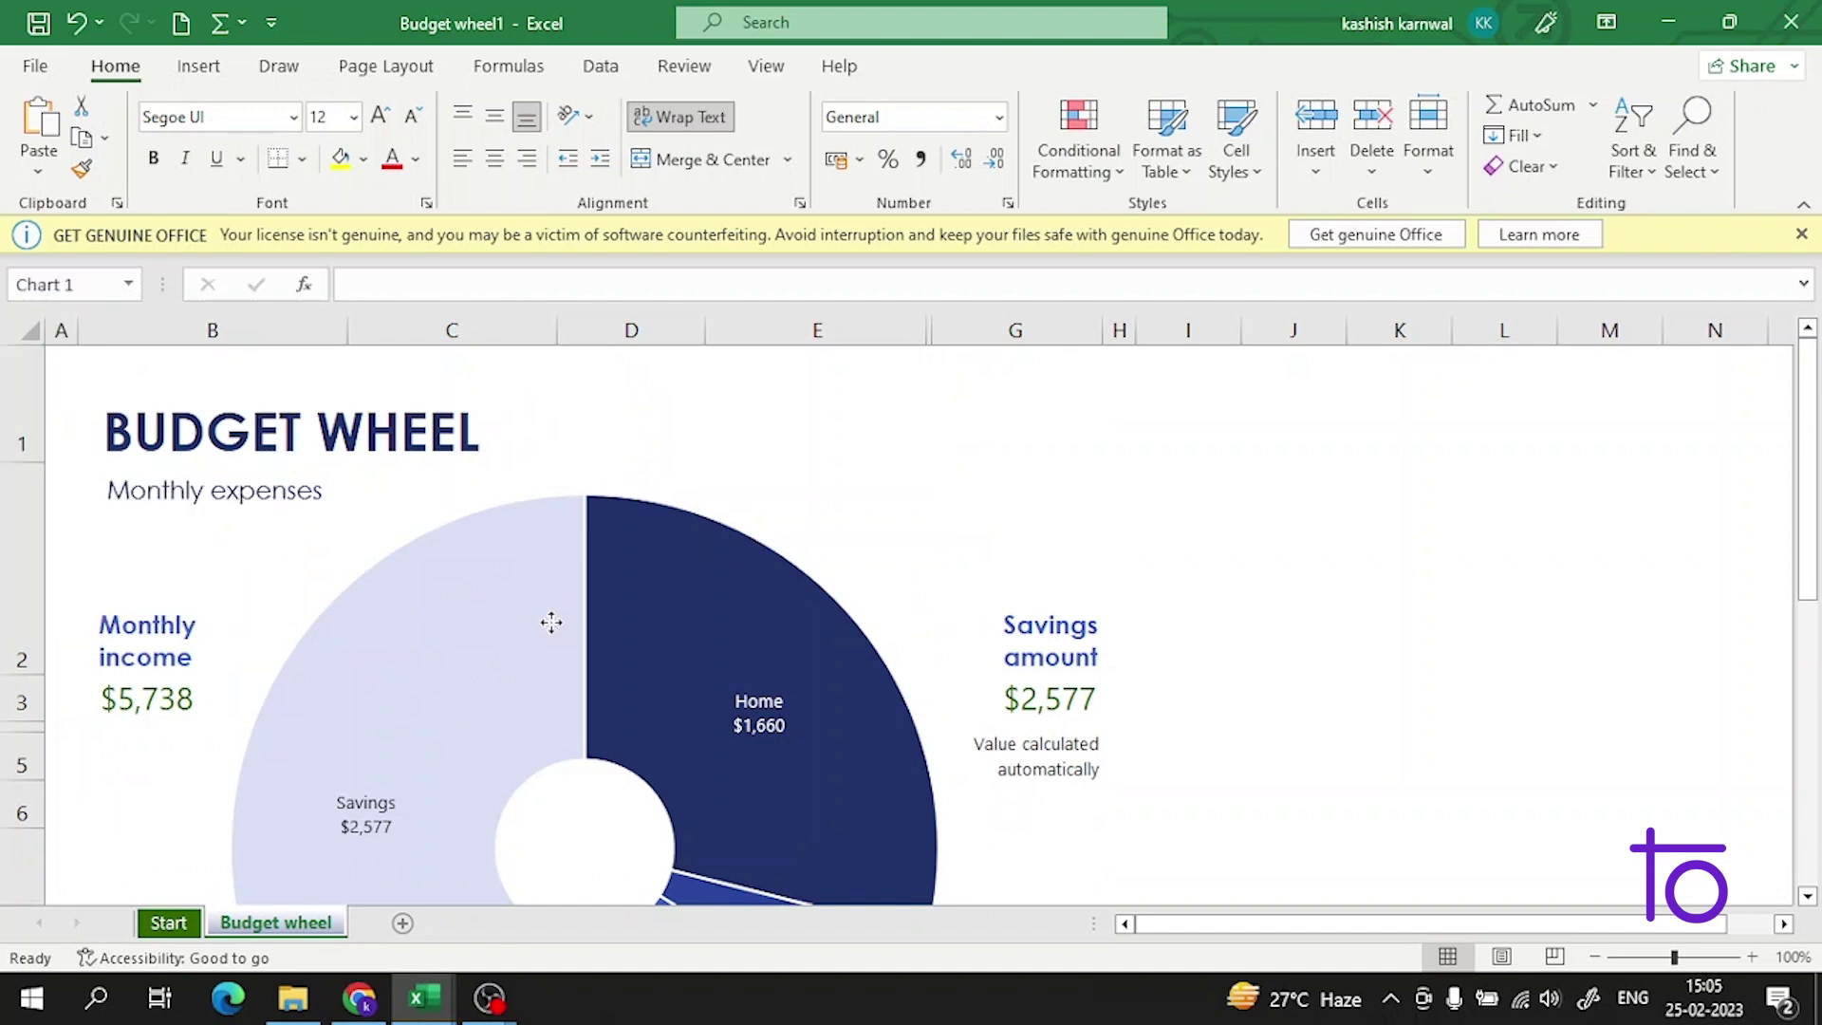
pyautogui.click(551, 621)
pyautogui.scroll(-1, 1208, 488)
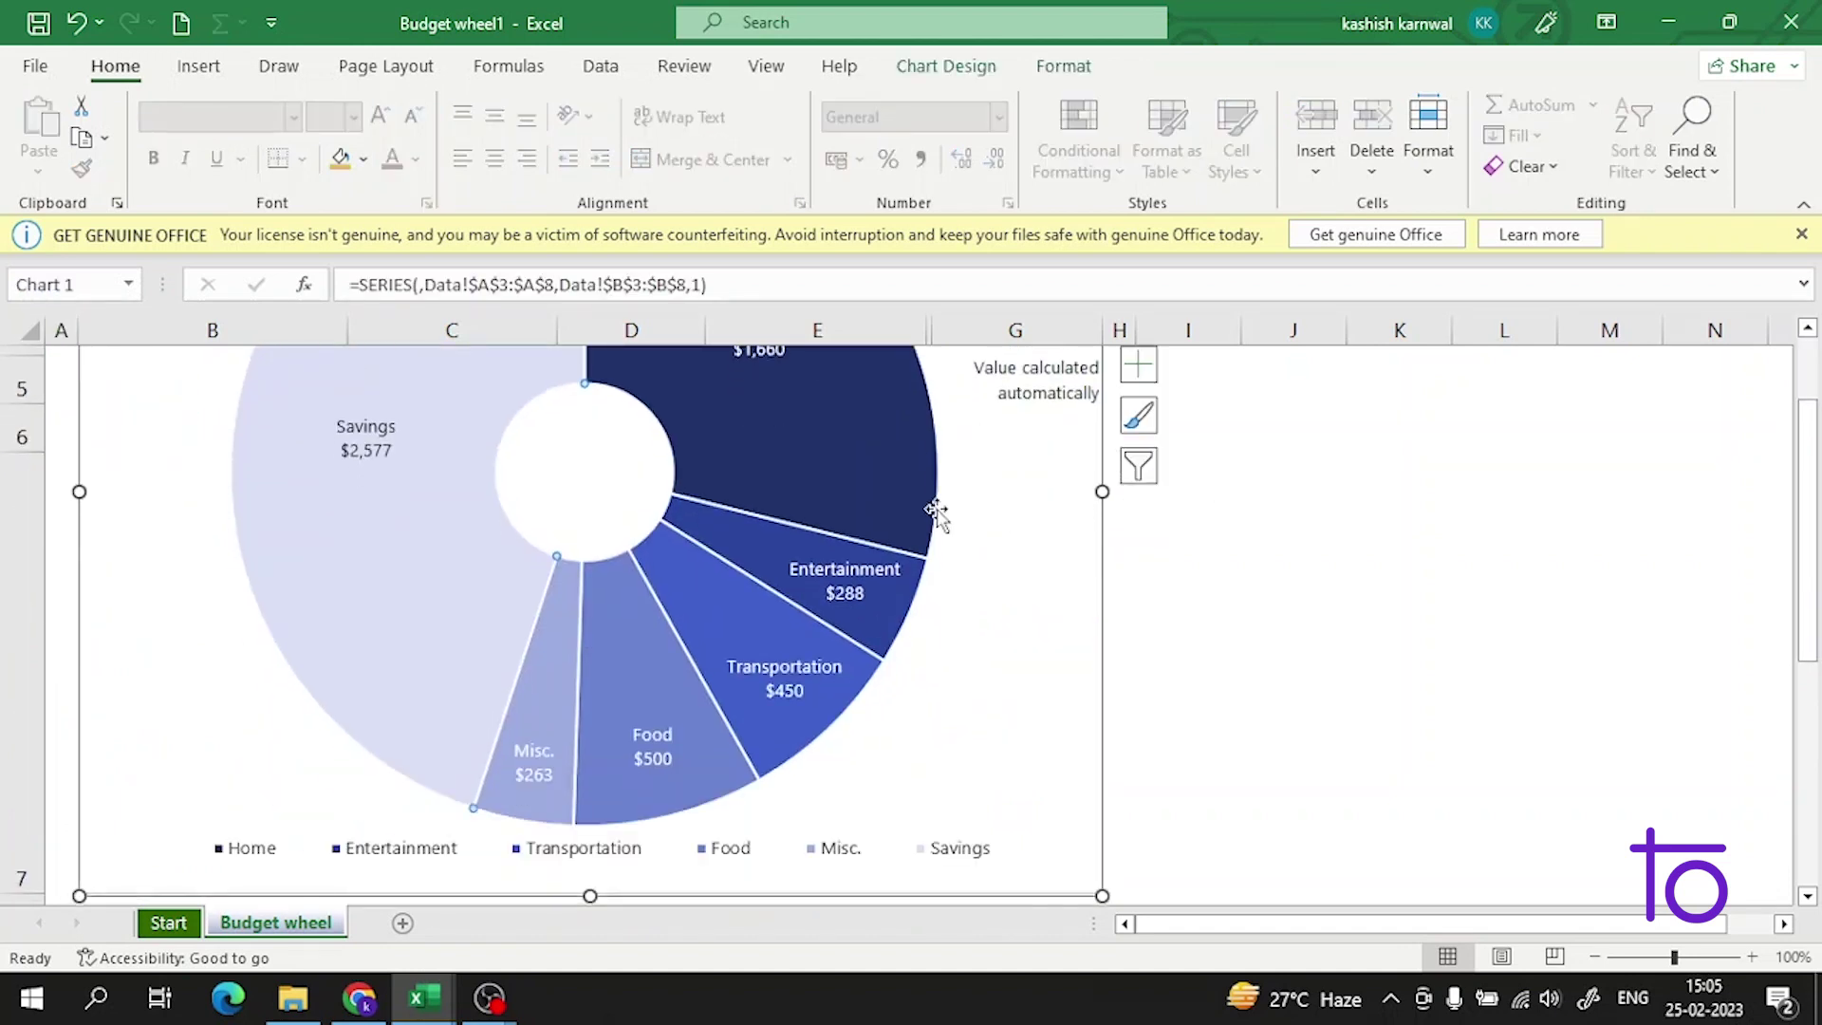
pyautogui.click(859, 572)
pyautogui.click(864, 587)
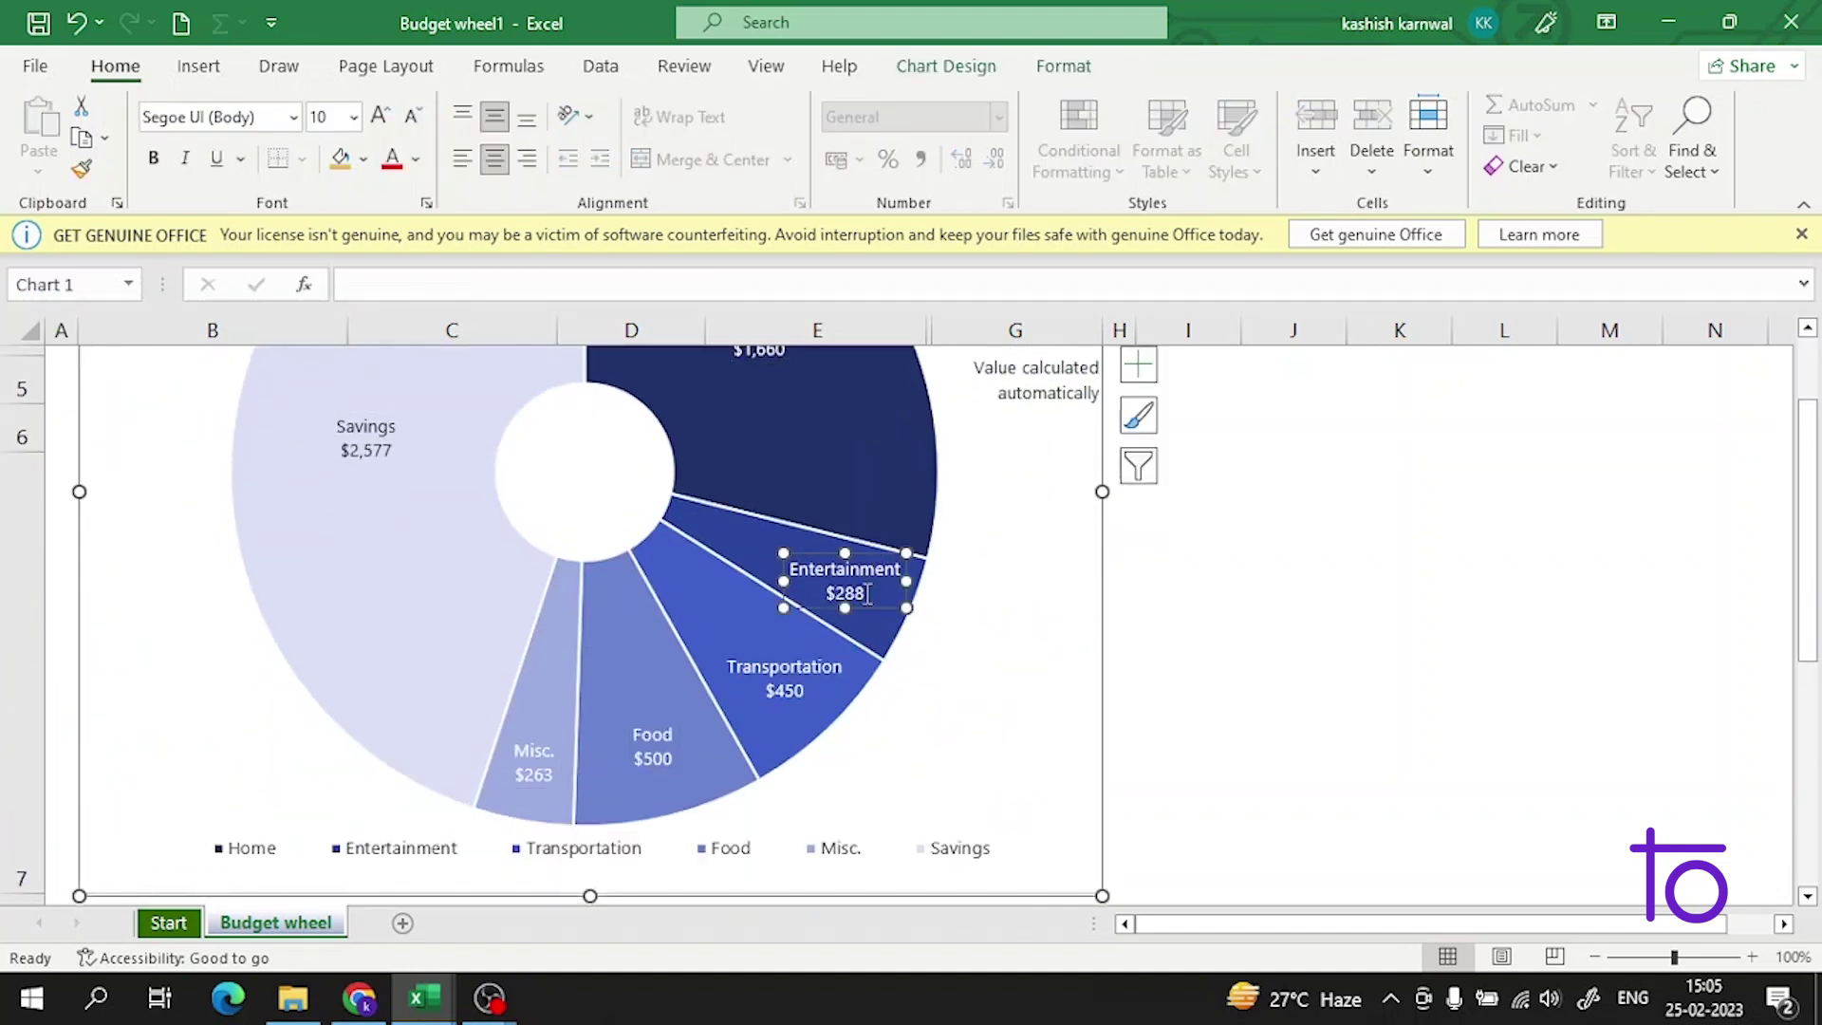
pyautogui.doubleClick(867, 593)
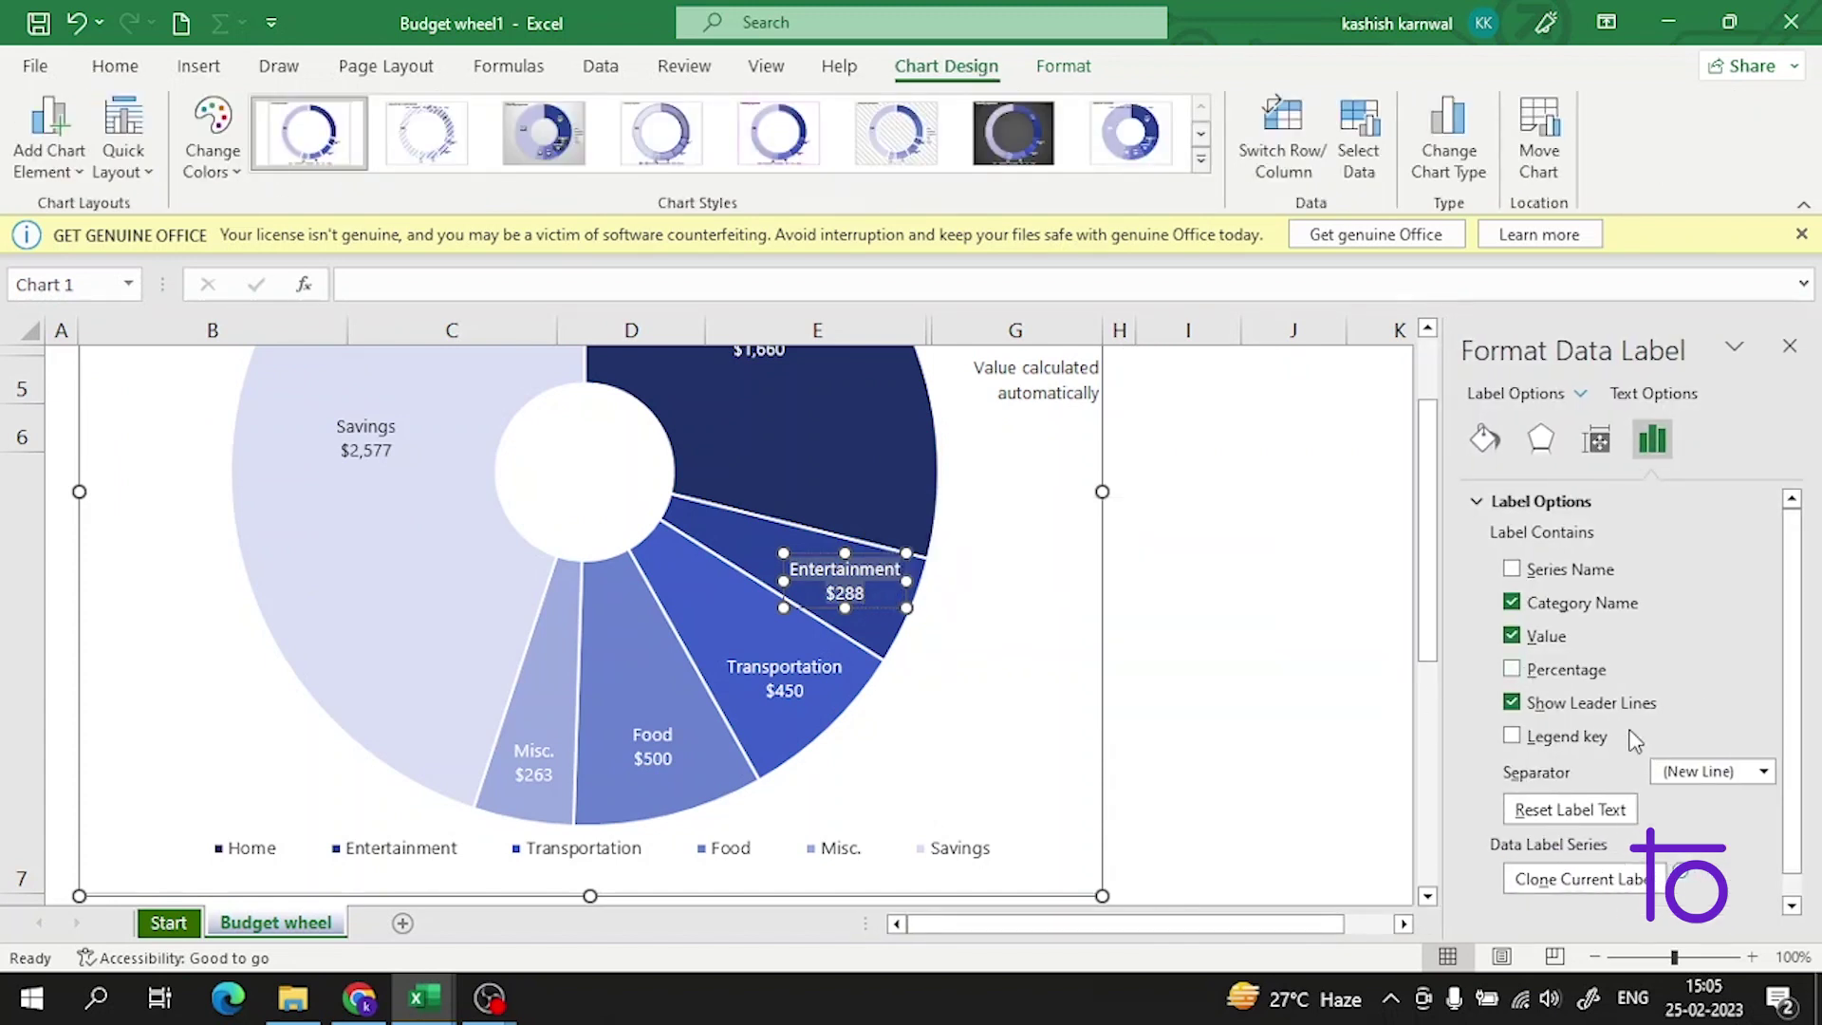
pyautogui.scroll(-1, 1346, 706)
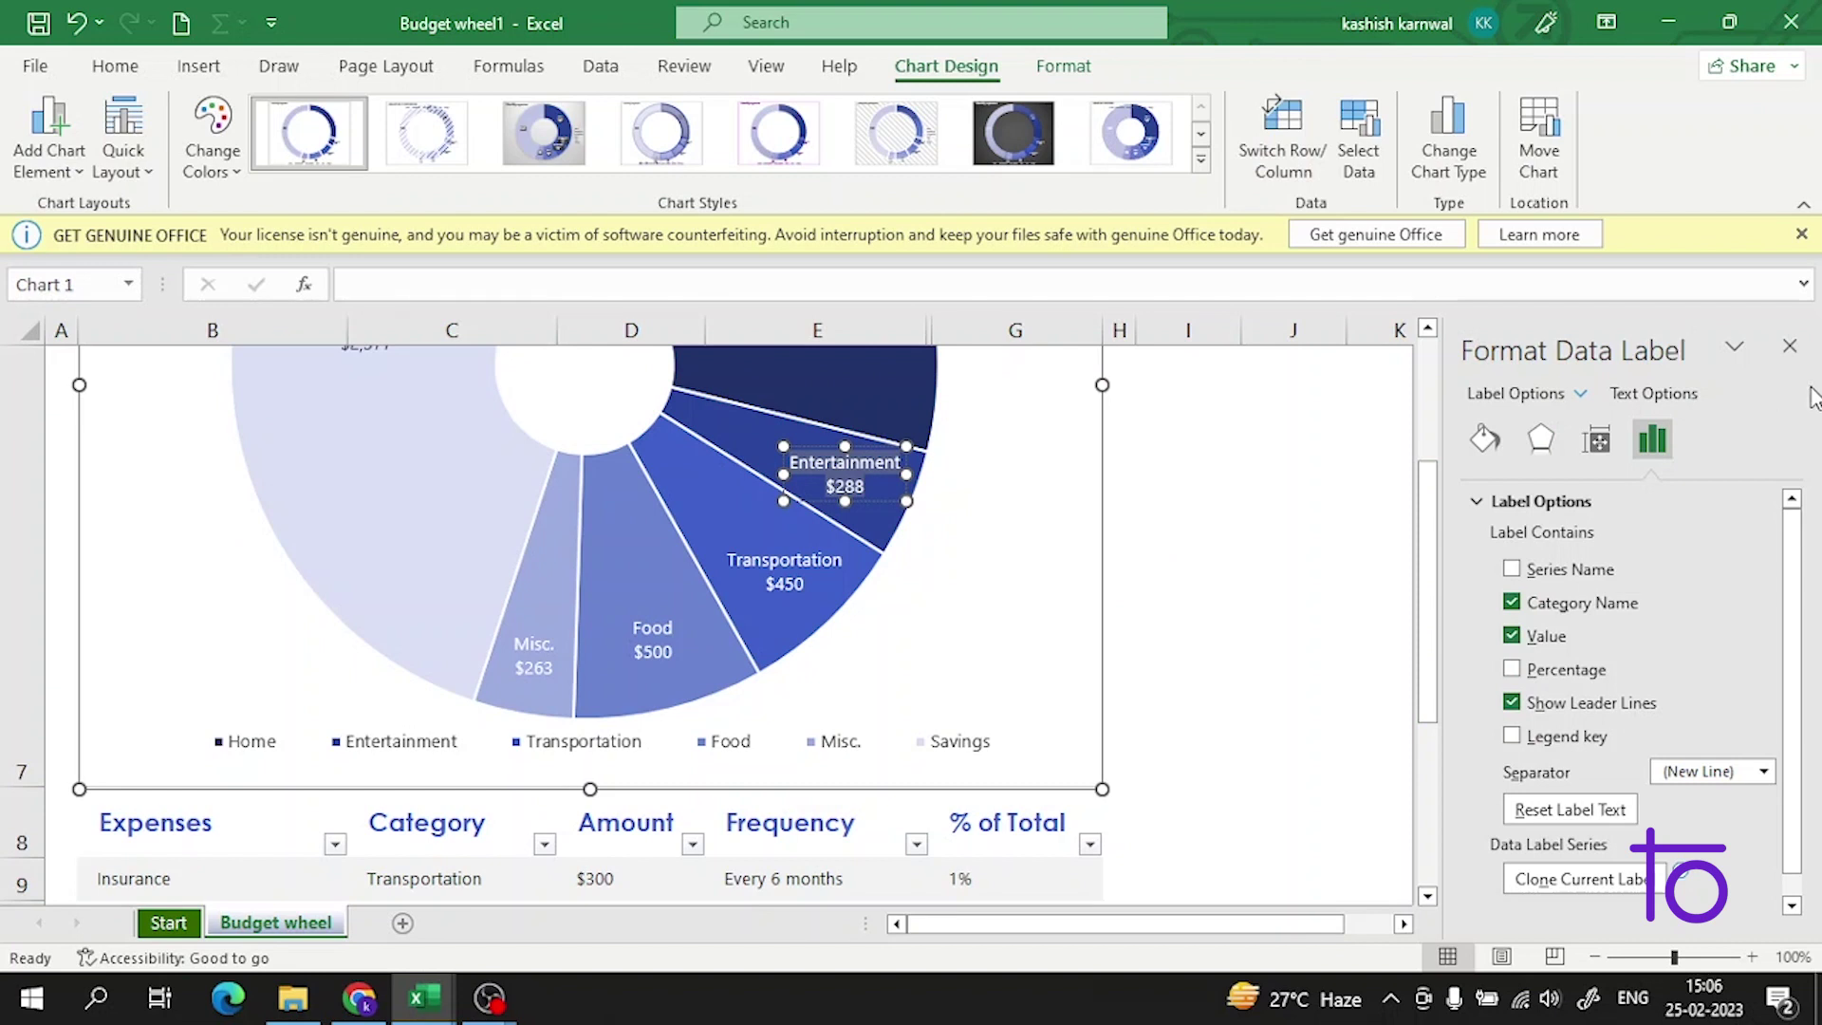
pyautogui.click(1790, 345)
pyautogui.scroll(3, 1249, 542)
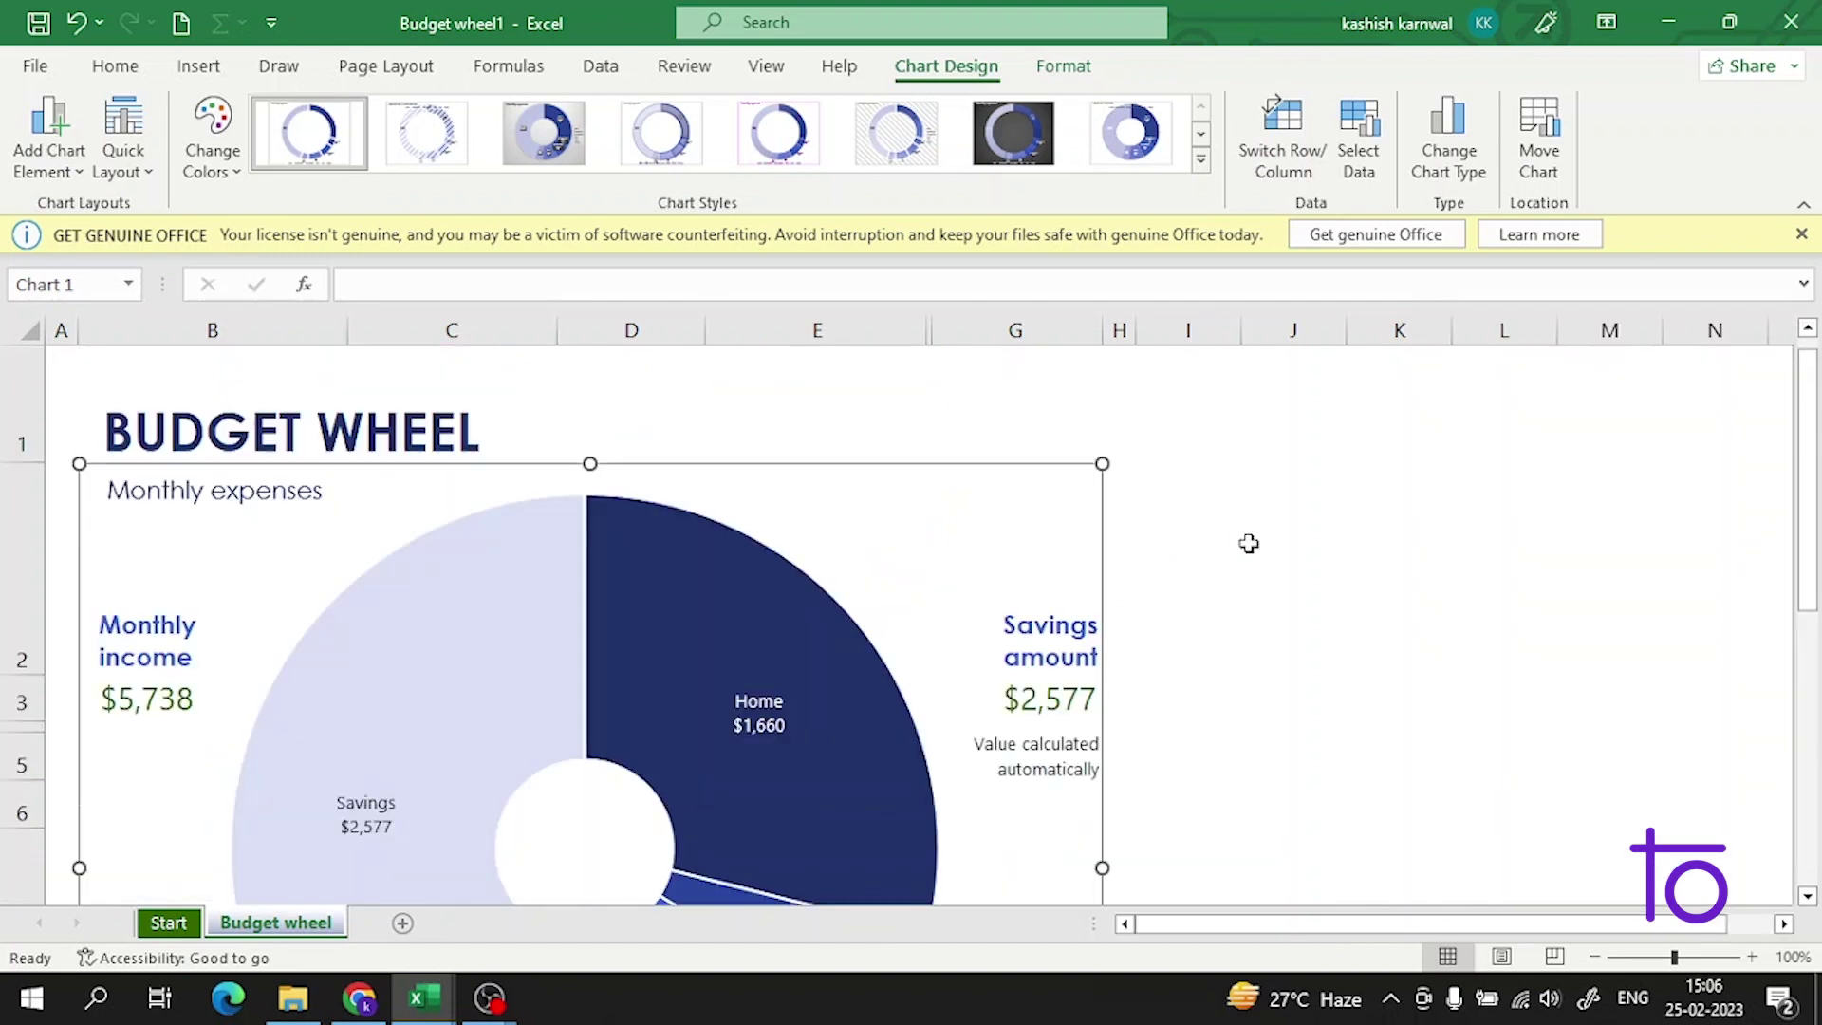
pyautogui.click(1295, 569)
pyautogui.click(1366, 422)
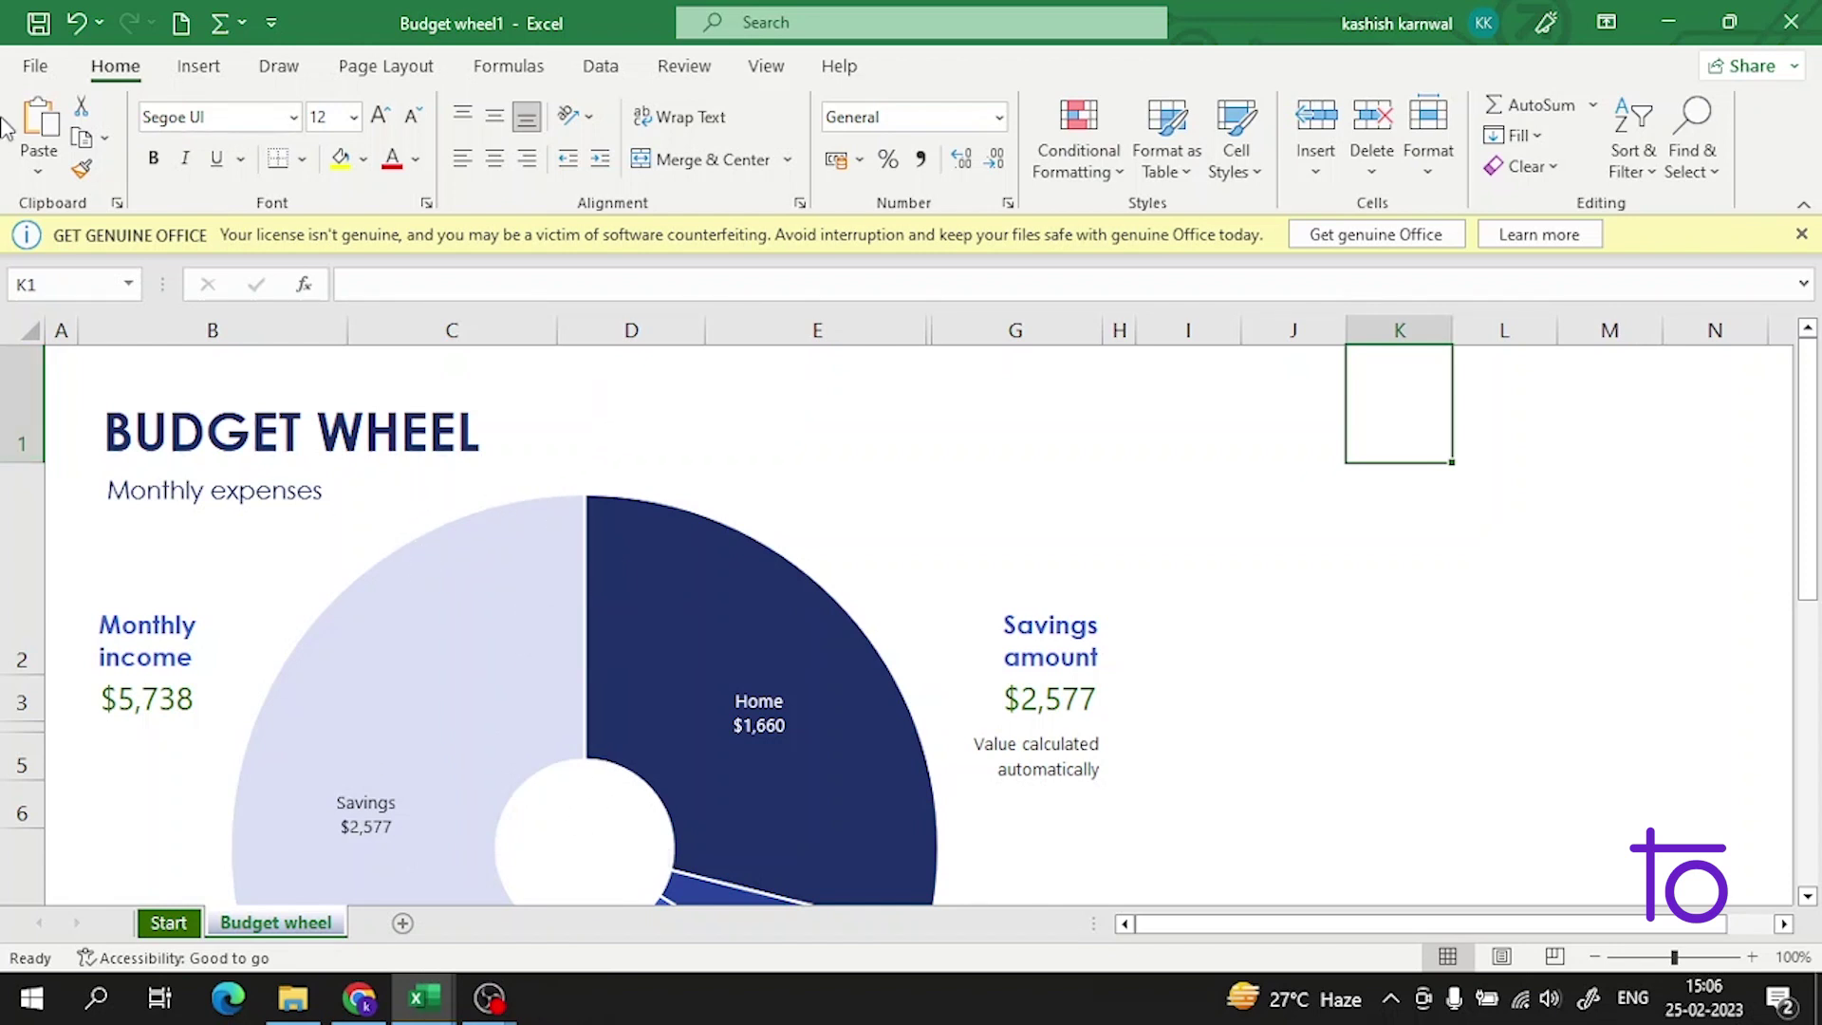
# Step: Browse Planners and Trackers templates and create a workbook from Credit card tracker
pyautogui.click(22, 64)
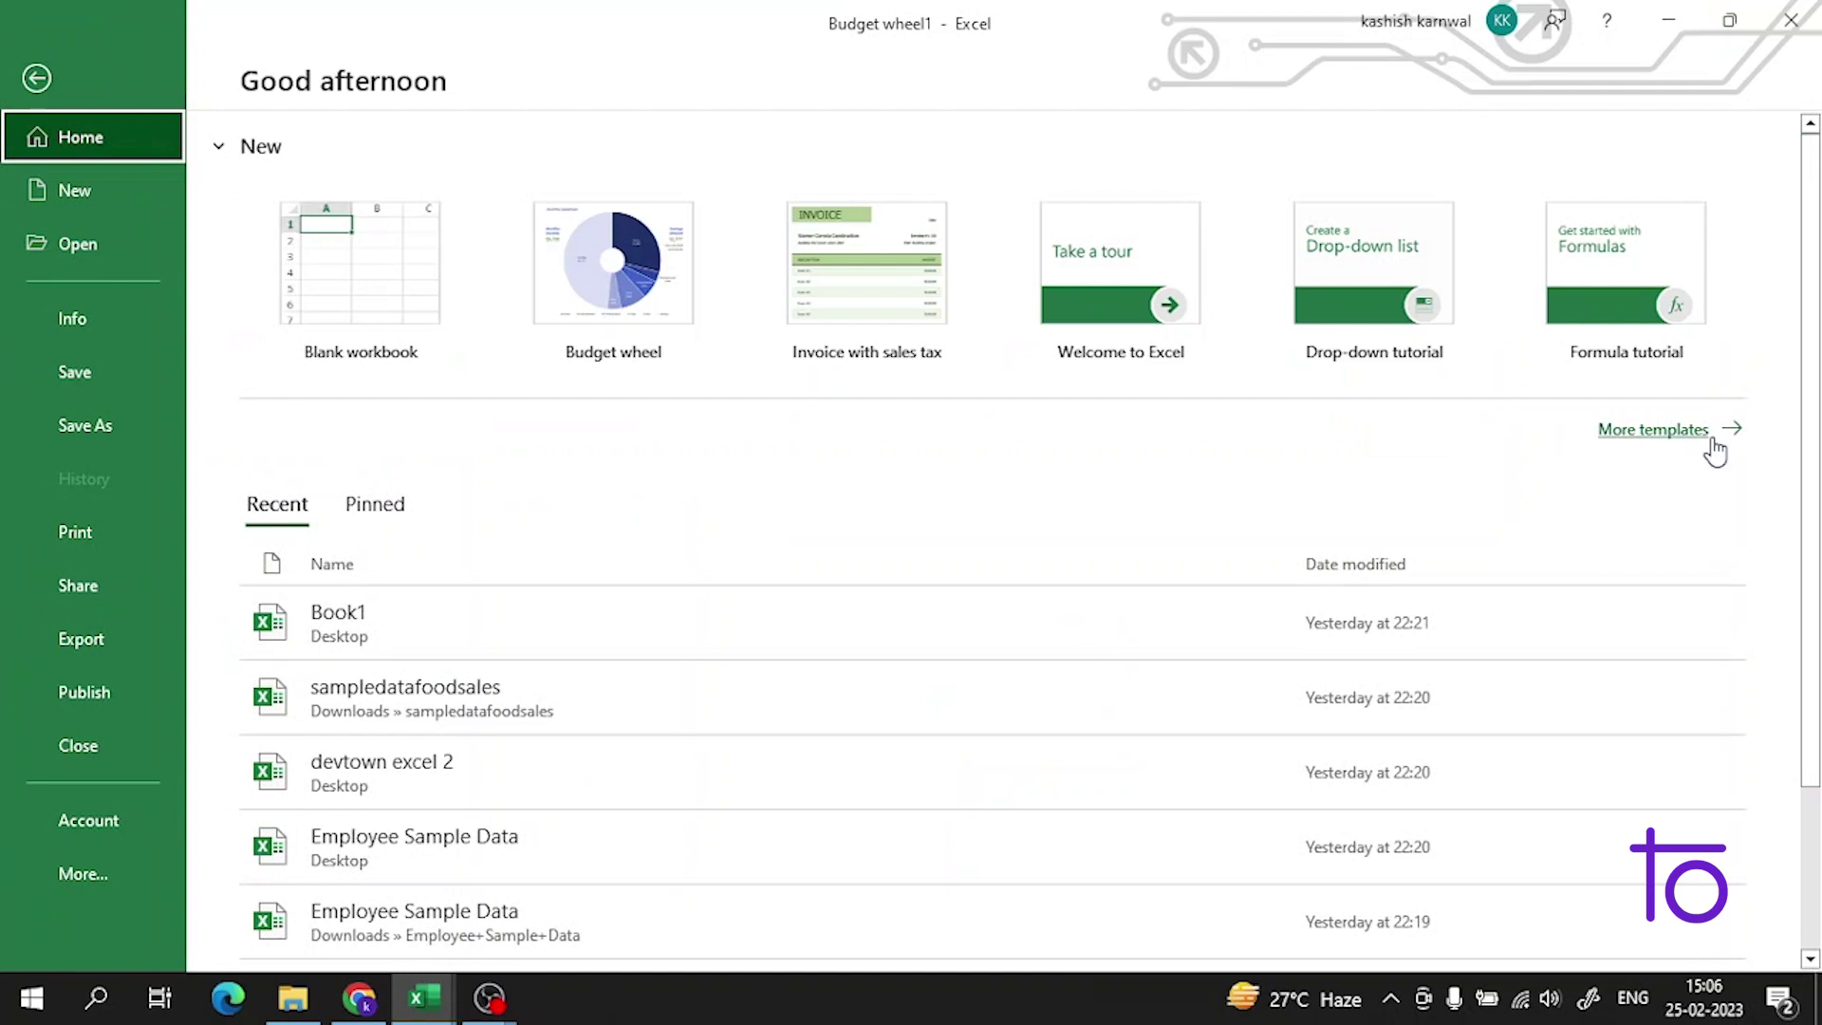
pyautogui.click(1712, 442)
pyautogui.scroll(-1, 944, 439)
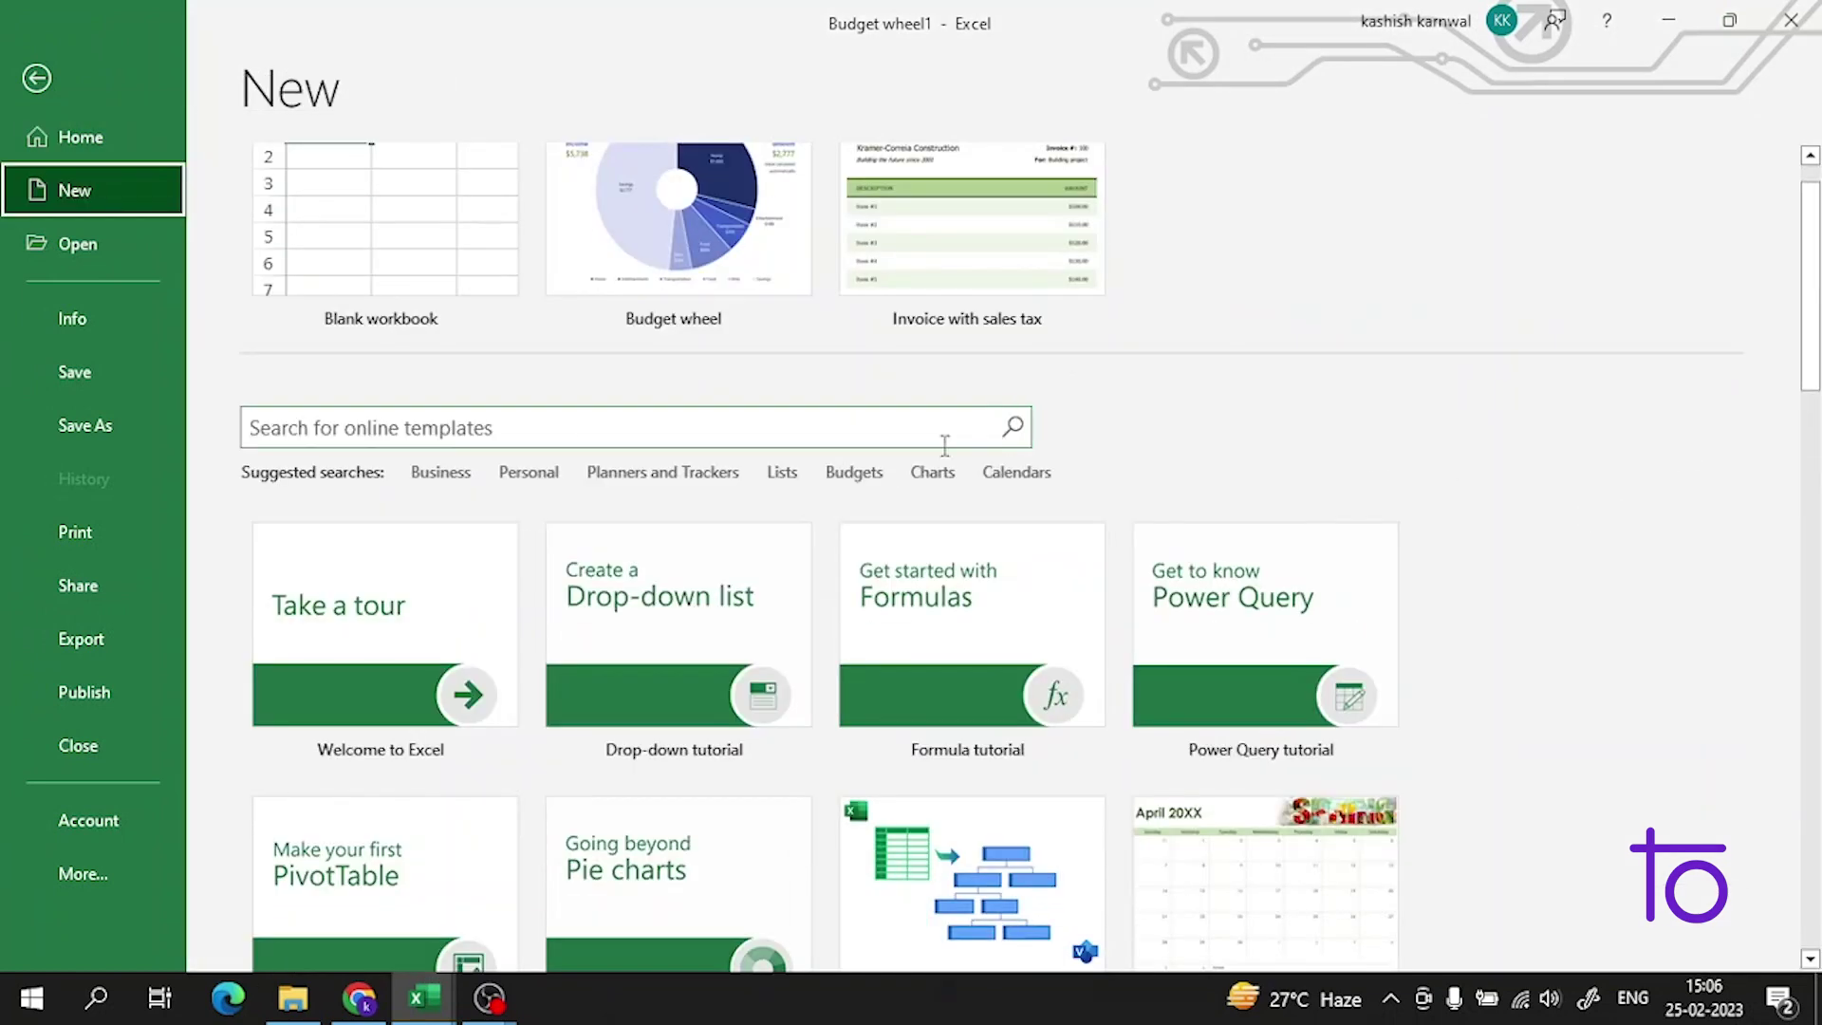
pyautogui.click(645, 475)
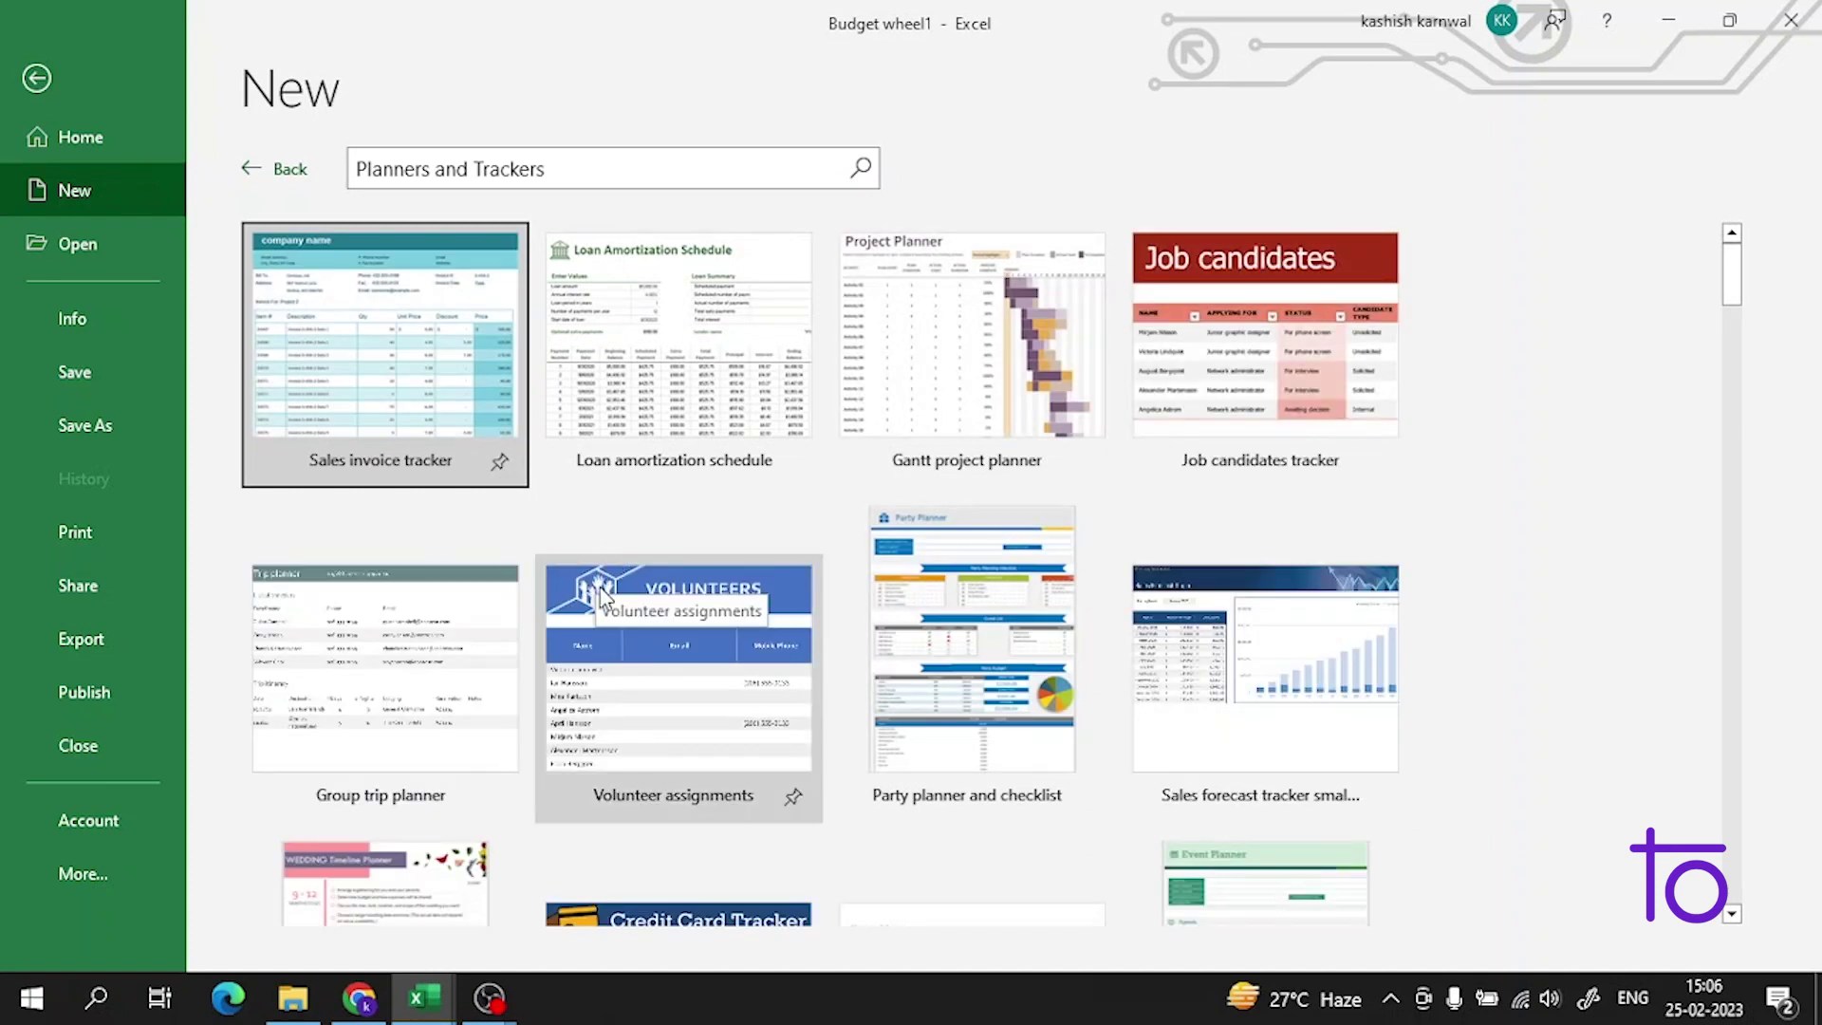
pyautogui.scroll(-5, 600, 600)
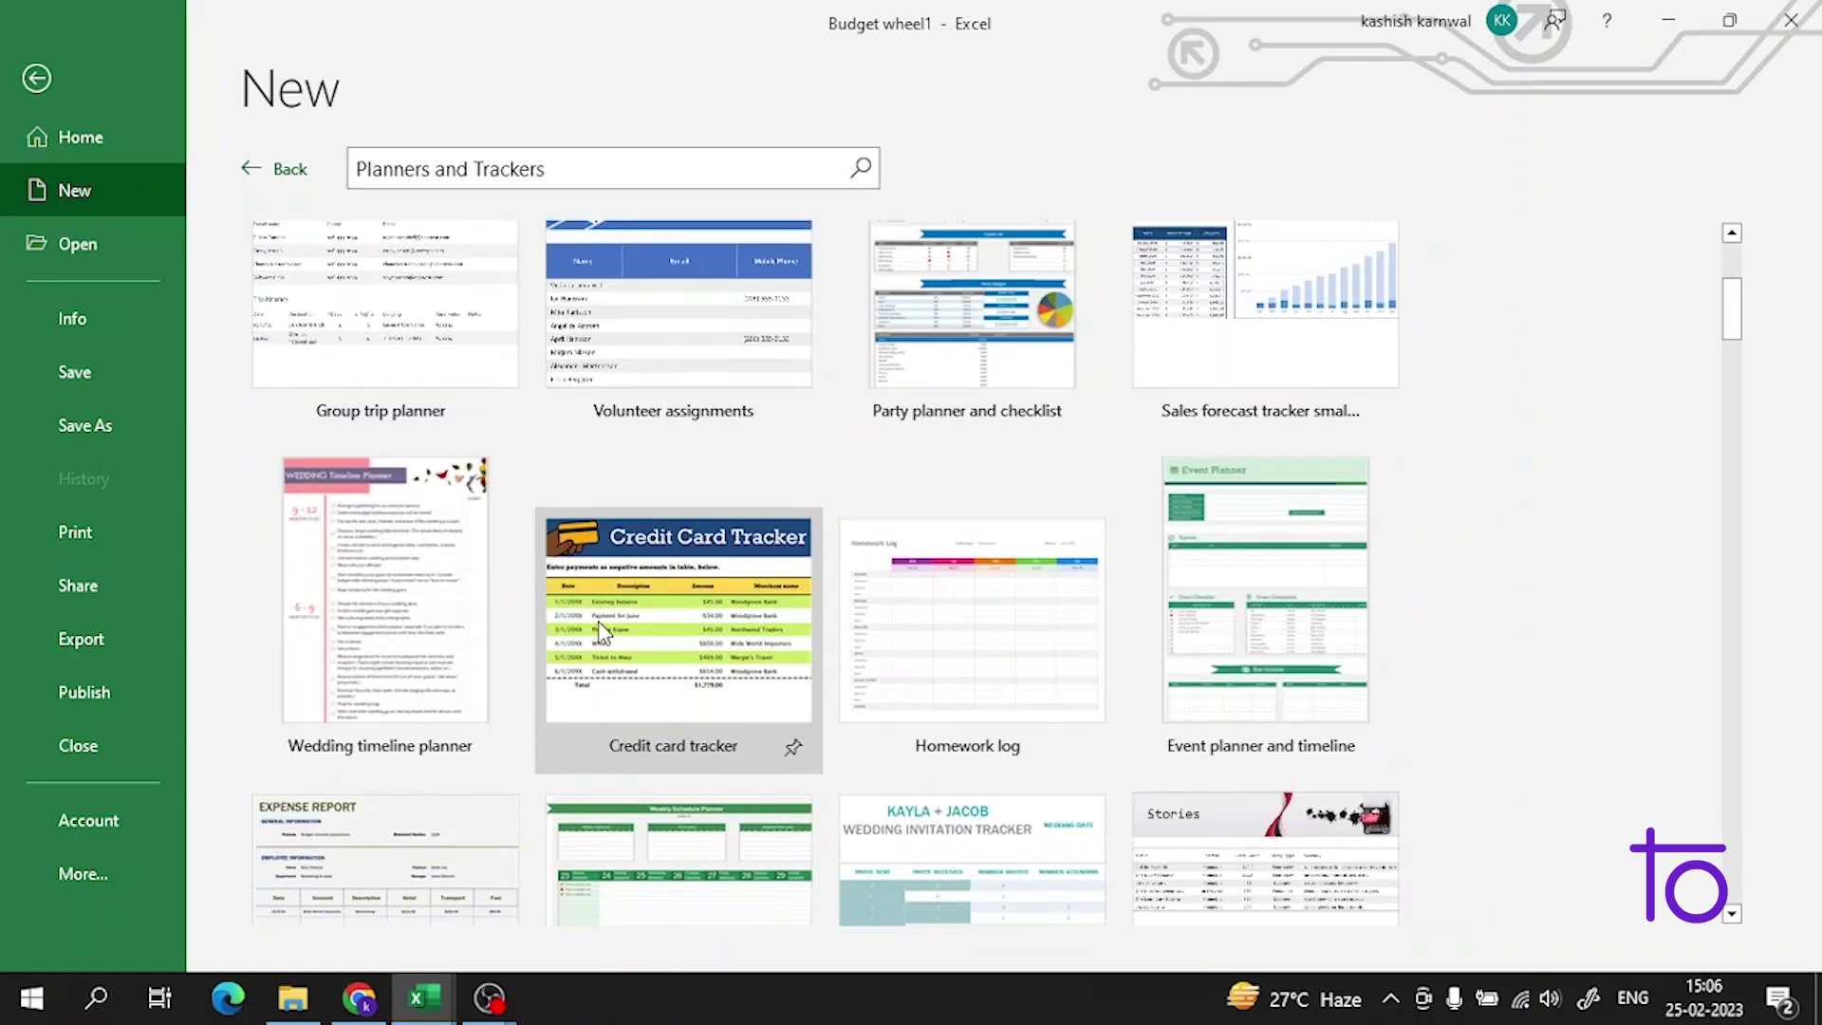
pyautogui.click(599, 631)
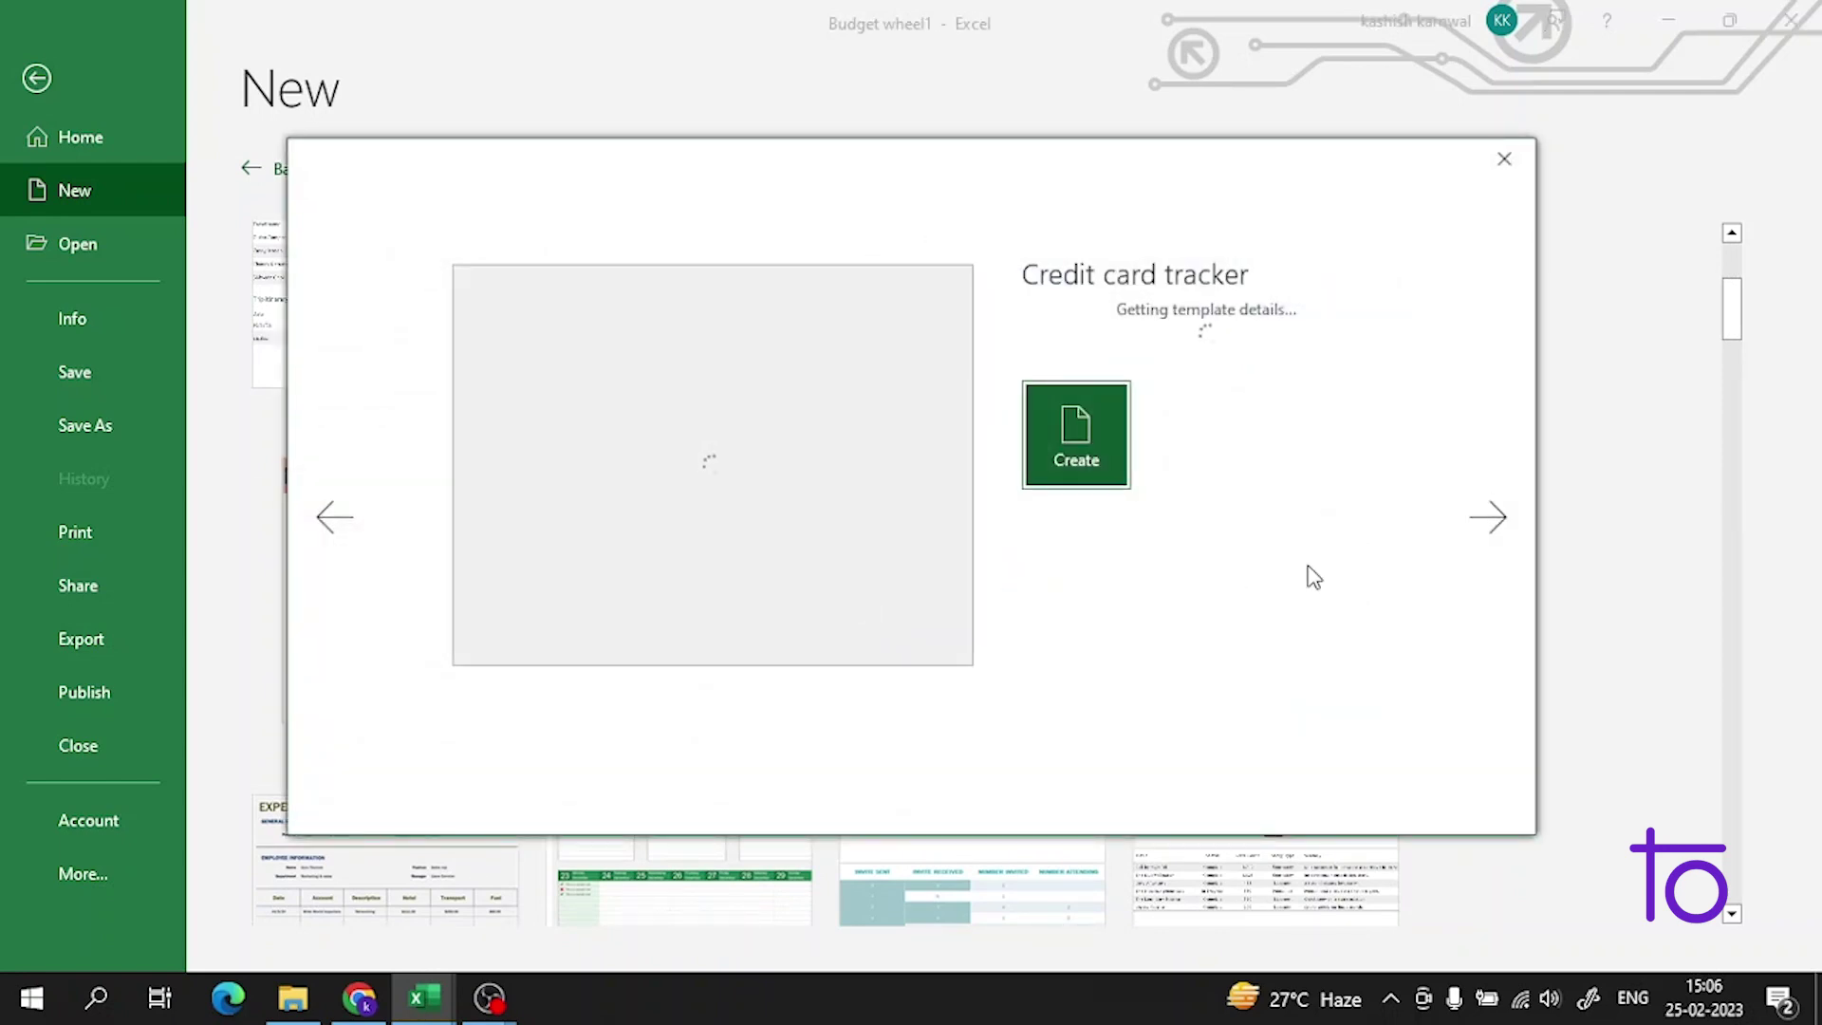
pyautogui.click(1118, 428)
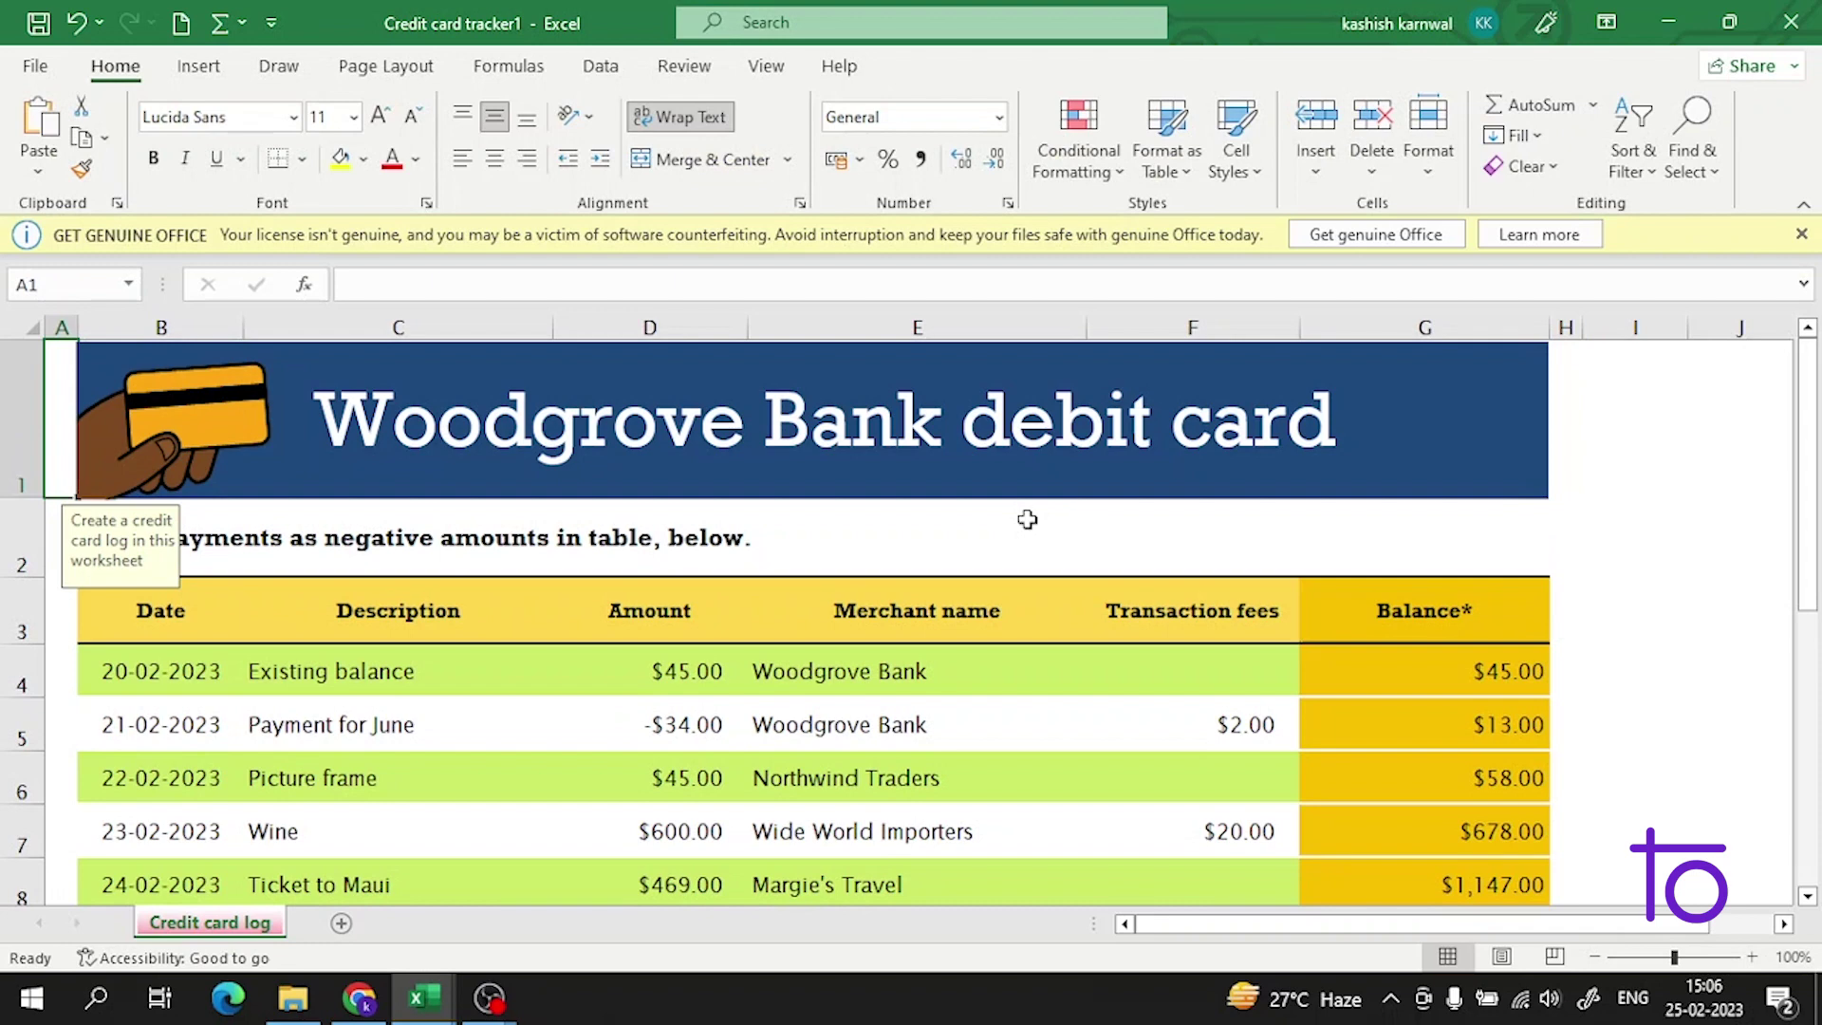
# Step: Inspect the tracker's transaction cells: Payment for June, amount D4, fee F6, and the G8 balance formula
pyautogui.scroll(-1, 1028, 519)
pyautogui.scroll(1, 1028, 519)
pyautogui.click(391, 708)
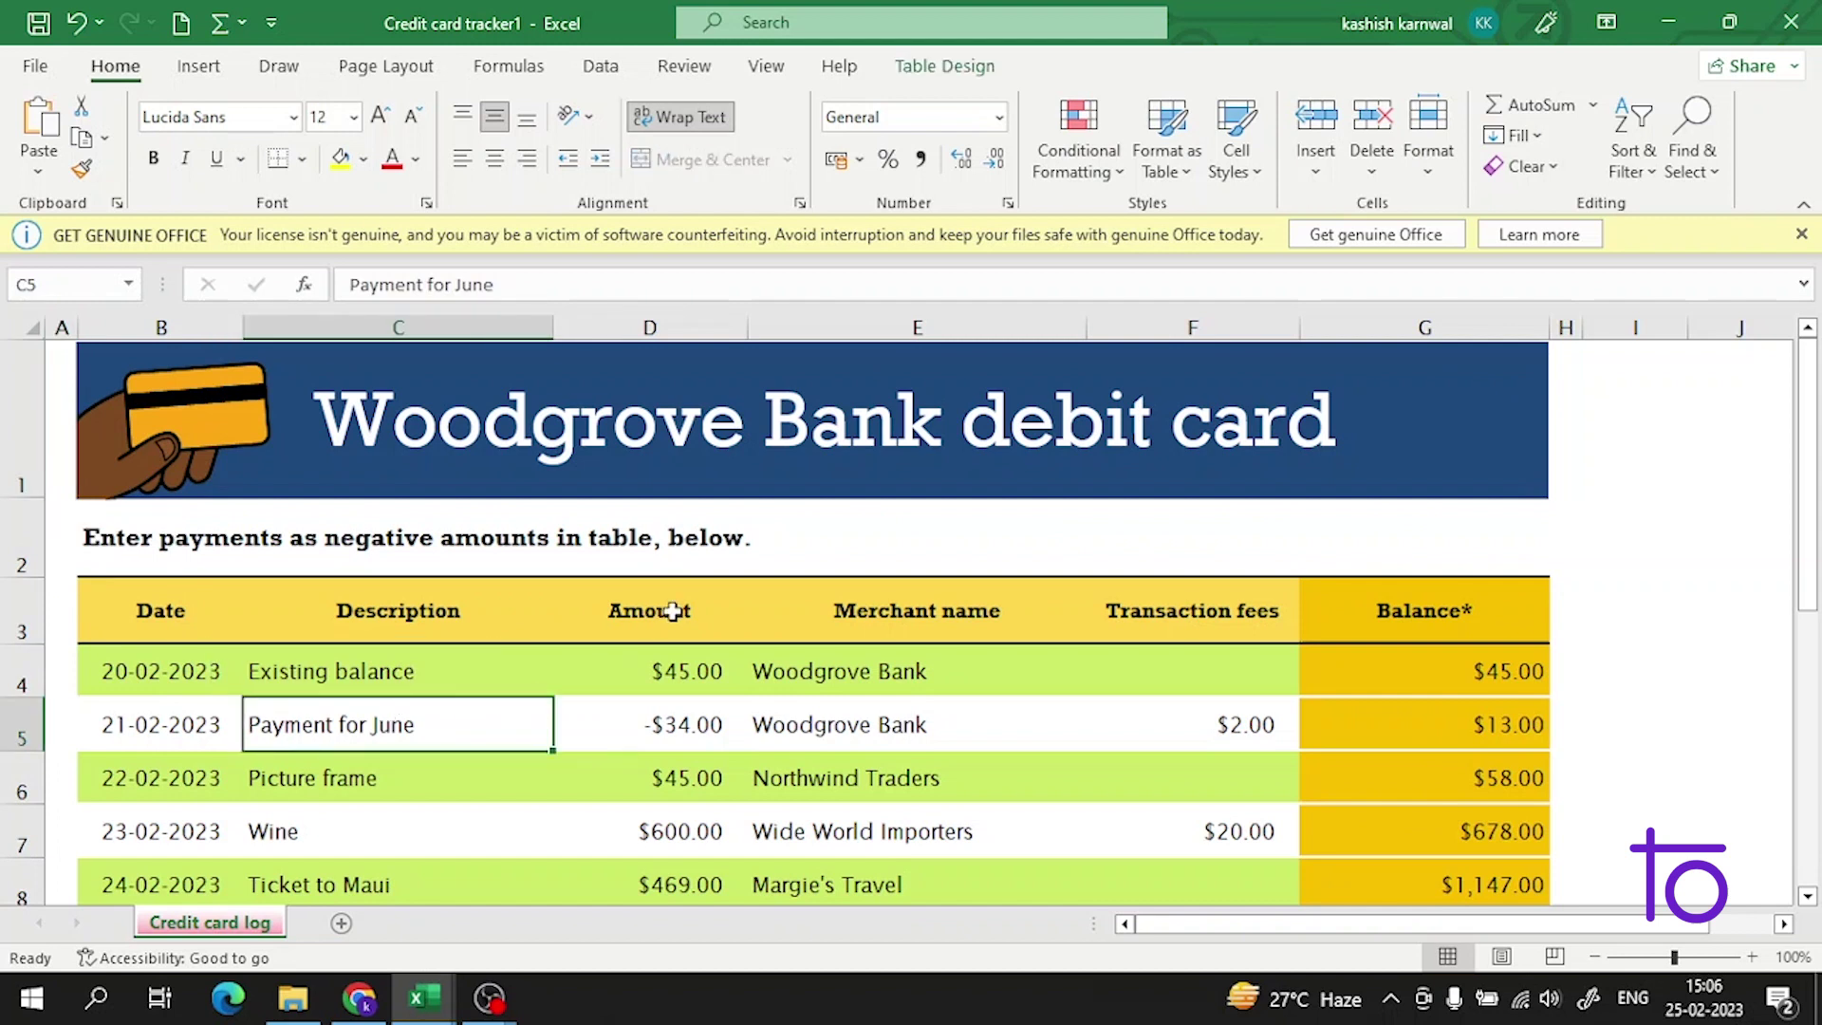
pyautogui.click(668, 665)
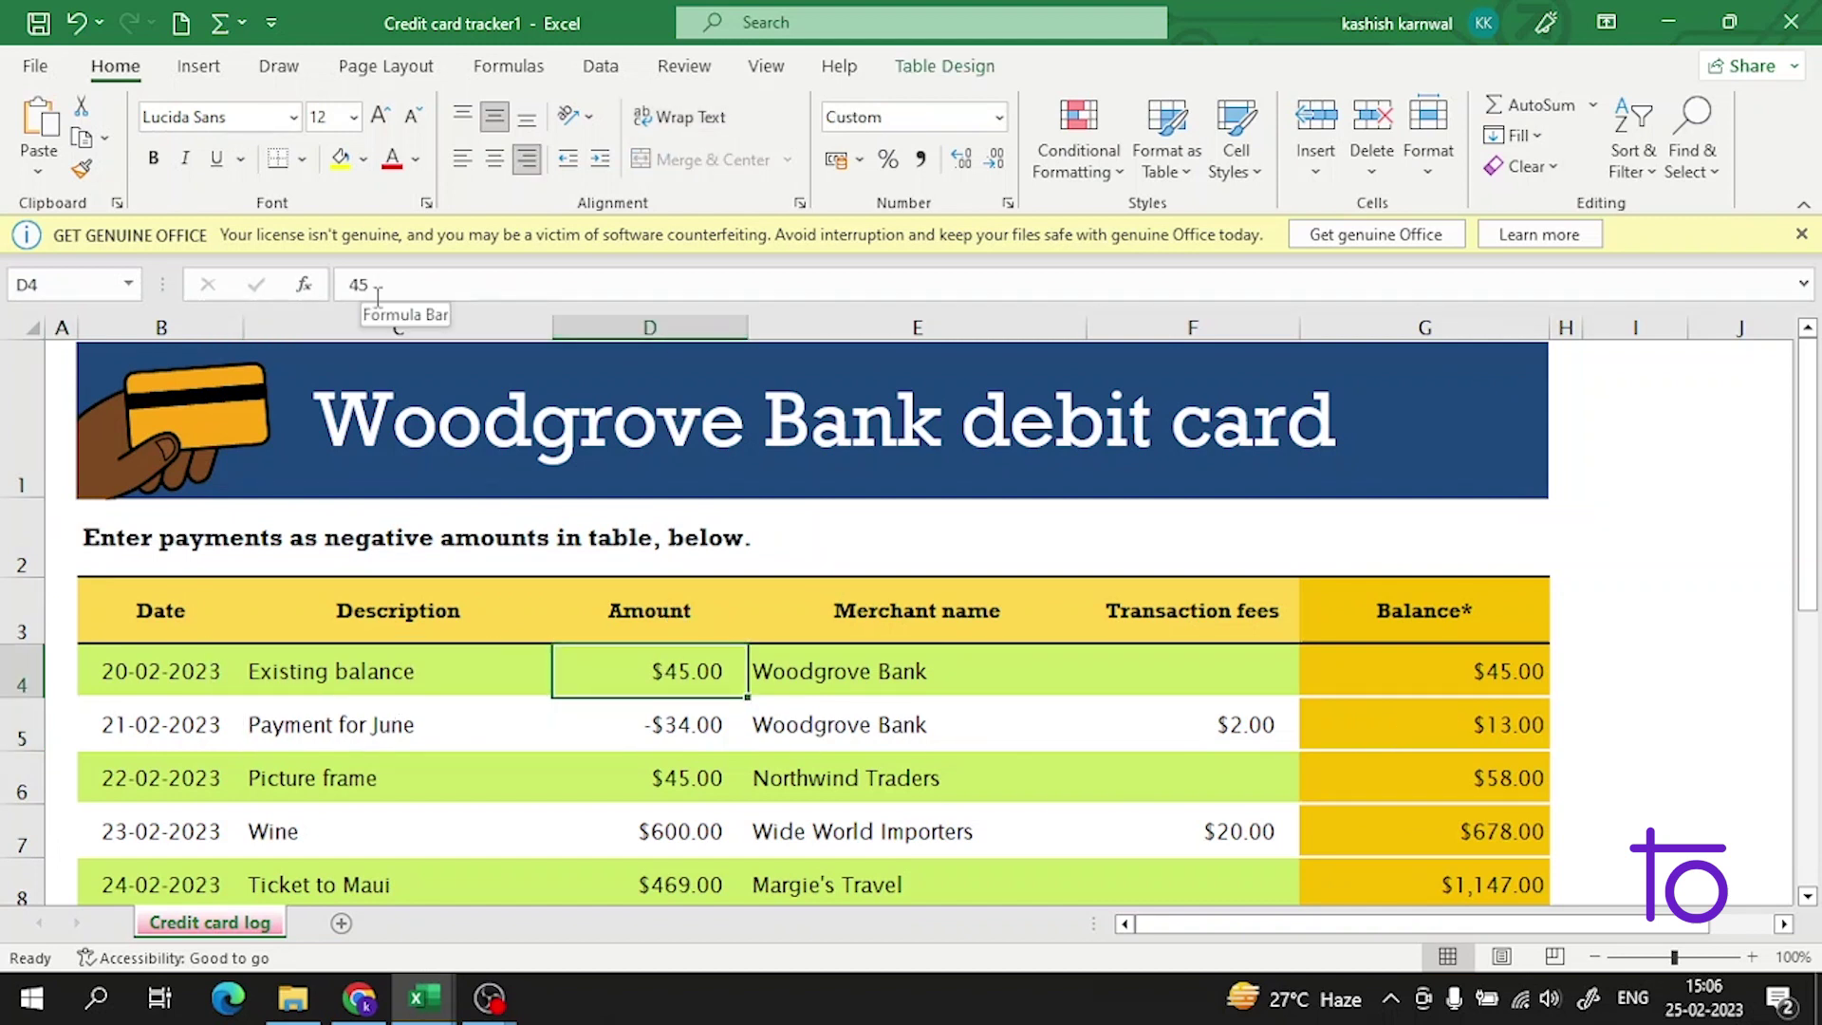
pyautogui.click(1257, 774)
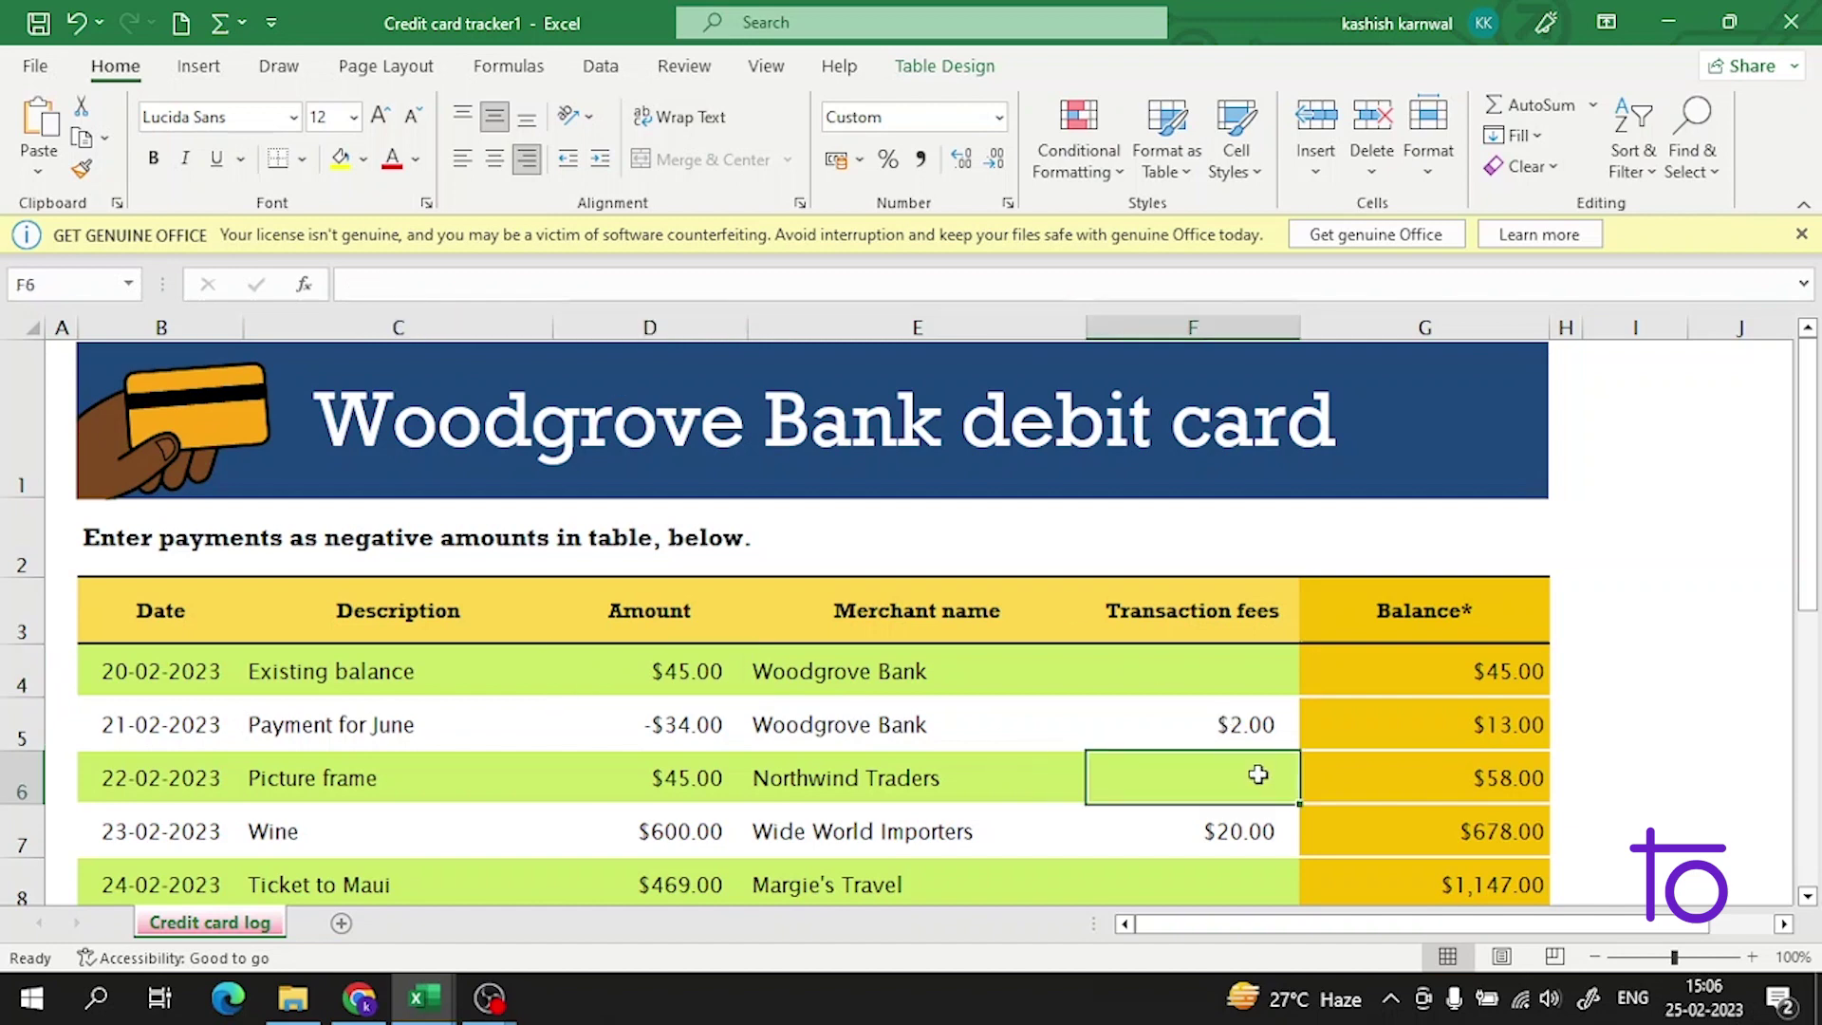
pyautogui.scroll(-2, 1121, 732)
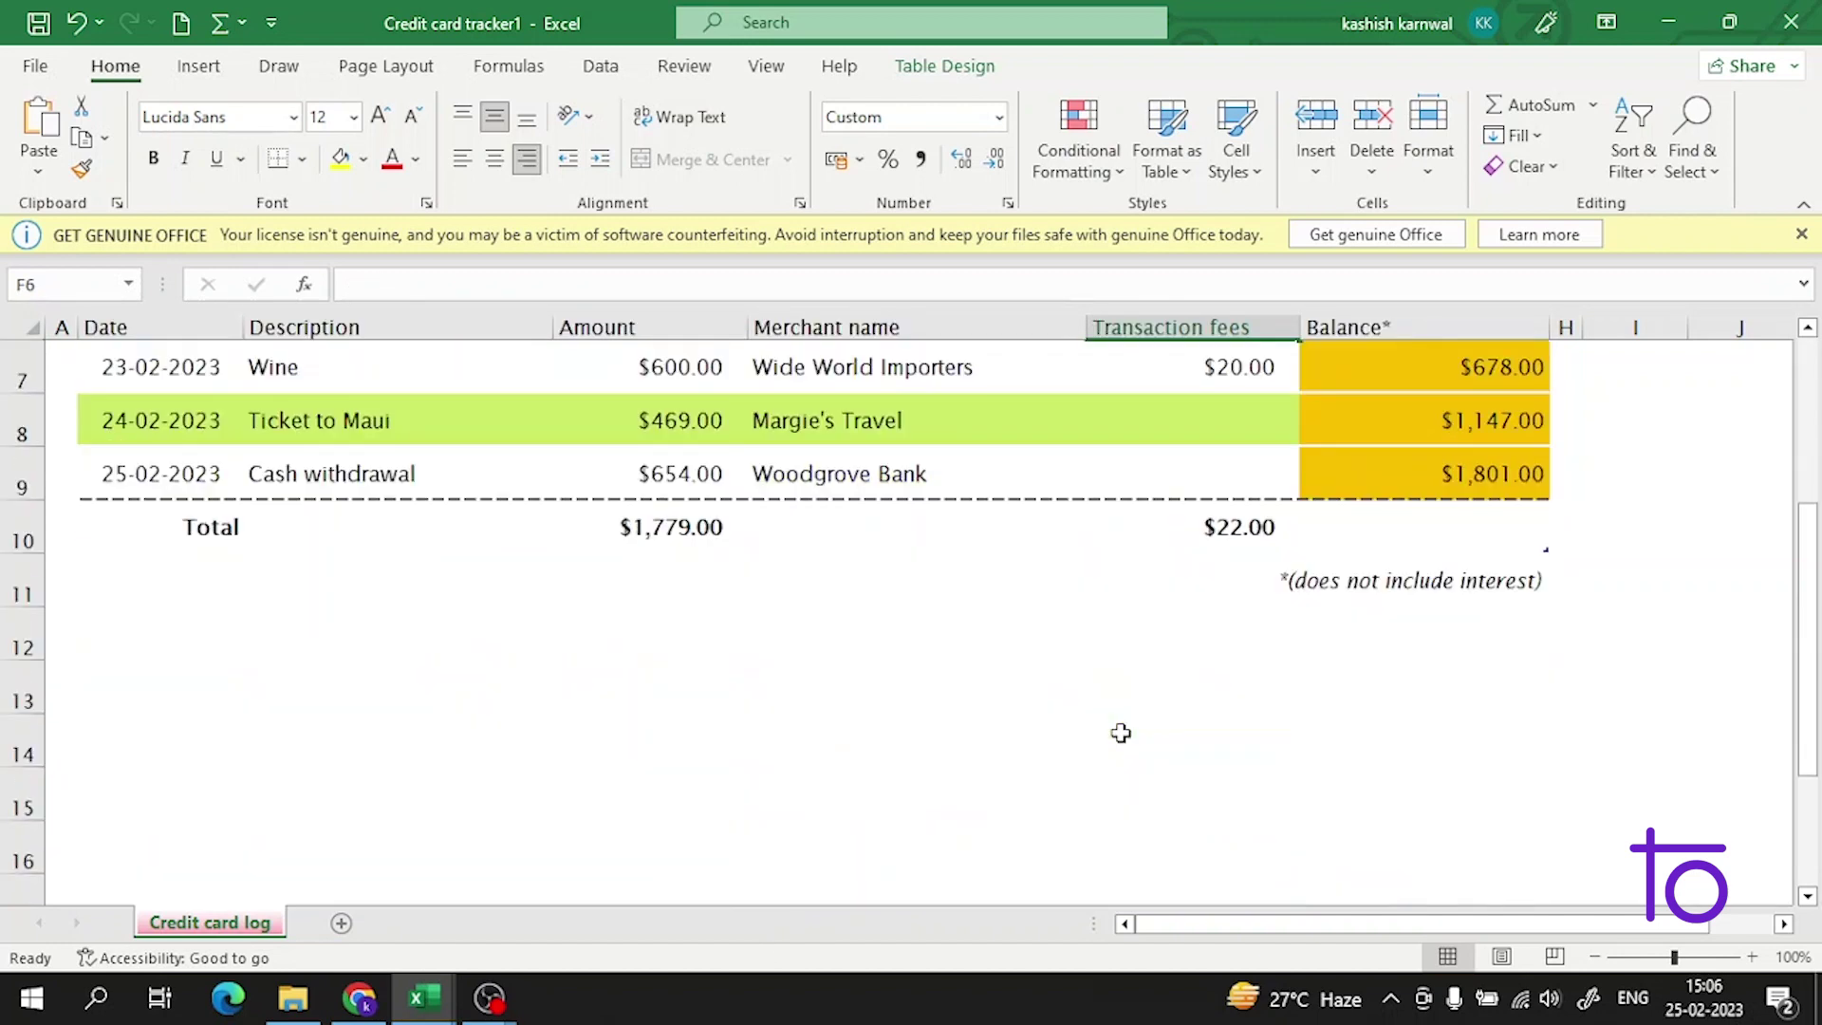
pyautogui.click(1517, 407)
pyautogui.scroll(2, 740, 495)
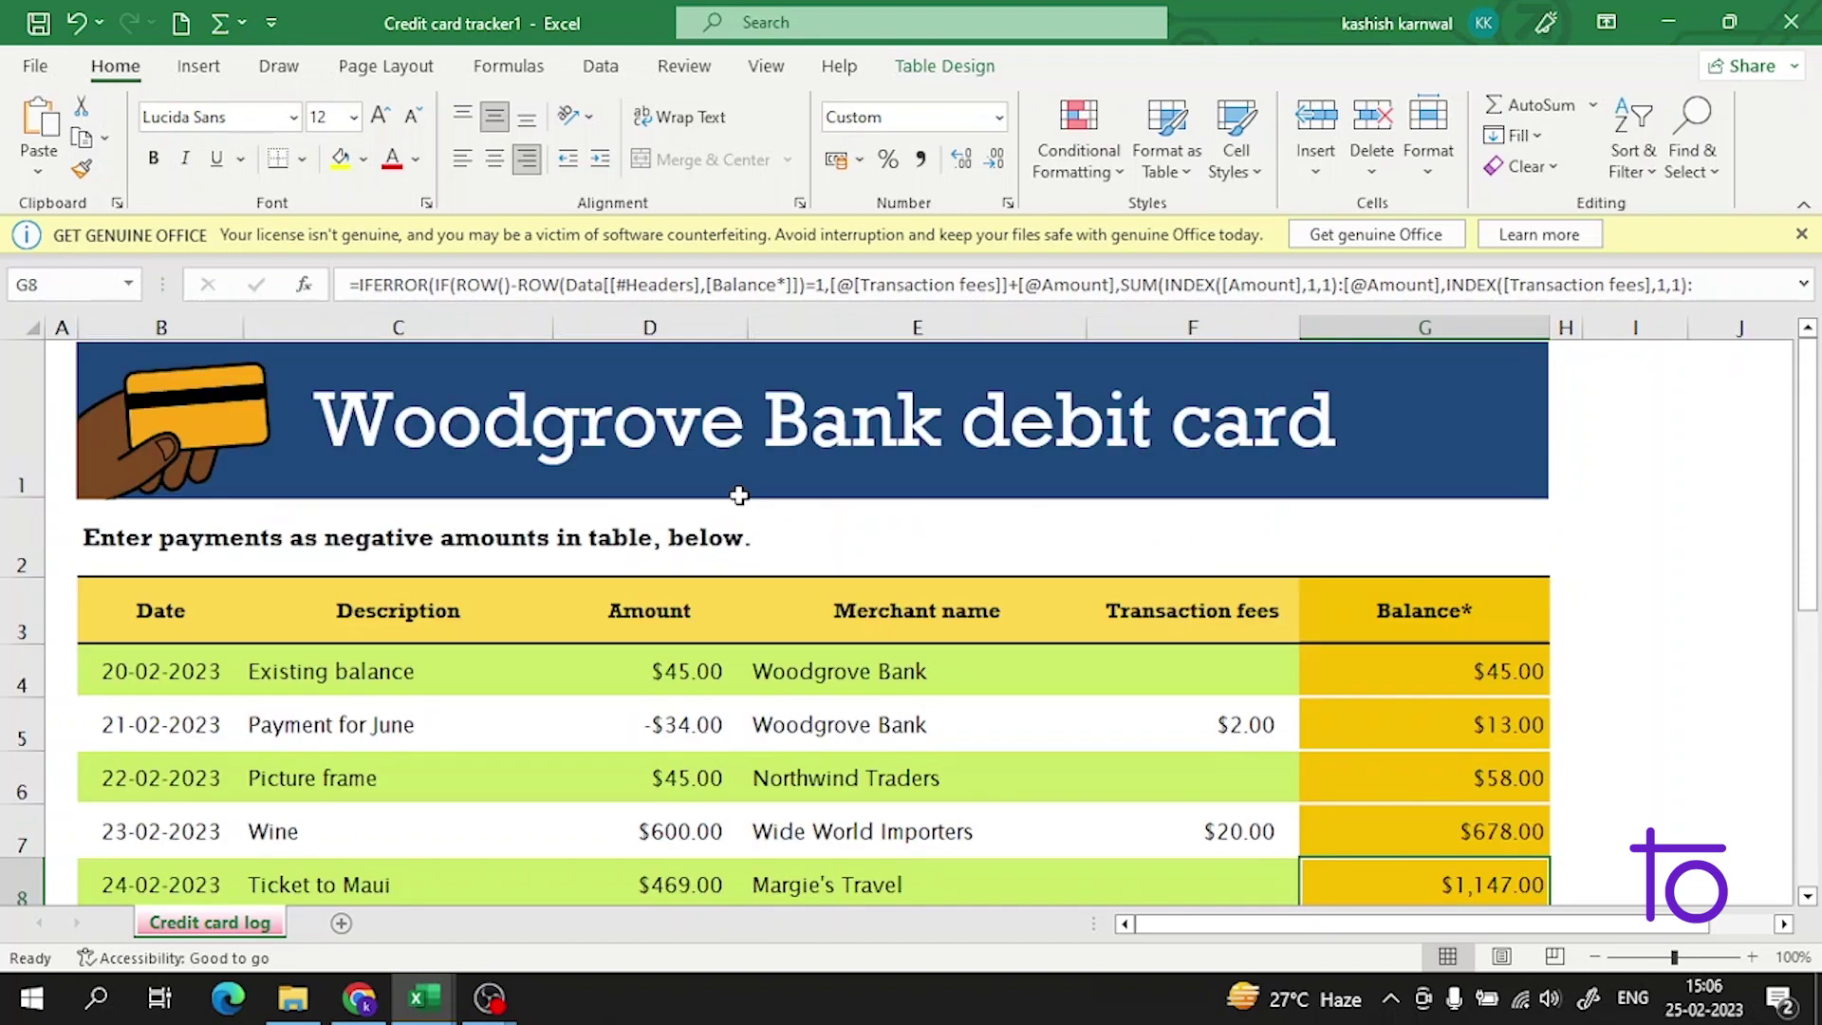
pyautogui.scroll(-2, 1362, 578)
pyautogui.scroll(1, 1374, 634)
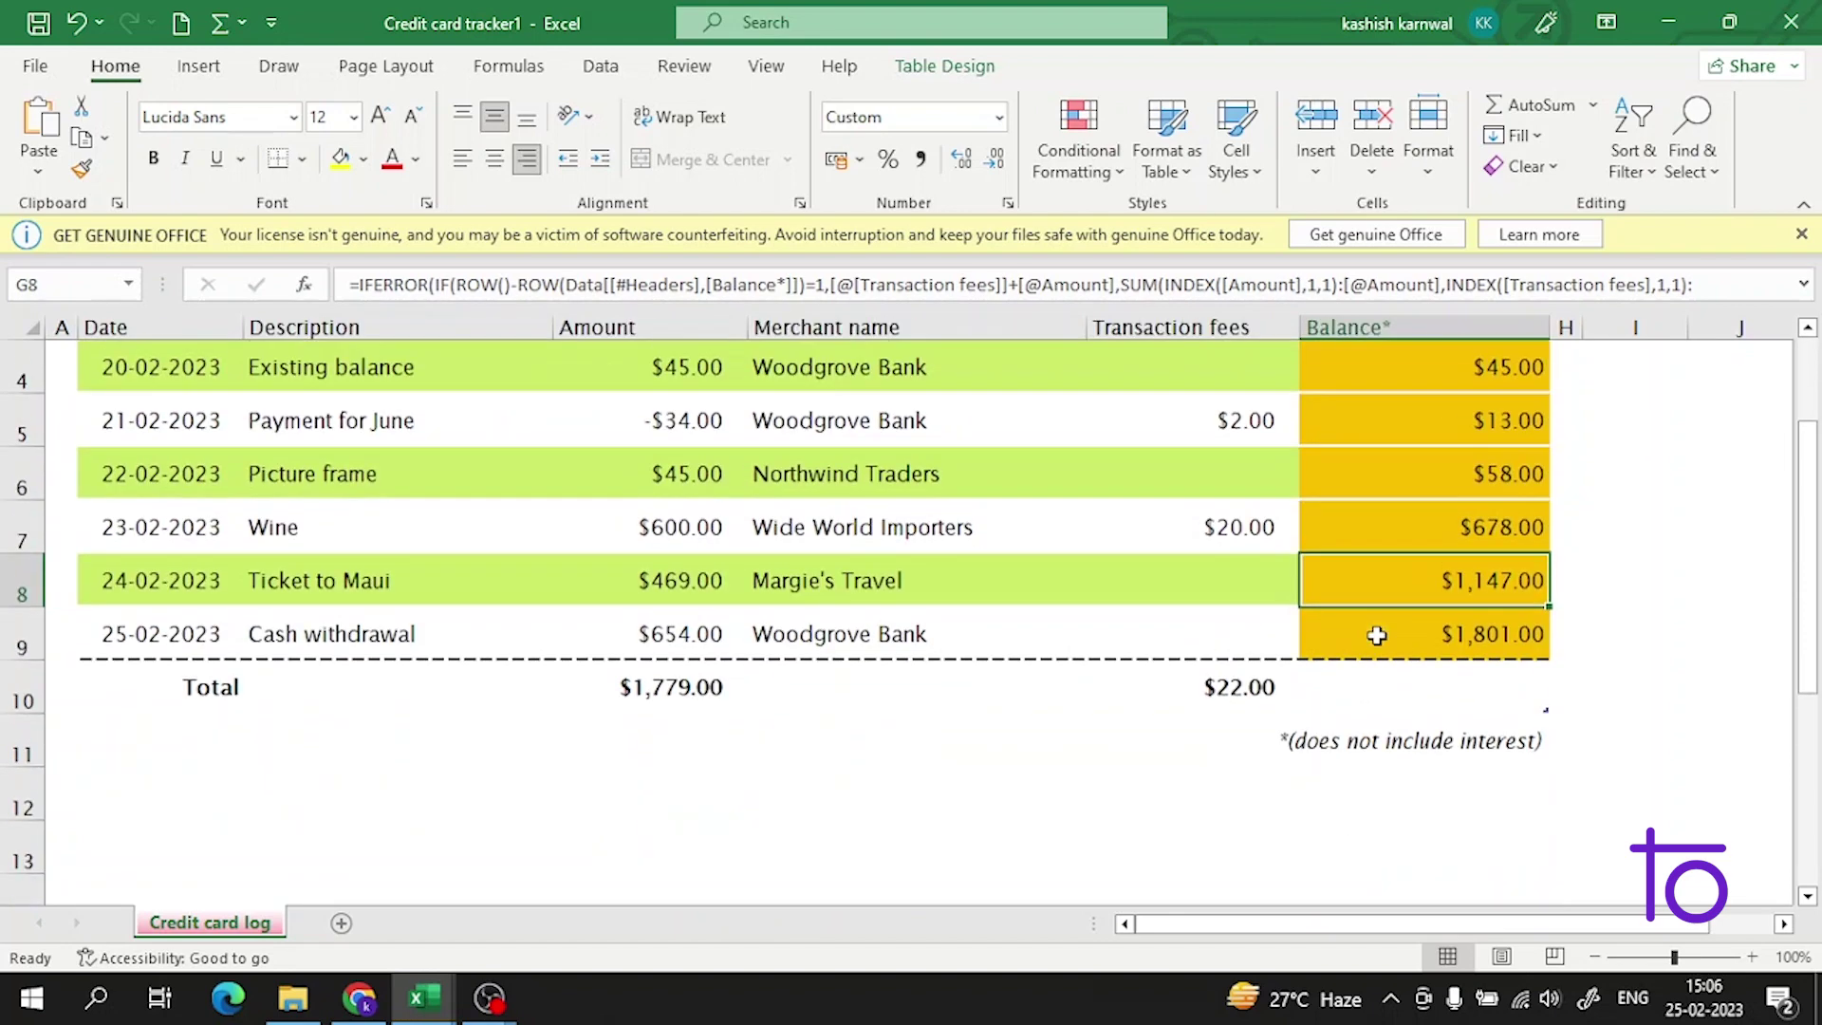
pyautogui.scroll(1, 1038, 420)
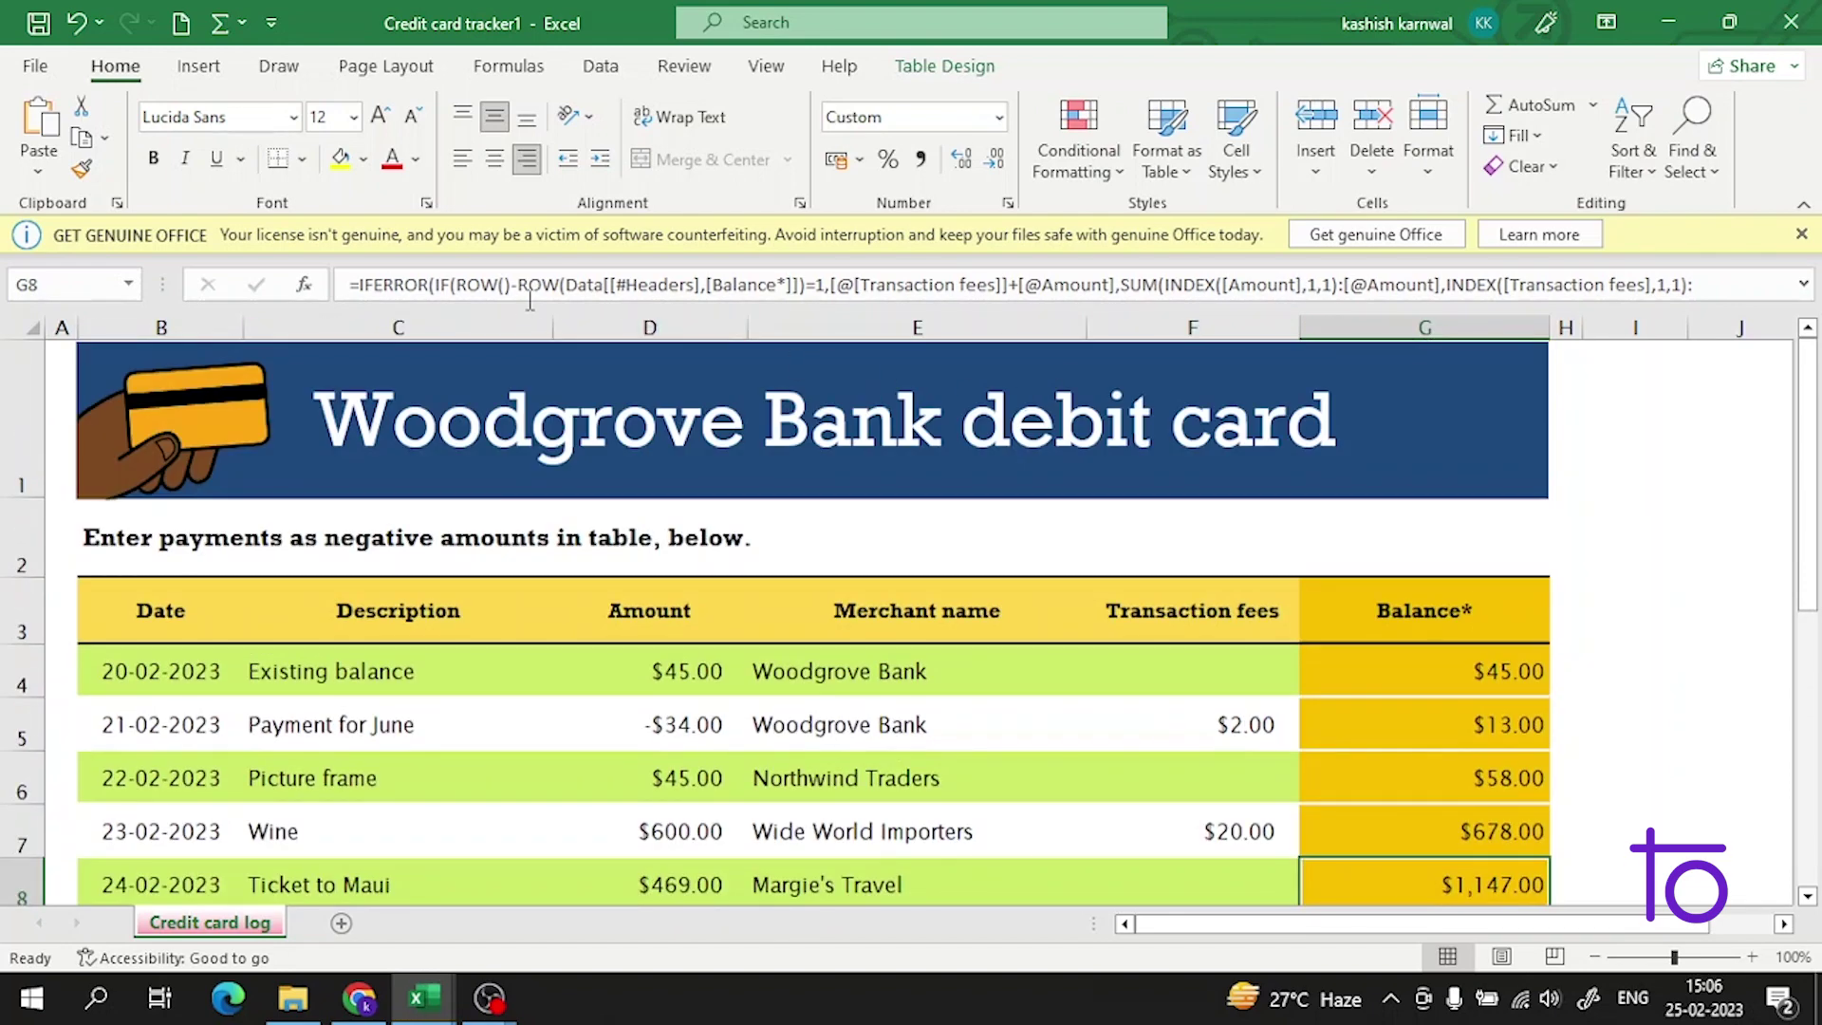
pyautogui.scroll(-3, 778, 636)
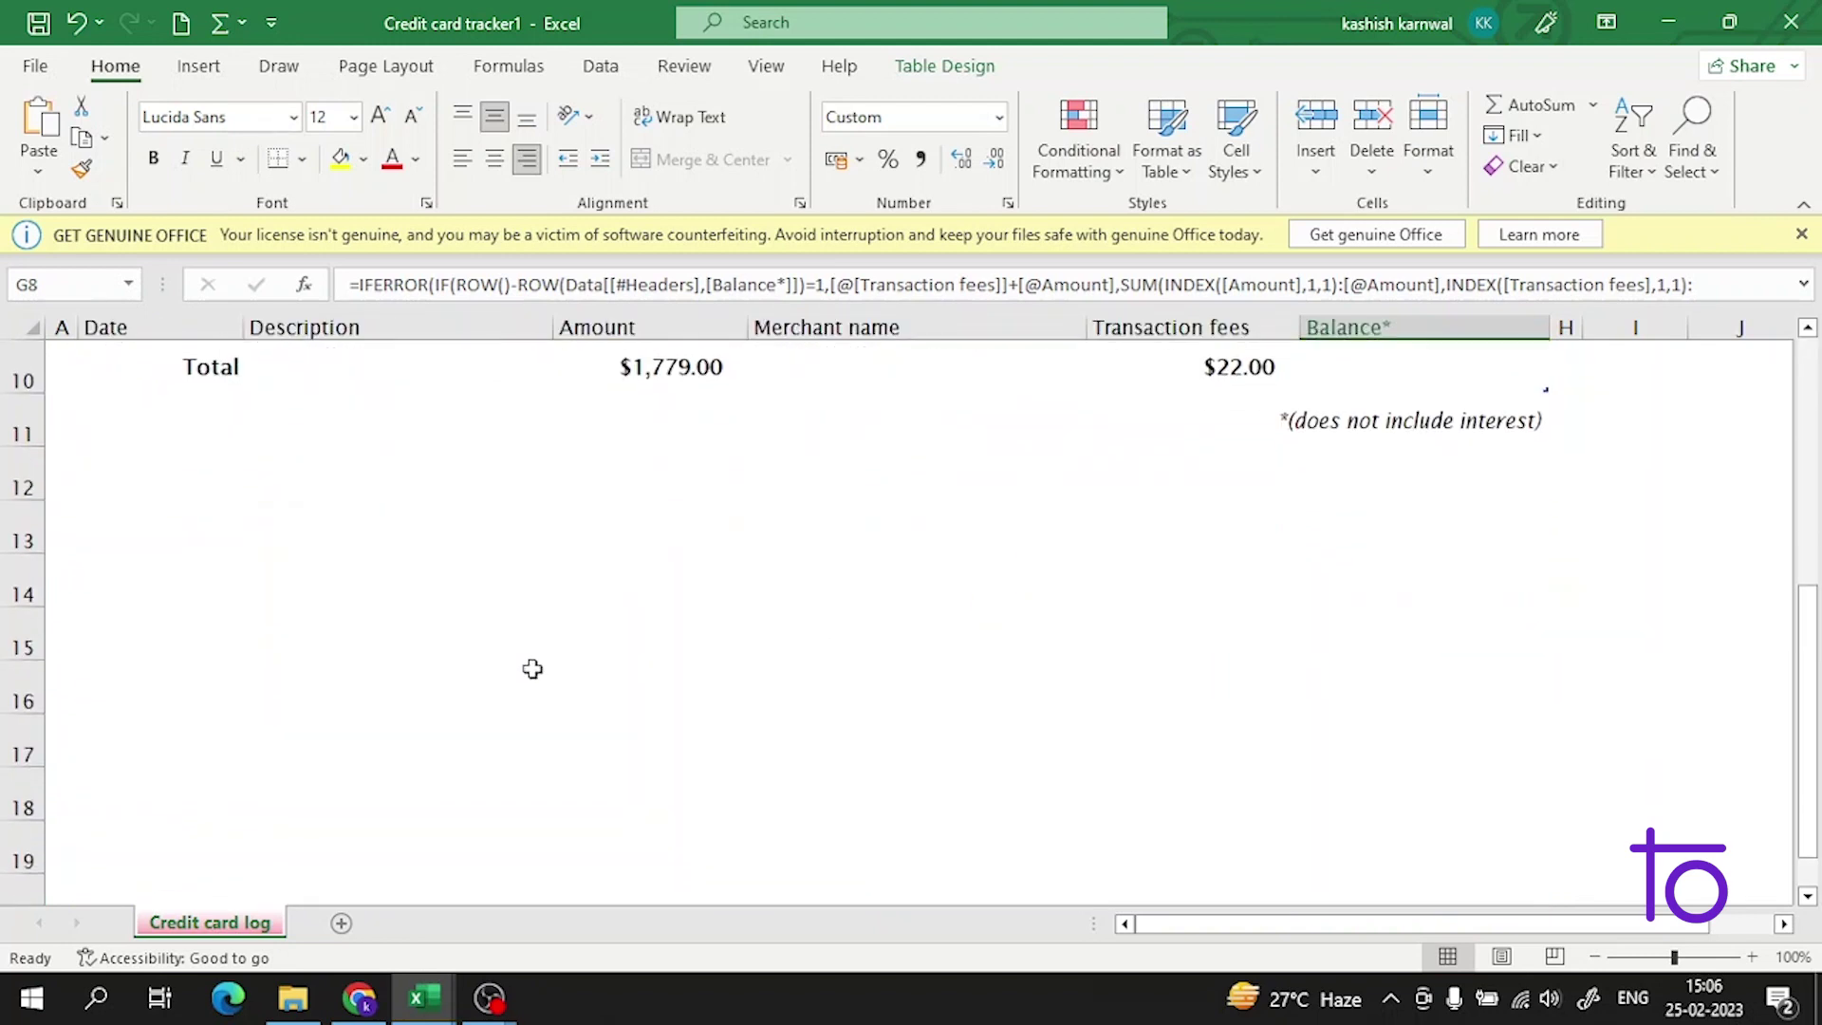
pyautogui.scroll(2, 390, 679)
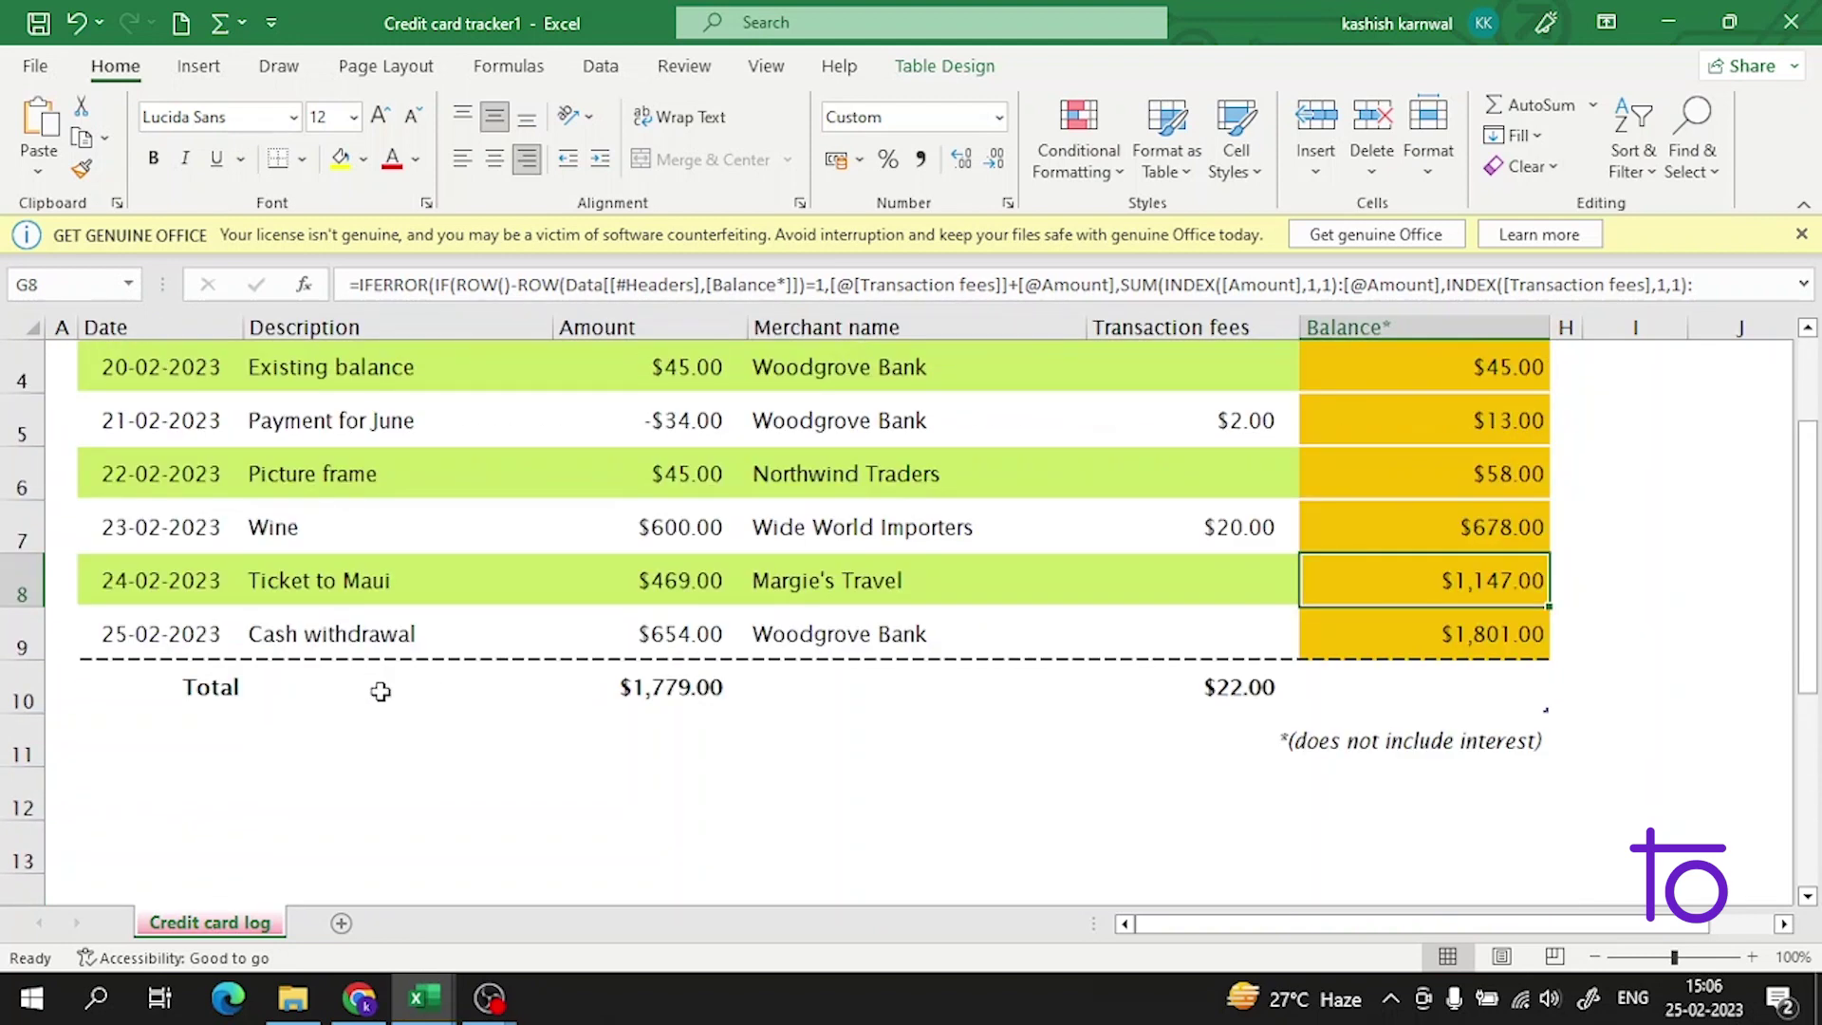
# Step: Inspect the Total row cells B10 through E10 and the cells below the Amount total
pyautogui.click(389, 700)
pyautogui.click(202, 692)
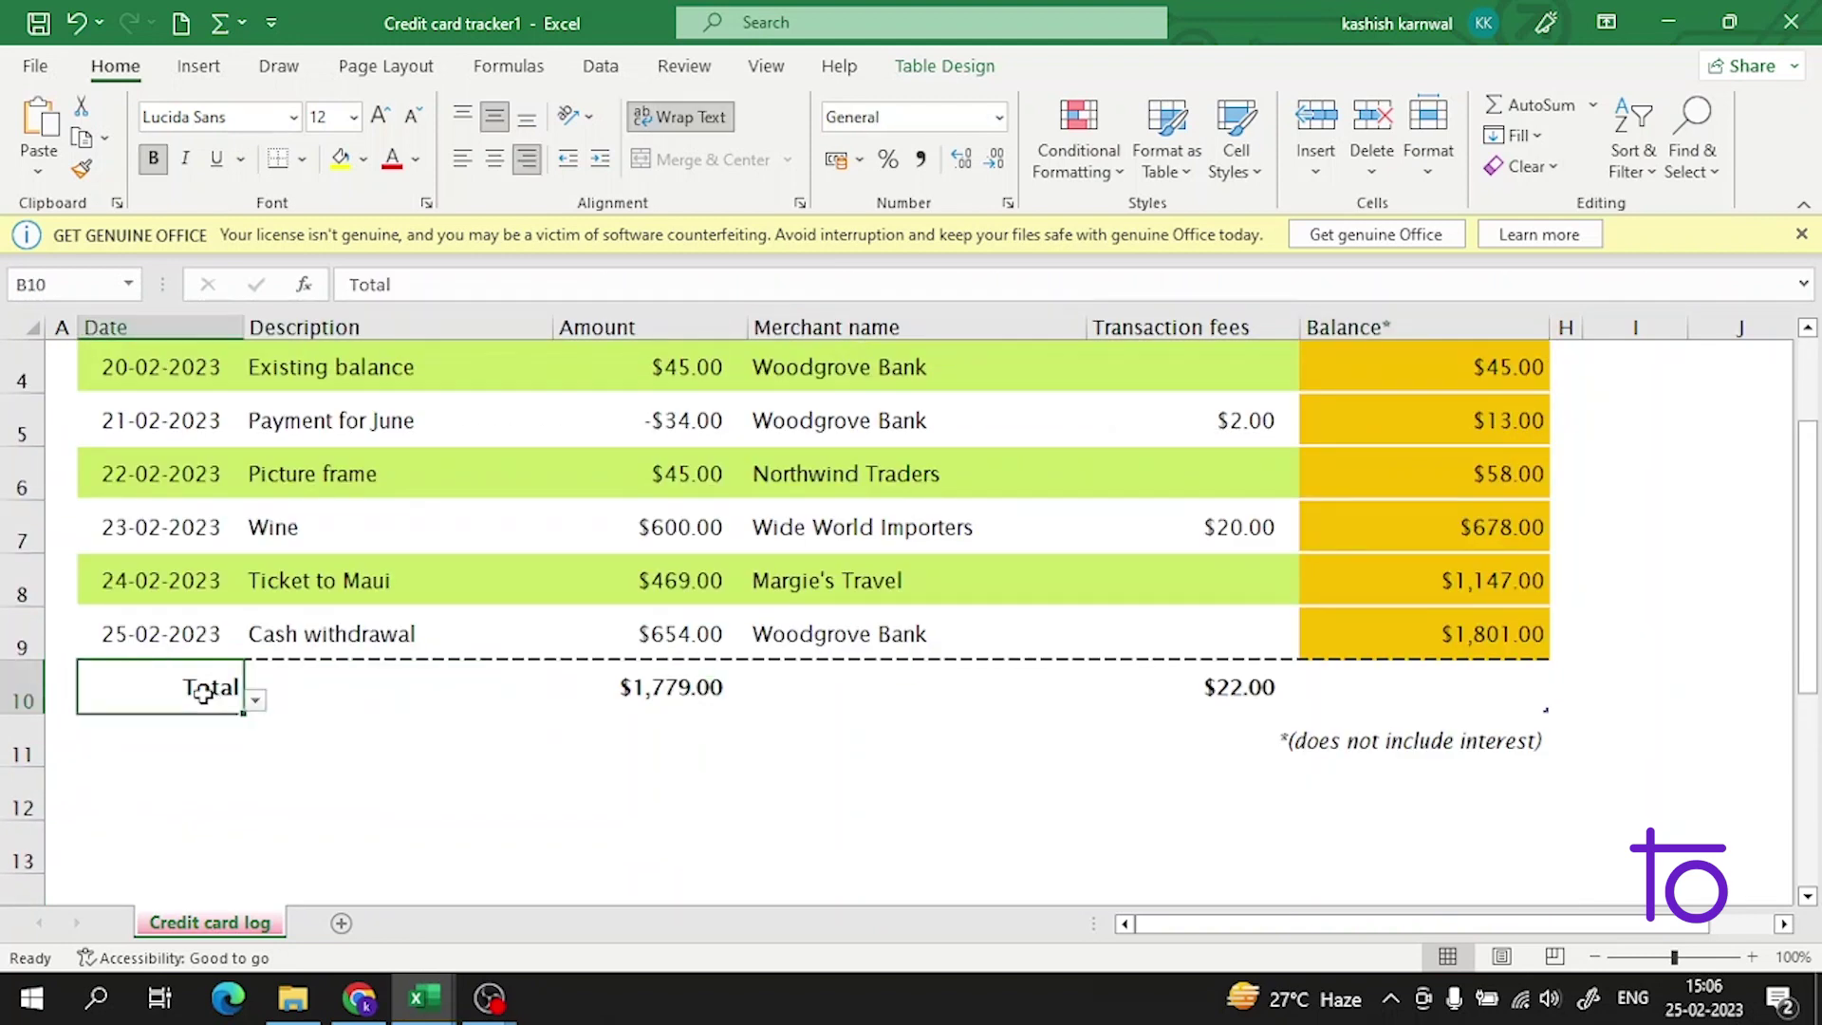
pyautogui.click(361, 693)
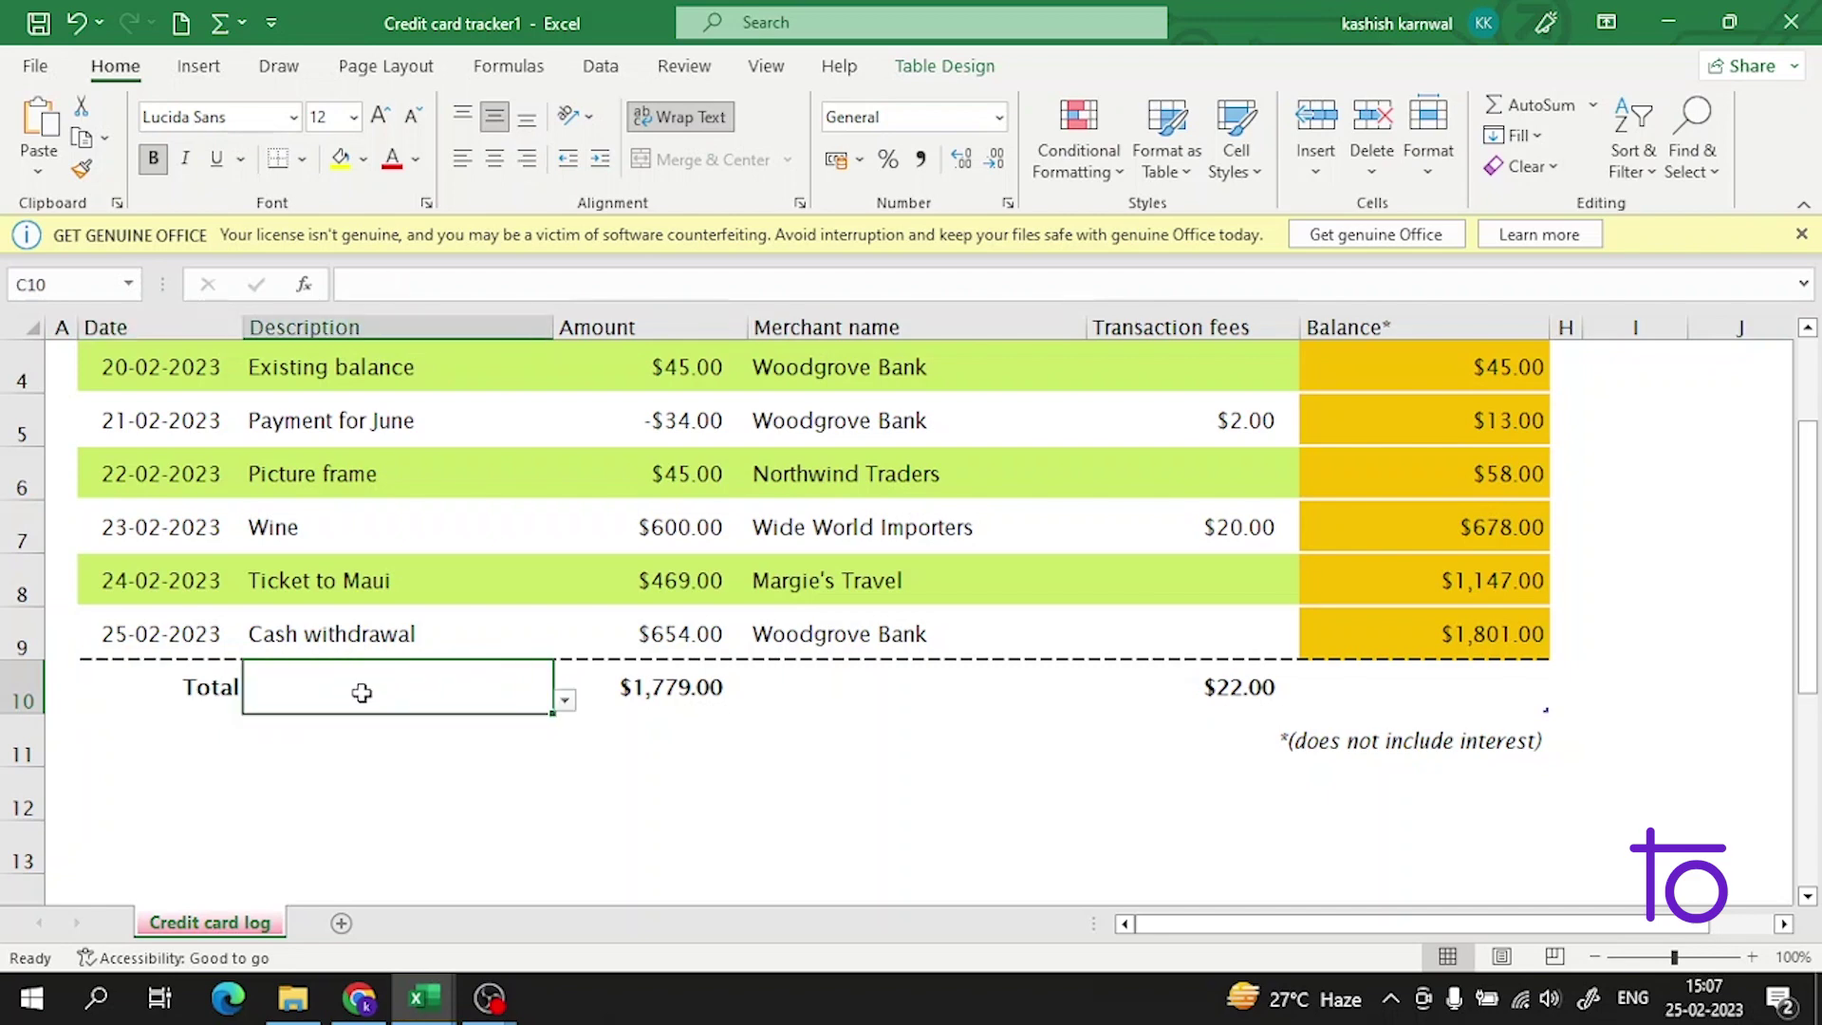
pyautogui.click(720, 717)
pyautogui.click(834, 707)
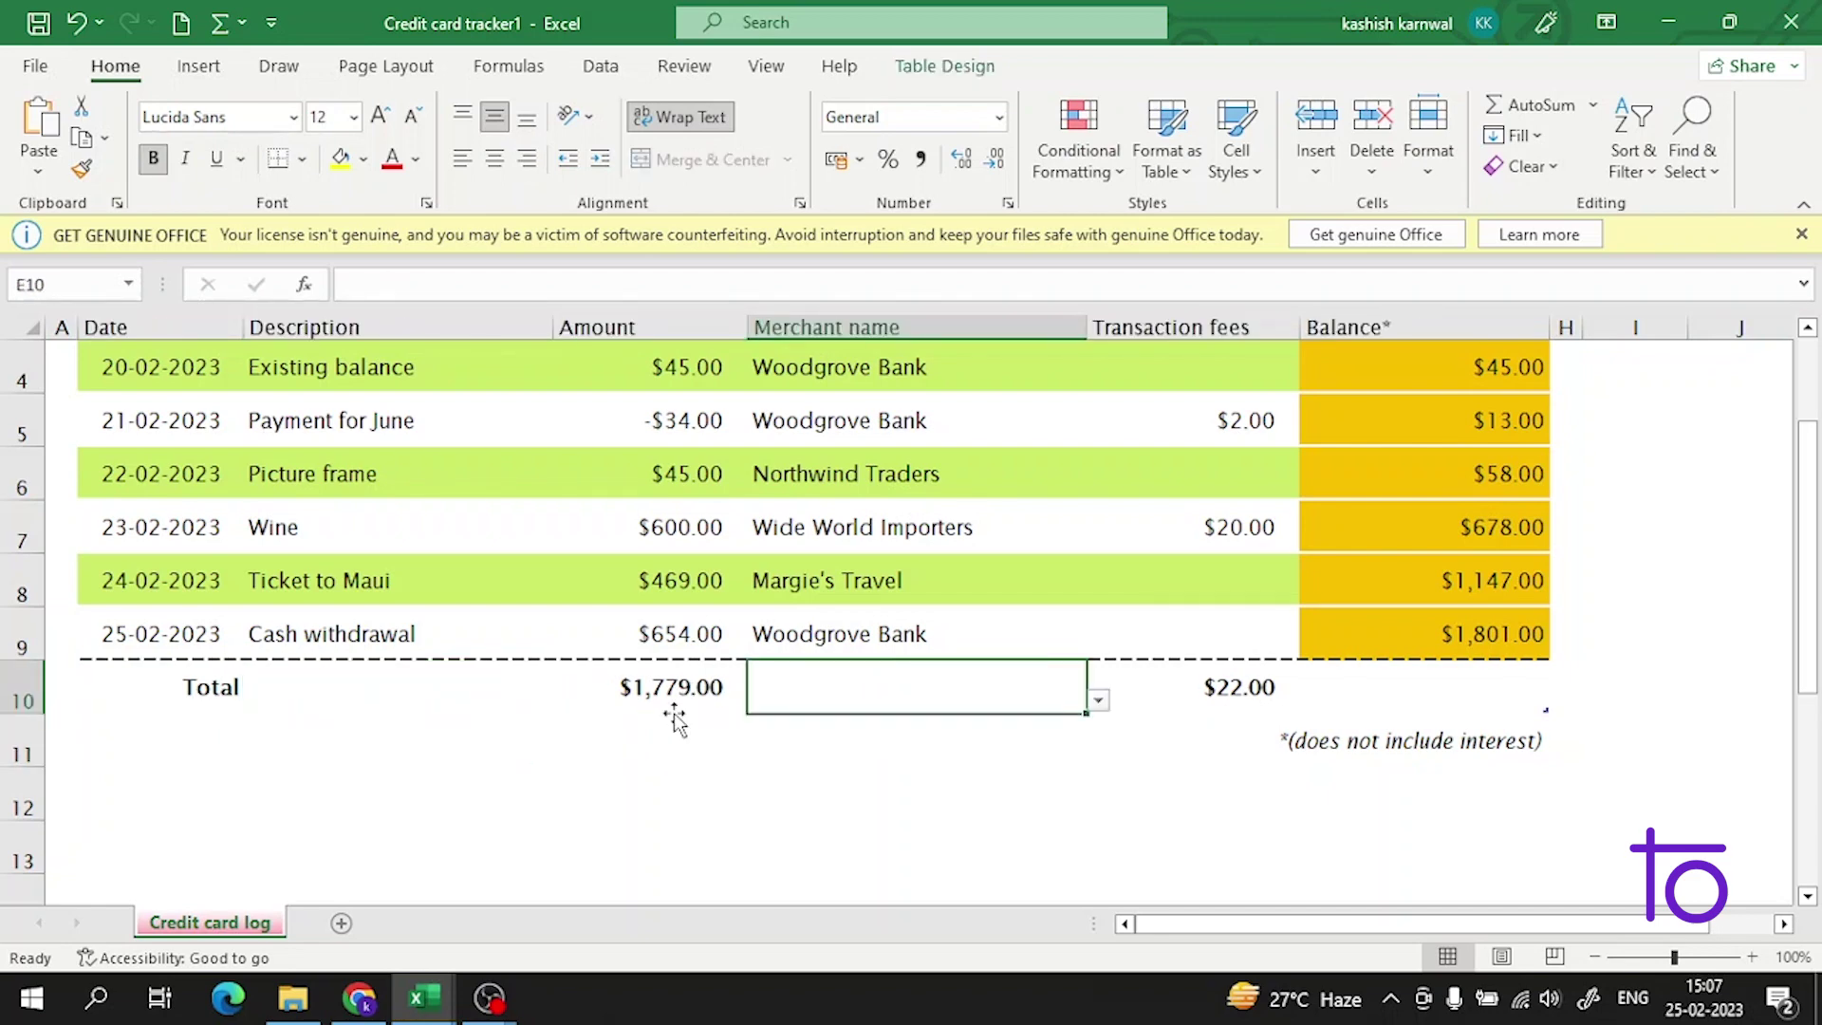
pyautogui.hotkey('ctrl', 'a')
pyautogui.click(751, 725)
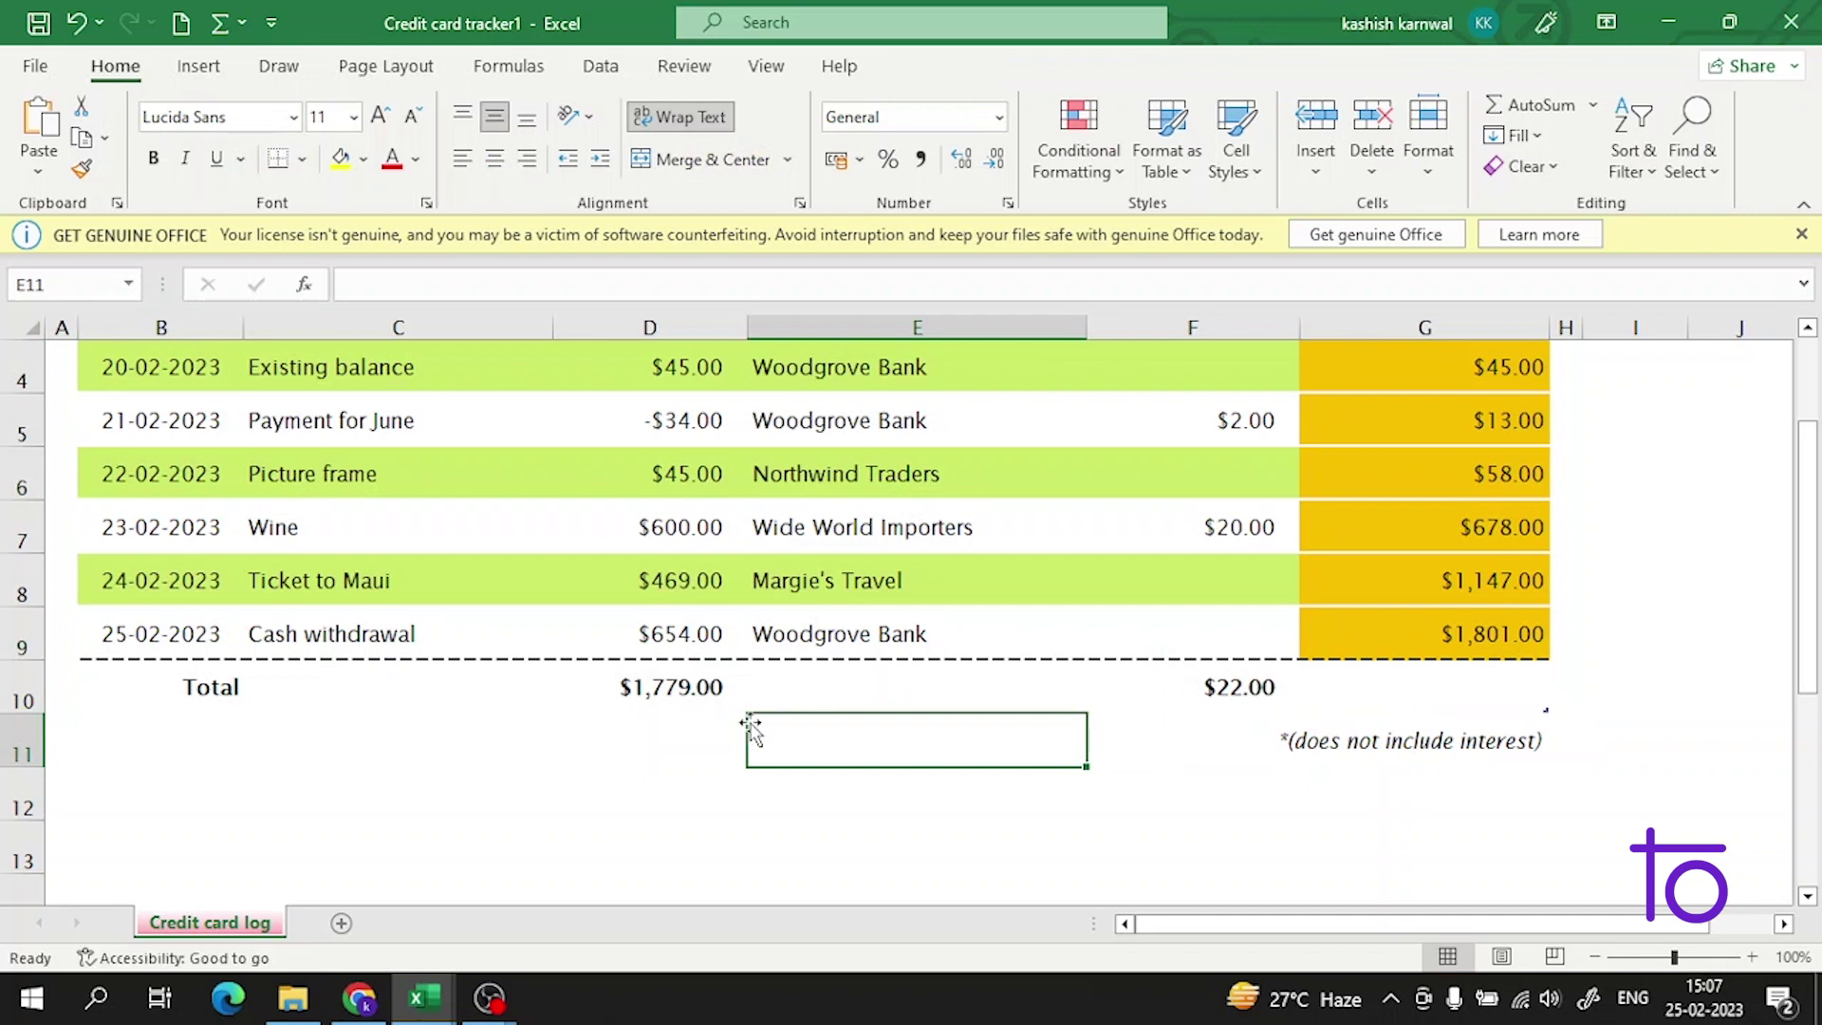
pyautogui.click(595, 770)
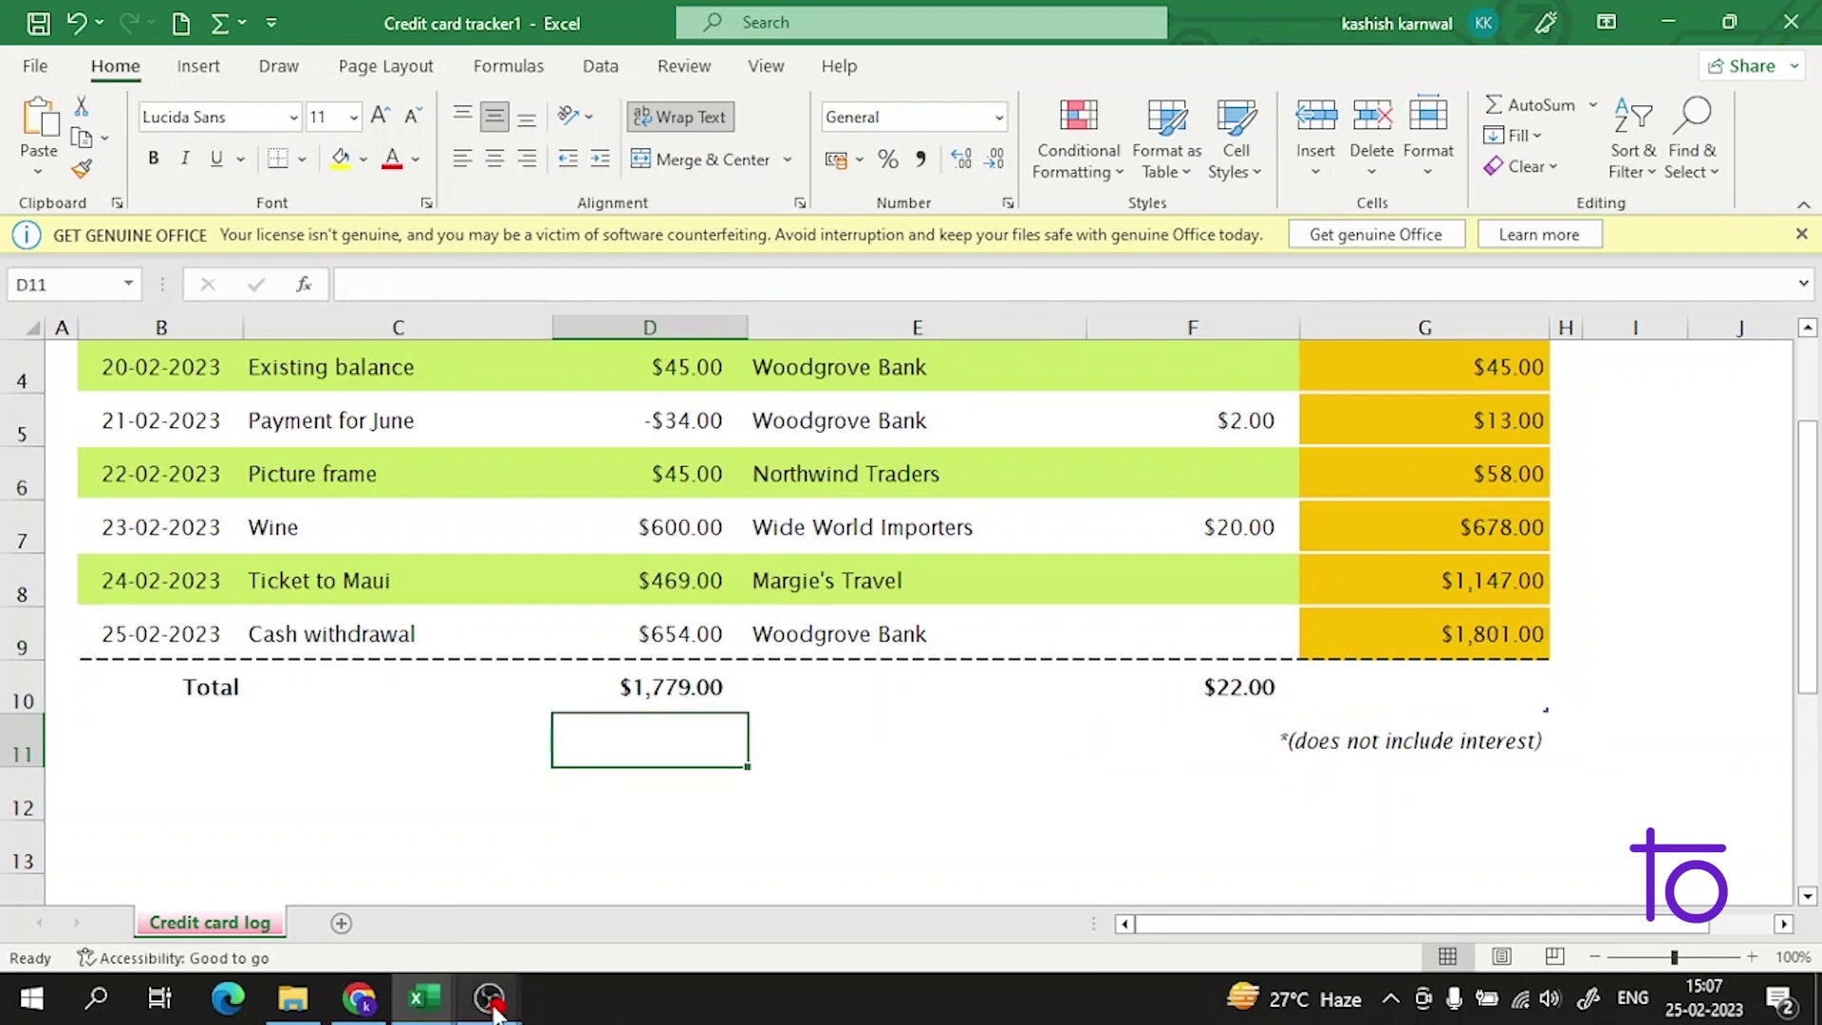
pyautogui.click(585, 933)
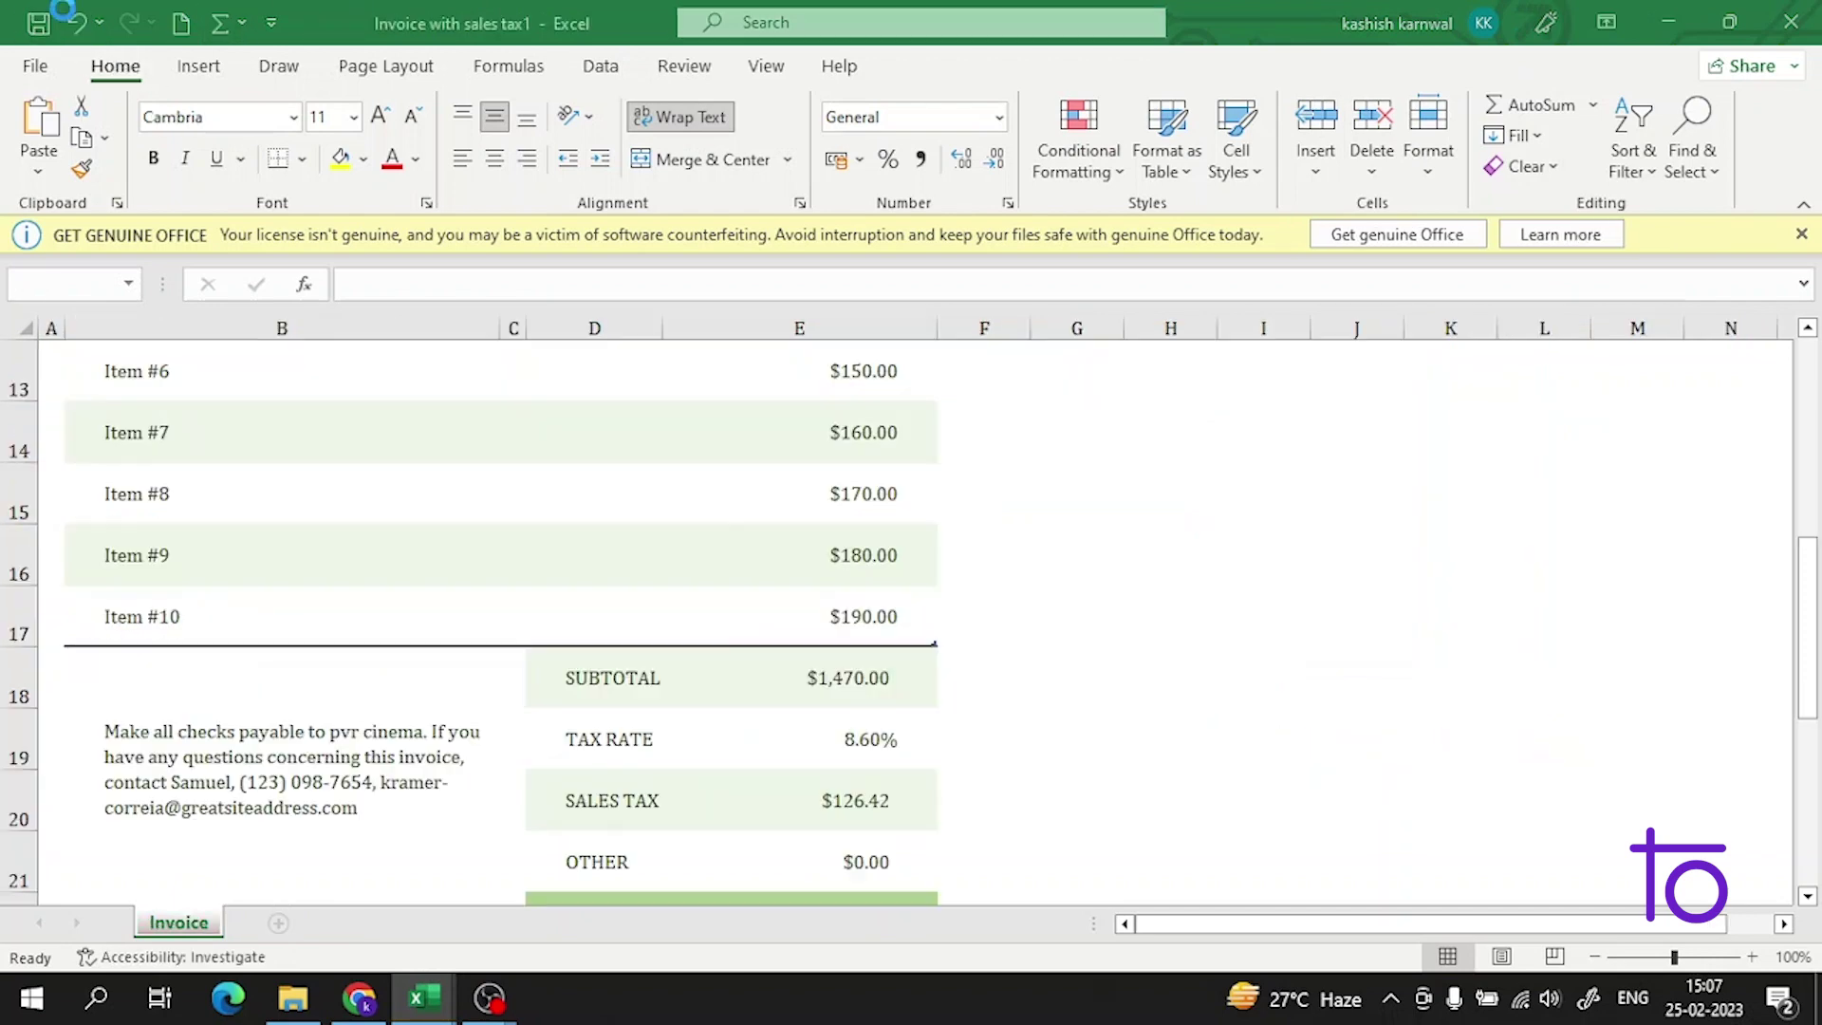
# Step: Switch to the Invoice with sales tax workbook and undo the last change
pyautogui.click(69, 21)
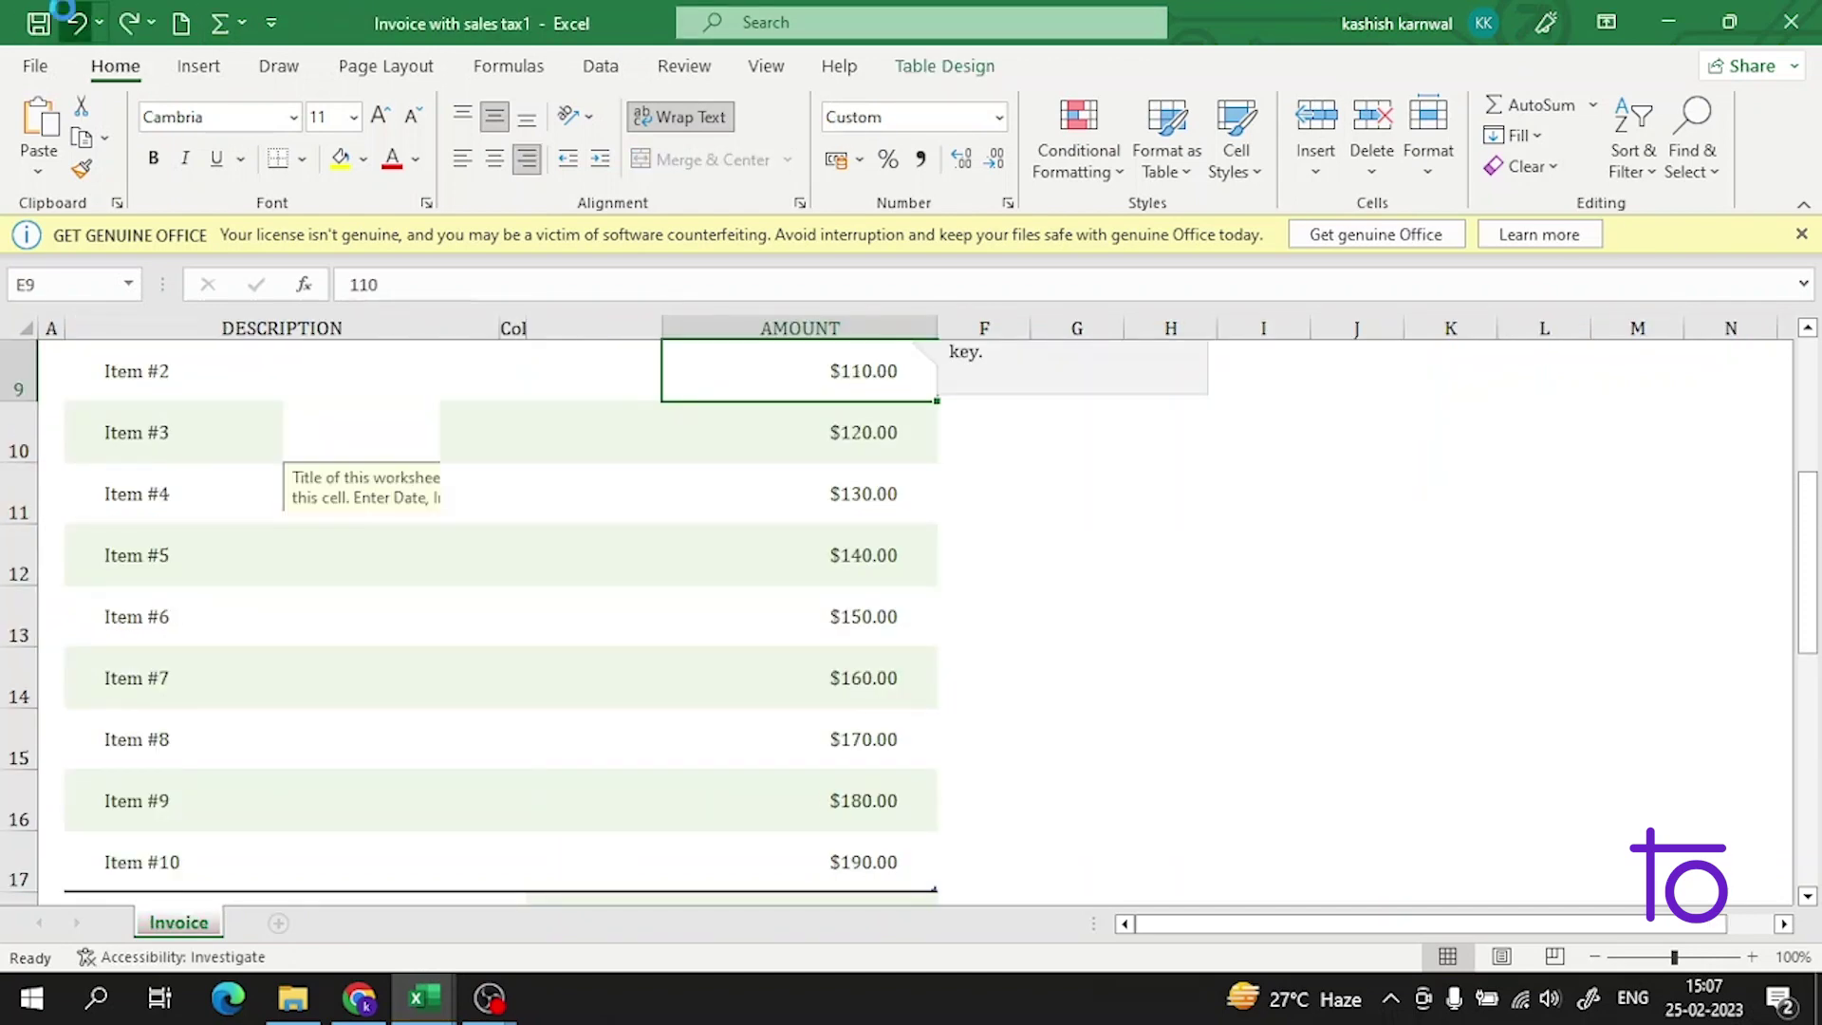
pyautogui.click(68, 21)
pyautogui.click(68, 21)
# Step: Search the new-workbook templates online for RESTAURANT, then clear the search term
pyautogui.click(35, 65)
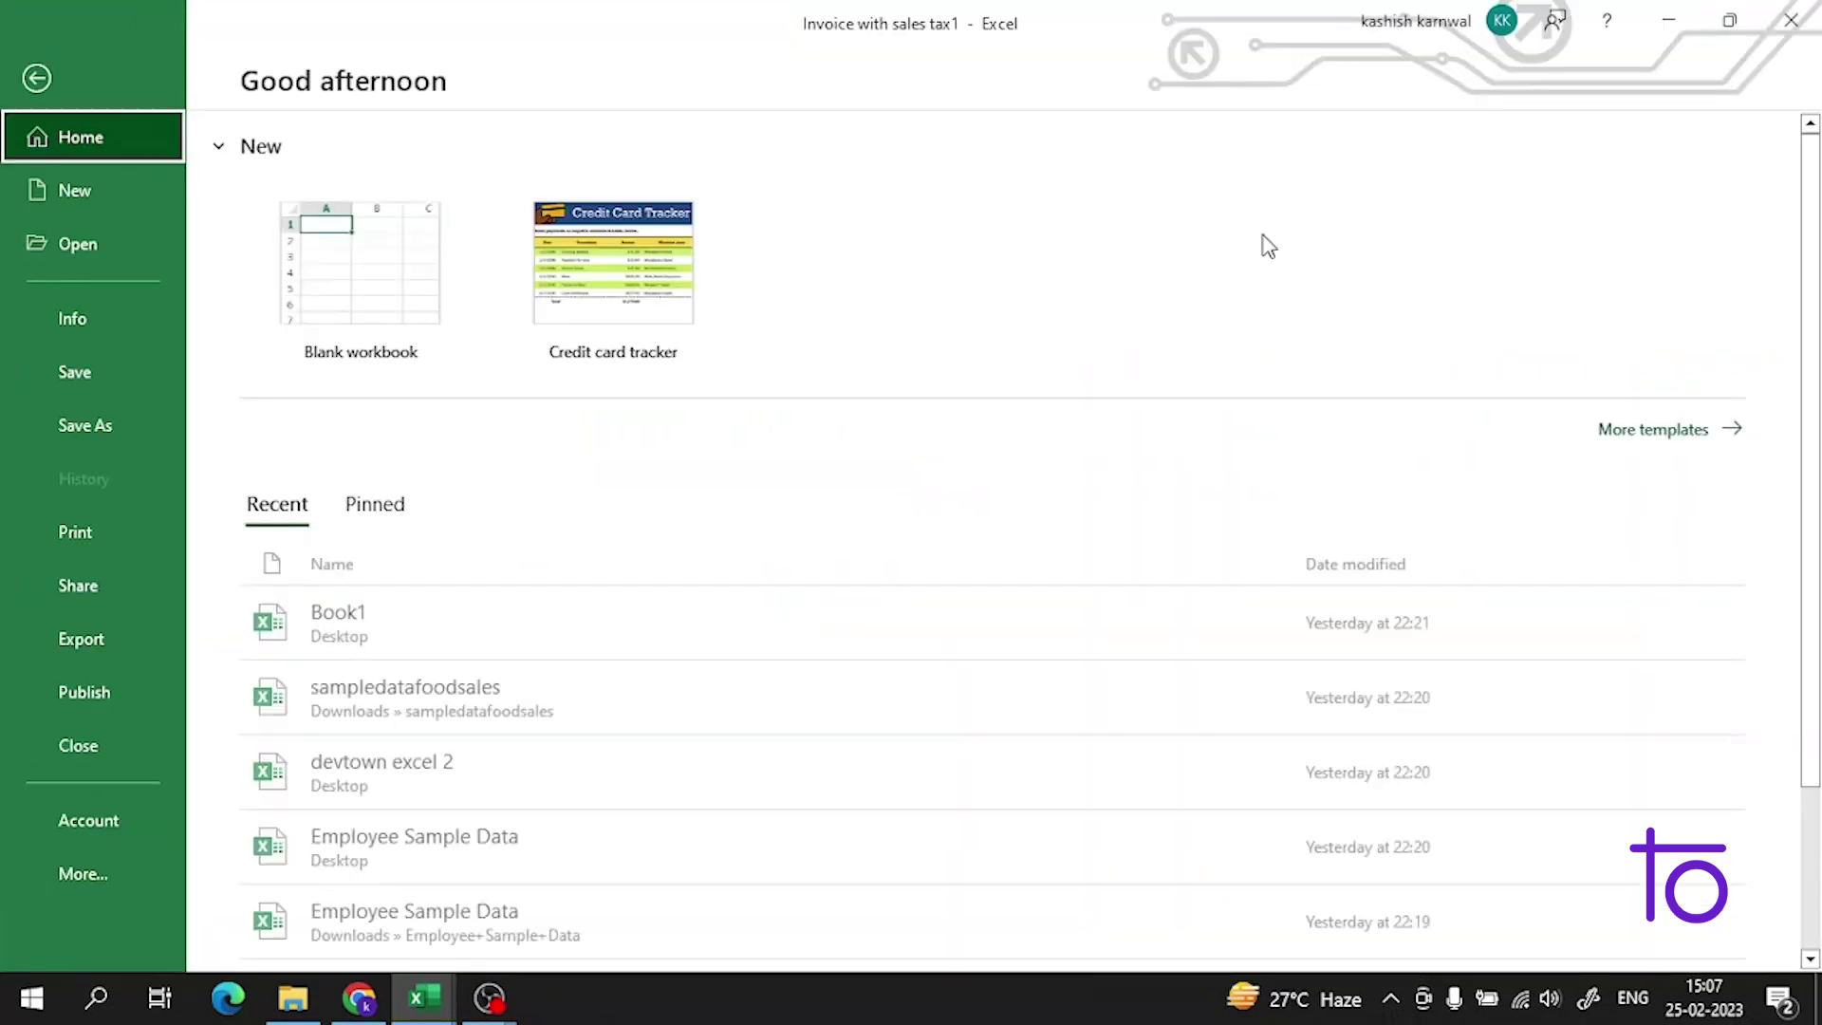
pyautogui.click(1729, 427)
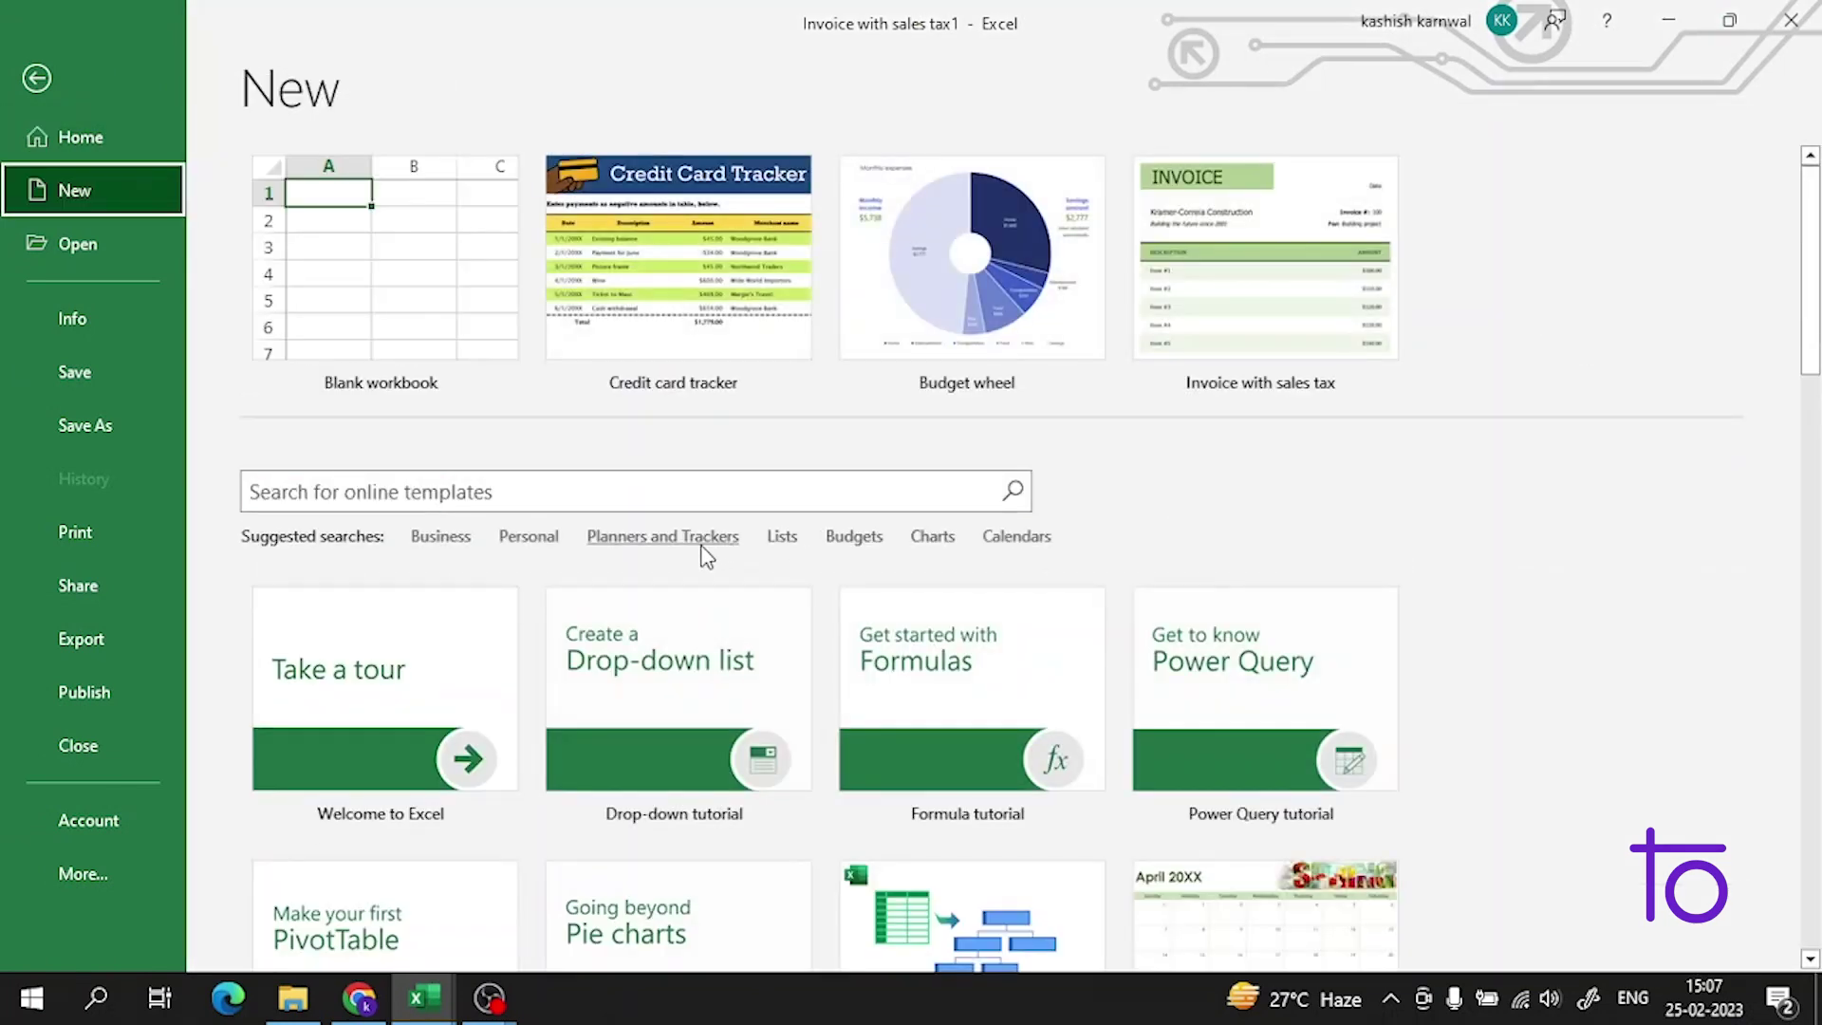
pyautogui.scroll(-1, 661, 556)
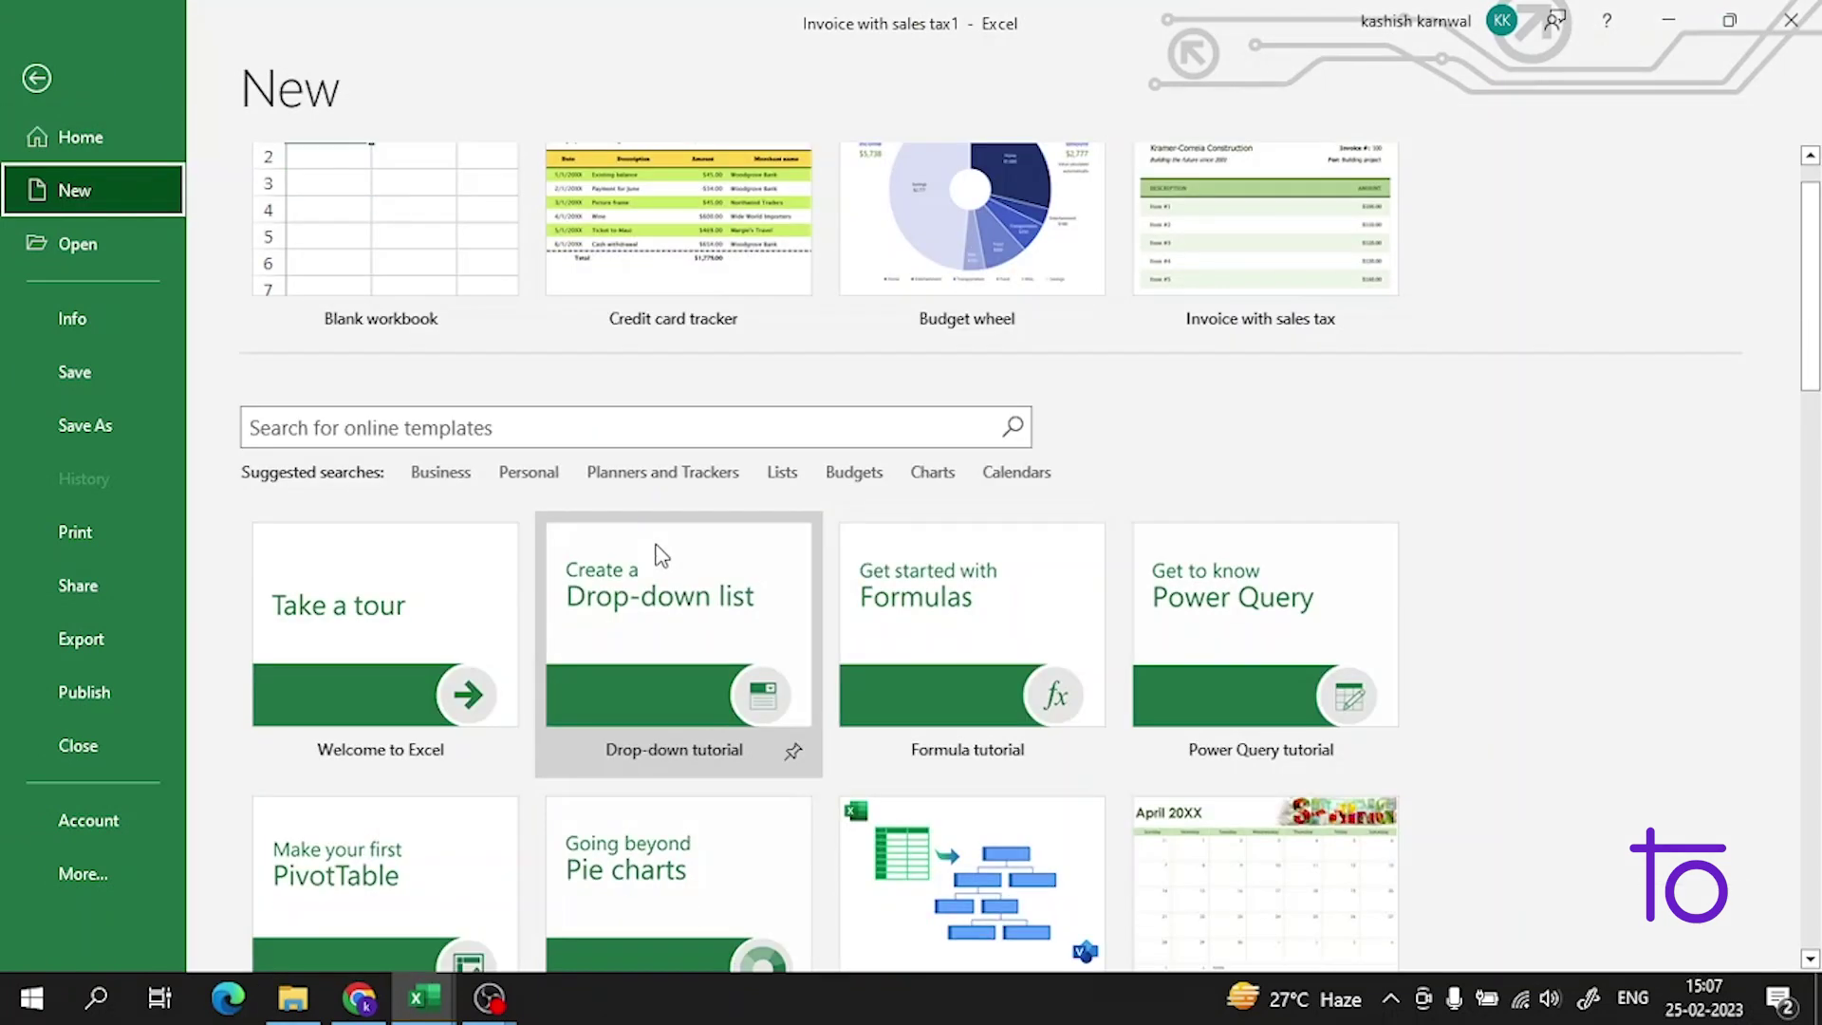
pyautogui.click(718, 421)
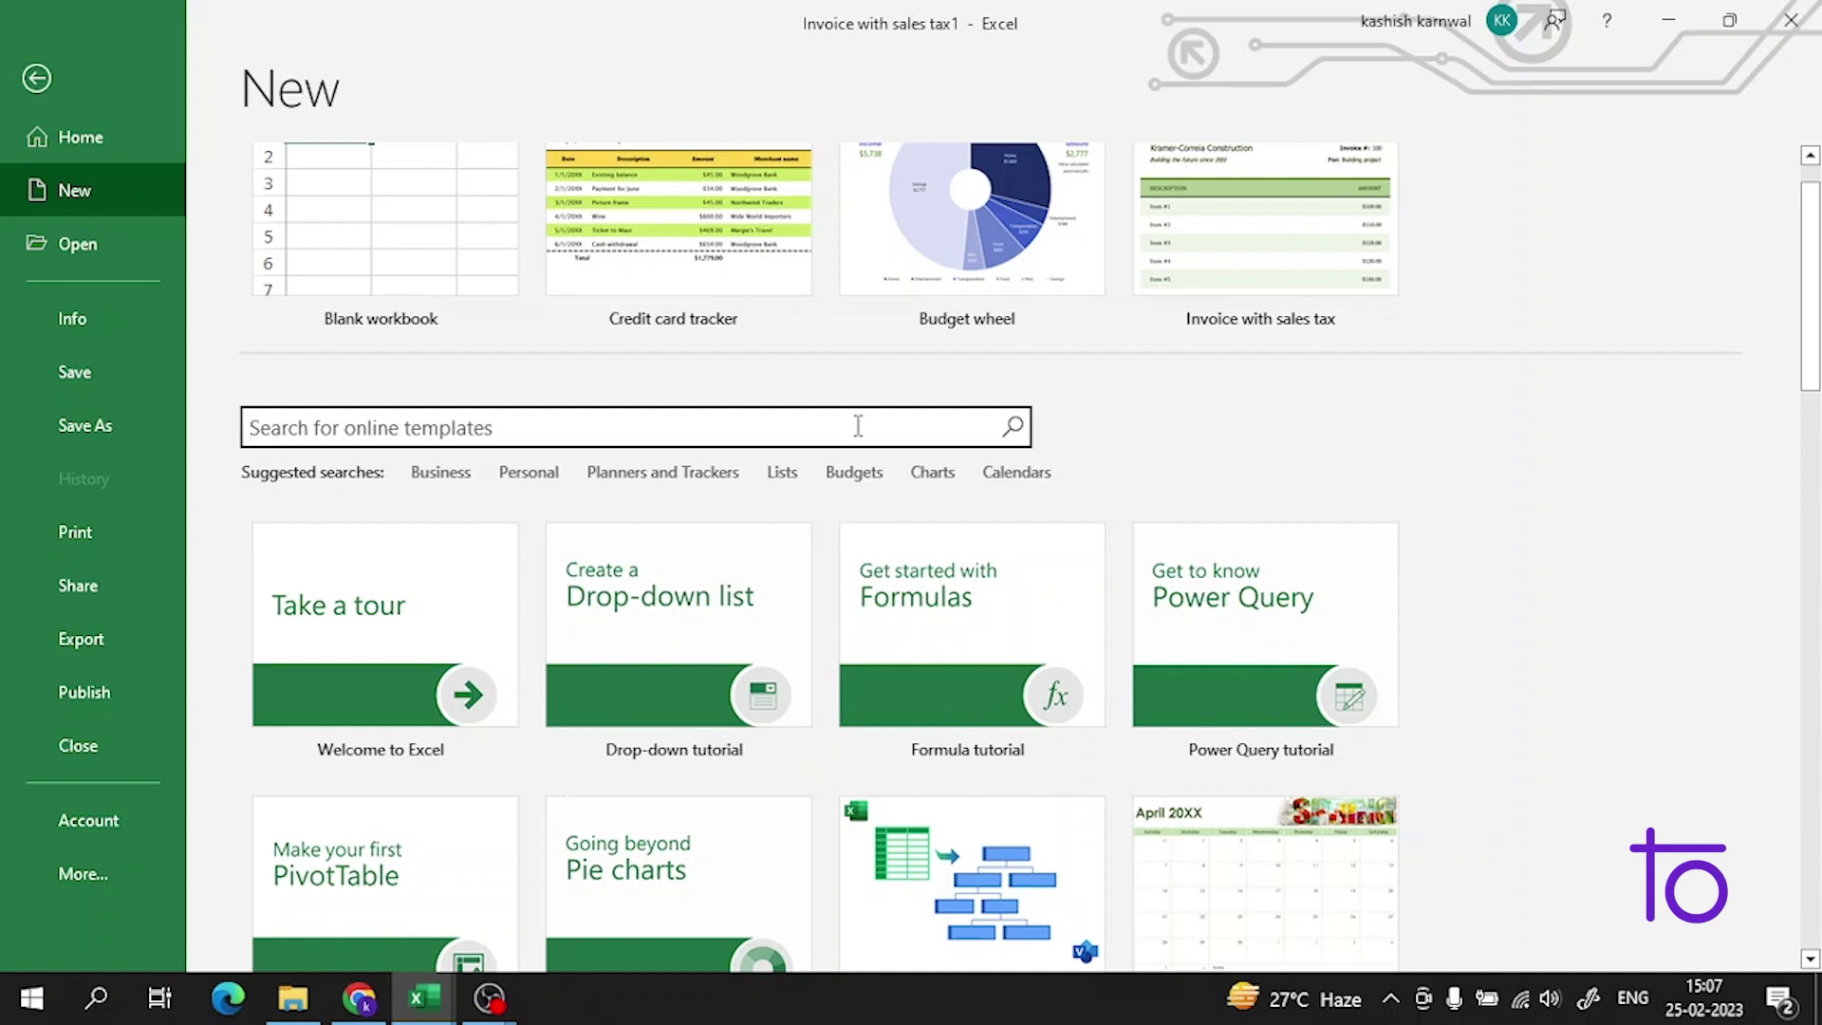
pyautogui.write('RESTAURANT')
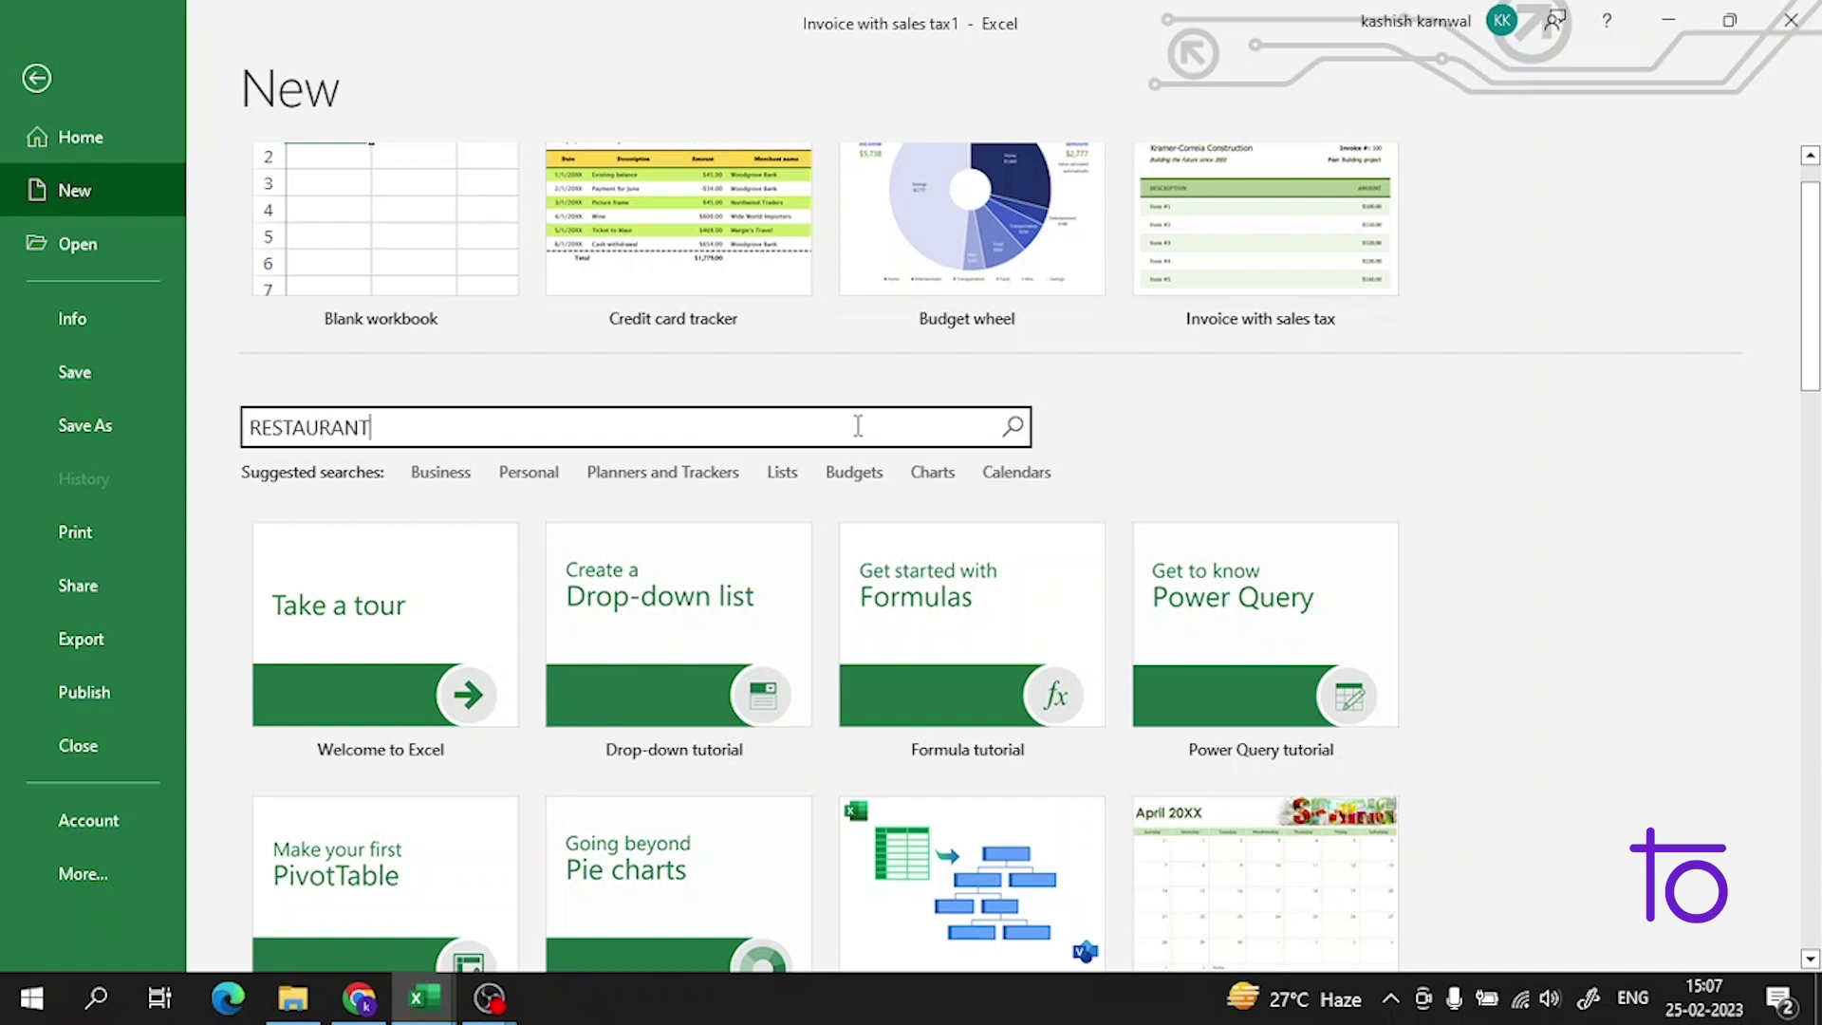
pyautogui.press('Return')
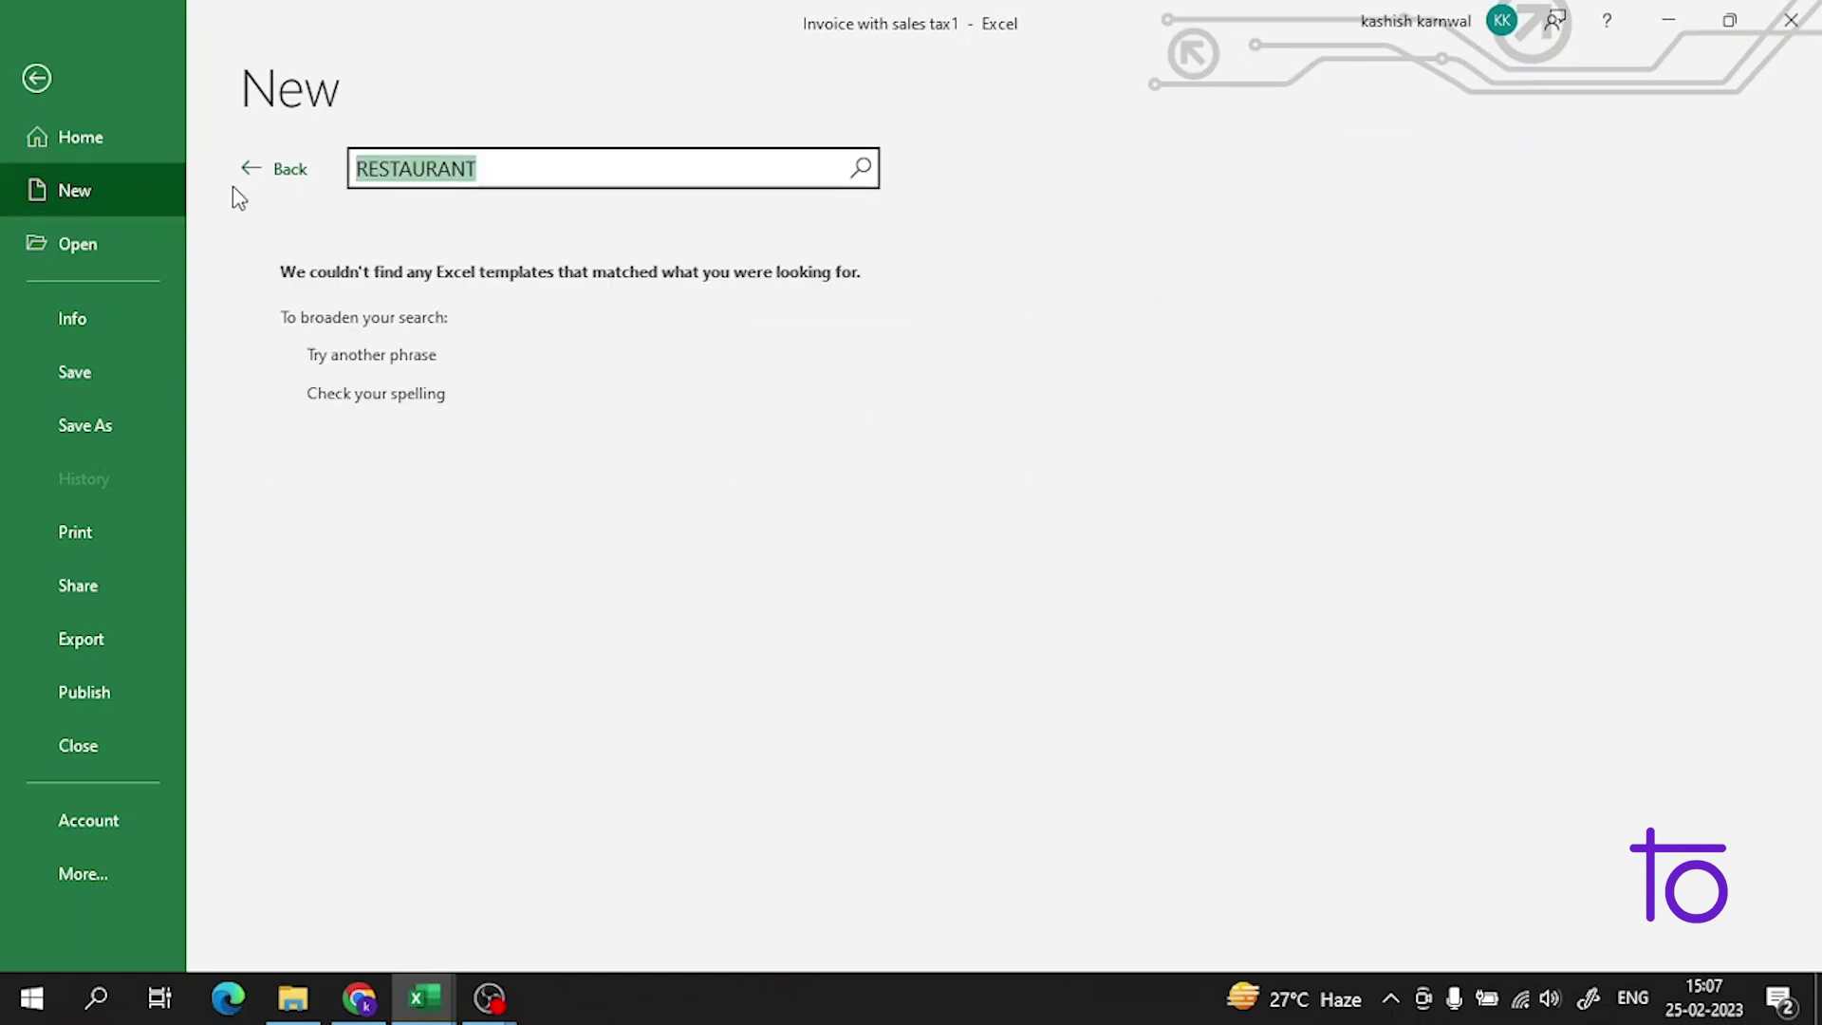
pyautogui.press('BackSpace')
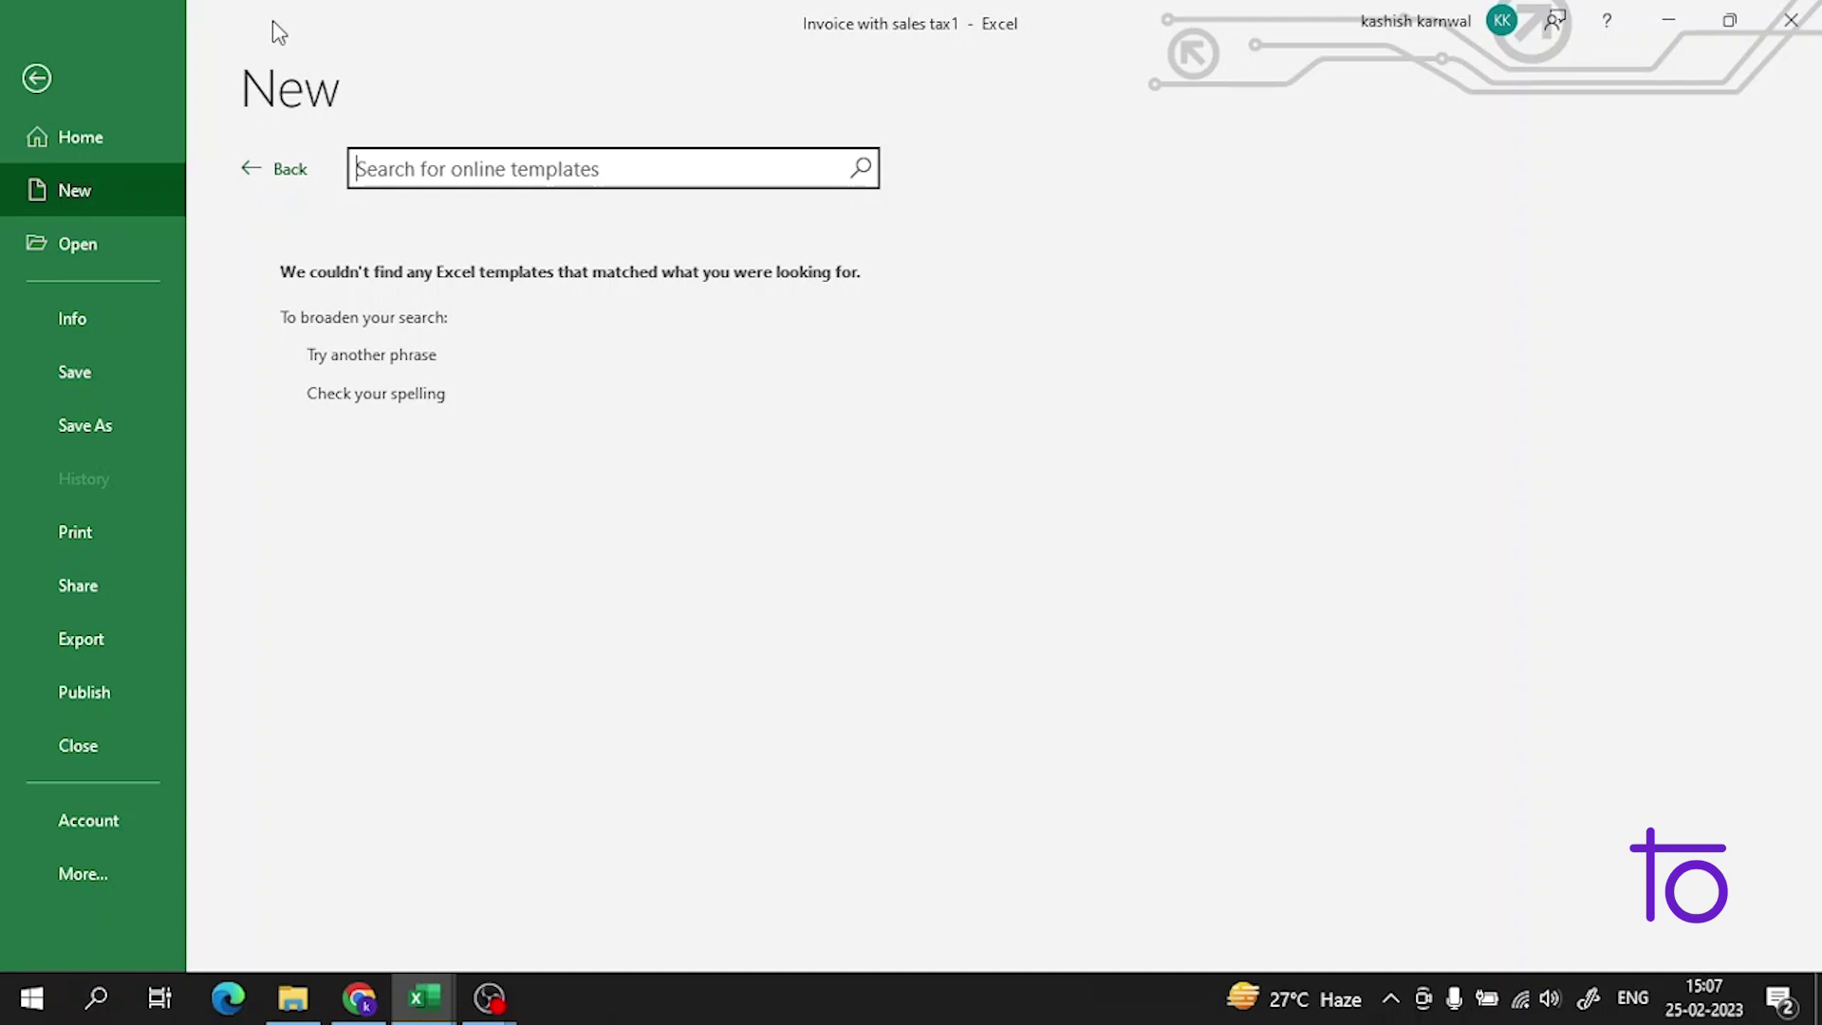
# Step: From the default gallery, search online templates for 'loan' and scroll through the results
pyautogui.click(293, 183)
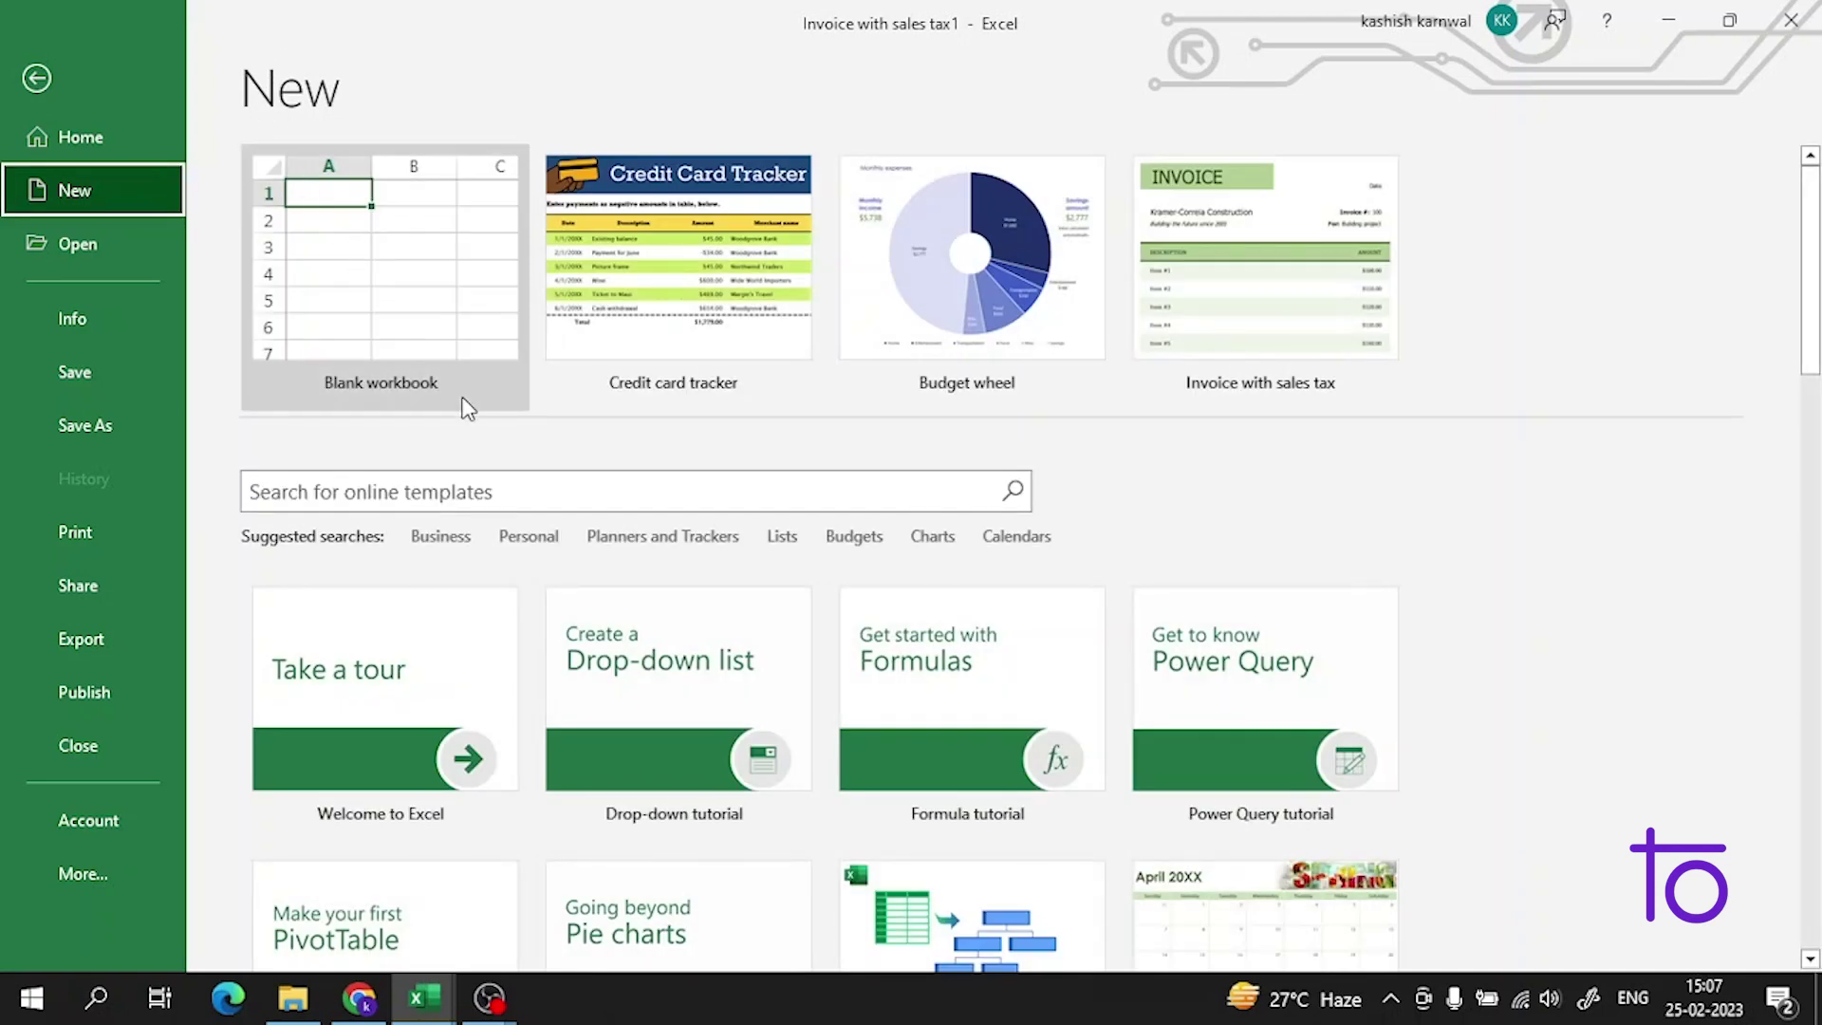
pyautogui.scroll(-1, 541, 498)
pyautogui.click(555, 435)
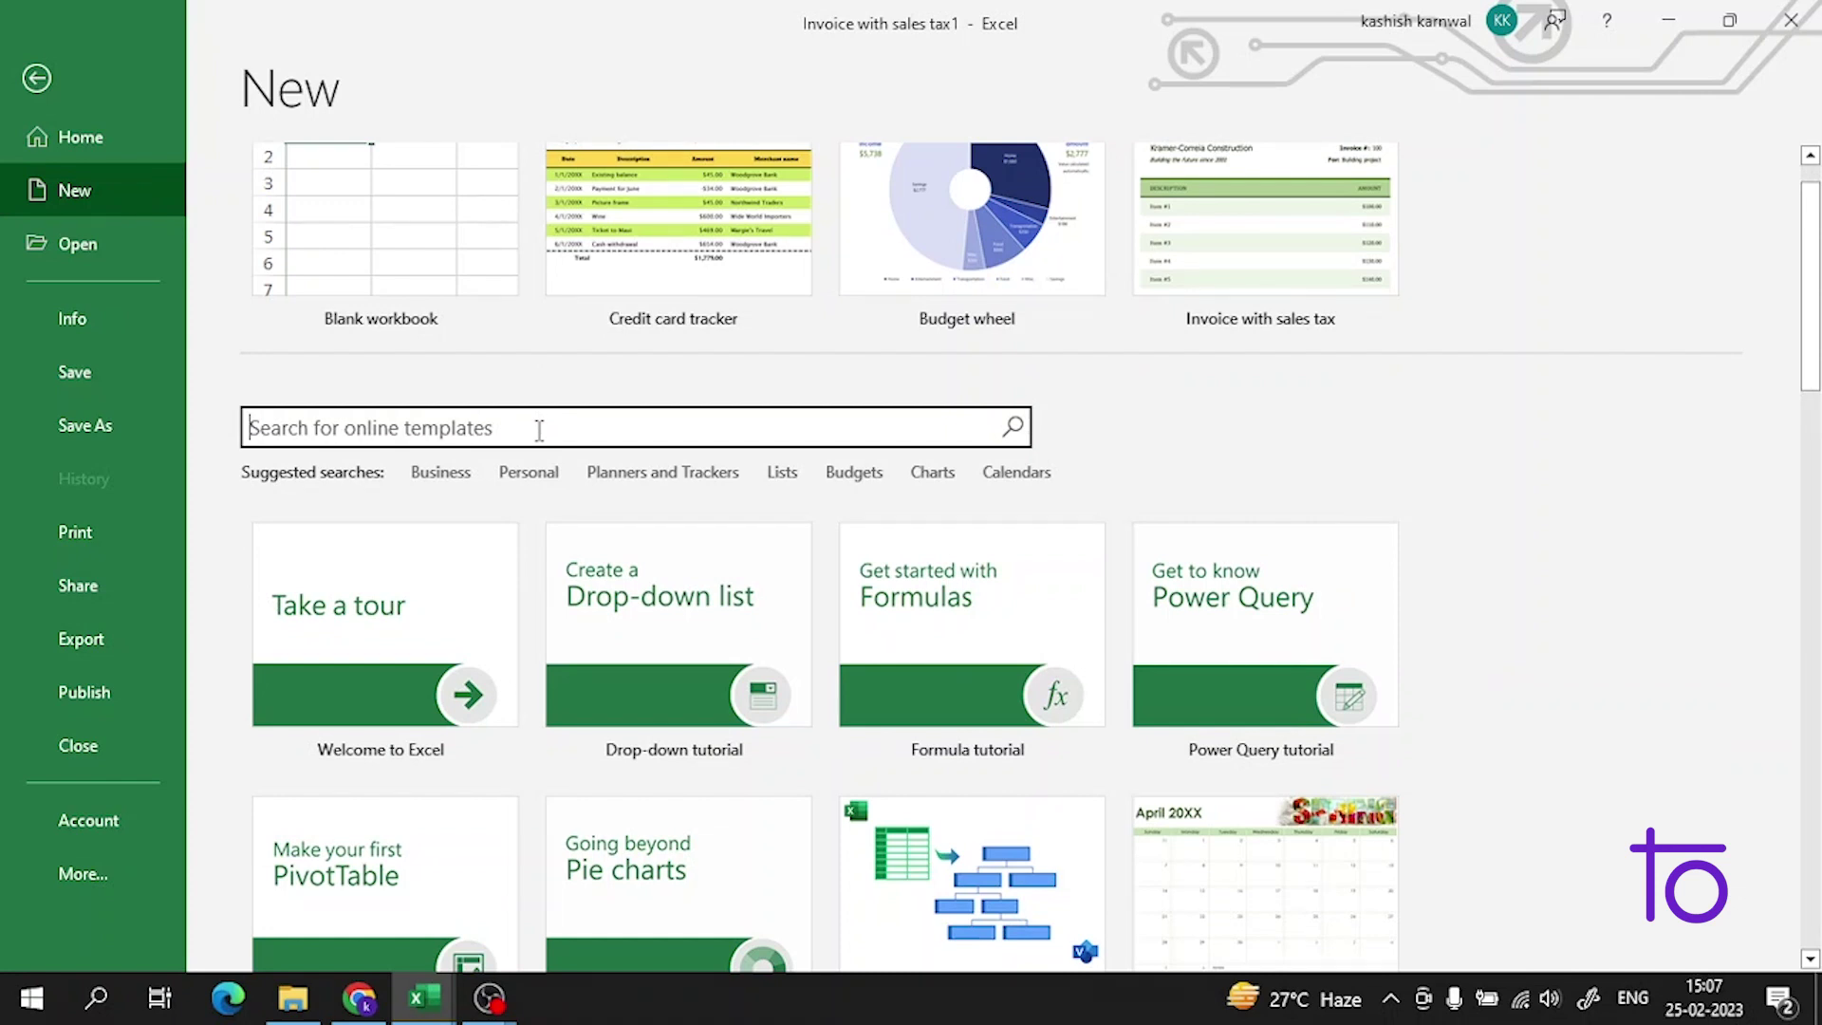
pyautogui.click(601, 432)
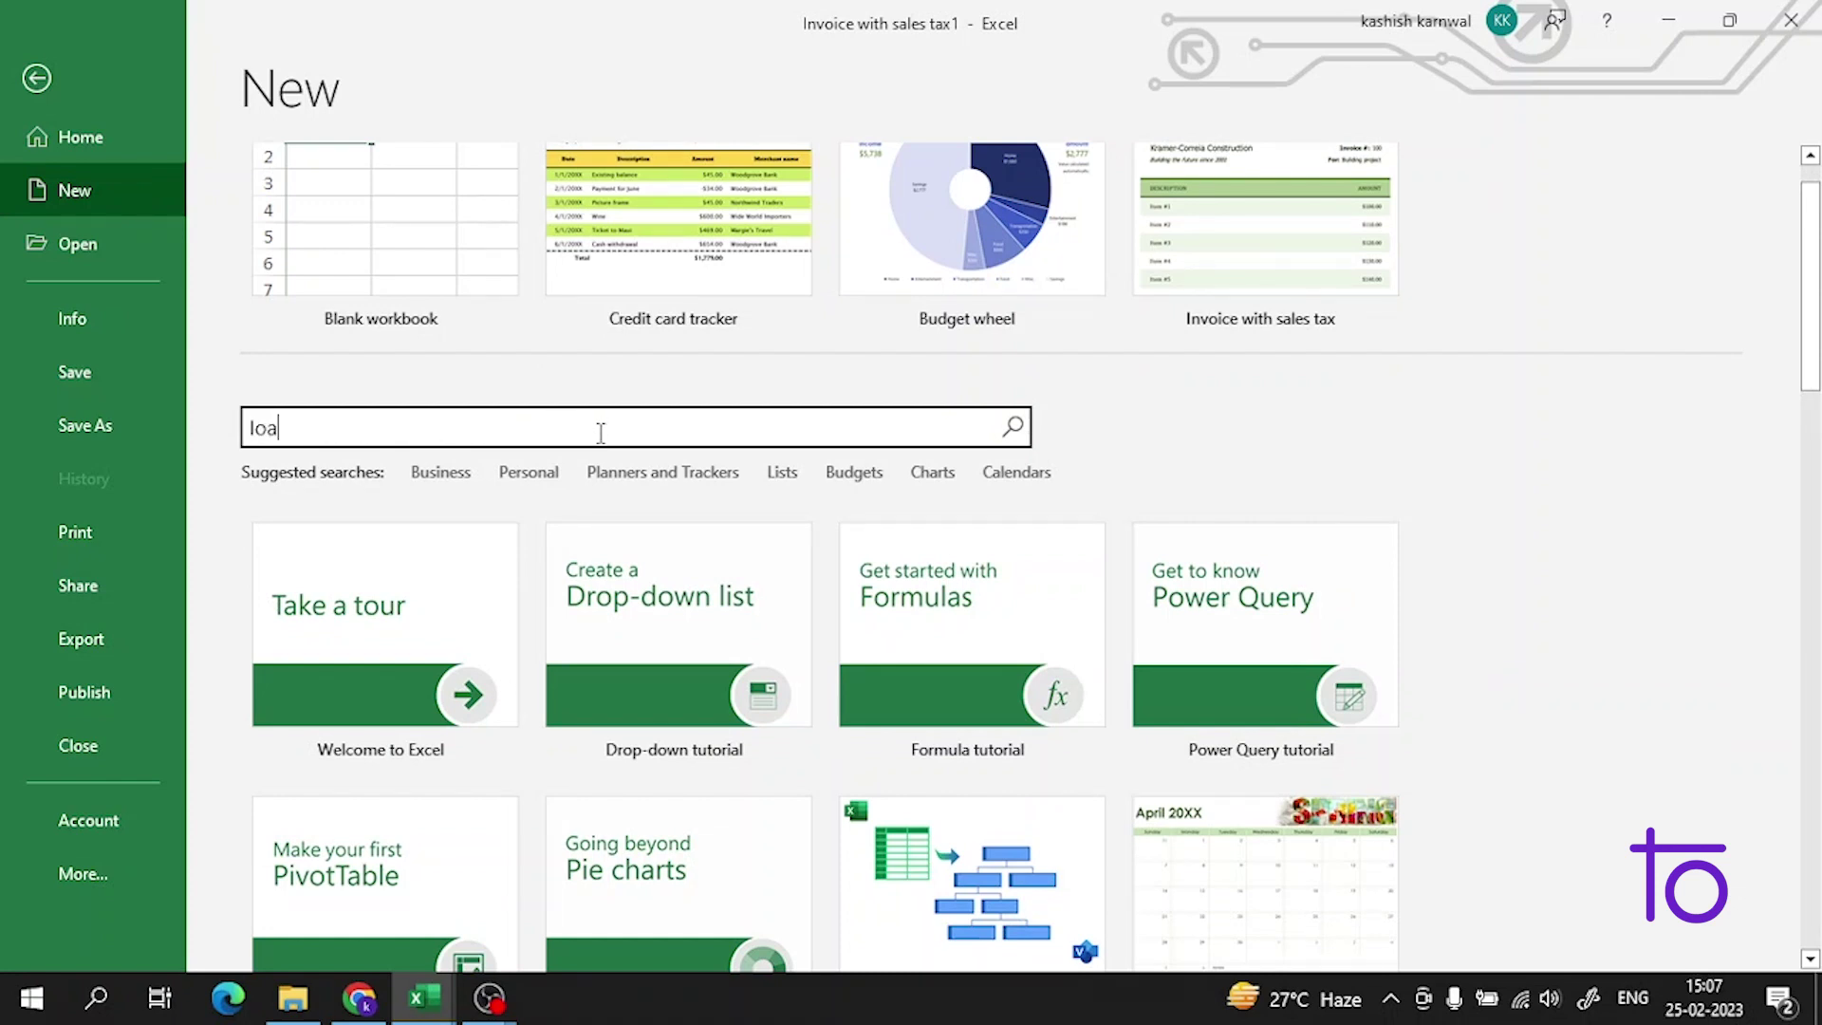
pyautogui.write('loan')
pyautogui.press('Return')
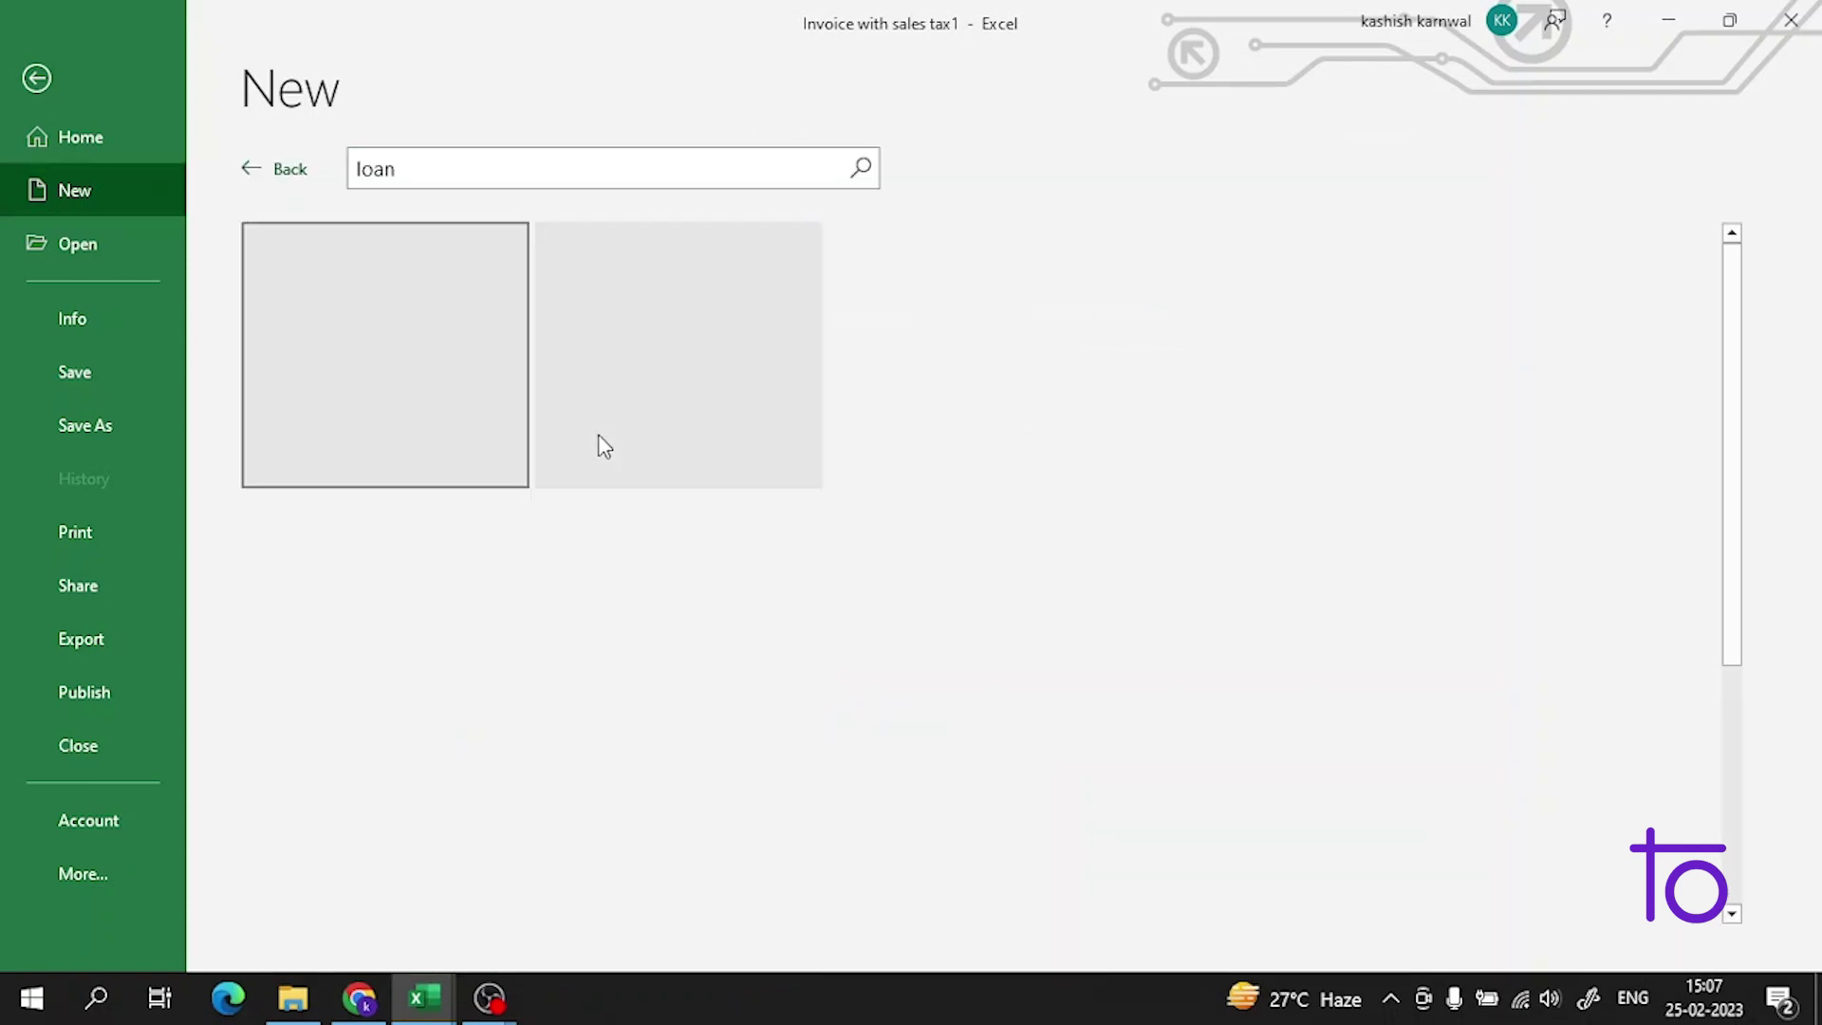
pyautogui.scroll(-4, 607, 462)
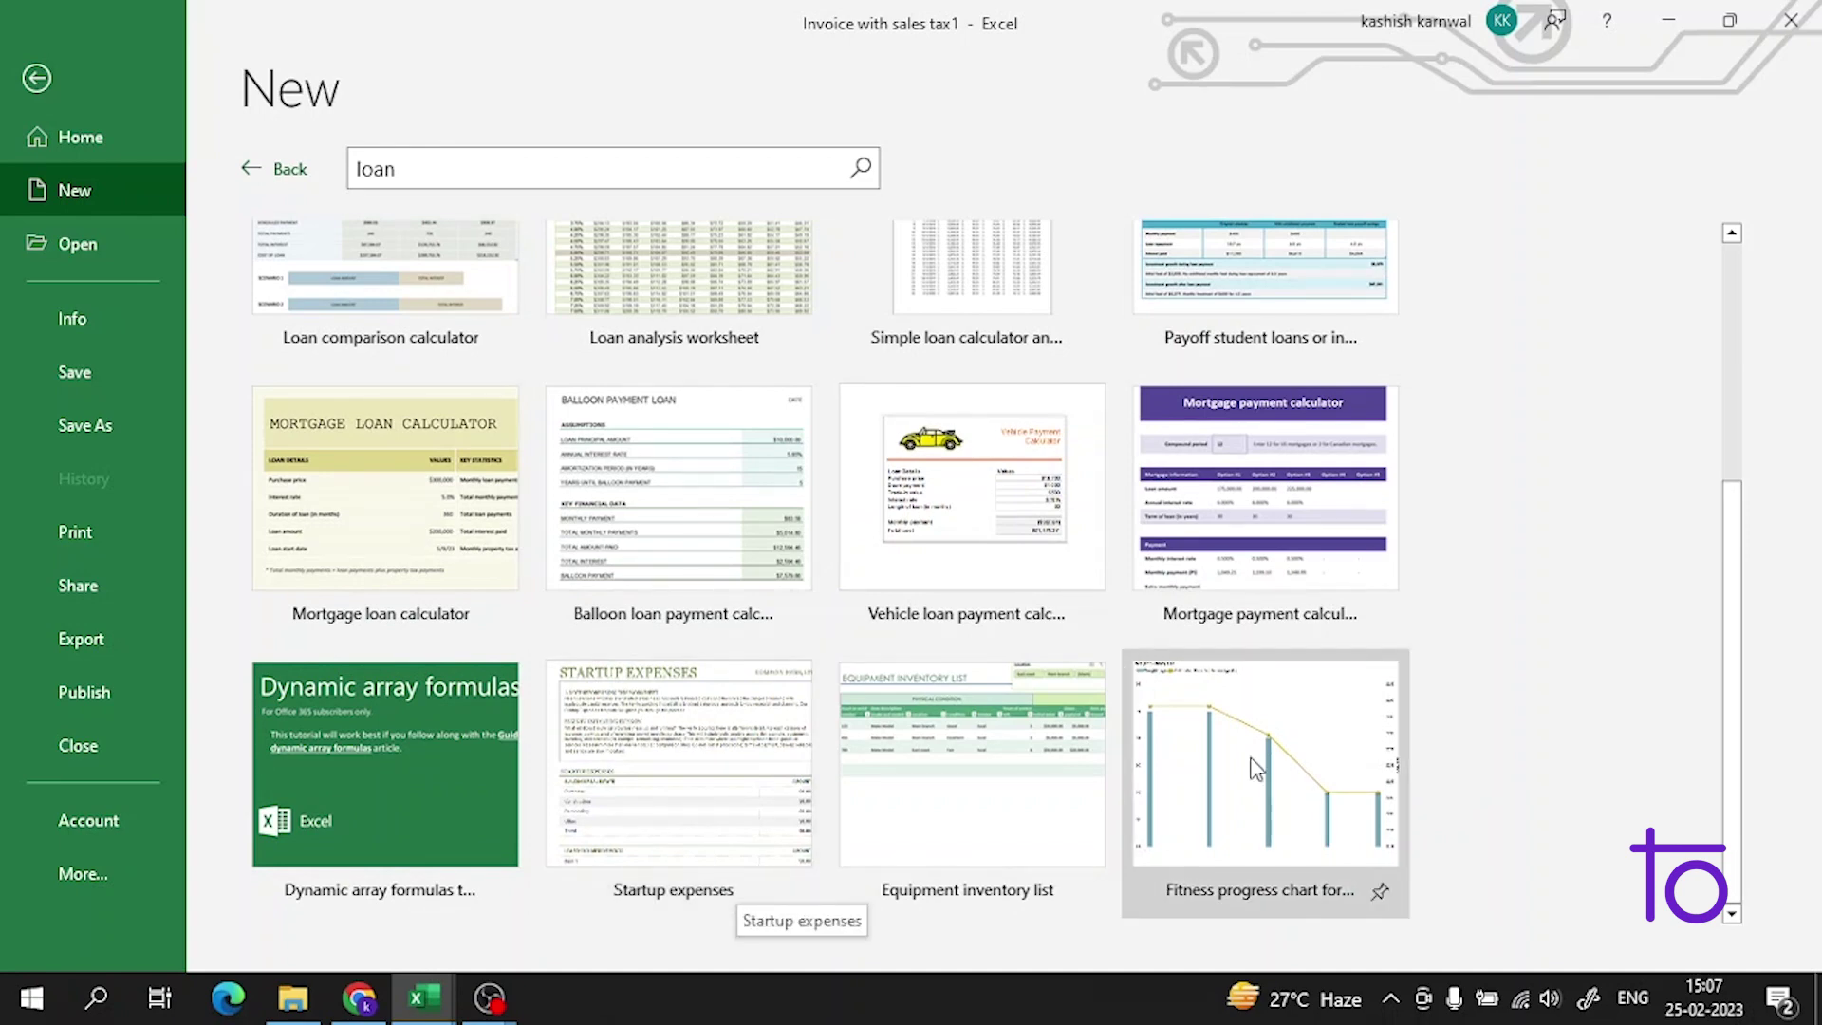
pyautogui.scroll(3, 1224, 788)
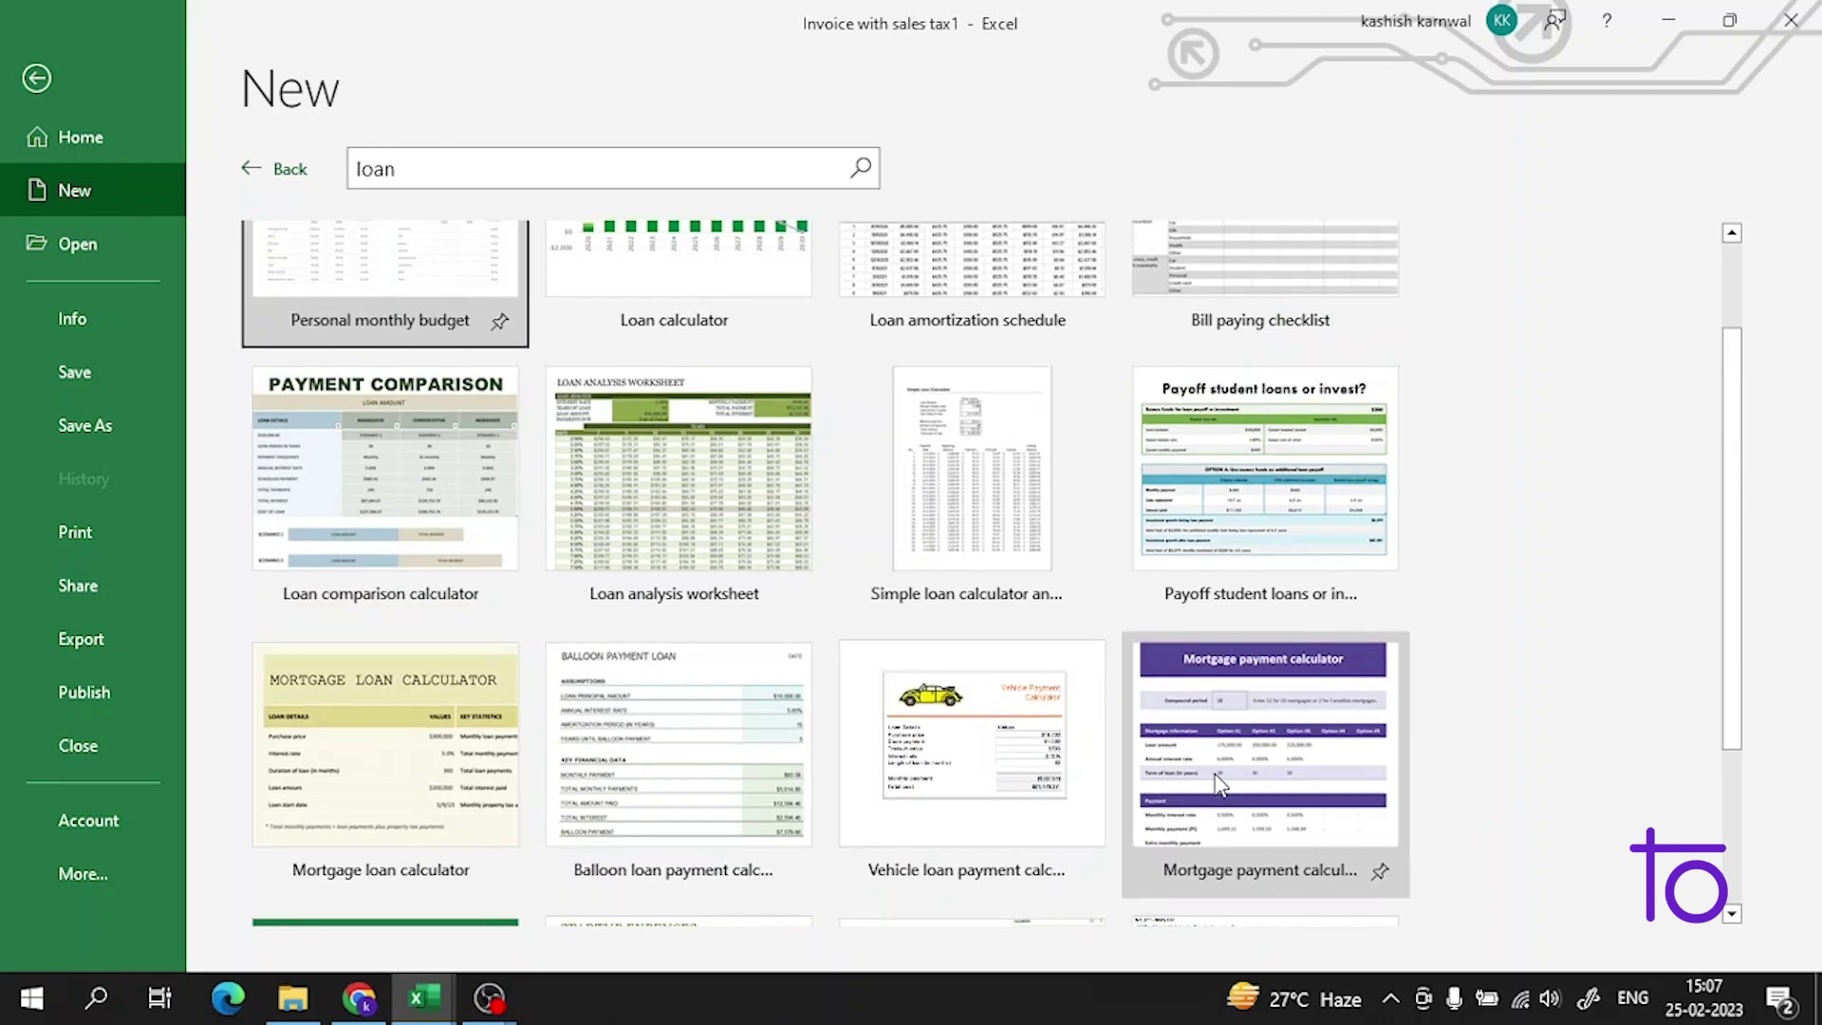
# Step: Preview the Simple loan calculator and amortization table template
pyautogui.click(917, 604)
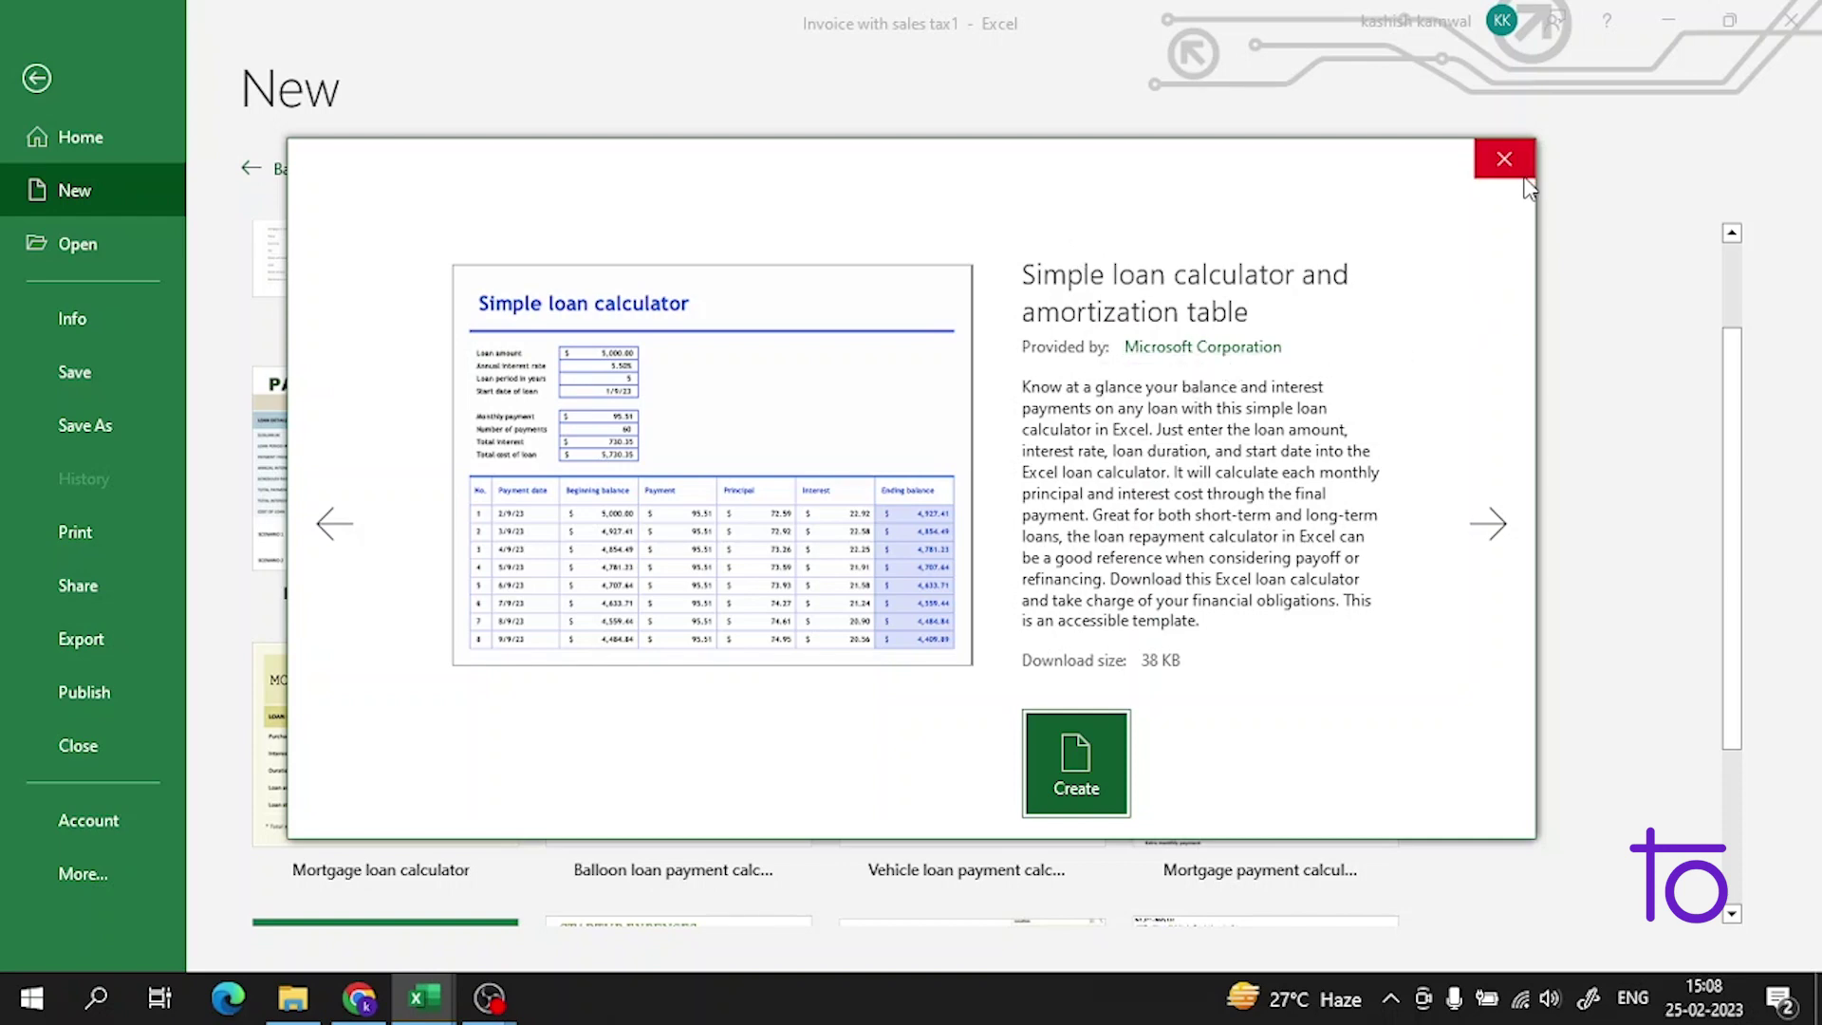
# Step: Close the Simple loan calculator preview, browse the loan results, and bring Excel to the front
pyautogui.click(1504, 159)
pyautogui.scroll(-2, 1359, 617)
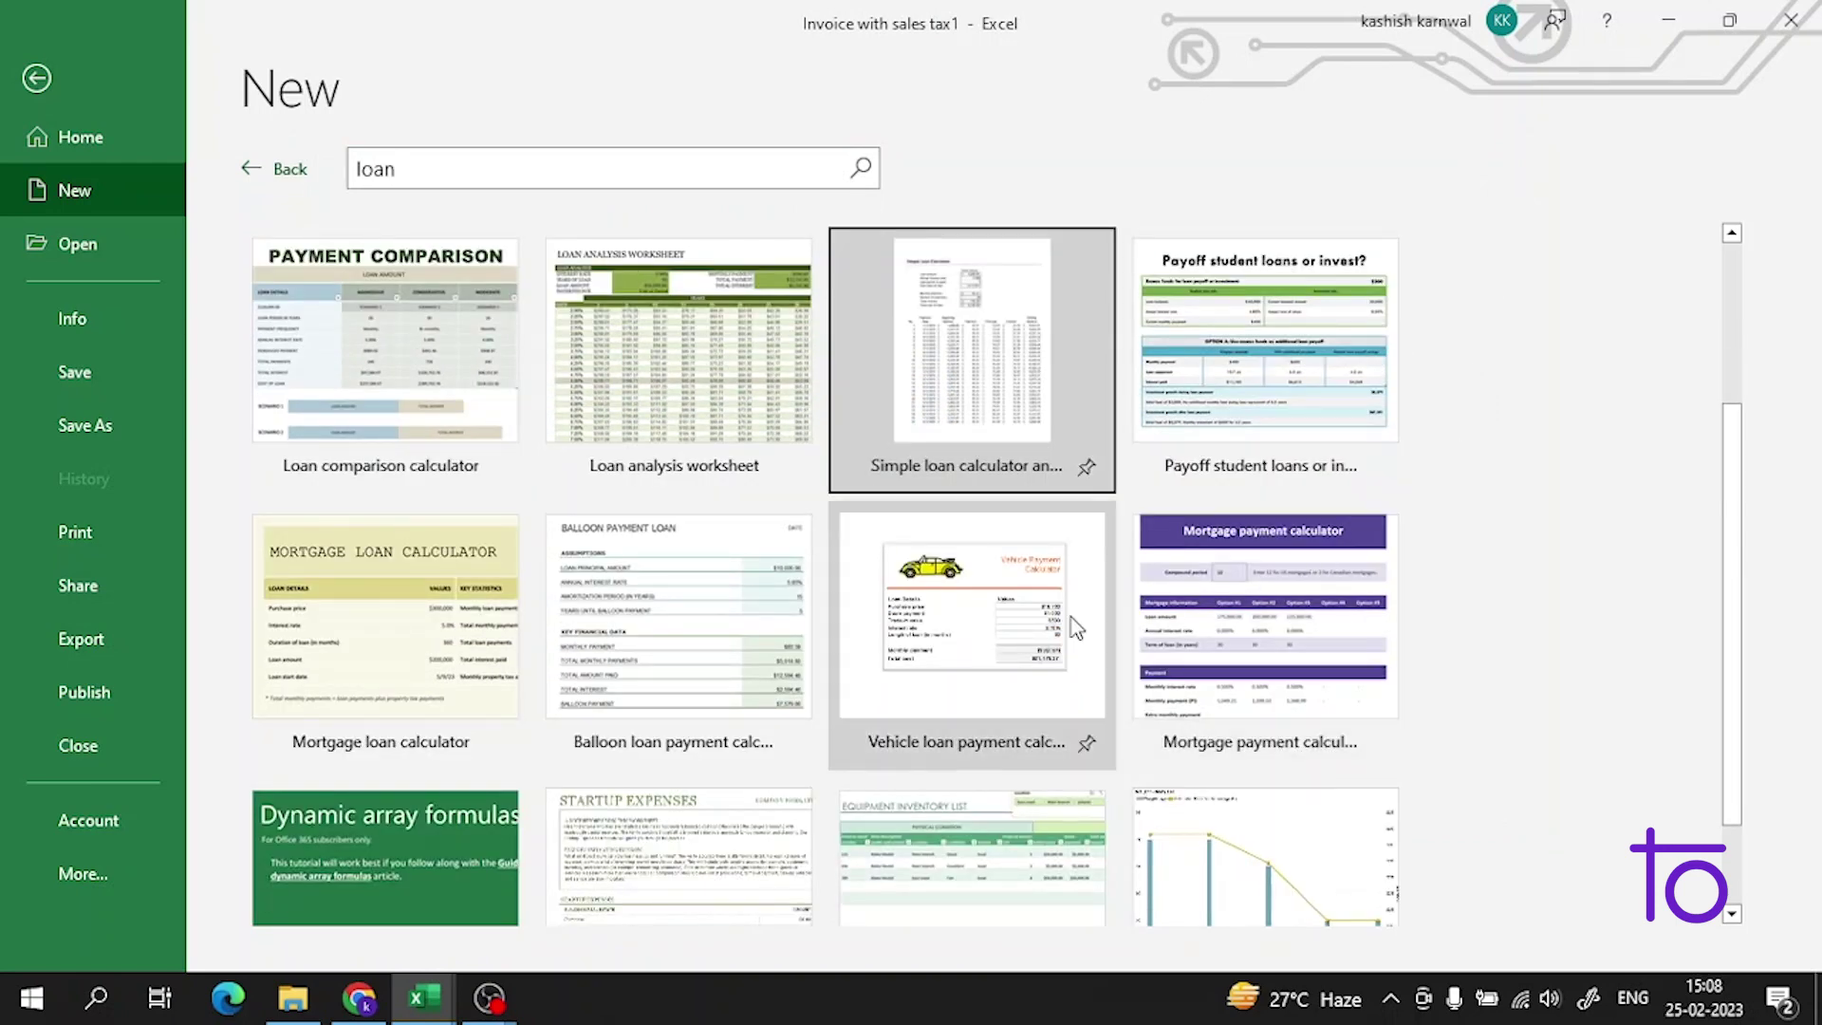
pyautogui.scroll(-2, 379, 665)
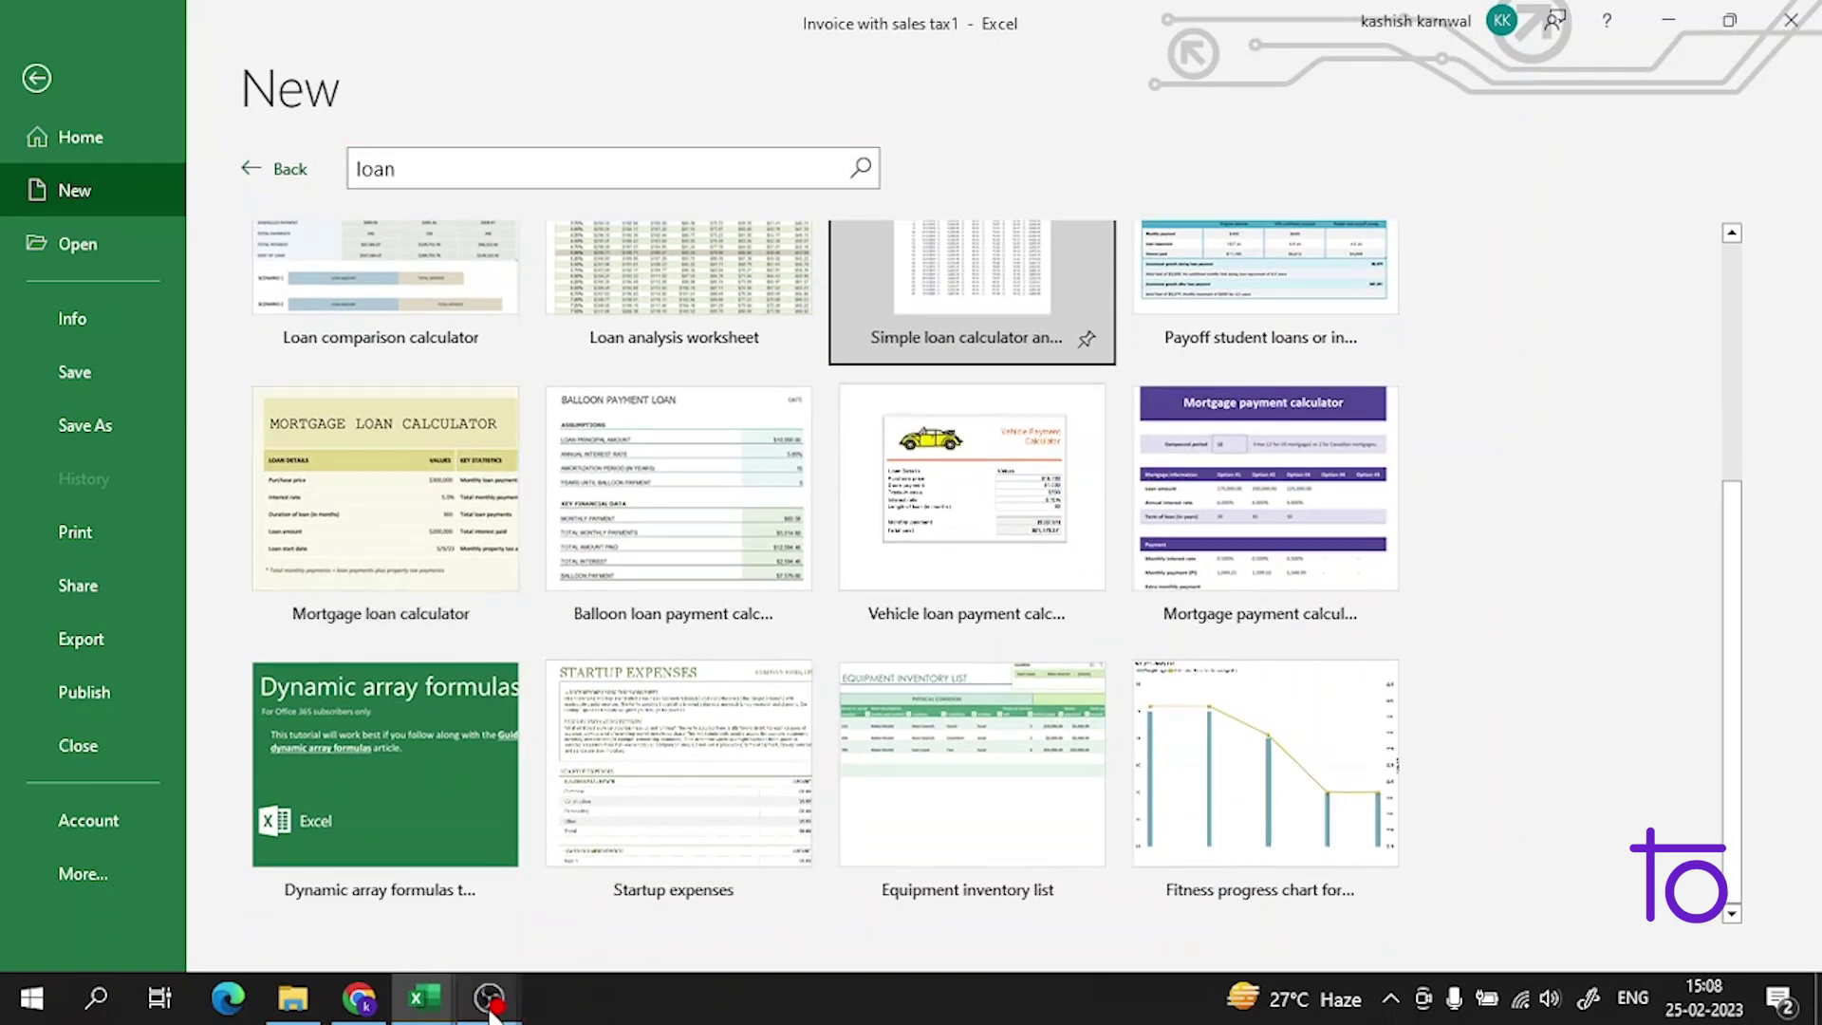
pyautogui.moveTo(488, 996)
pyautogui.click(464, 936)
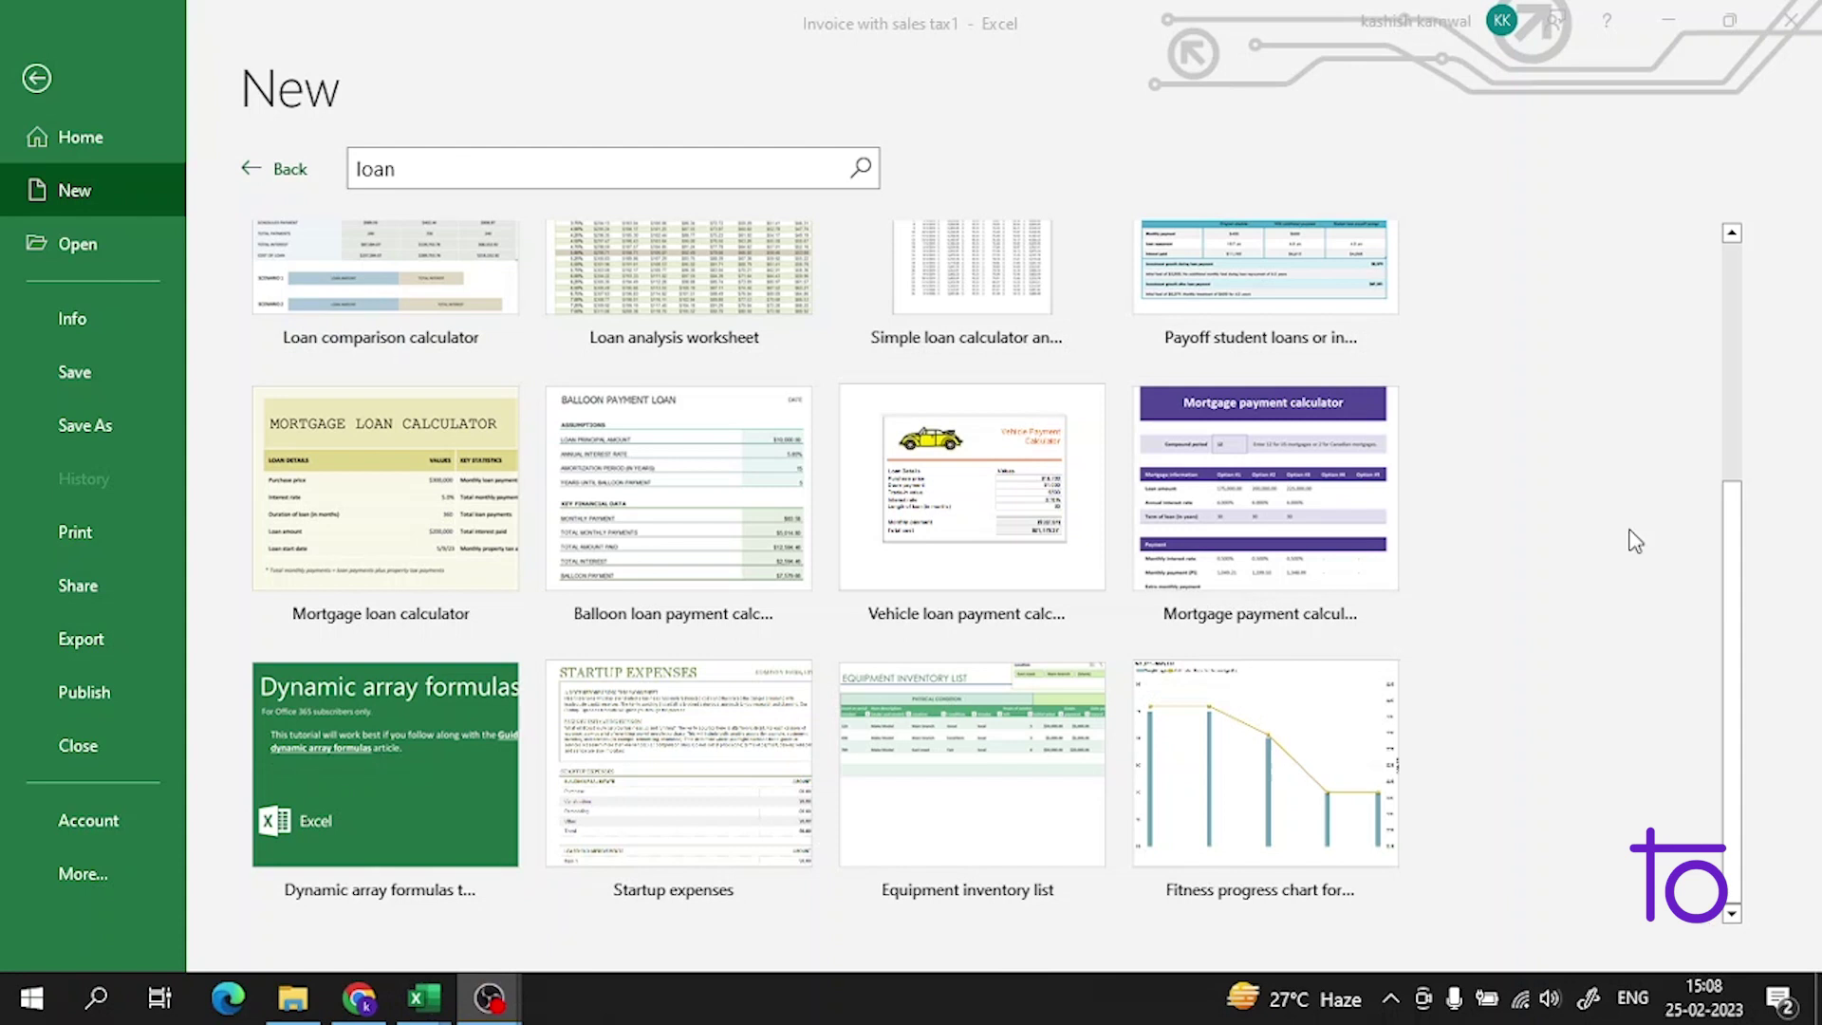
pyautogui.click(1684, 12)
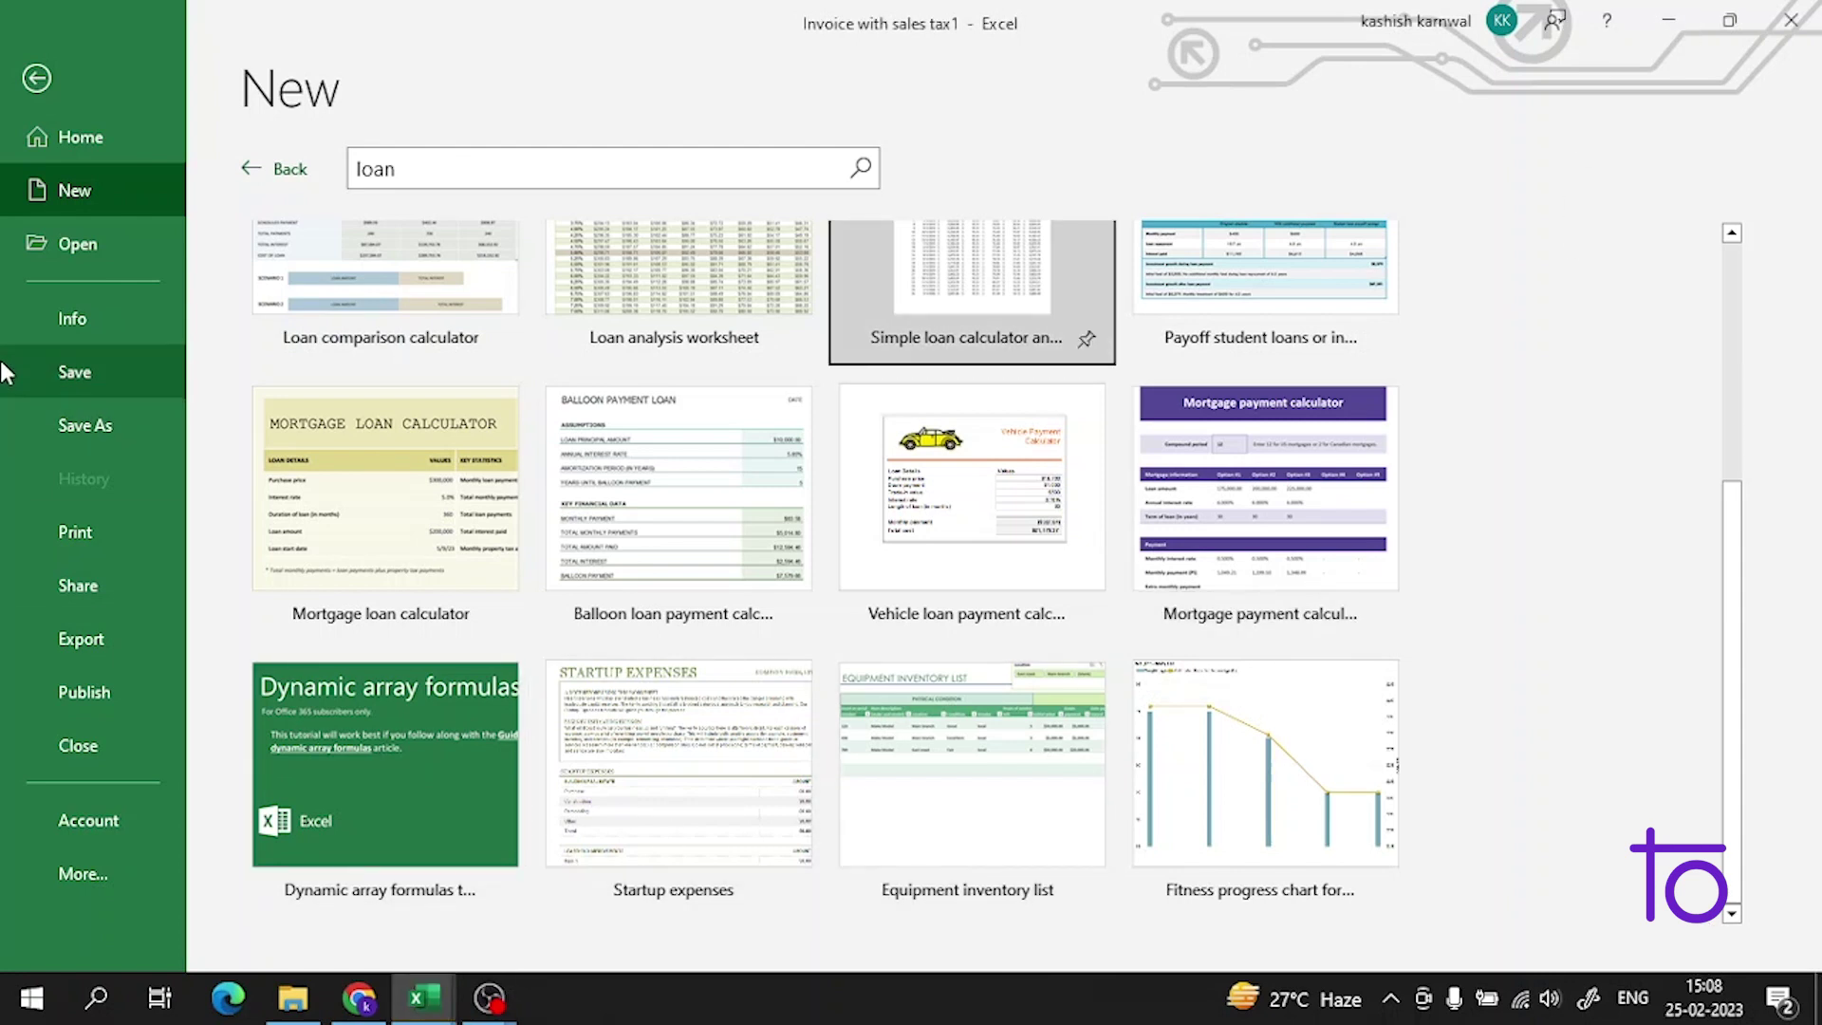